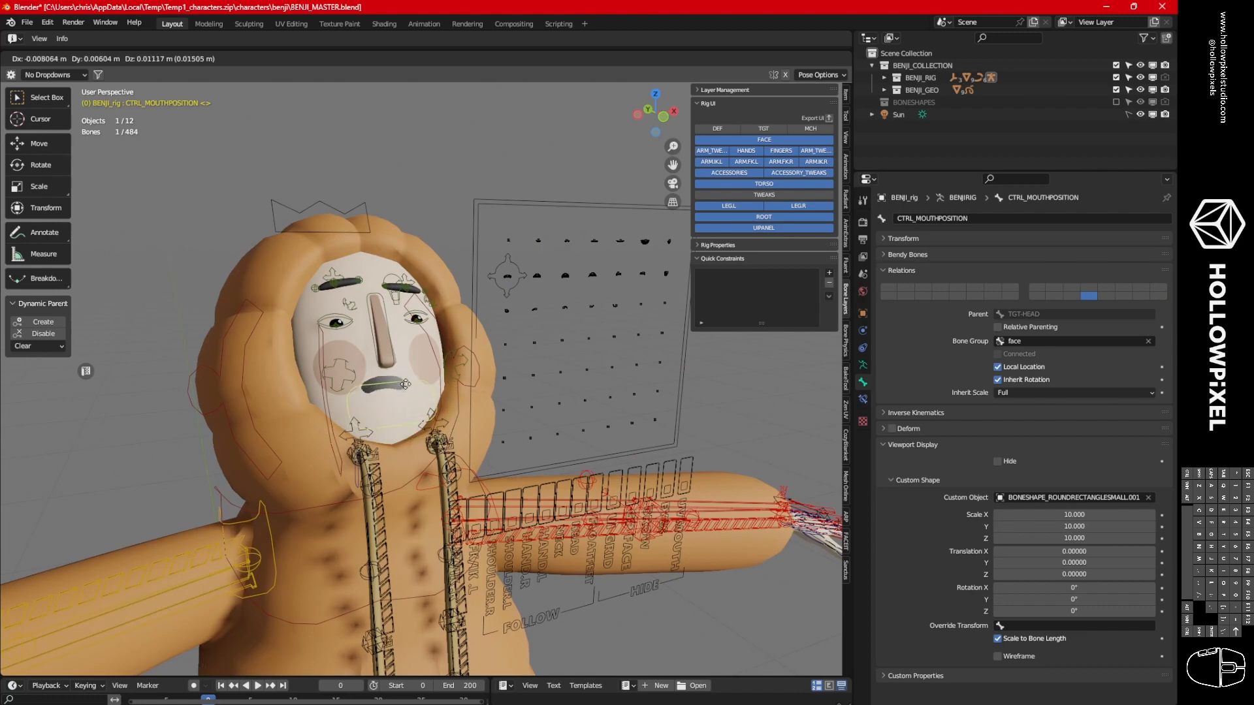
Rotate the mouth position control on the face by about 18.6° and reposition it lower on the chin area.
left_click(423, 376)
key("r")
left_click(431, 387)
key("g")
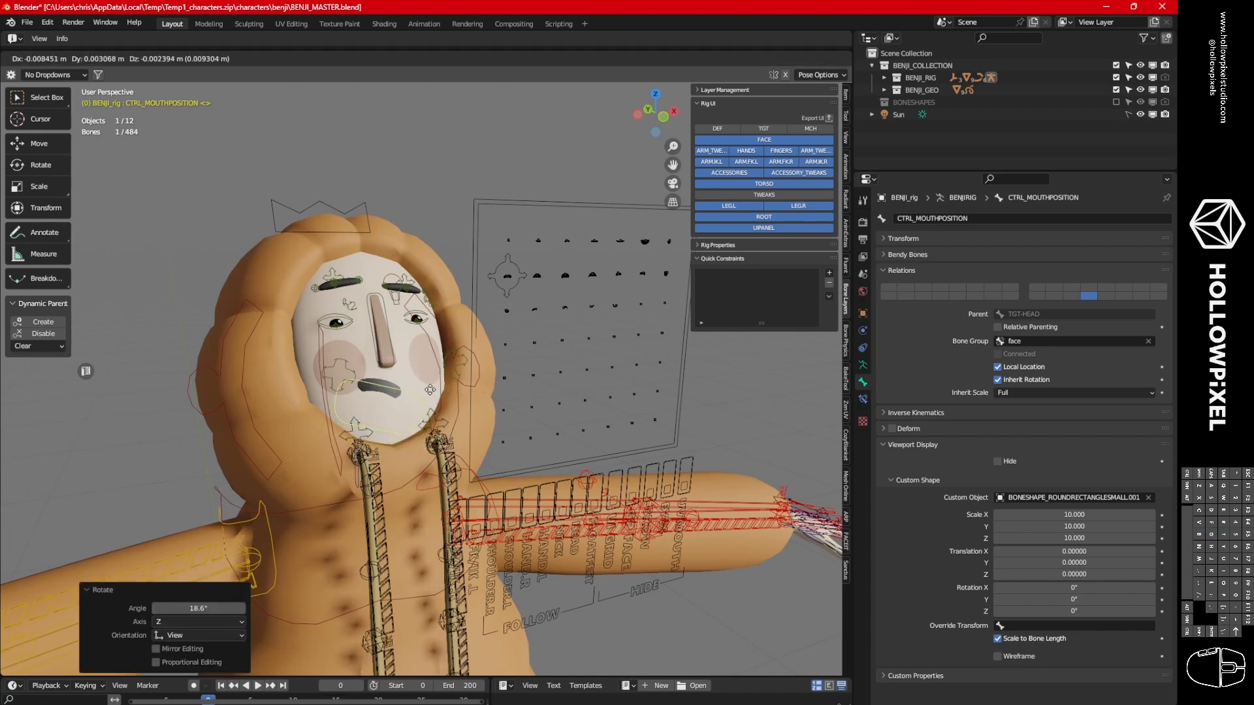
left_click(424, 395)
Move the lower eyelid controls of both eyes down, and grab the brow control near the nose bridge for moving.
scroll(419, 397, "up", 2)
scroll(418, 396, "up", 2)
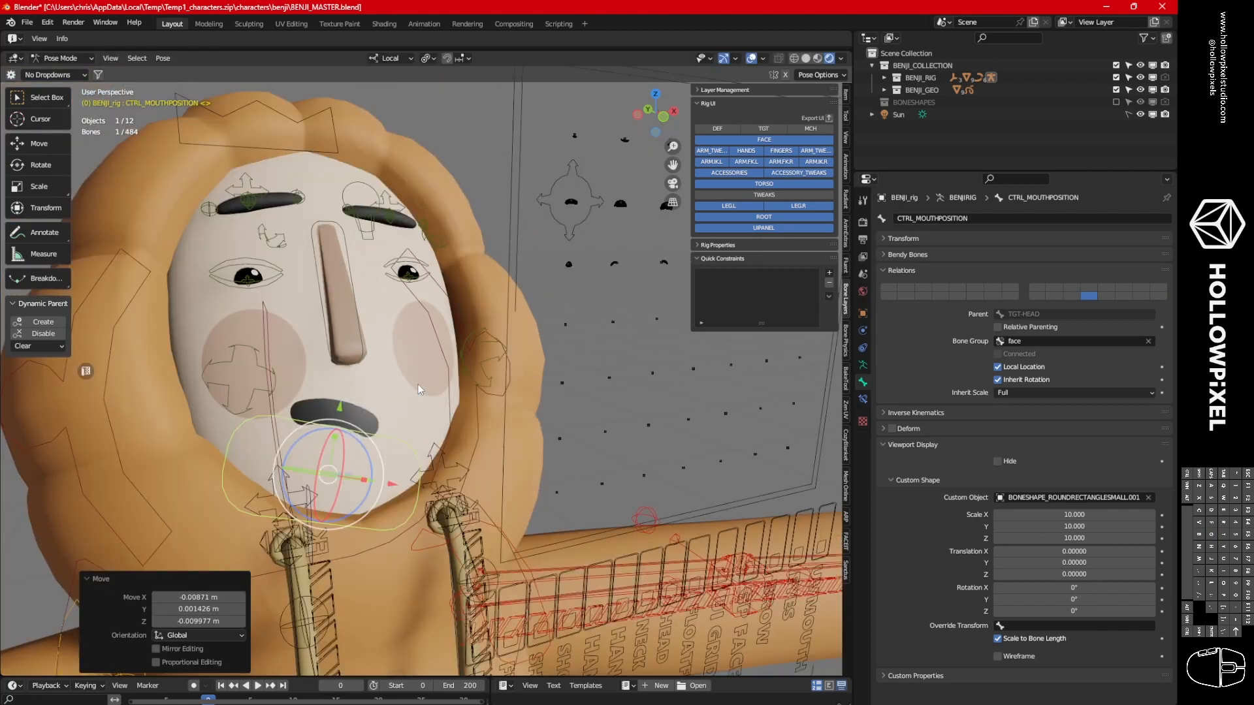
left_click(421, 282)
key("g")
left_click(264, 305)
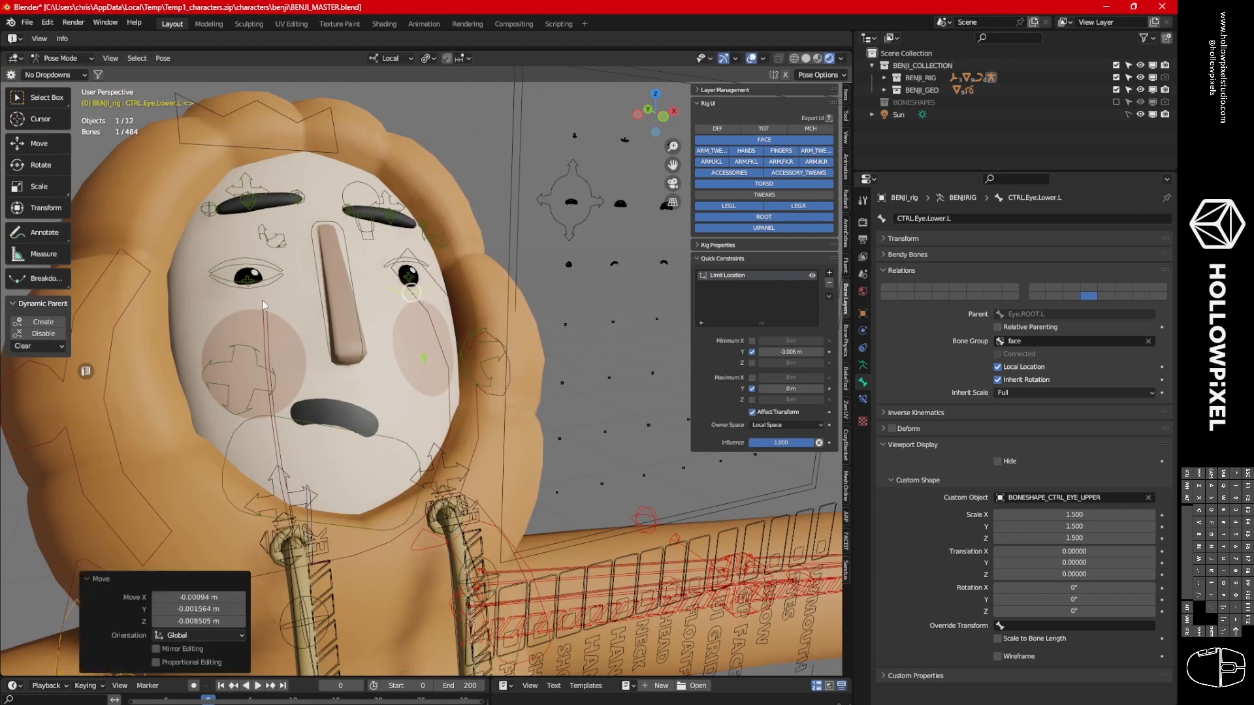
left_click(269, 281)
key("g")
left_click(274, 294)
left_click(280, 235)
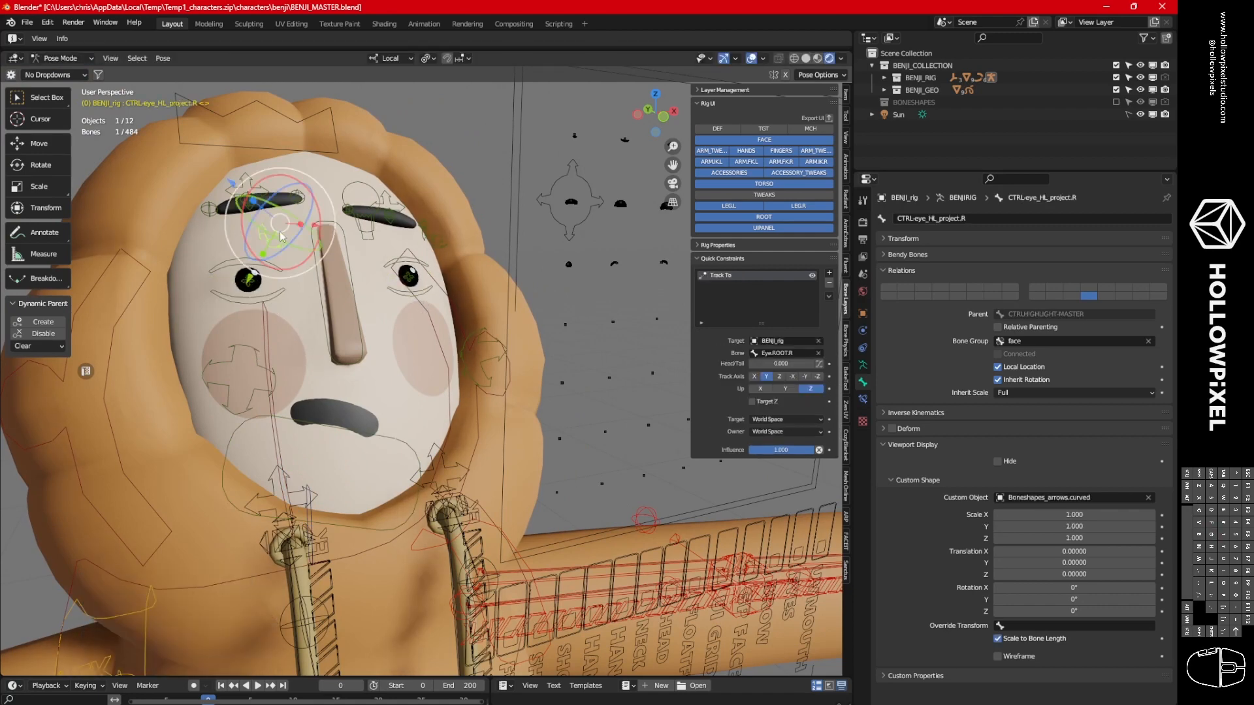
left_click(350, 208)
key("g")
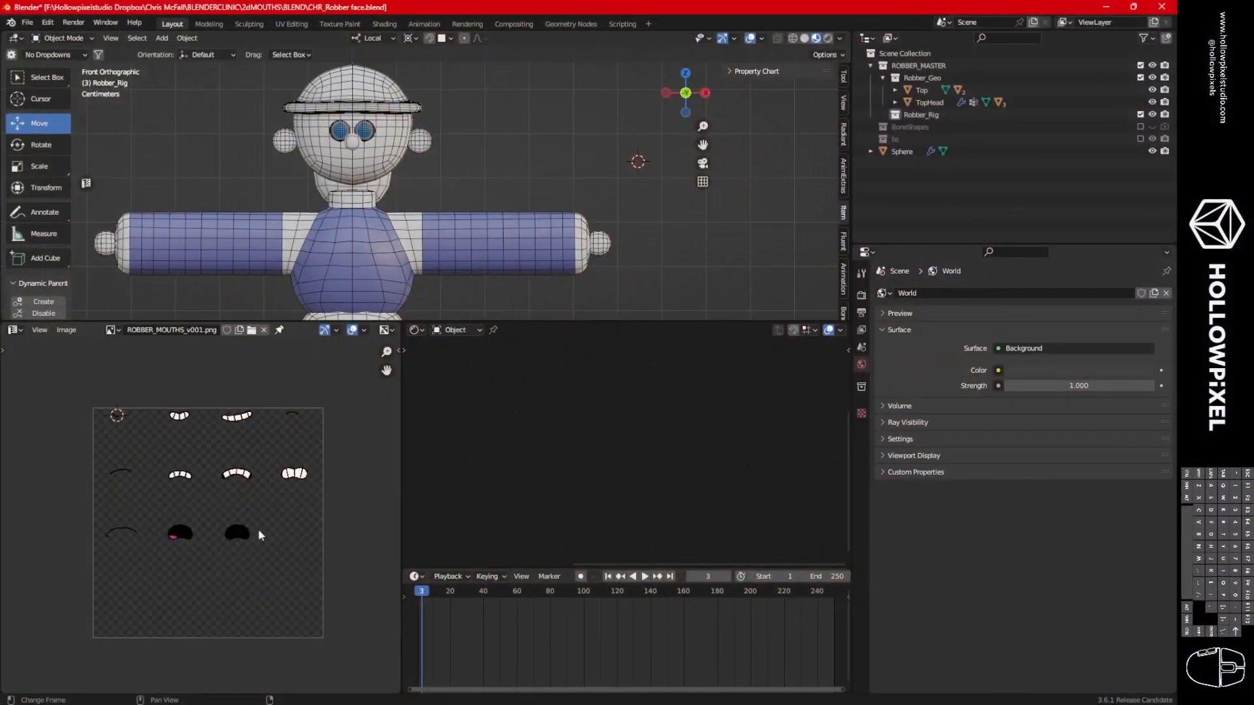
Examine the mouth shapes on the ROBBER_MOUTHS_v001.png sheet in an enlarged image view.
key("ctrl+space")
scroll(407, 425, "up", 3)
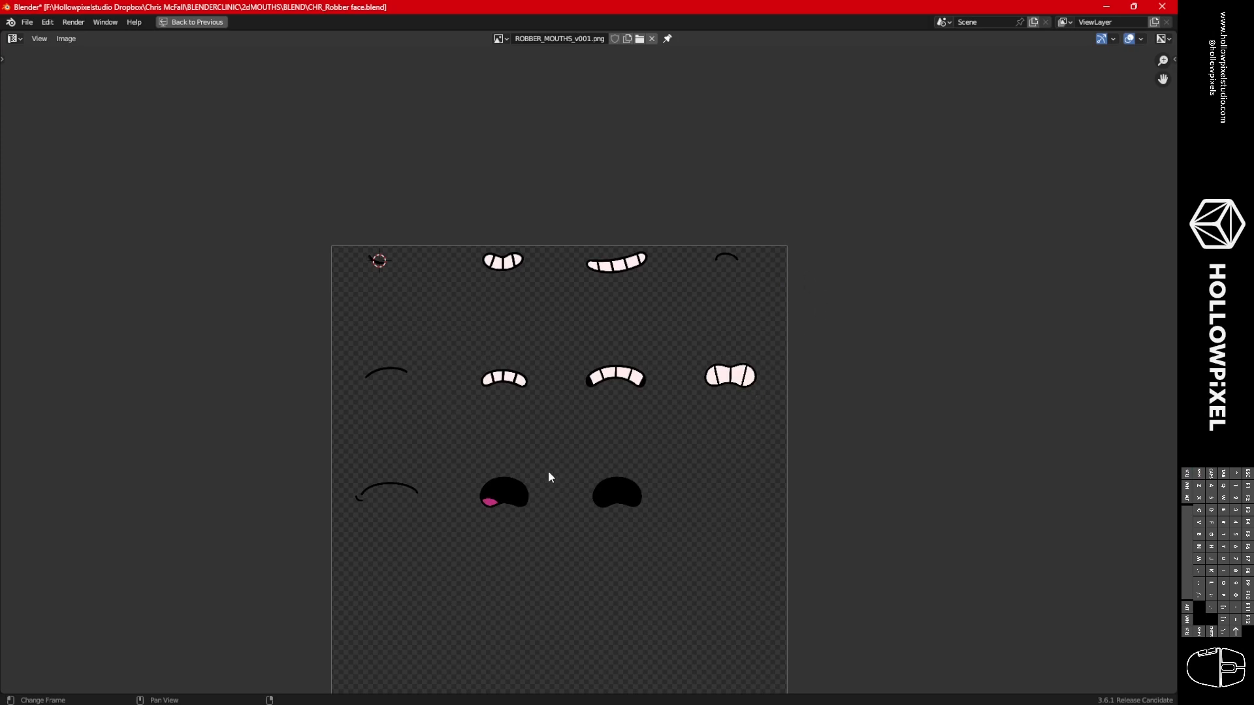
middle_click_drag(672, 444, 675, 382)
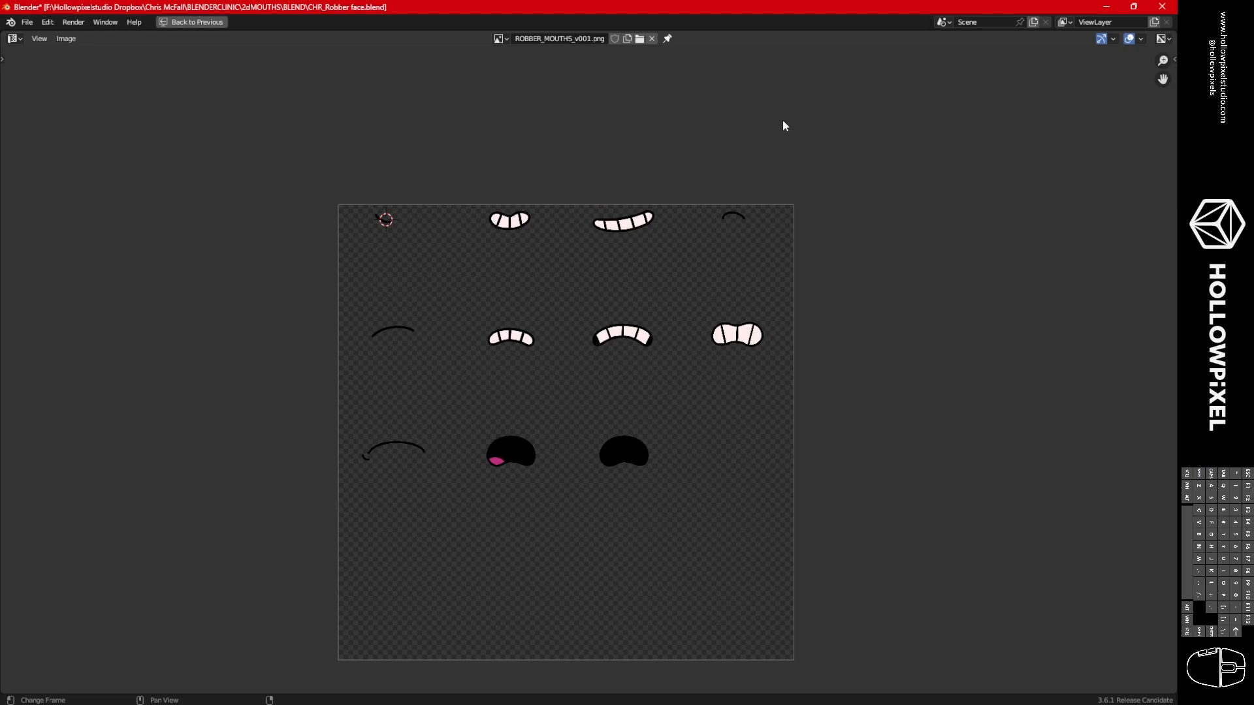
left_click(196, 22)
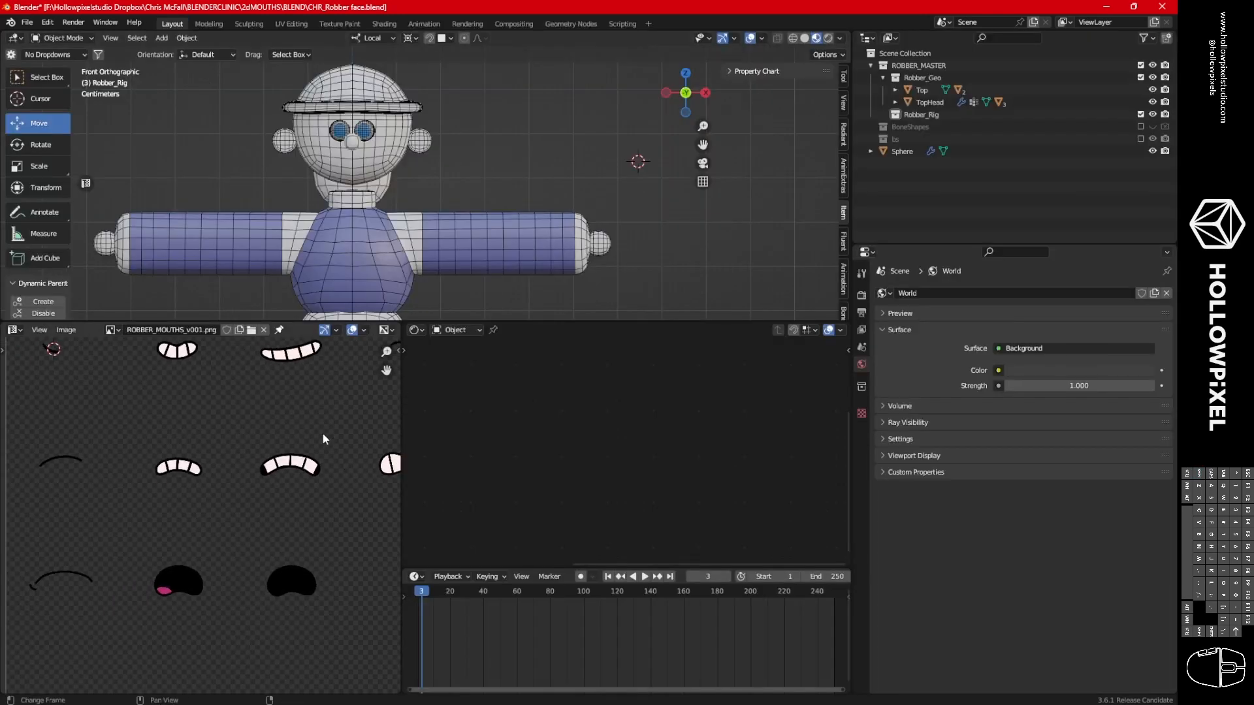
scroll(322, 432, "down", 2)
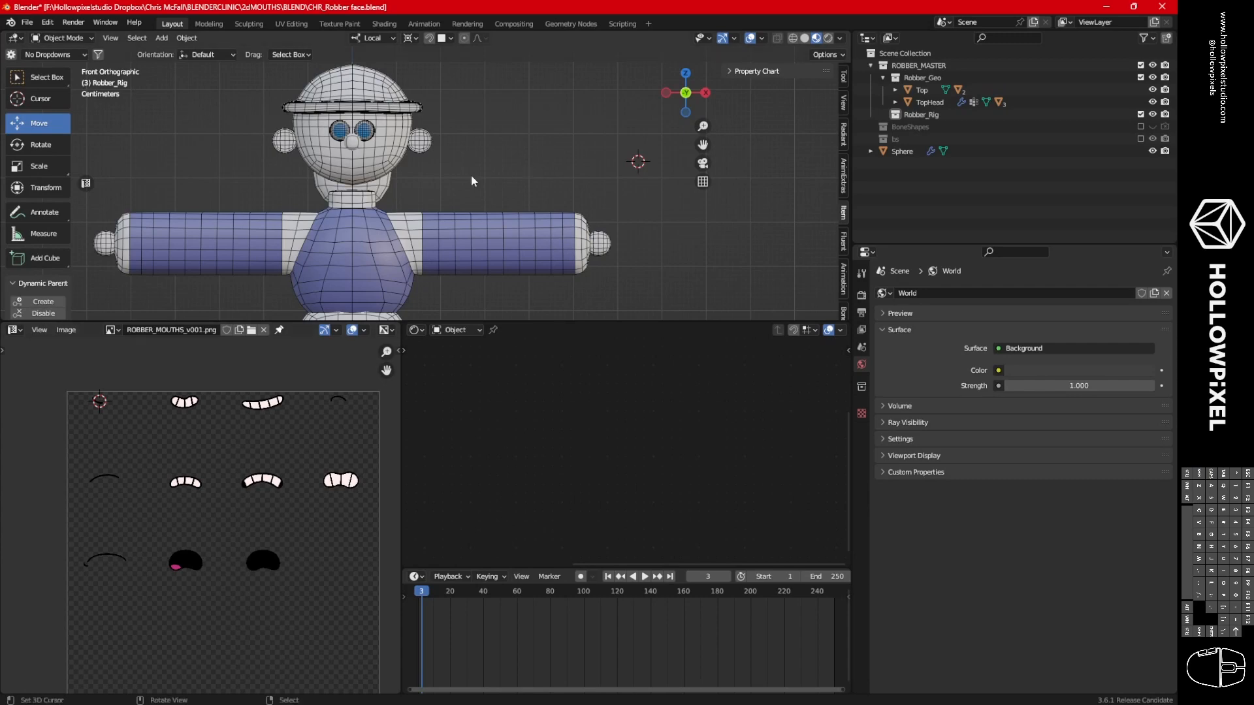
Select the block of faces around the mouth area below the nose on the TopHead mesh, reaching out to both cheeks.
scroll(356, 164, "up", 3)
left_click(398, 216)
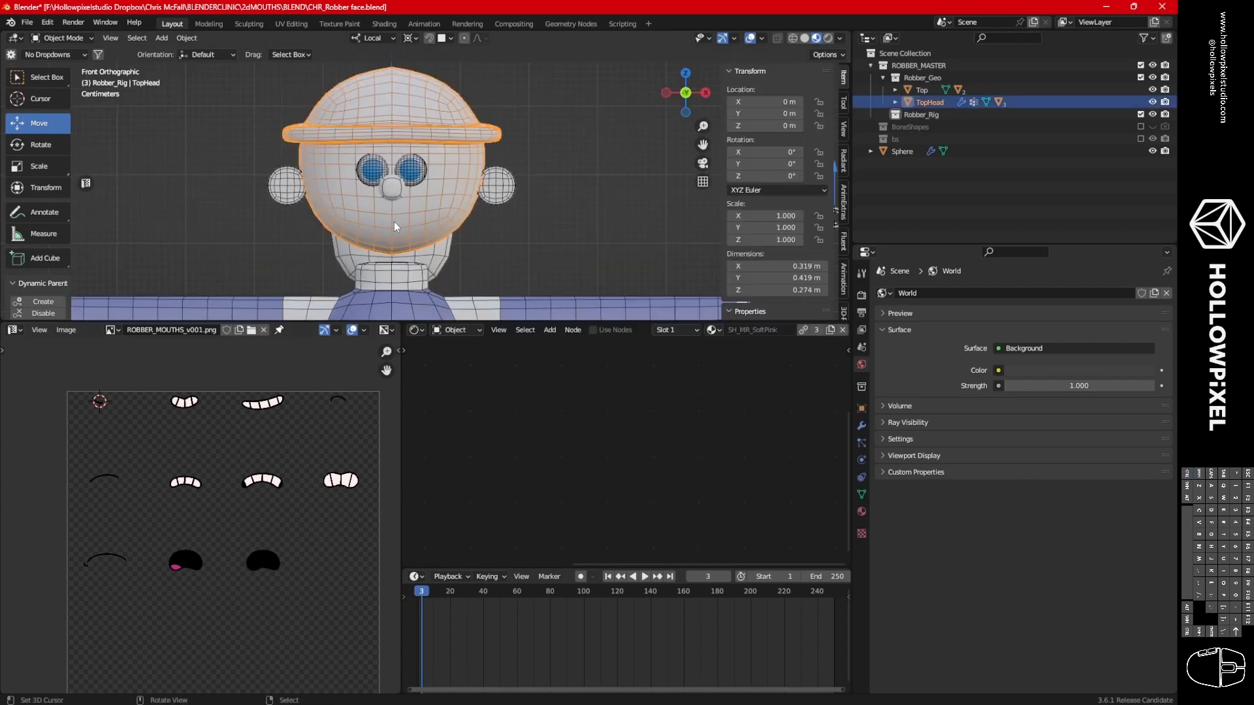
key("Tab")
left_click(396, 212)
scroll(418, 218, "up", 3)
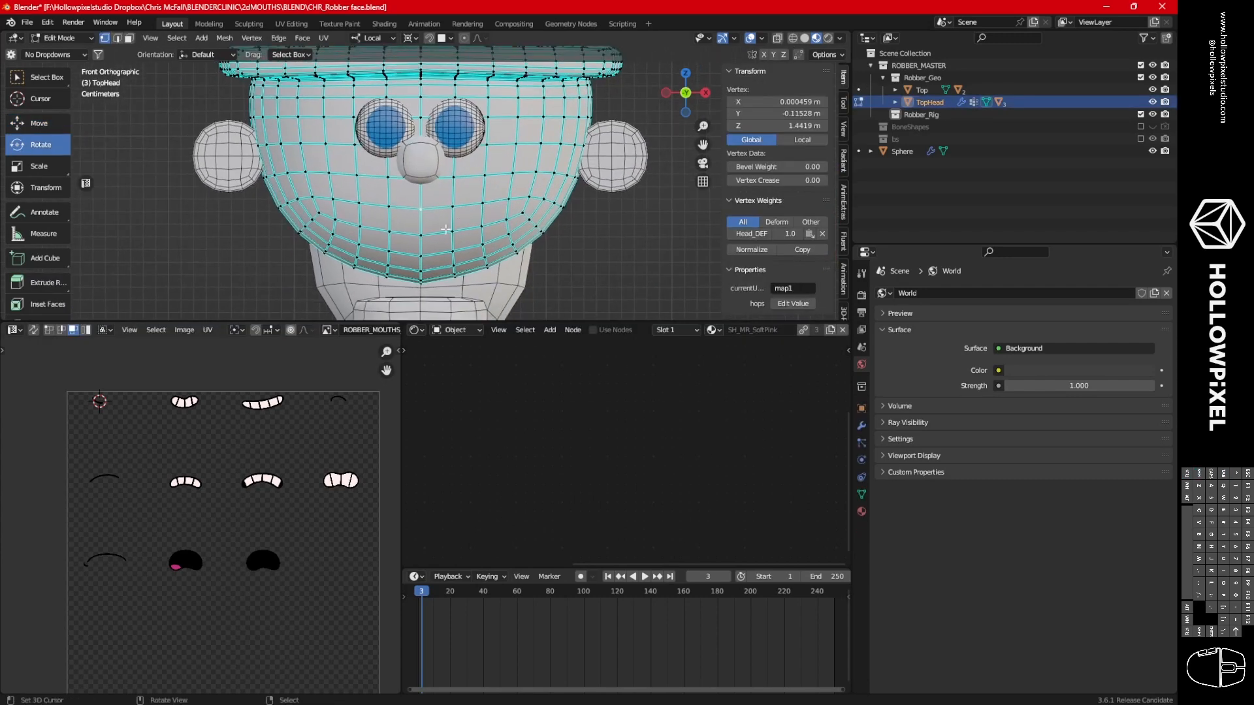
key("c")
mouse_move(342, 205)
left_mouse_down()
mouse_move(418, 219)
mouse_move(490, 210)
left_mouse_up()
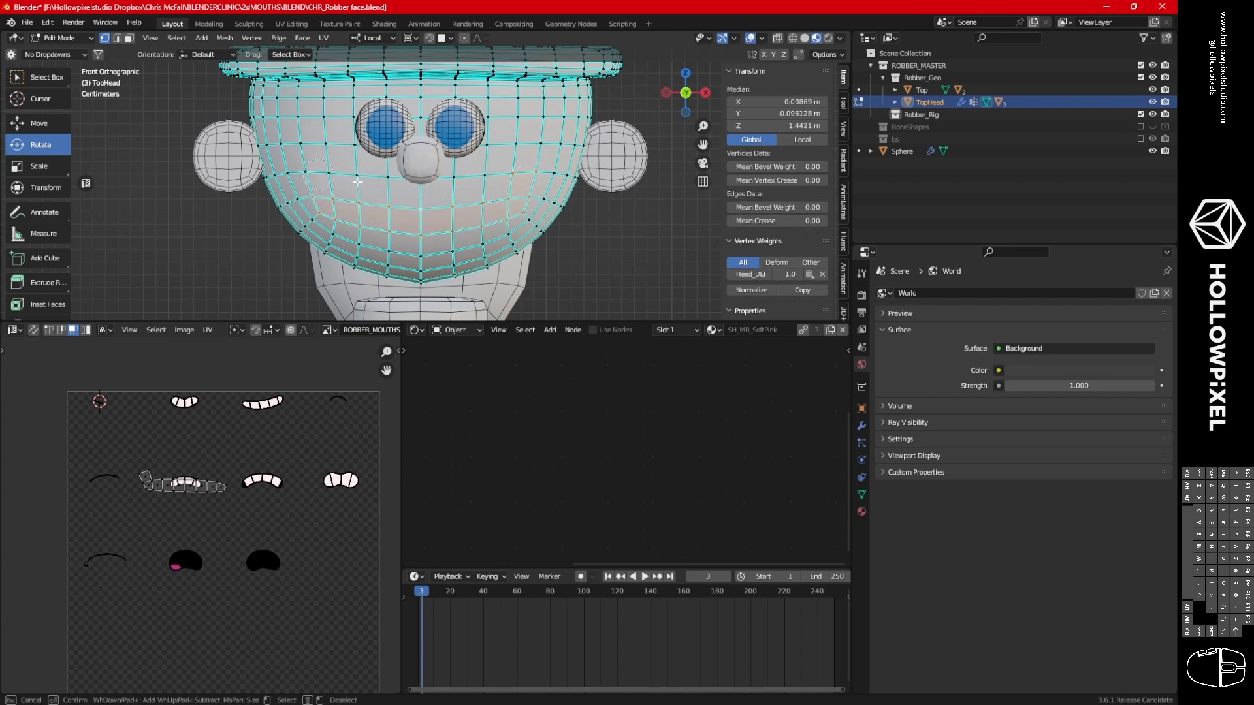
left_click_drag(310, 175, 490, 181)
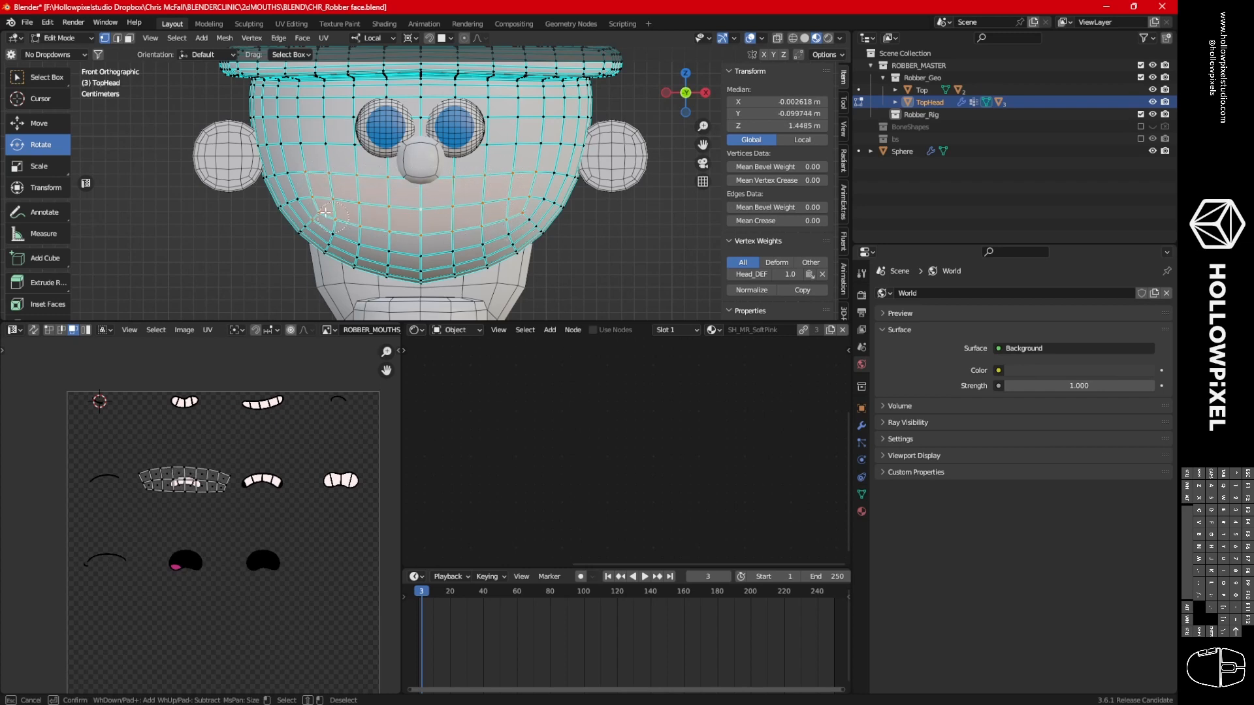
left_click_drag(432, 238, 487, 229)
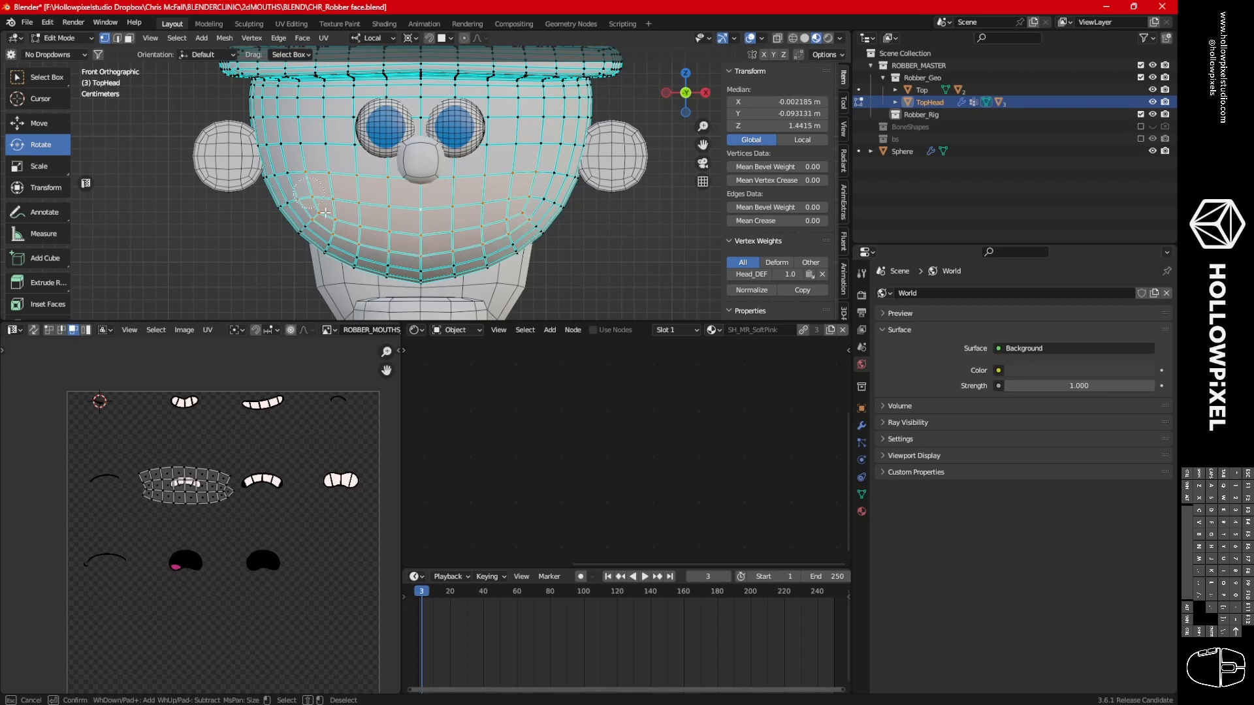
left_click_drag(537, 180, 548, 185)
right_click(527, 199)
Duplicate the selected mouth-area faces in place and separate them into their own object.
key("shift+d")
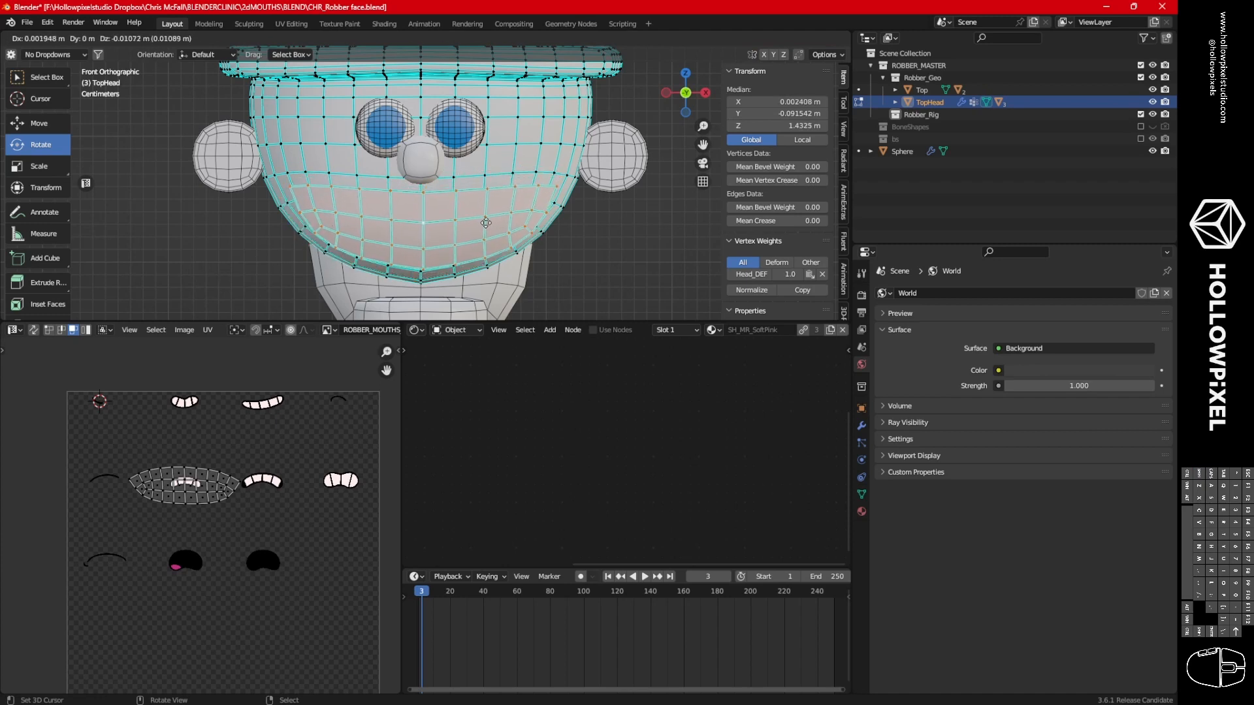
right_click(487, 220)
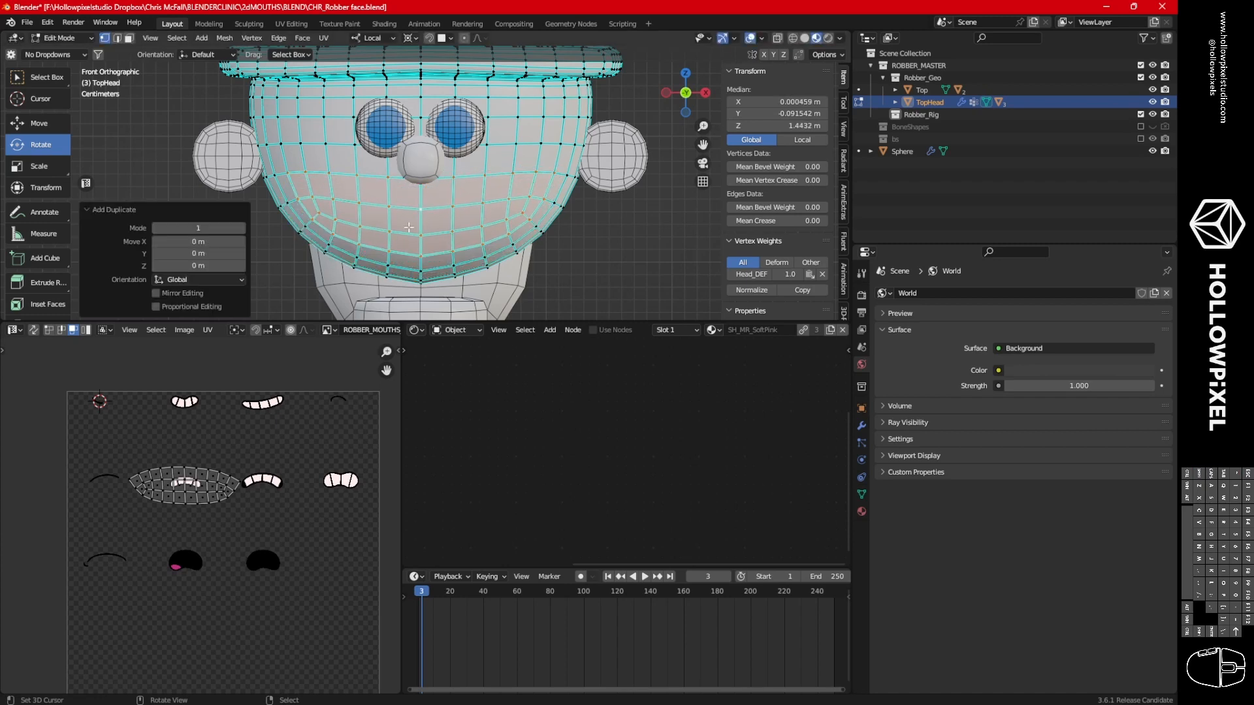
key("p")
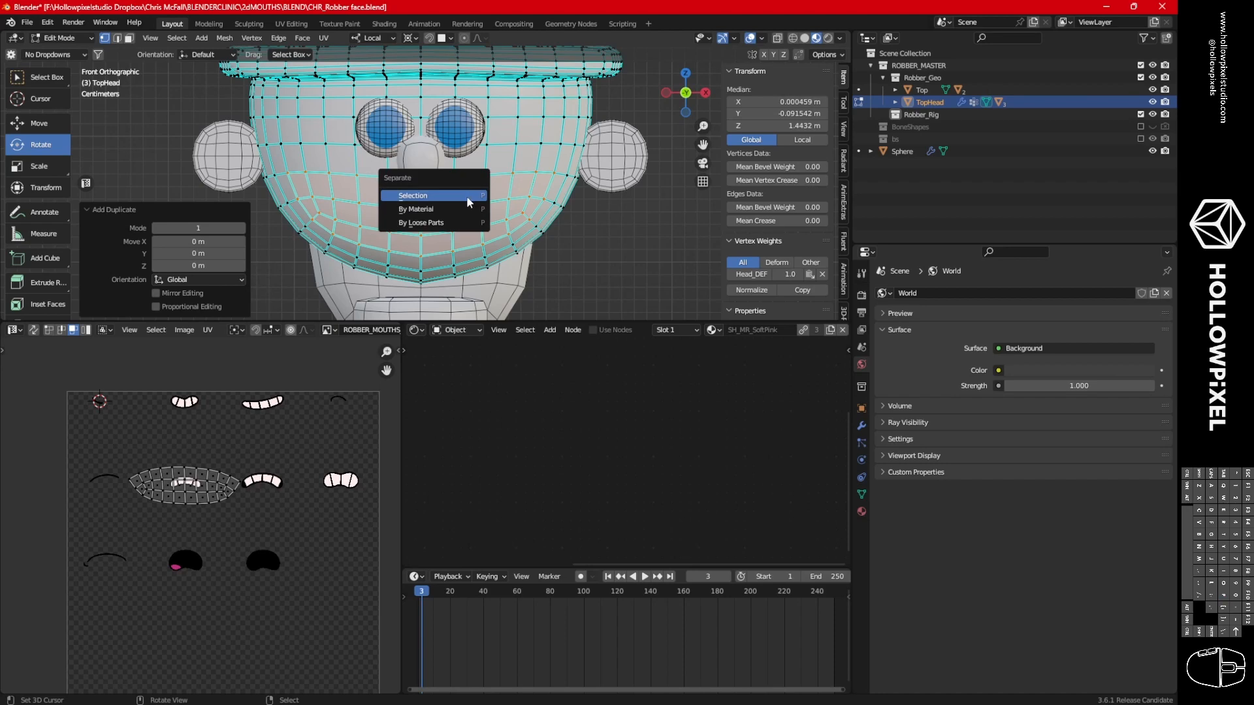
left_click(466, 194)
key("Tab")
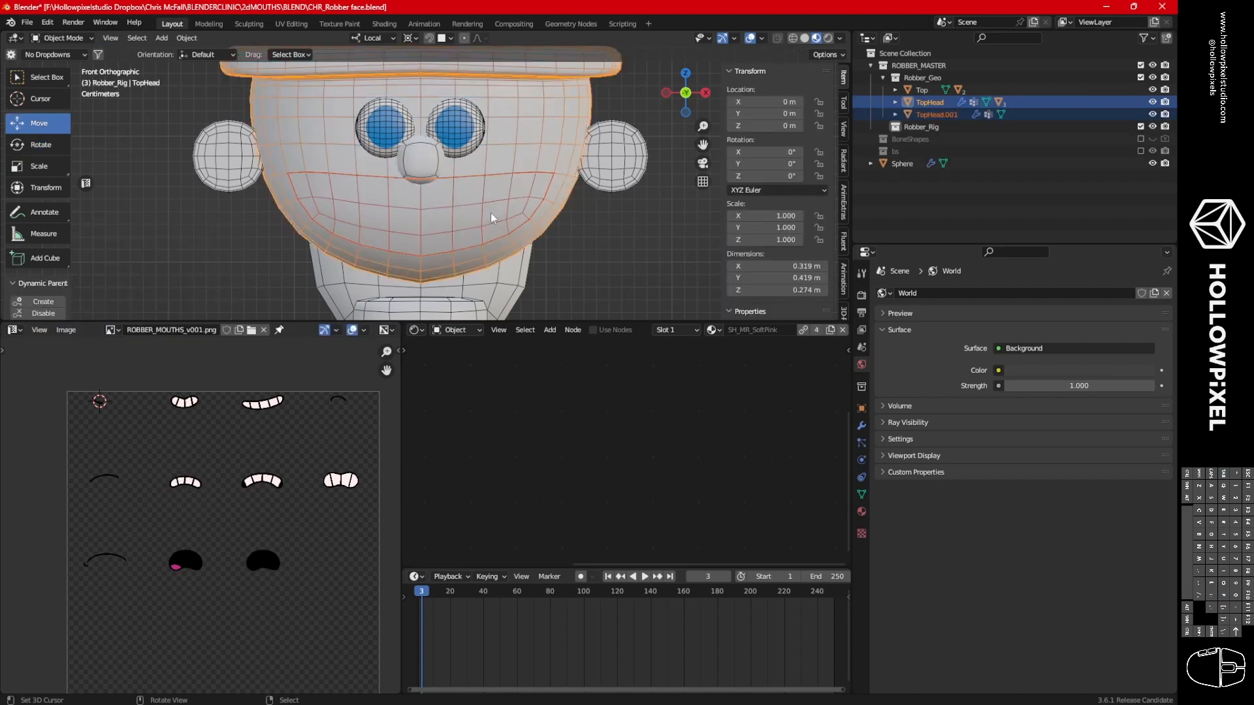
Rename the separated mouth-area object MOUTHPLANE.
left_click(936, 114)
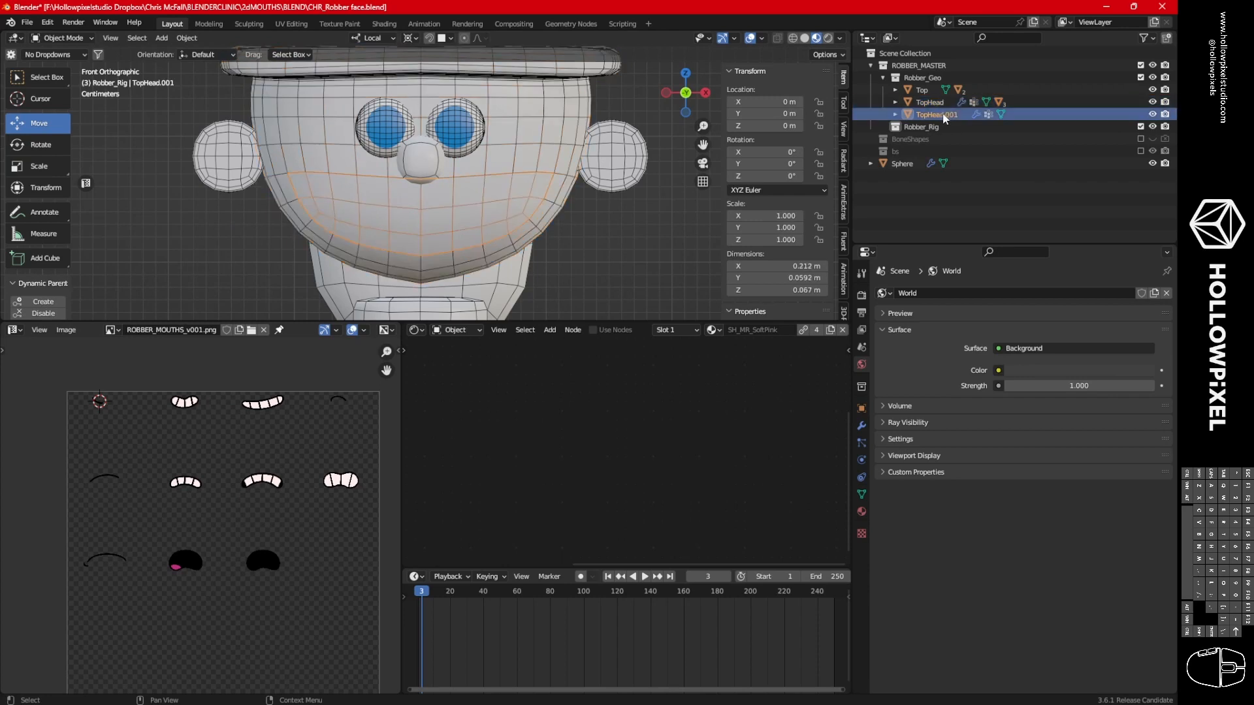
double_click(936, 114)
type("M")
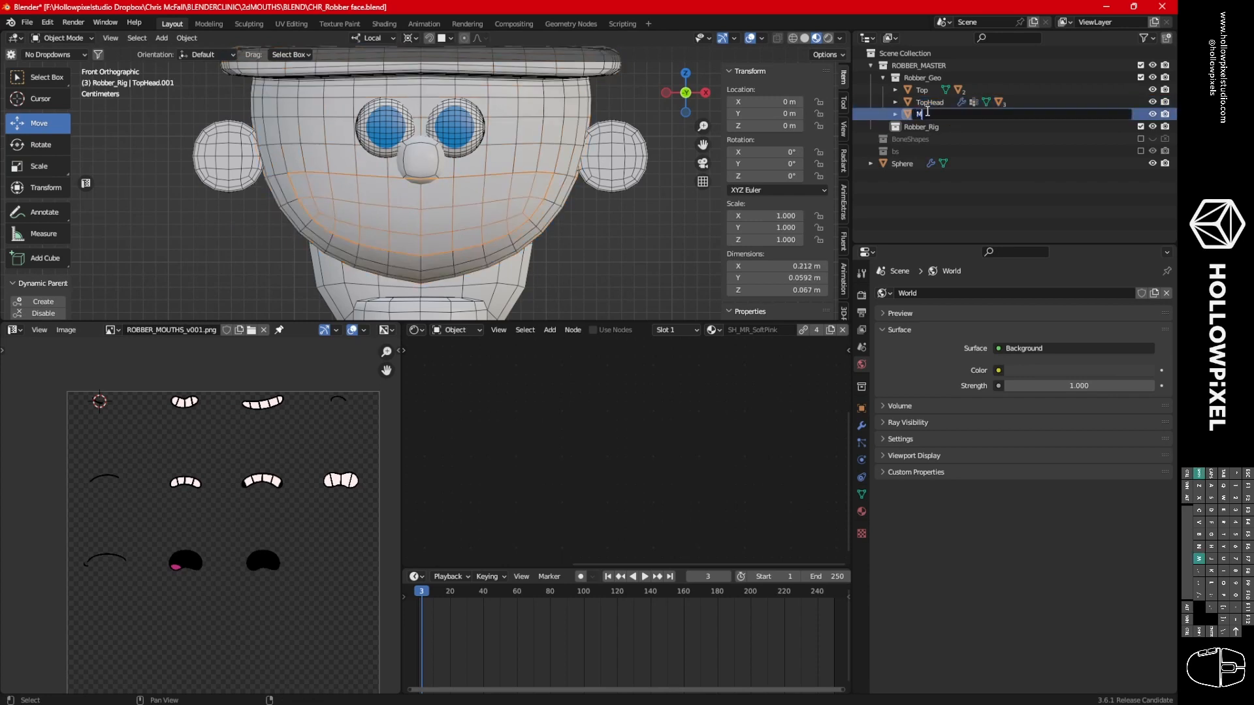
type("OUTHPLANNE")
key("Return")
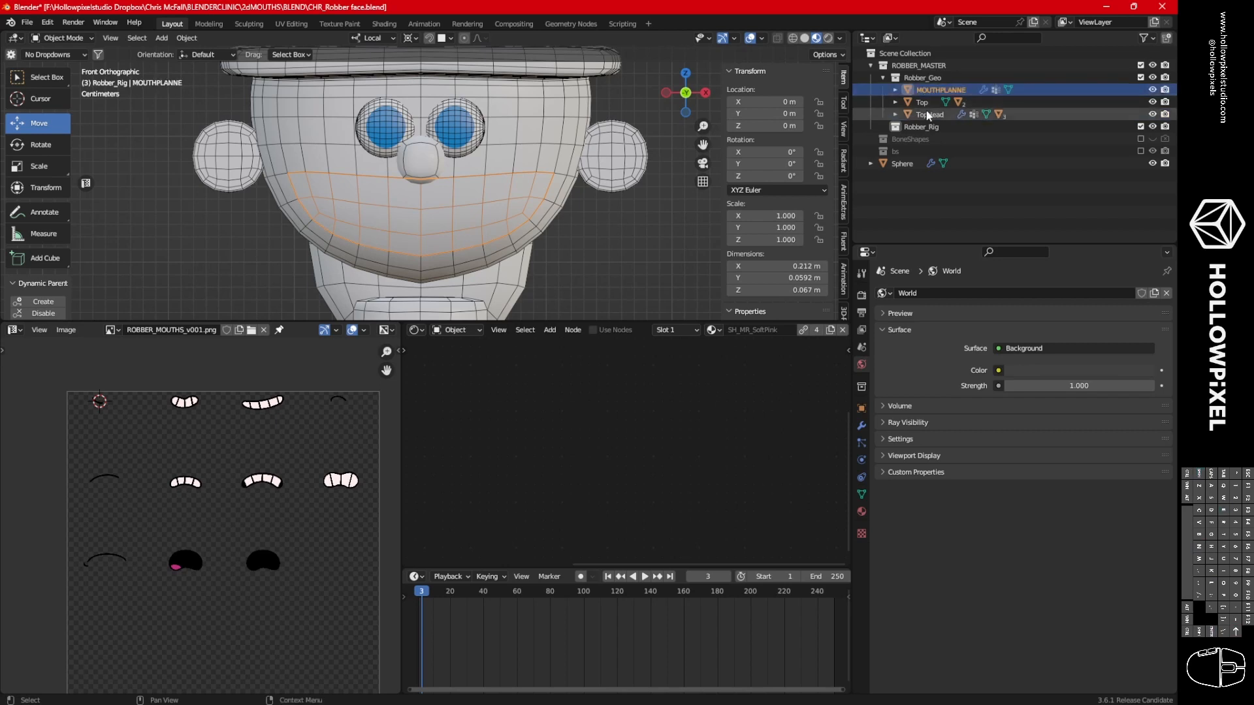
double_click(961, 90)
left_click(961, 90)
key("BackSpace")
key("Return")
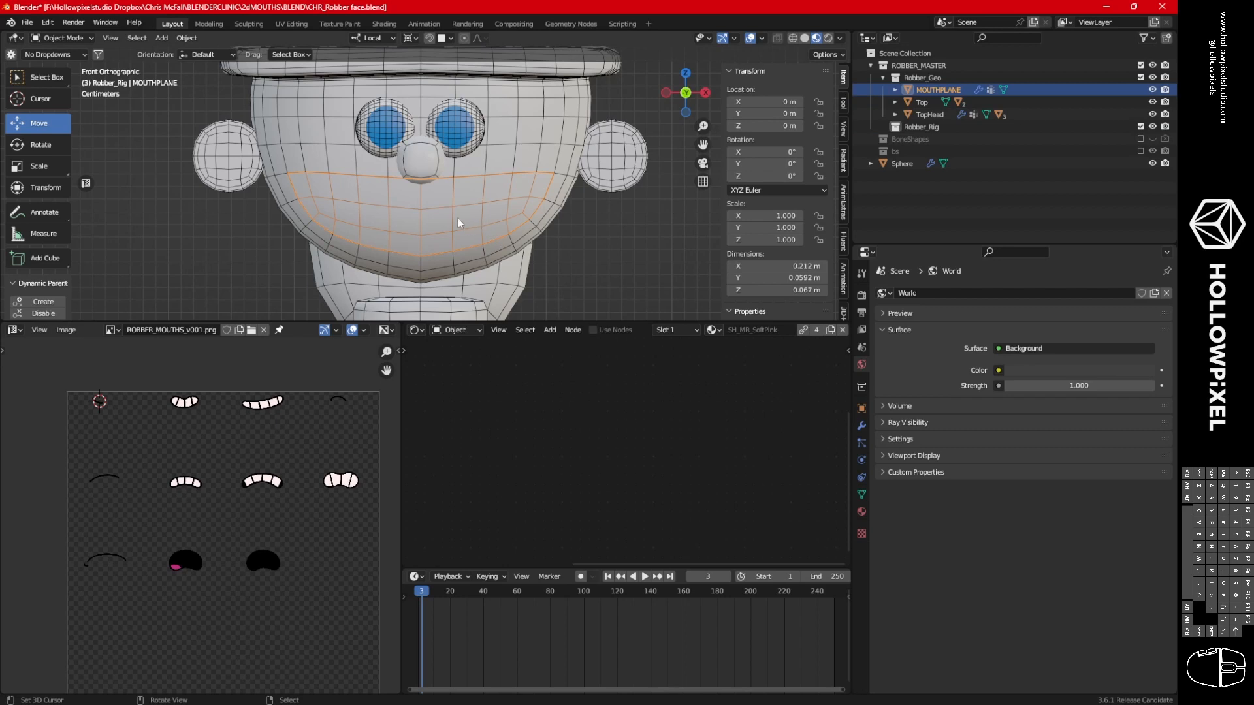
Unwrap all faces of MOUTHPLANE using Project from View in the front view.
key("ctrl+Tab")
left_click(504, 220)
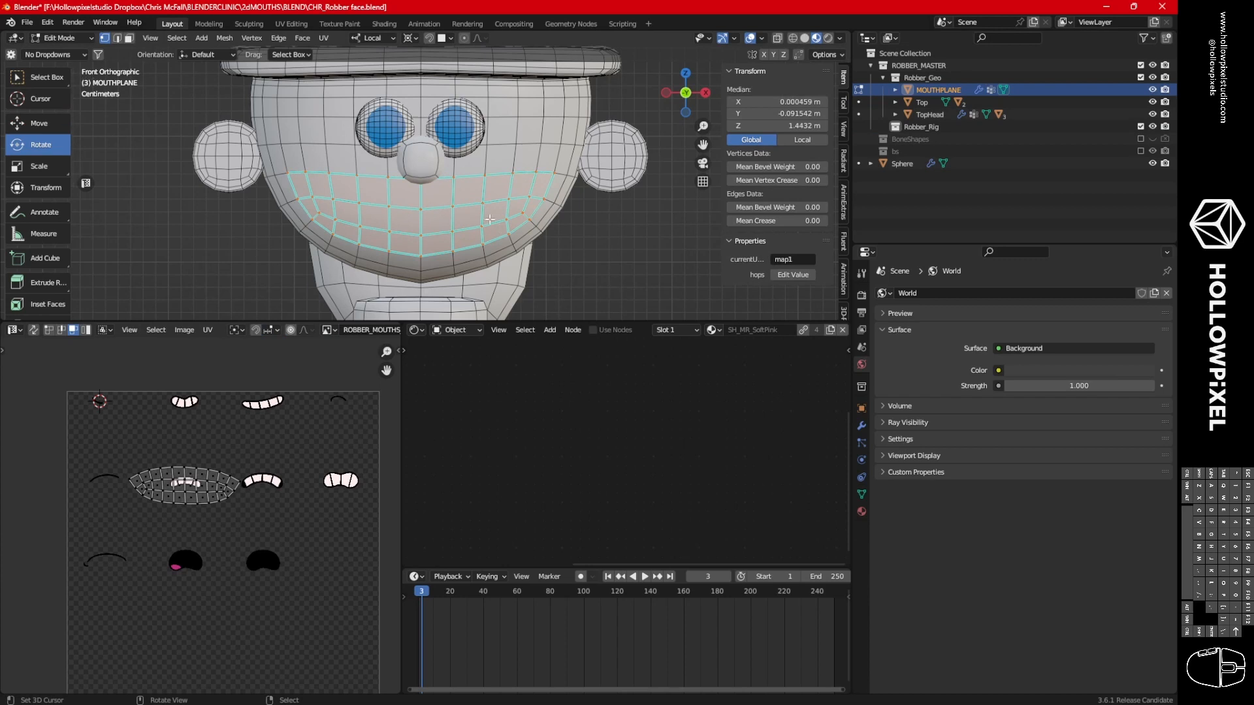
key("u")
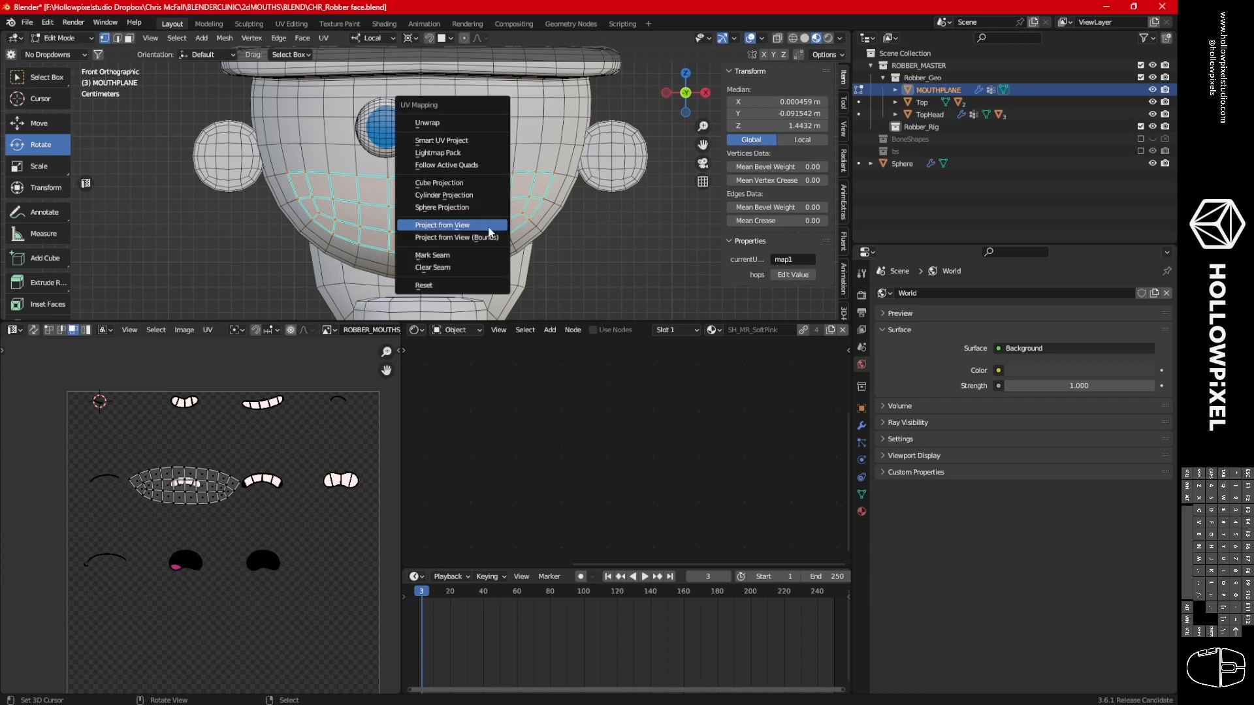
left_click(490, 225)
Move the whole MOUTHPLANE UV island onto the first mouth in the upper-left corner of the mouth sheet.
key("a")
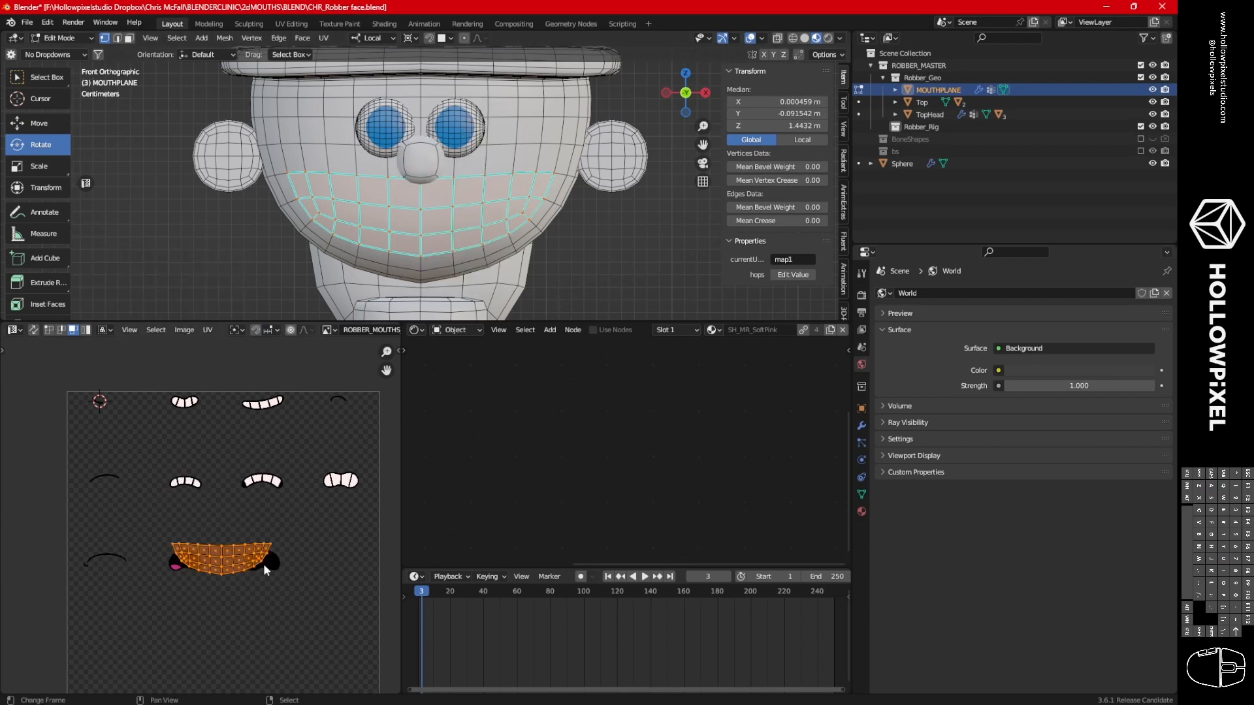
key("g")
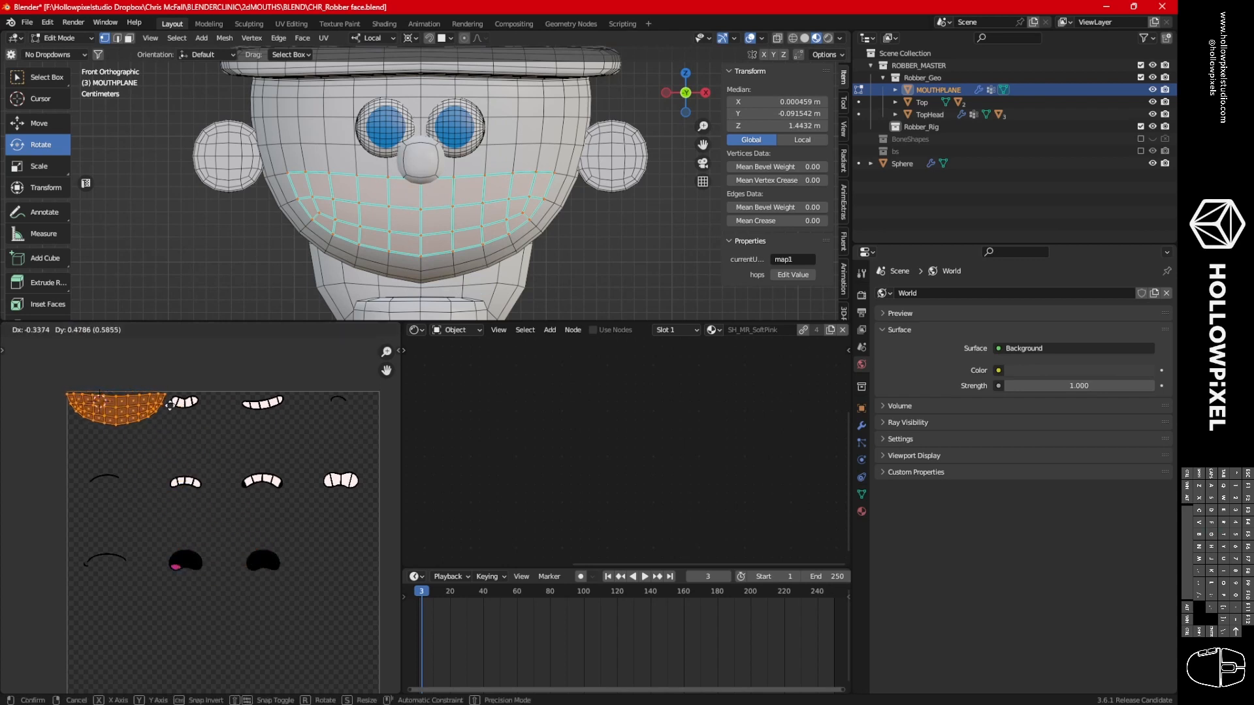
left_click(153, 400)
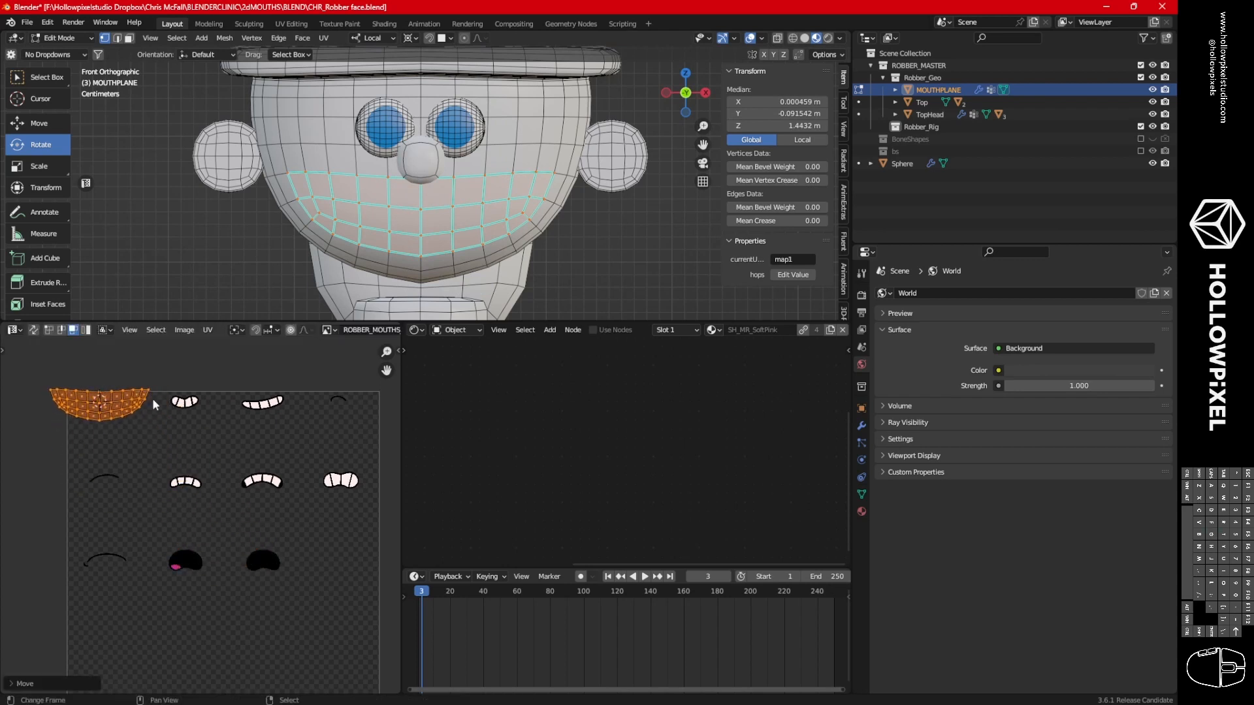
key("Tab")
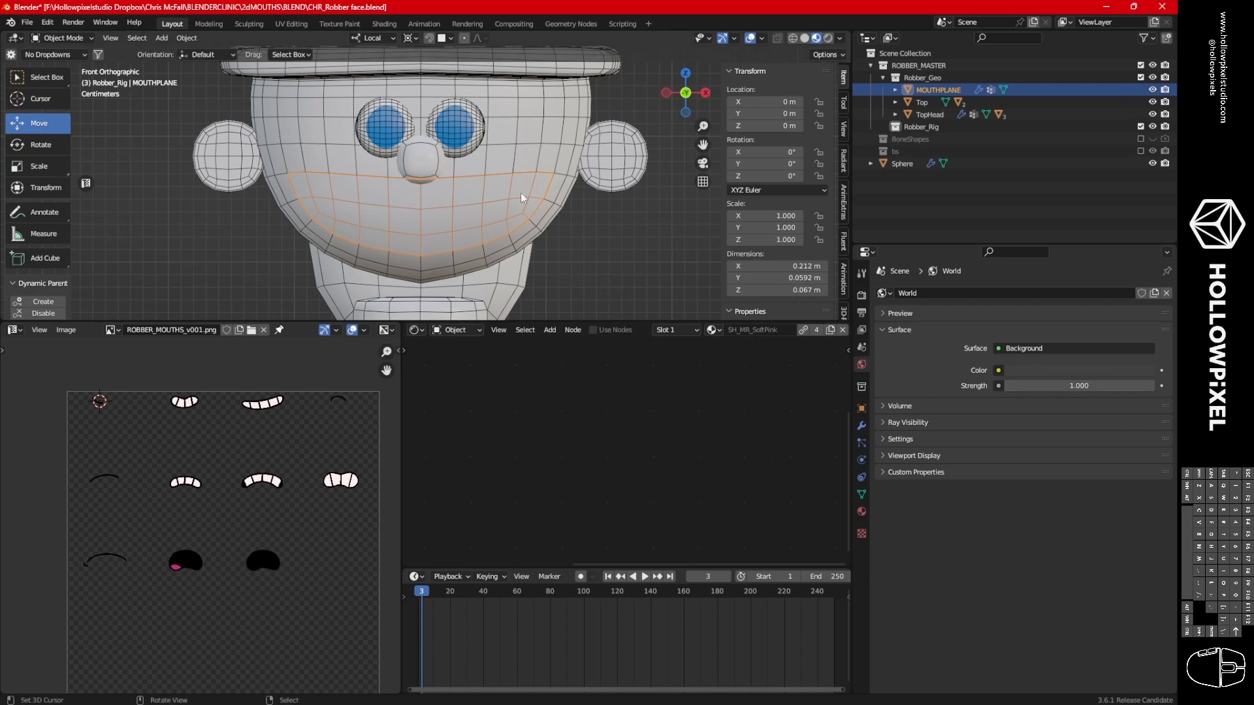
Remove the inherited material slots from MOUTHPLANE and give it a new material.
left_click(861, 511)
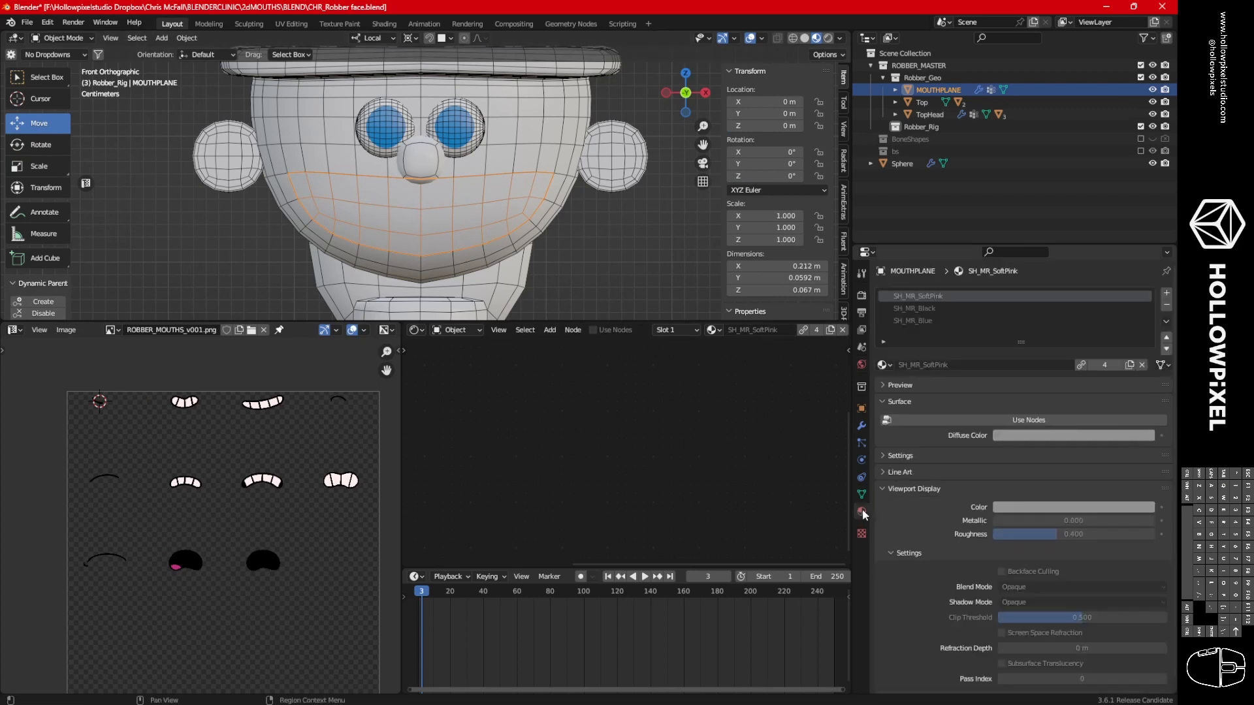
left_click(1166, 306)
left_click(1166, 305)
left_click(1166, 306)
left_click(1109, 345)
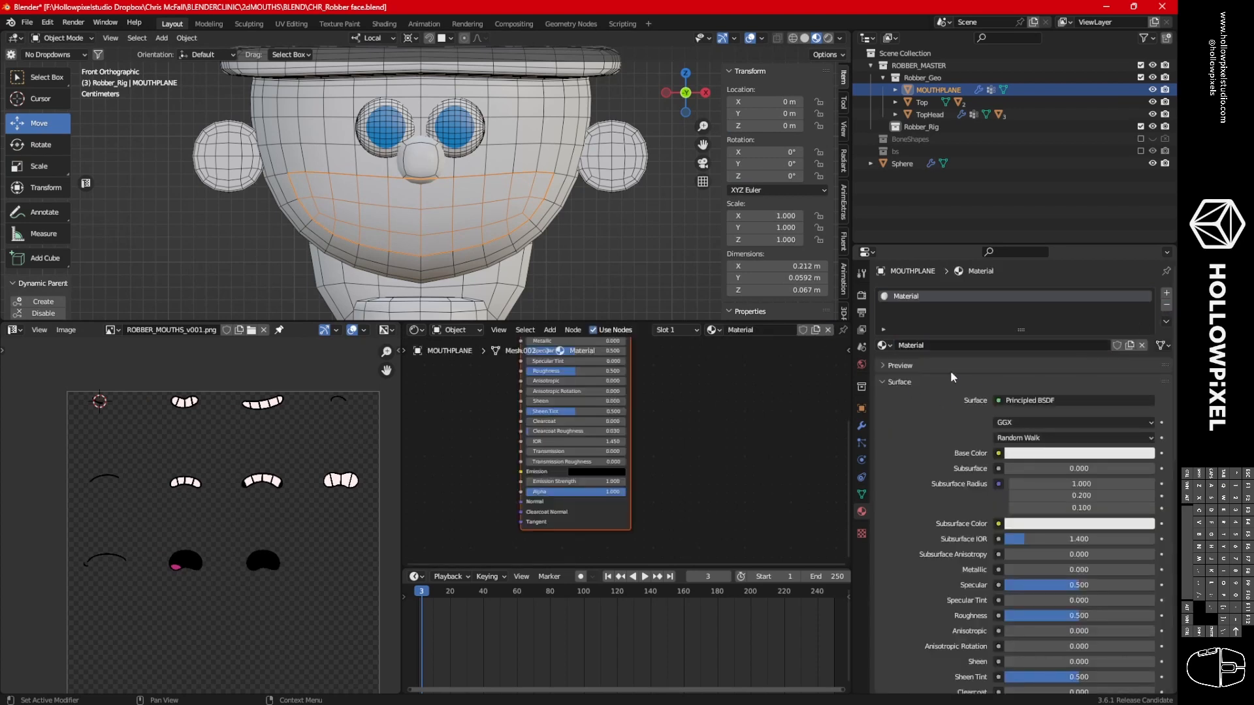
Name the new material MOUTHPLANE and frame its shader nodes.
double_click(948, 346)
type("MOUTHPLANE")
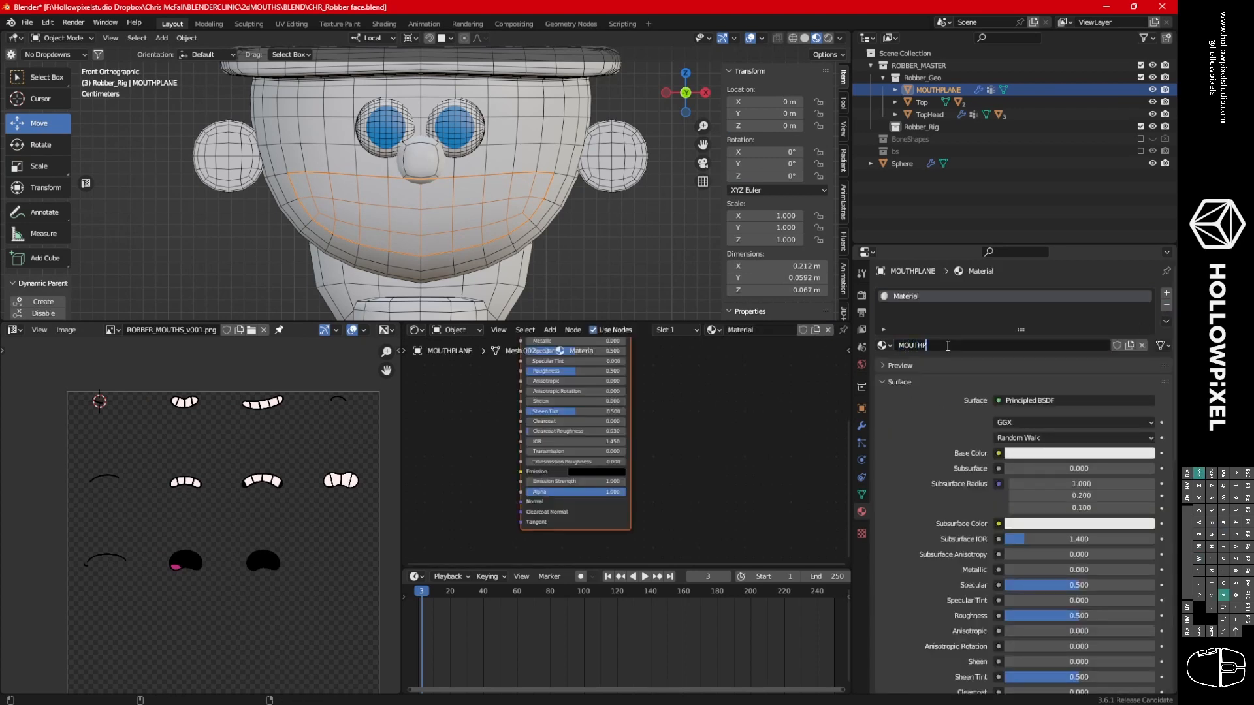
key("Return")
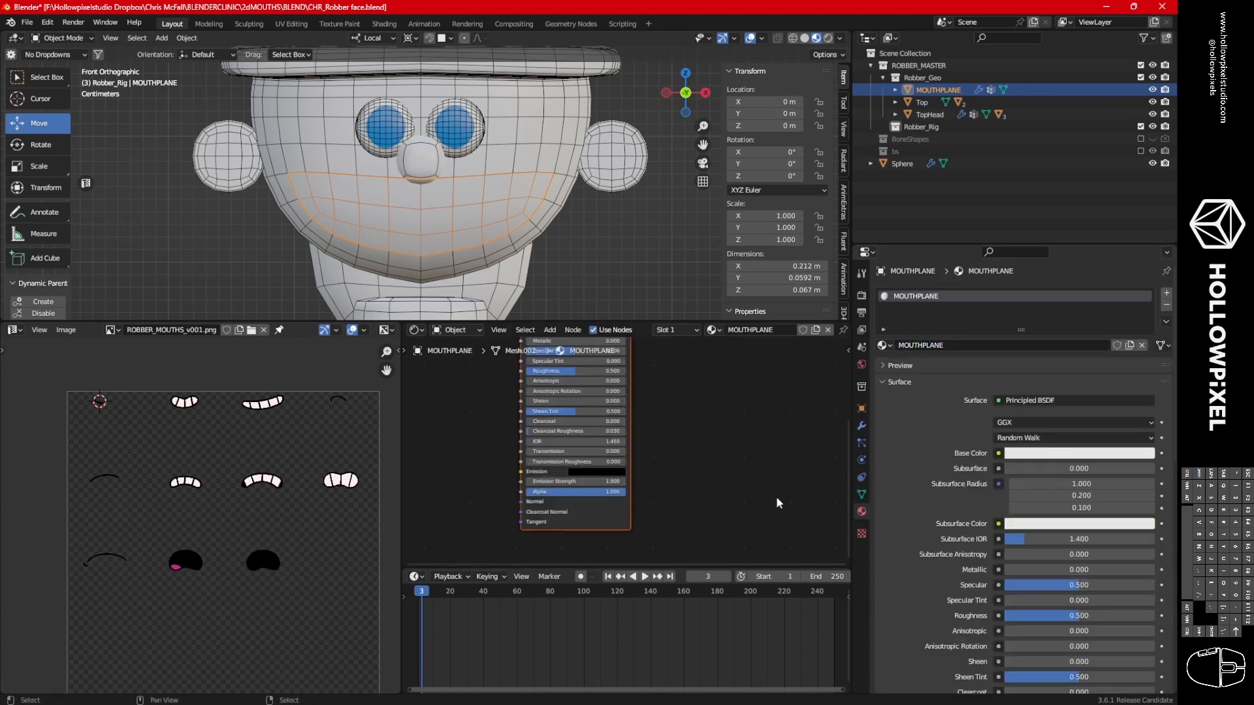
key("Home")
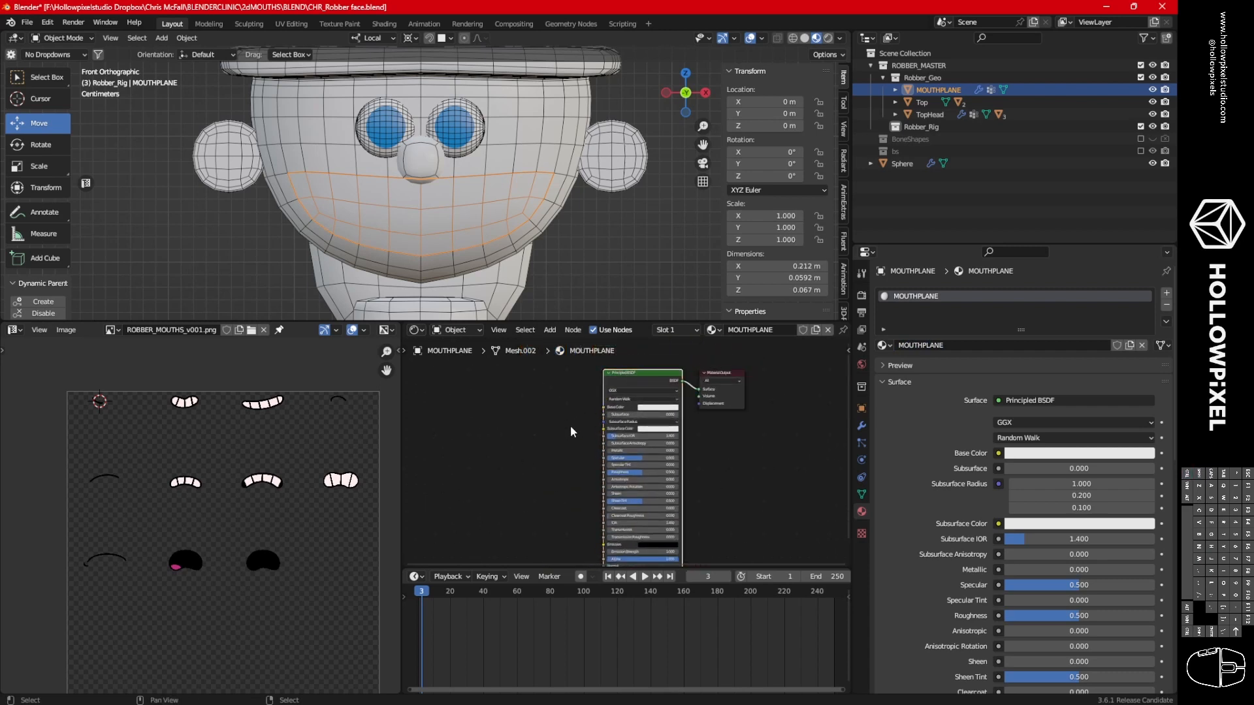
Search the add-on preferences for "node" to check whether Node Wrangler is enabled.
left_click(46, 22)
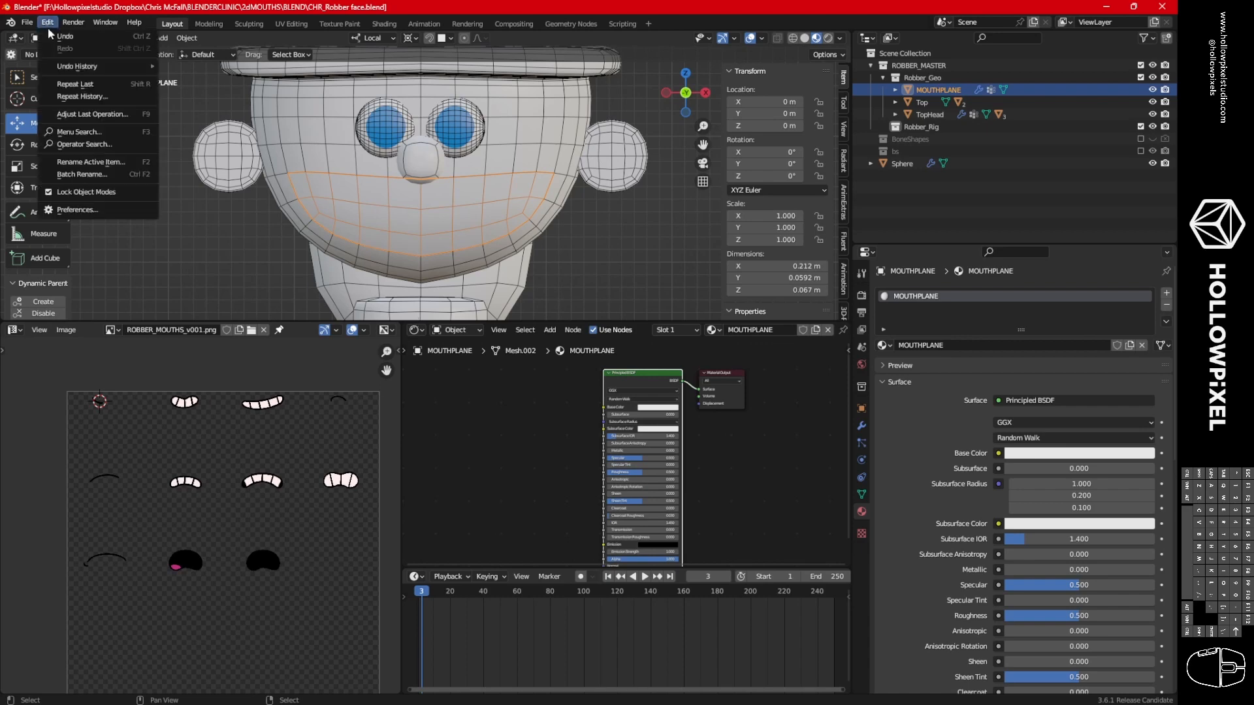
left_click(86, 211)
left_click(333, 79)
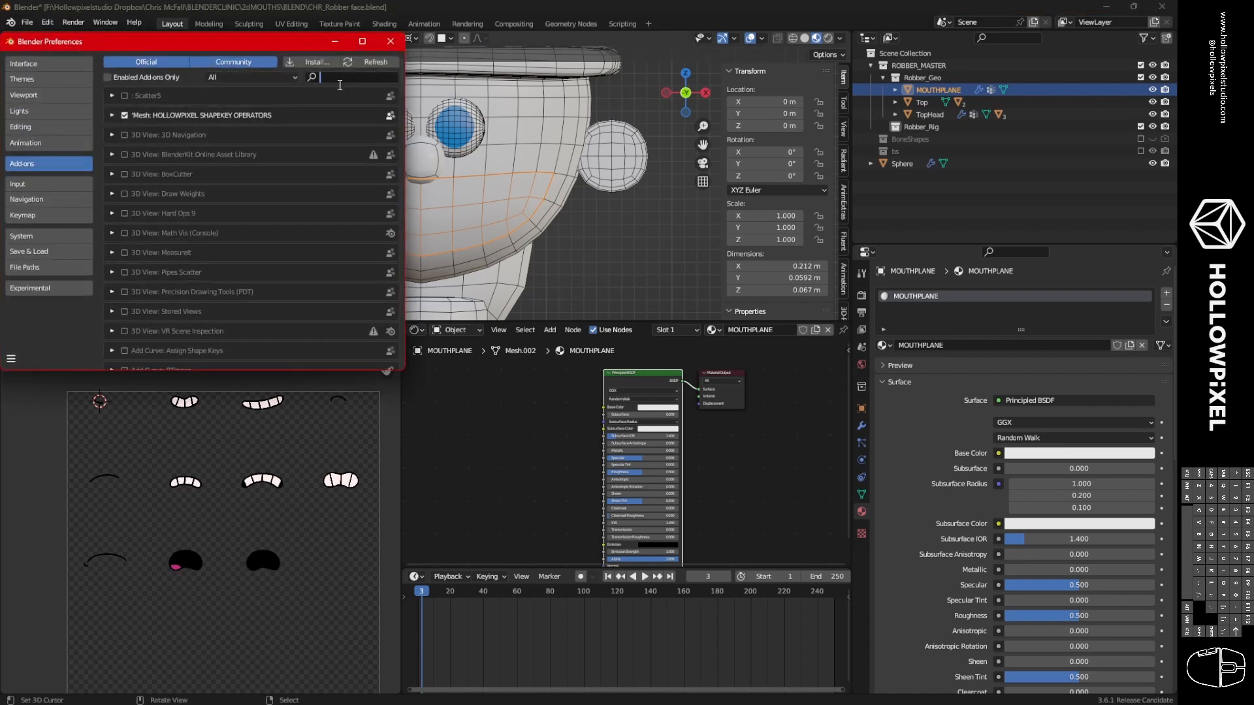
type("node")
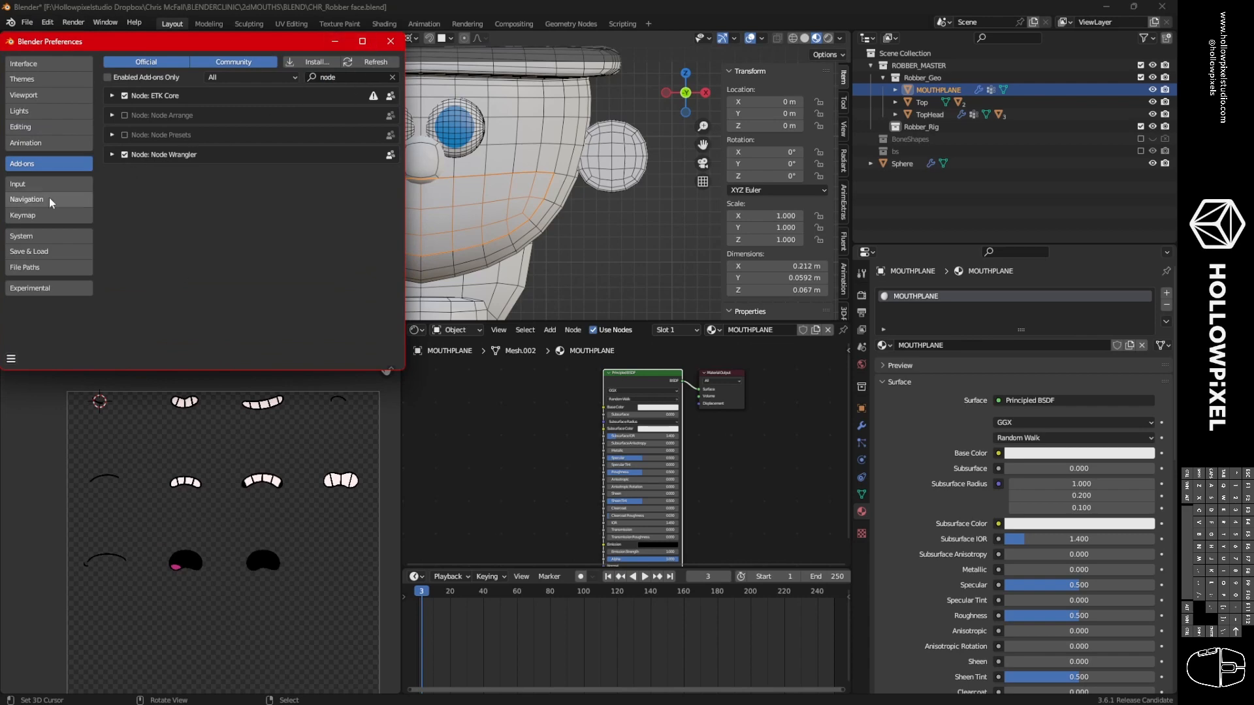
left_click(390, 41)
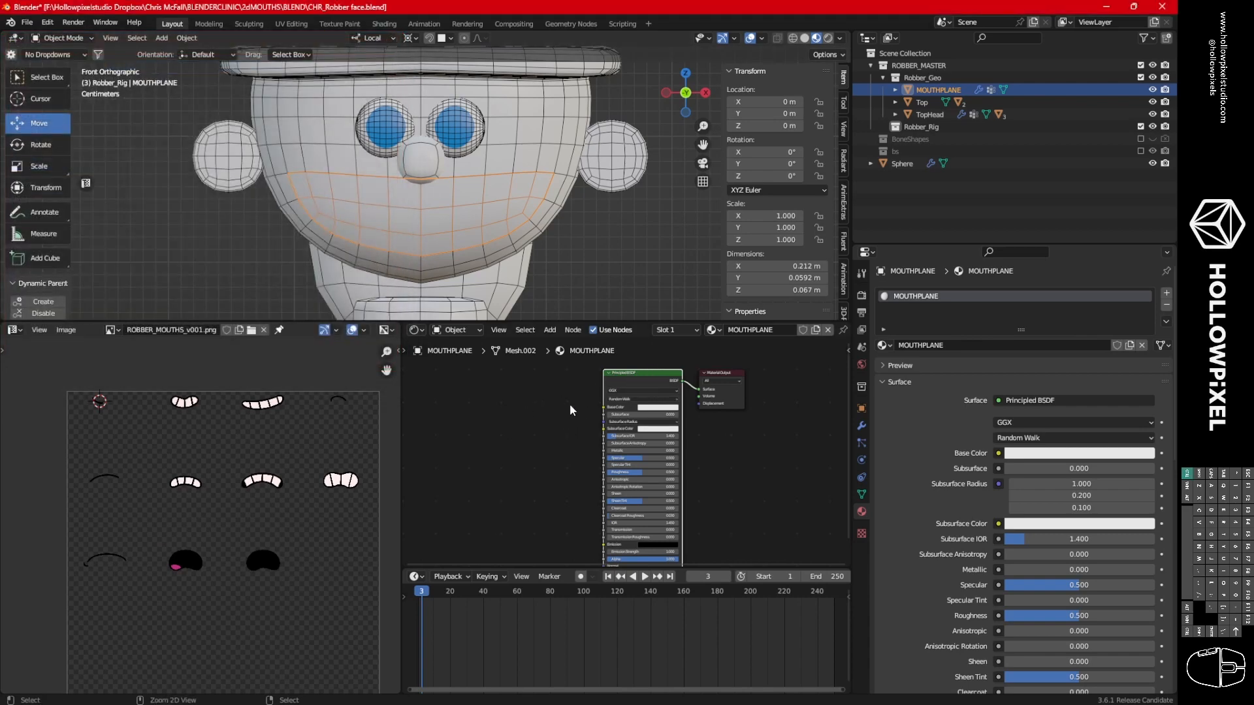
Add a mapped Image Texture setup to the Principled BSDF's Base Color using ROBBER_MOUTHS_v001.png.
key("ctrl+t")
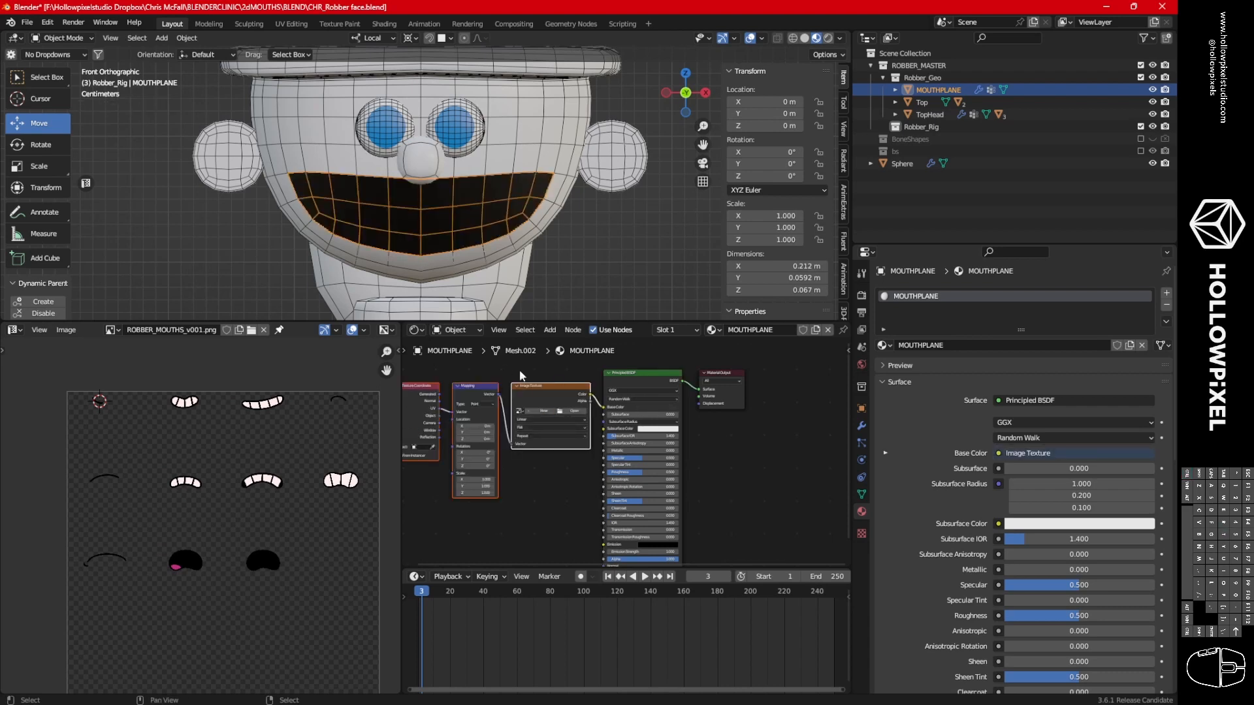
scroll(564, 468, "up", 2)
left_click(528, 409)
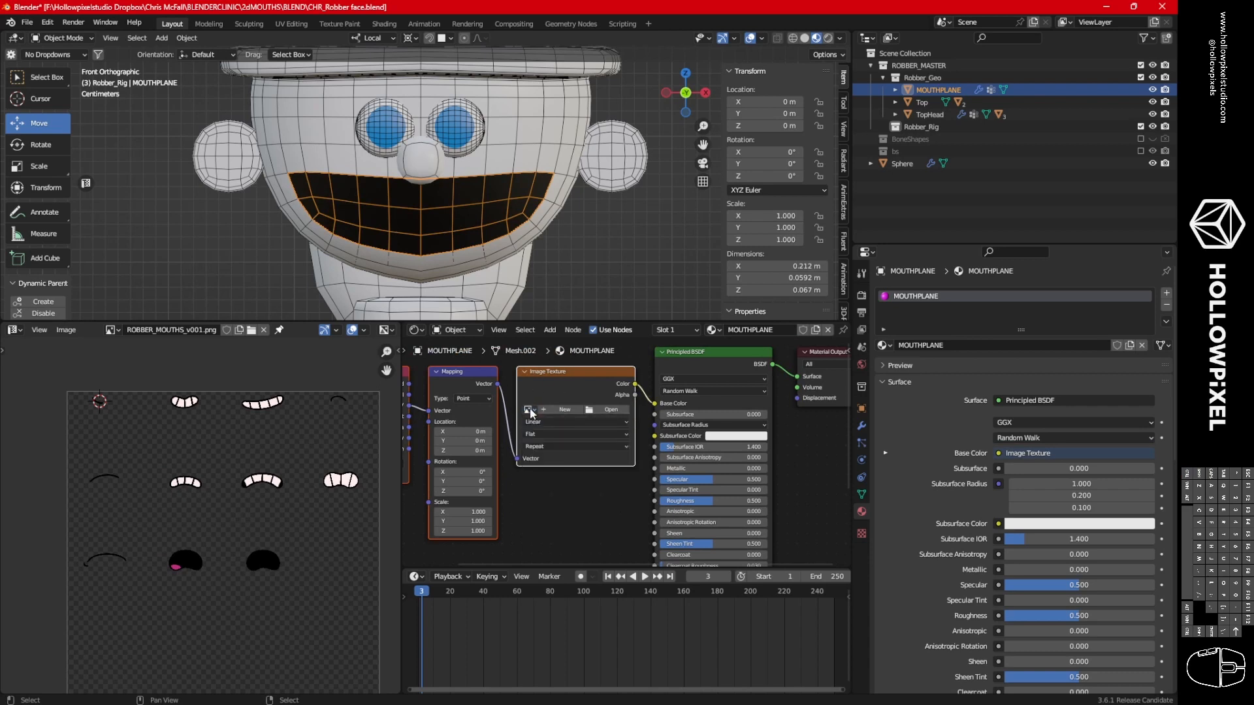
left_click(565, 434)
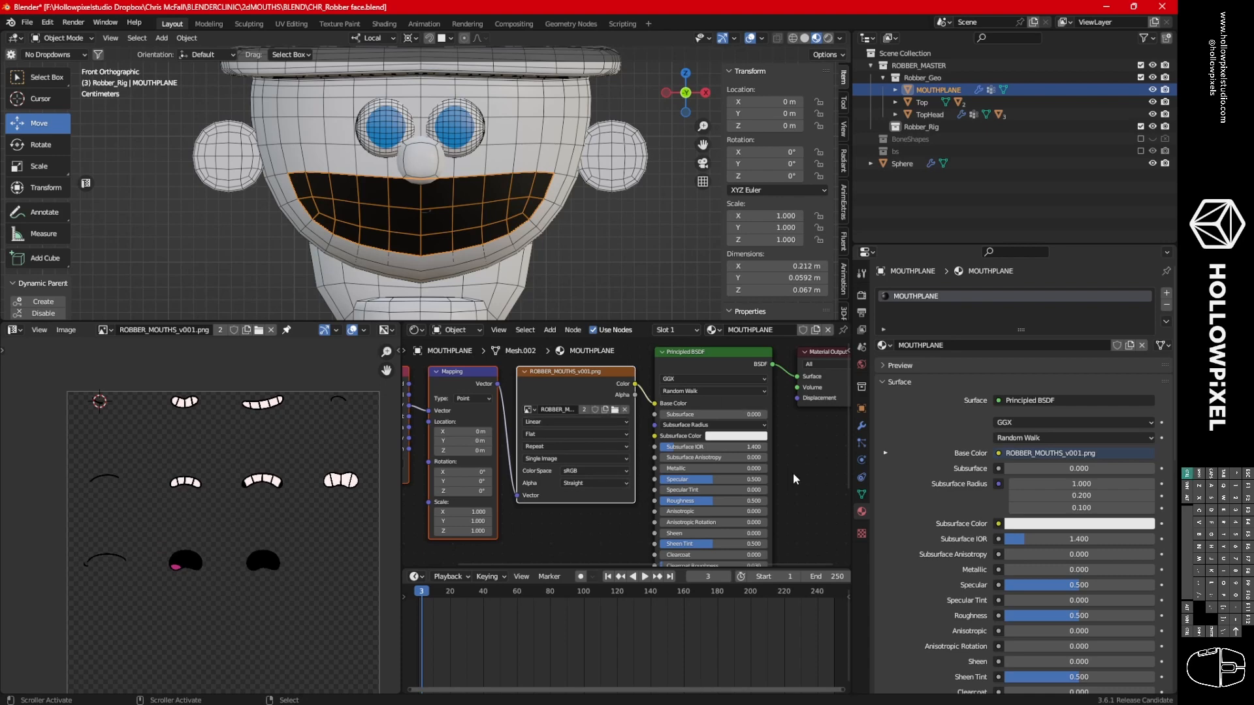
Connect the mouth image's Alpha output to the Principled BSDF's Alpha input.
scroll(793, 480, "up", 1)
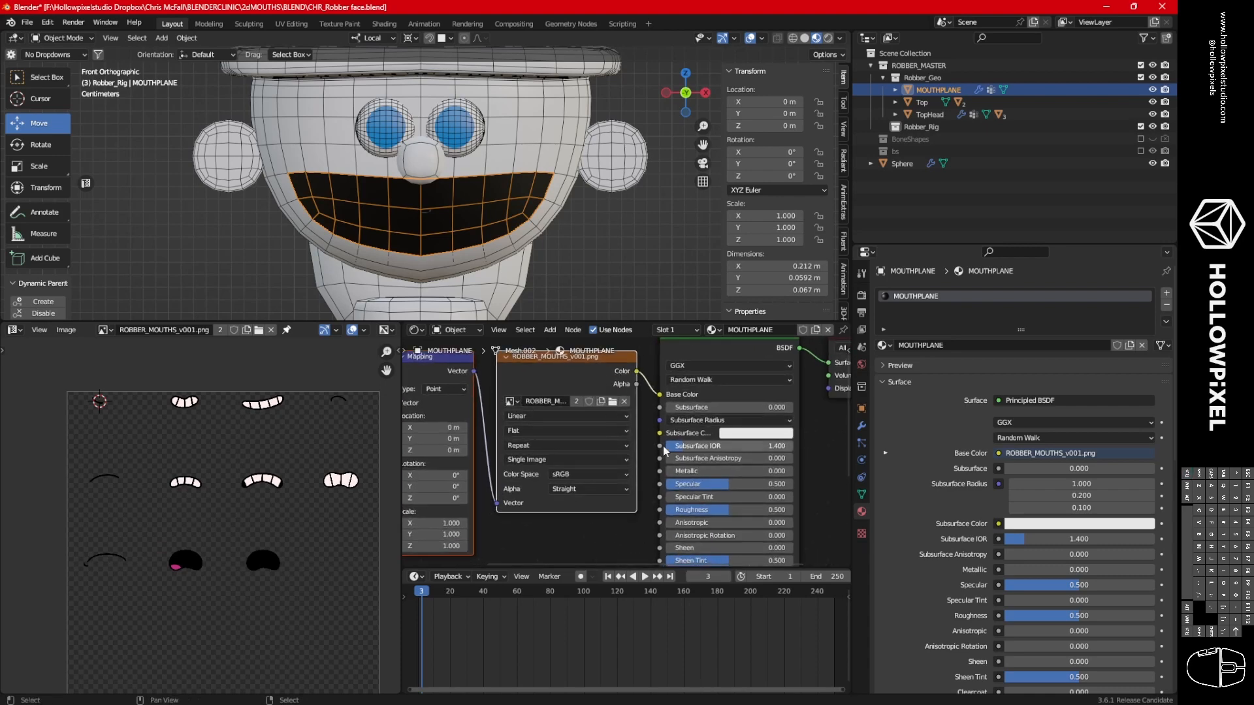
middle_click_drag(663, 446, 645, 429)
left_click_drag(616, 367, 643, 520)
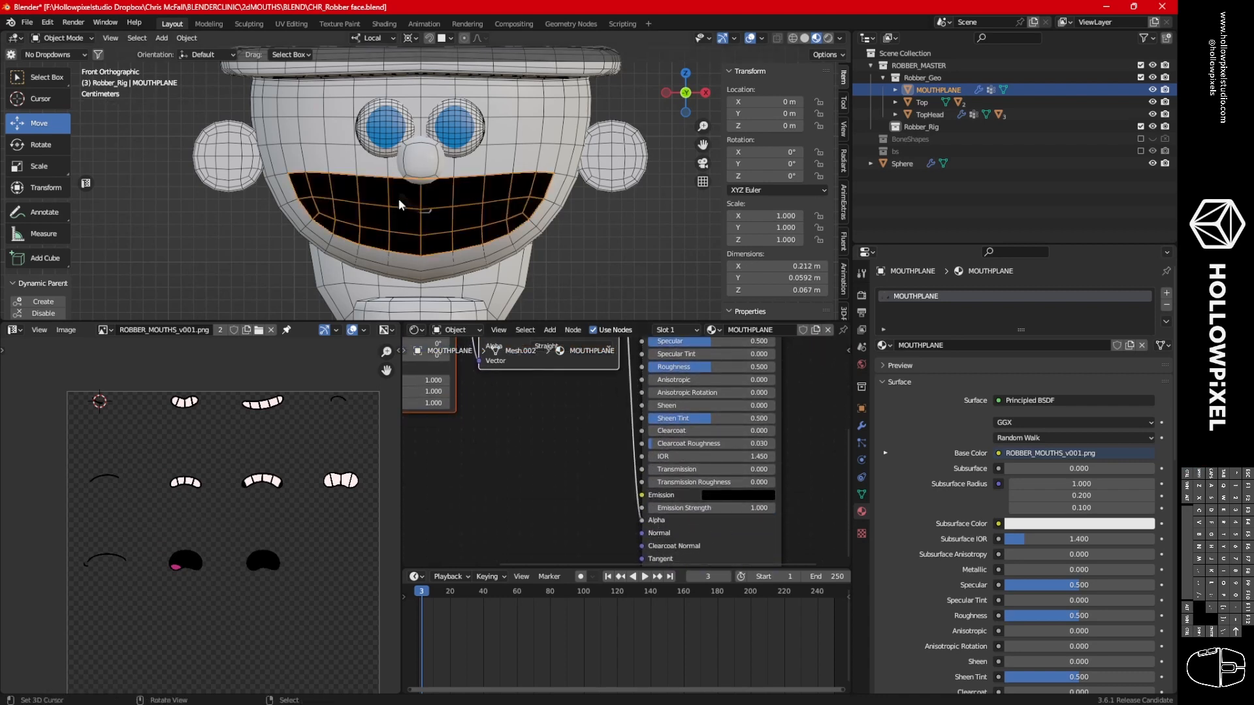
Set the MOUTHPLANE material's blend mode to Alpha Hashed and its shadow mode to None.
left_click(899, 381)
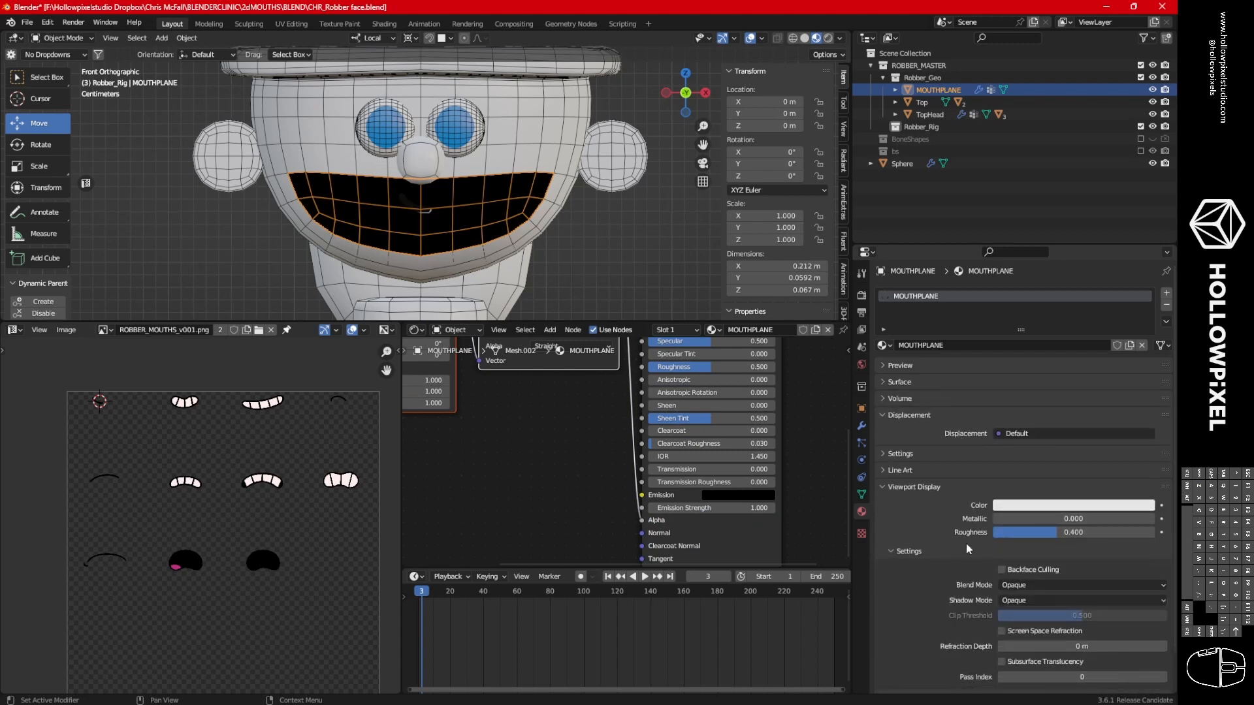
left_click(1024, 585)
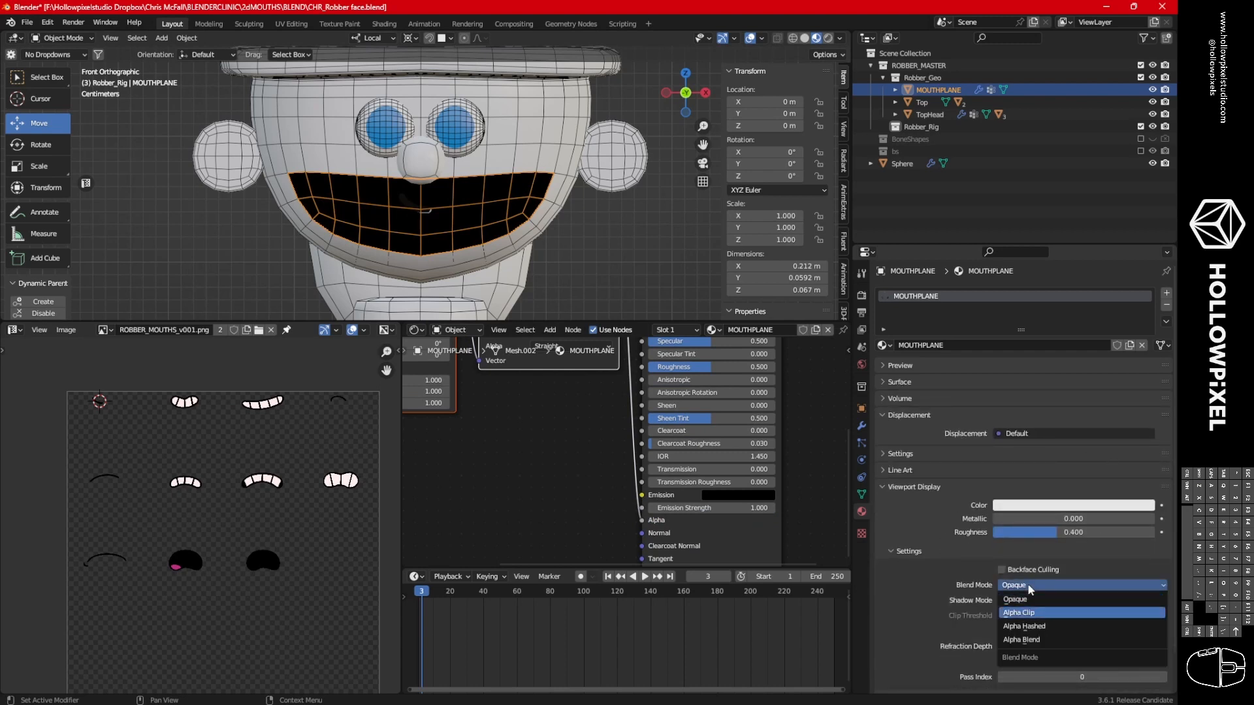
left_click(1043, 609)
left_click(1034, 601)
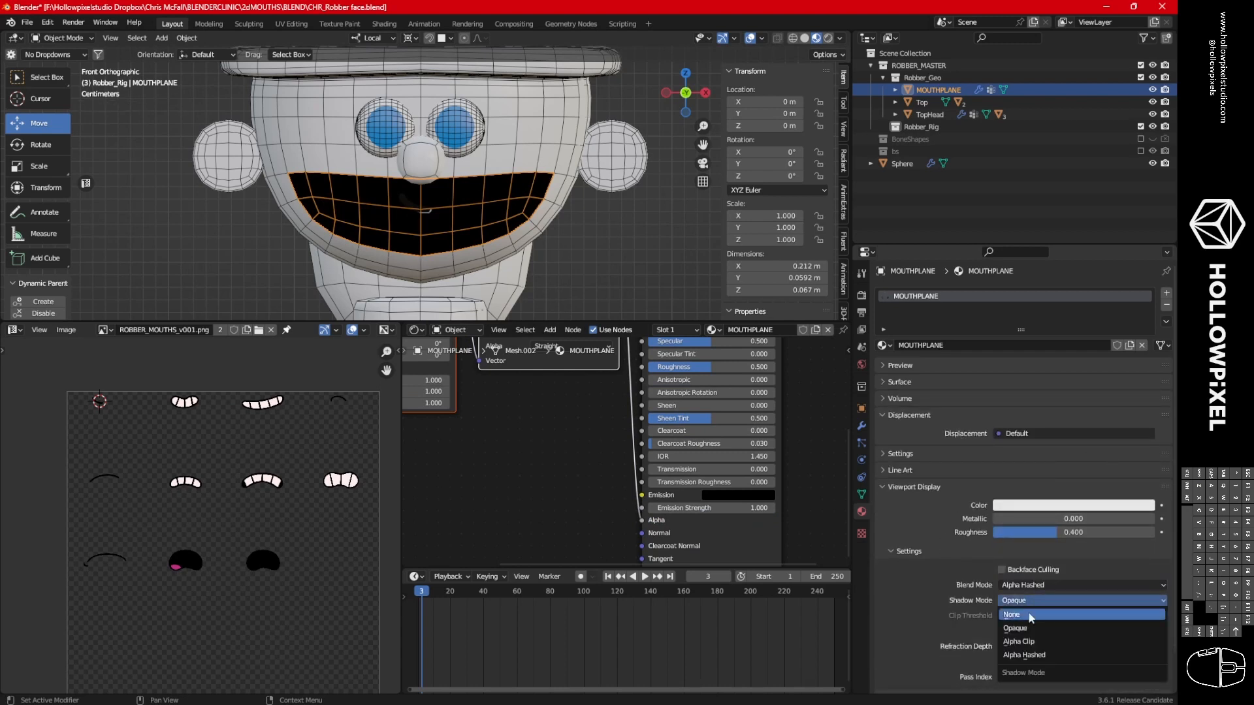
left_click(1022, 614)
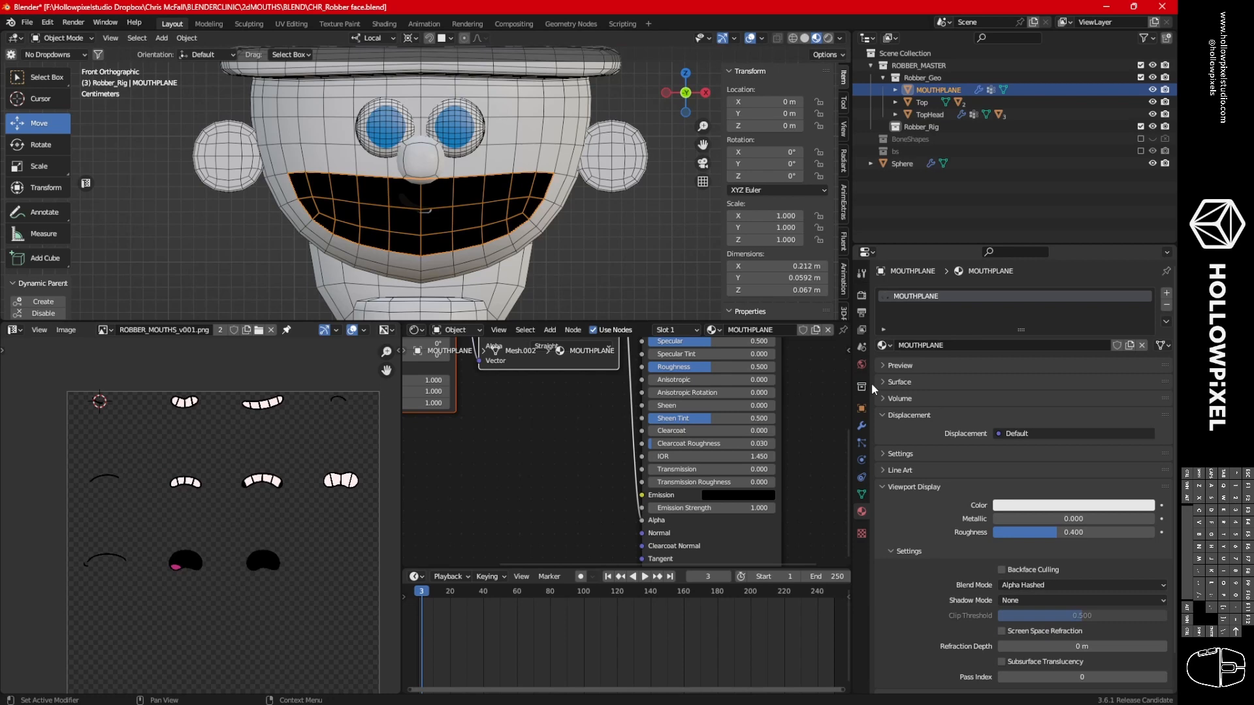
Add a Shrinkwrap modifier to MOUTHPLANE with TopHead as its target.
left_click(861, 425)
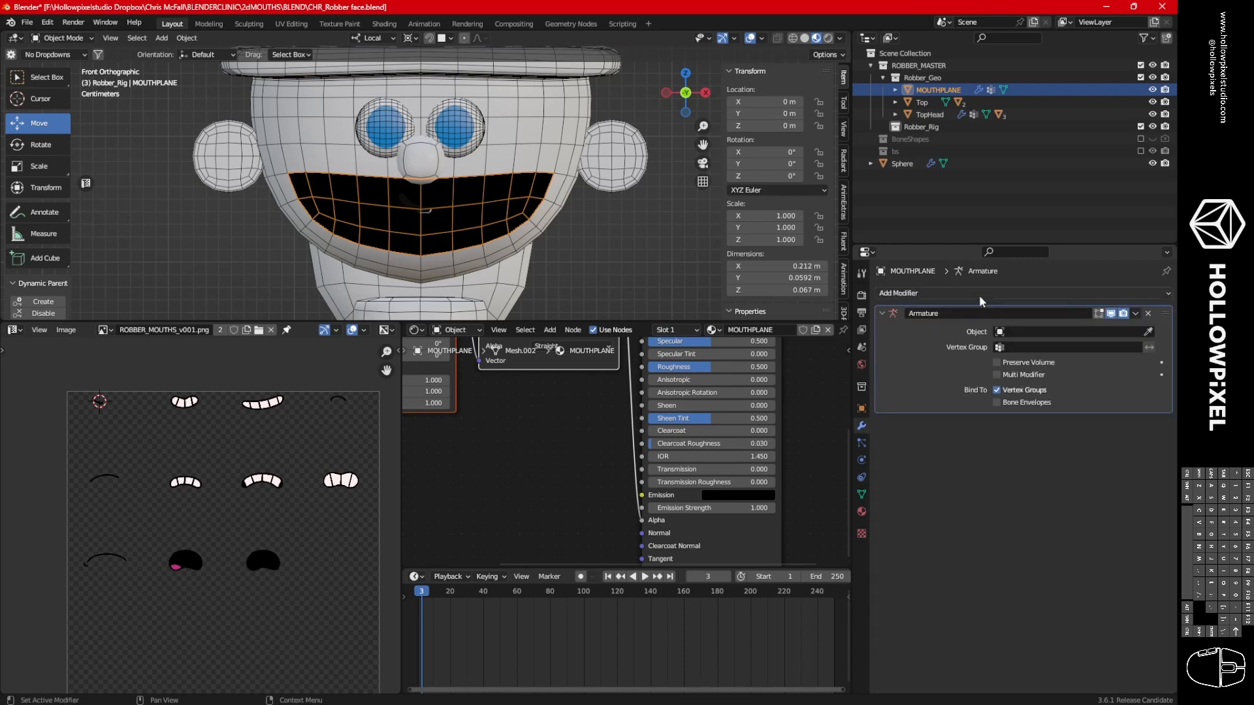
left_click(902, 293)
left_click(1024, 435)
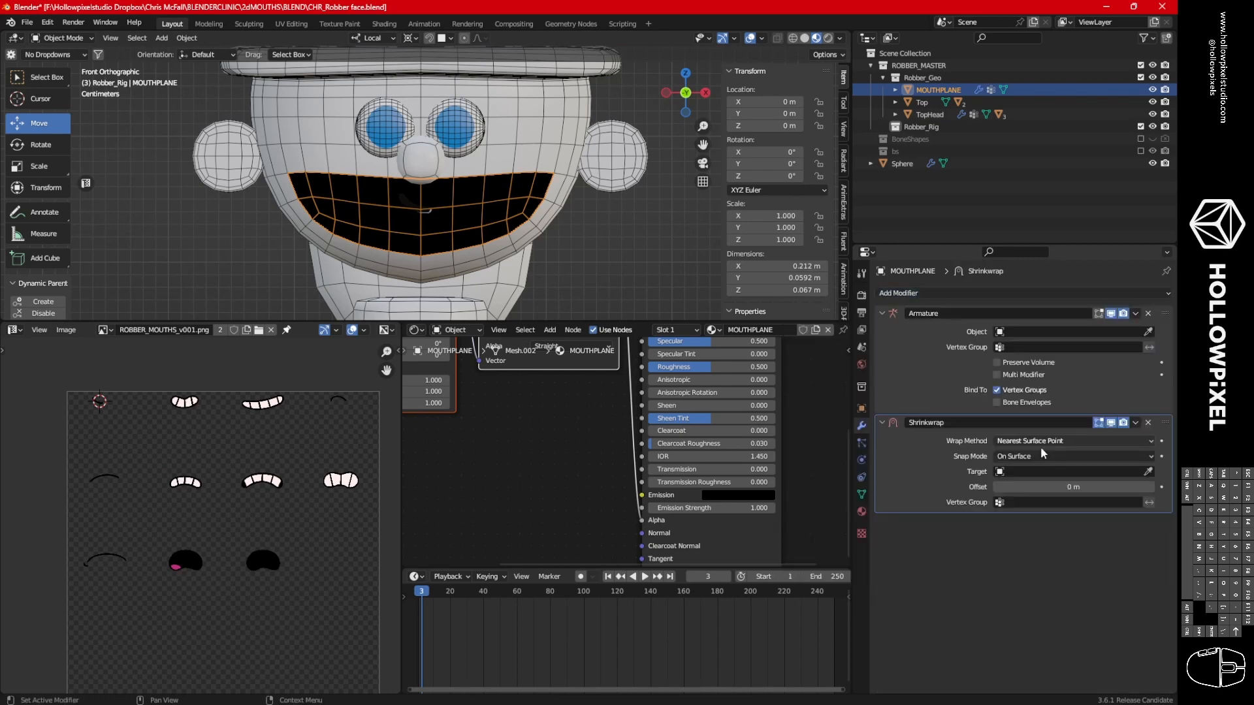
left_click(1147, 471)
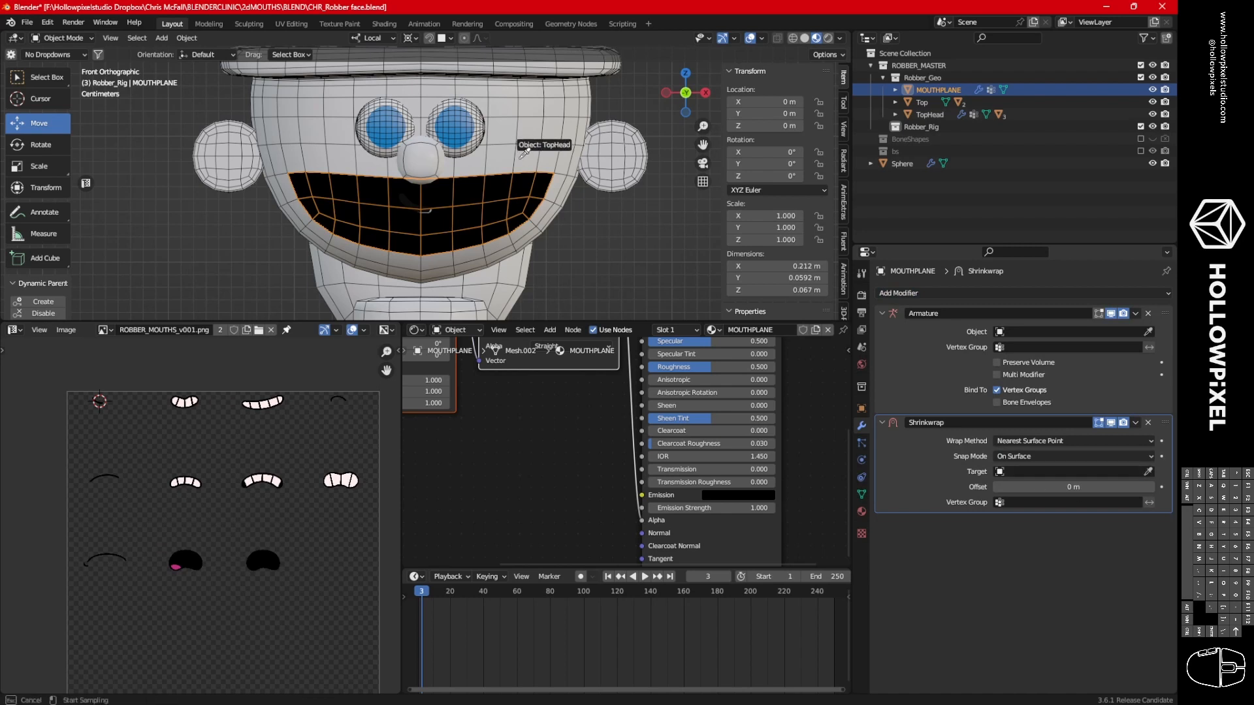
left_click(526, 179)
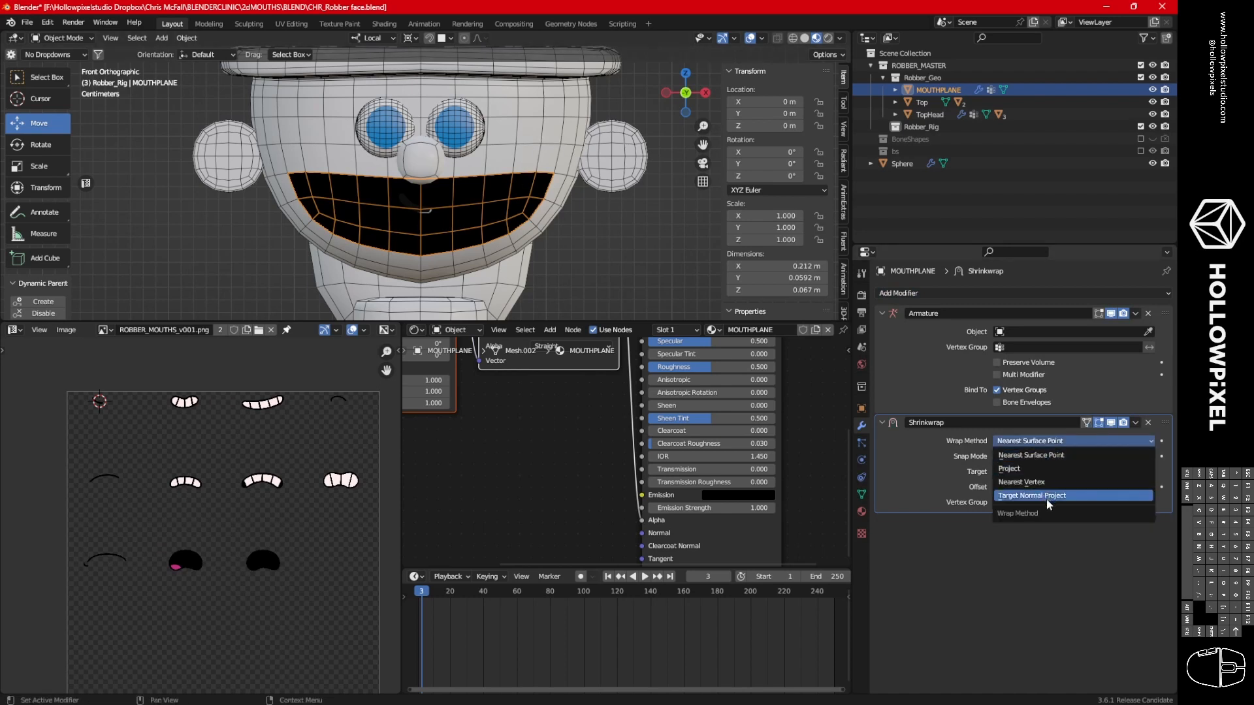
Set the Shrinkwrap to Target Normal Project and Above Surface with an offset of 0.001 m.
left_click(1035, 495)
left_click(1044, 455)
left_click(1038, 523)
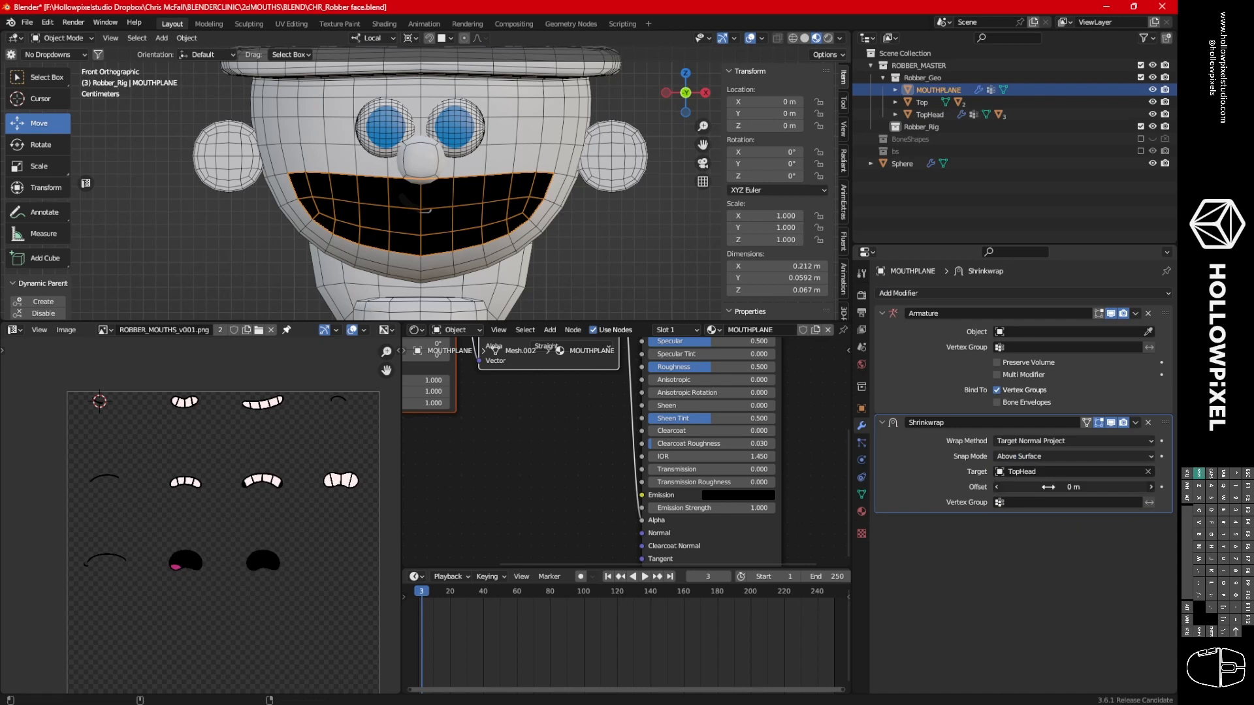
left_click_drag(1048, 487, 1057, 487)
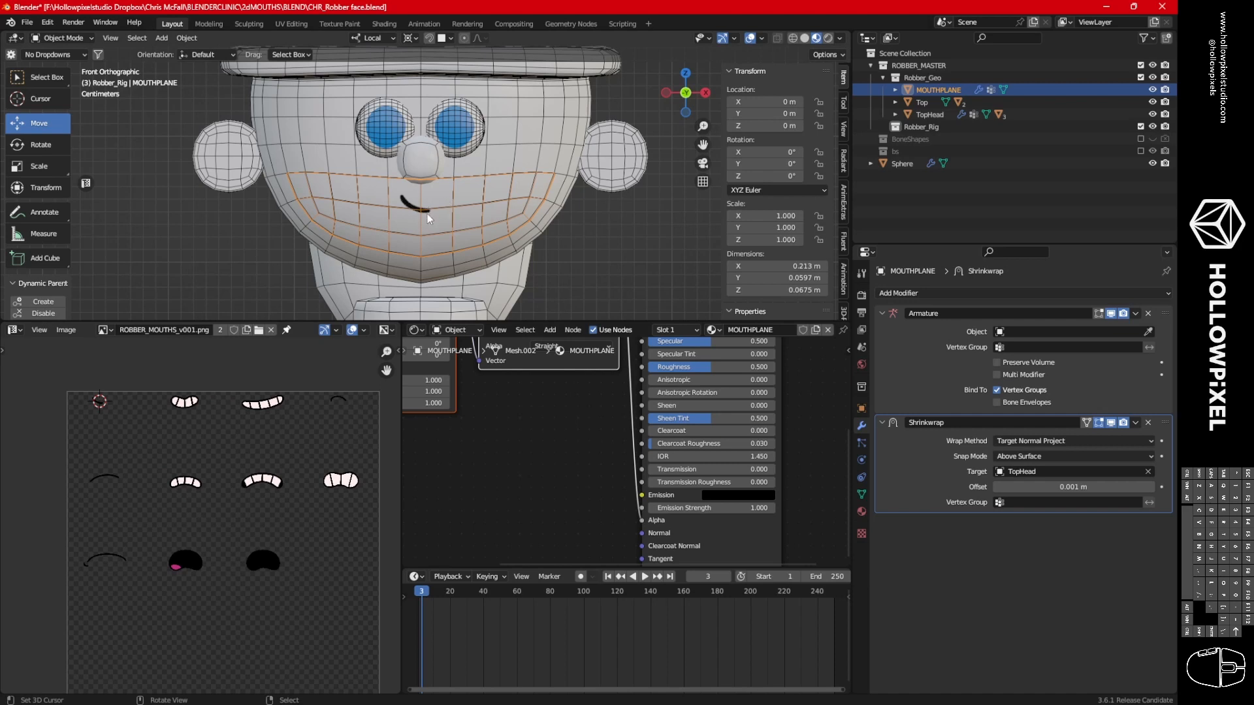
Test-move MOUTHPLANE across the face and raise its Shrinkwrap offset to 0.002 m.
key("g")
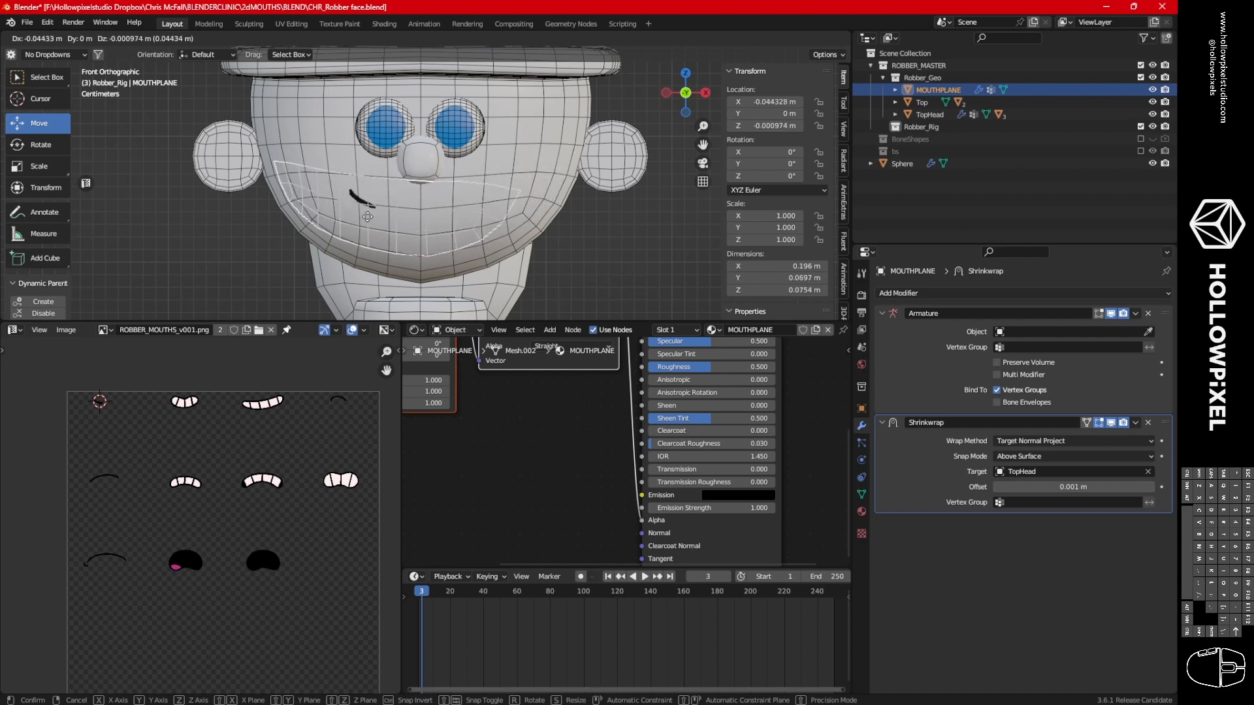
left_click(425, 228)
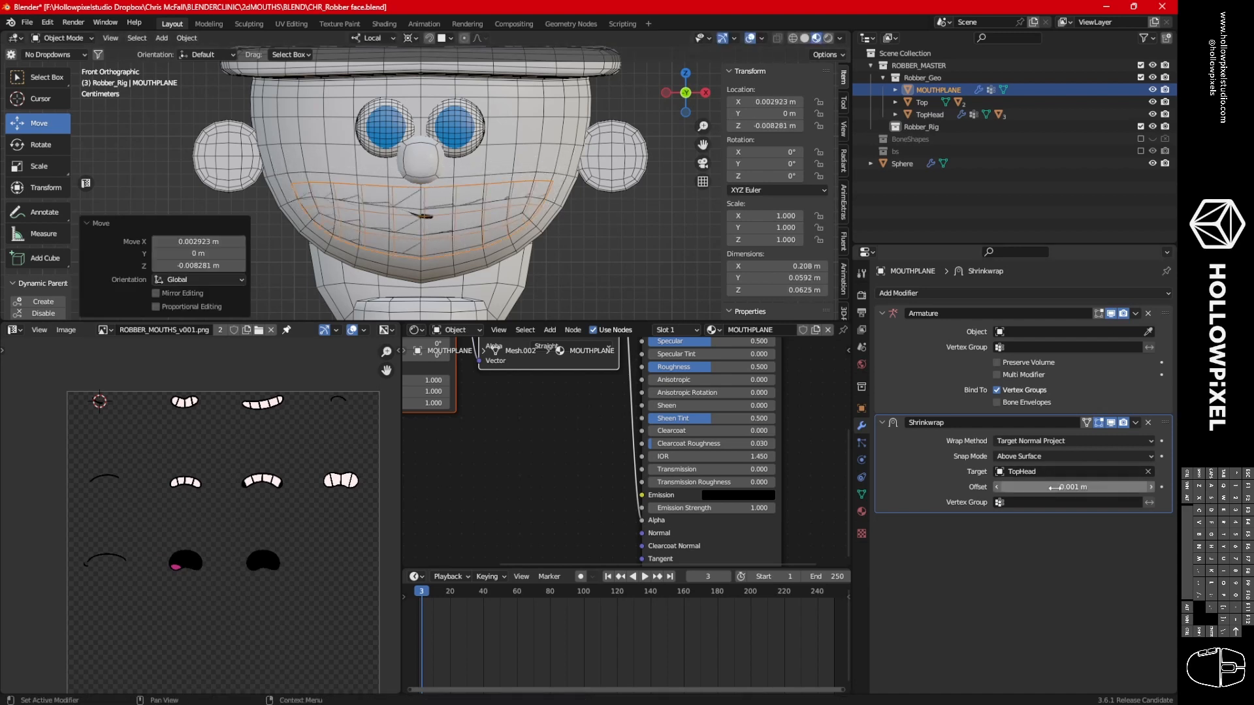
mouse_move(1053, 487)
left_mouse_down()
mouse_move(1064, 487)
mouse_move(1053, 488)
left_mouse_up()
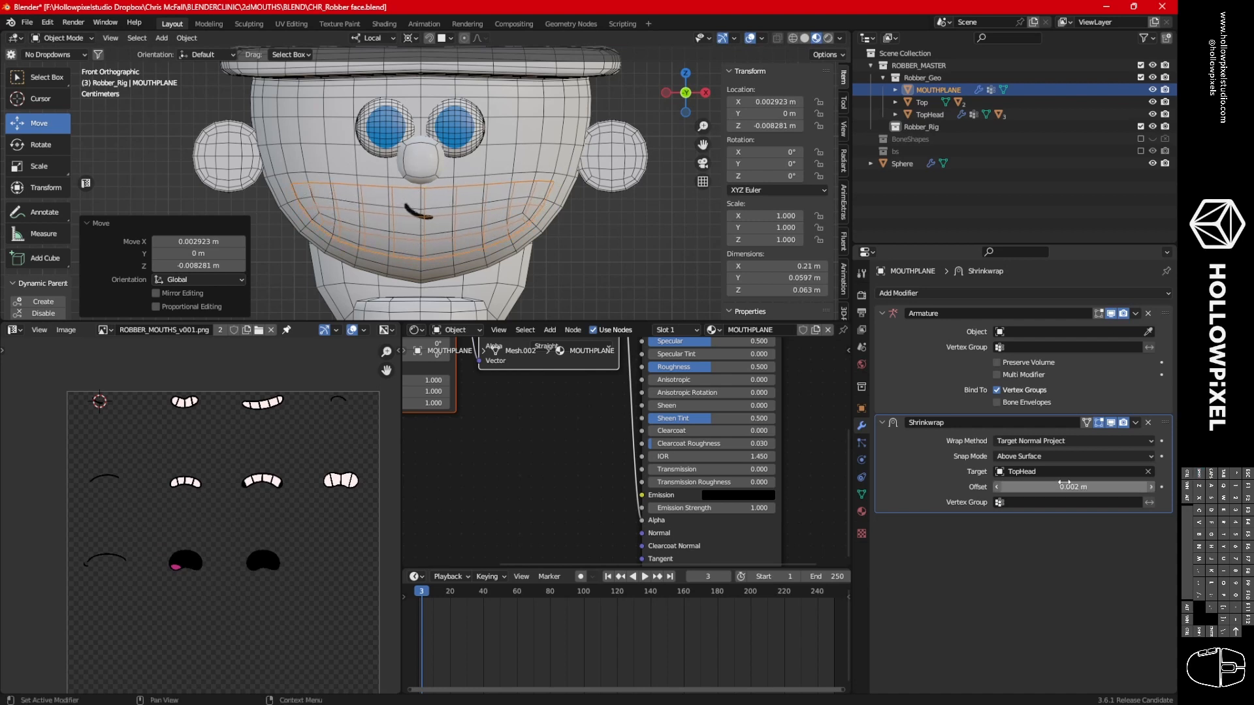
Try scaling and rotating MOUTHPLANE against the surface of the head.
key("s")
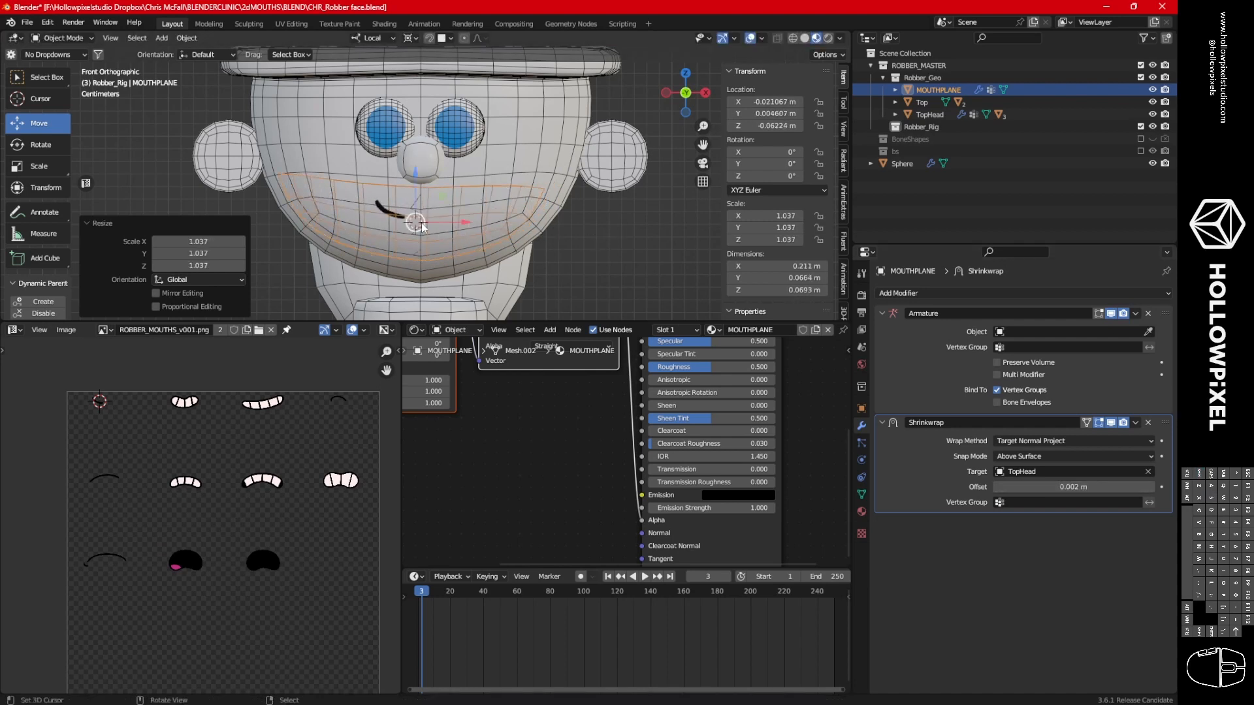
left_click(505, 229)
key("r")
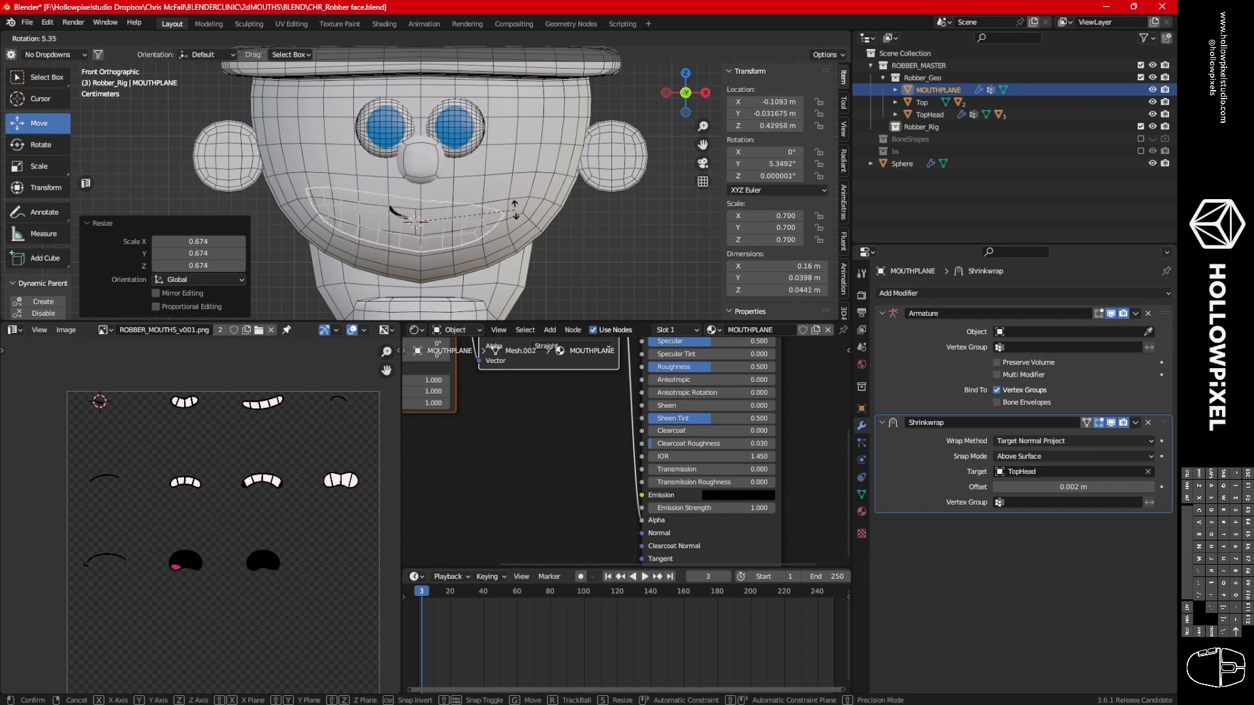
key("Escape")
Clear MOUTHPLANE's location and scale so it returns to its original placement.
key("alt+g")
key("alt+s")
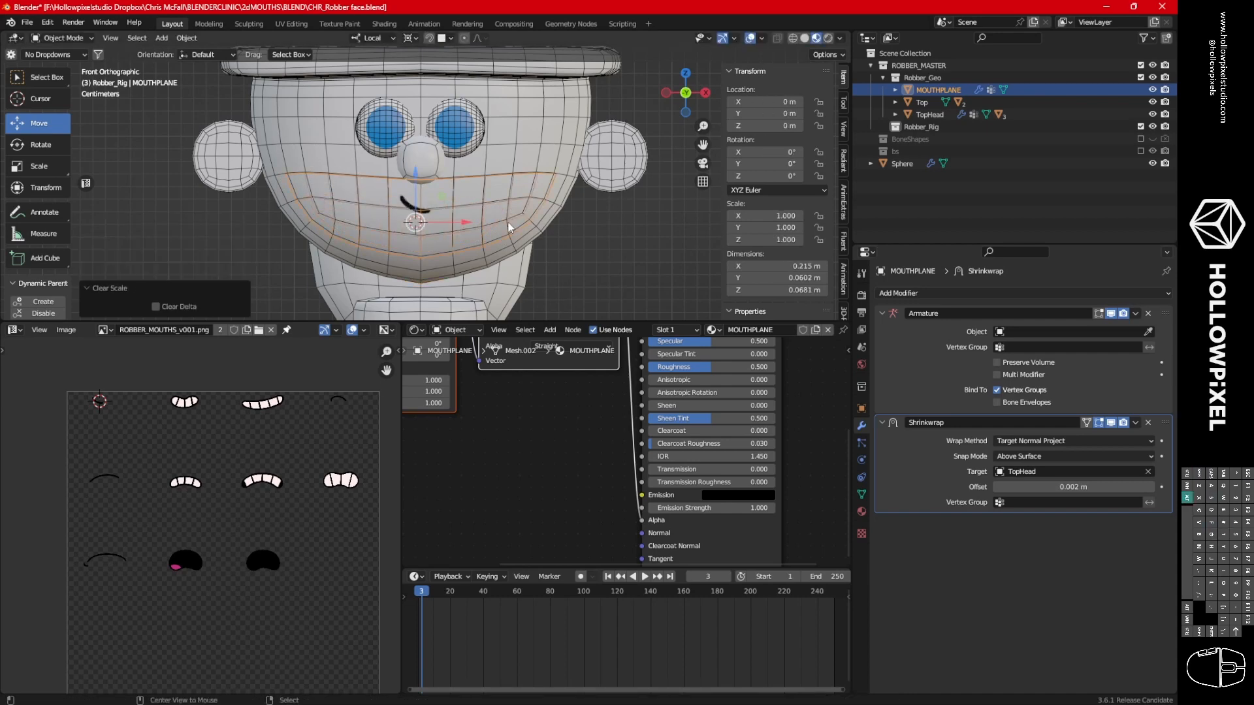
scroll(587, 219, "down", 2)
middle_click_drag(589, 221, 584, 248, "shift")
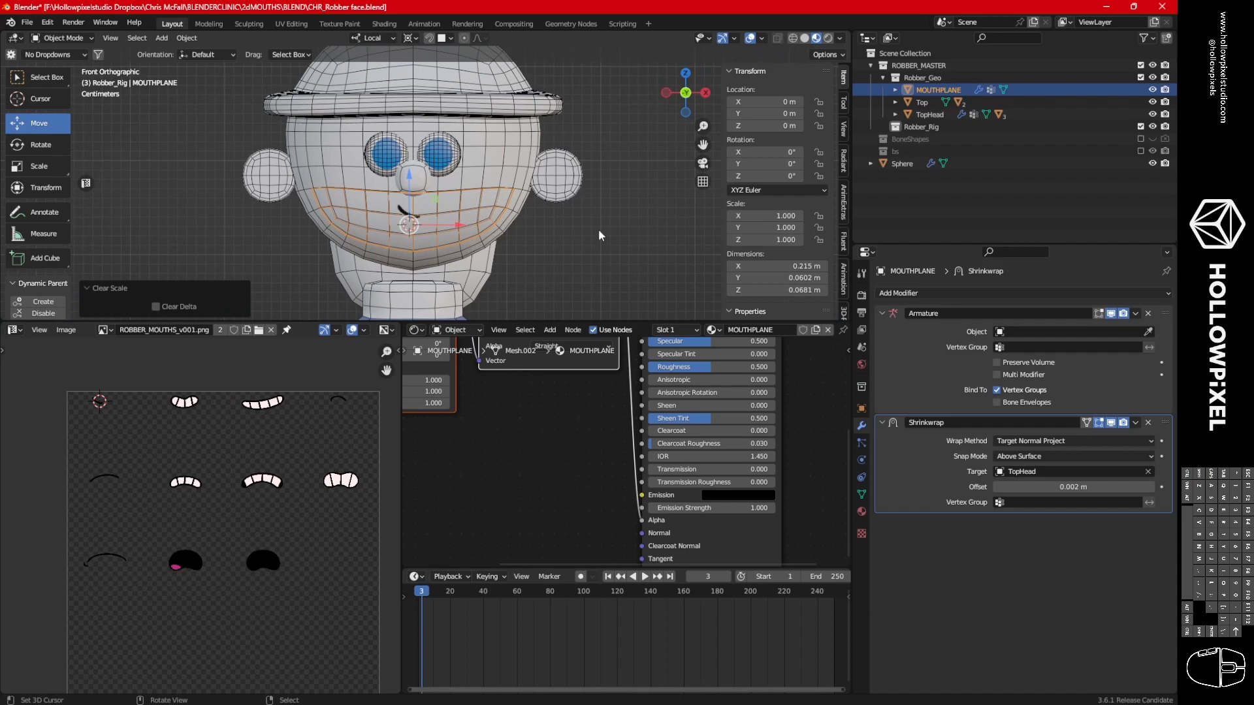
scroll(665, 237, "down", 2)
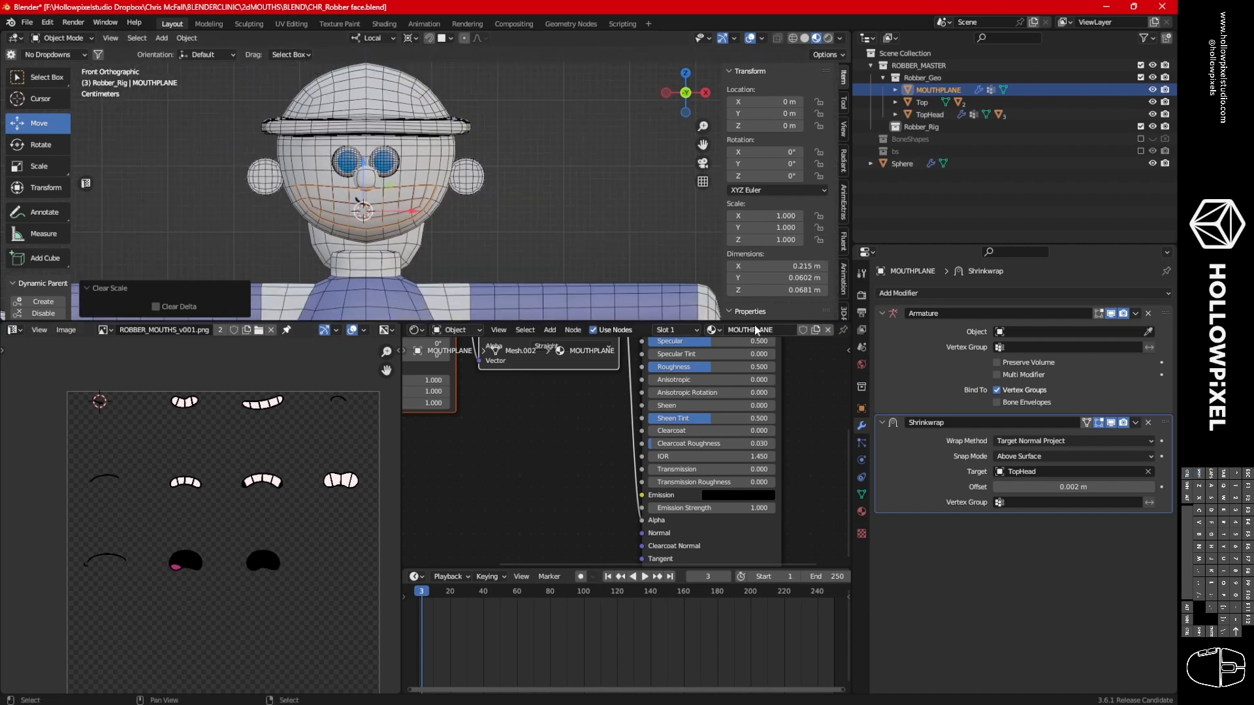
middle_click_drag(590, 411, 587, 502)
left_click(558, 439)
left_click(556, 444)
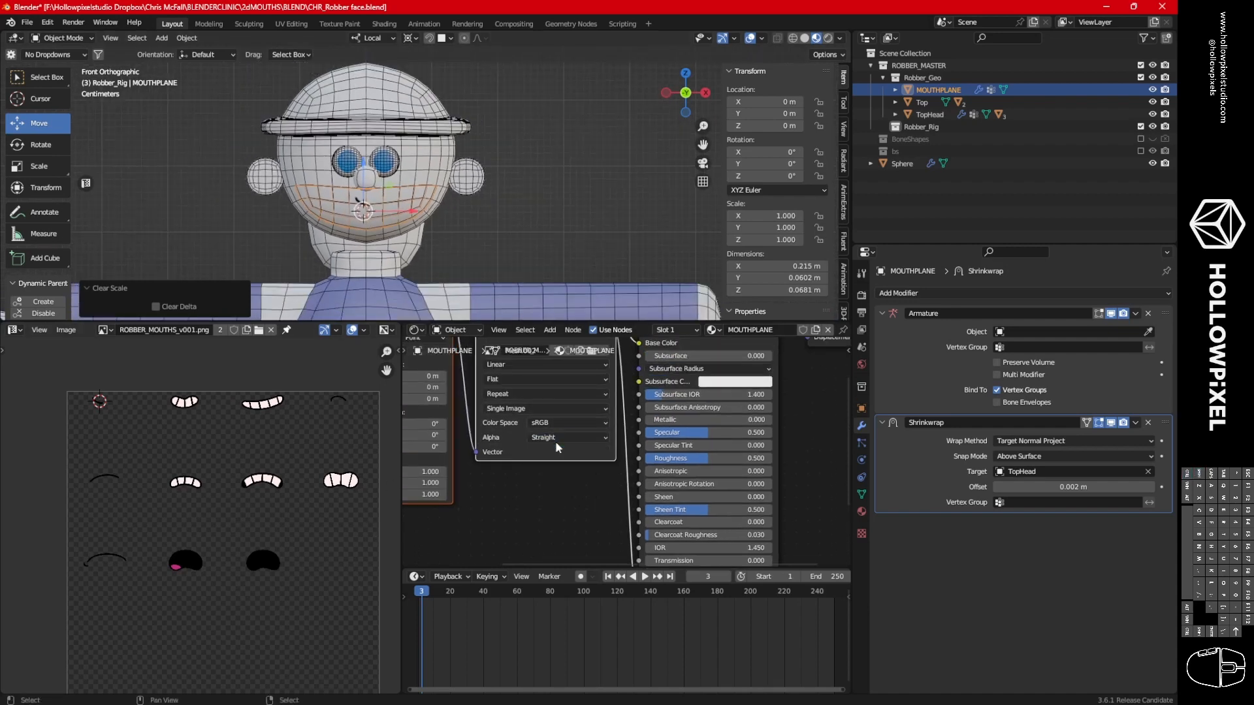
Collapse MOUTHPLANE's Armature and Shrinkwrap modifiers.
mouse_move(607, 214)
middle_mouse_down("shift")
mouse_move(577, 218)
mouse_move(598, 229)
mouse_move(584, 226)
middle_mouse_up("shift")
left_click(880, 313)
left_click(880, 329)
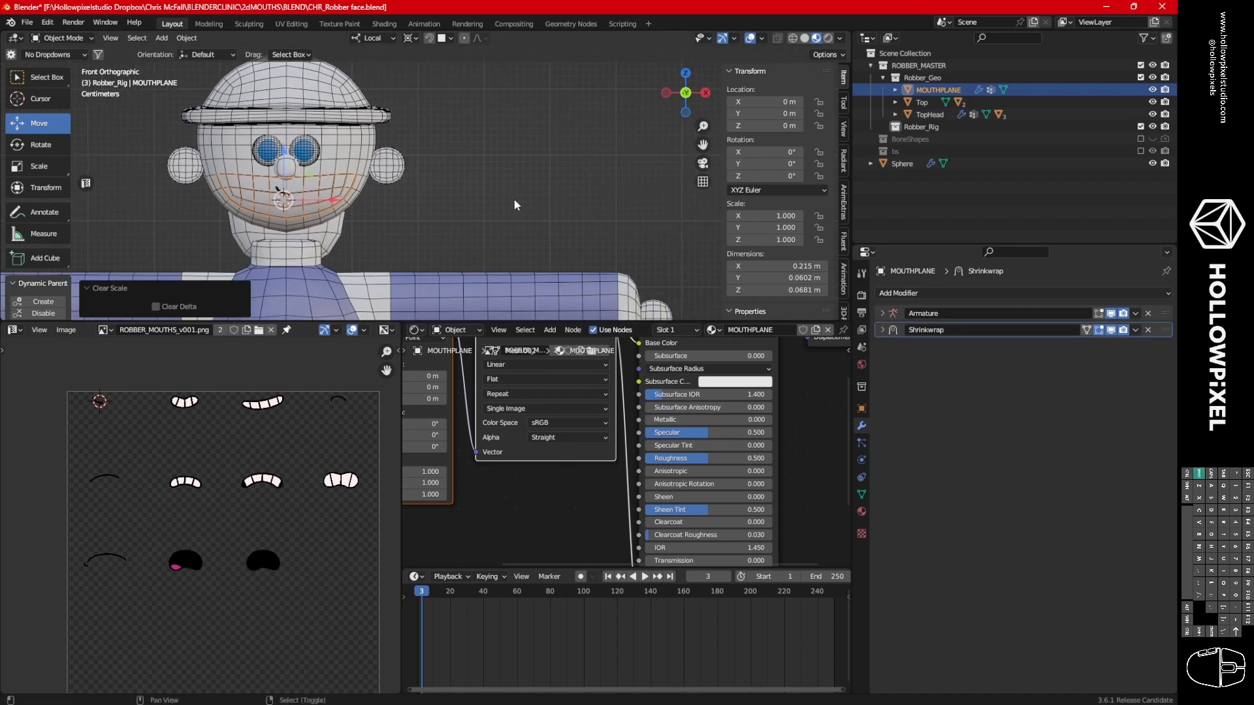
Place the 3D cursor in the empty space beside the robber's head and add an armature there.
right_click(513, 204, "shift")
key("shift+a")
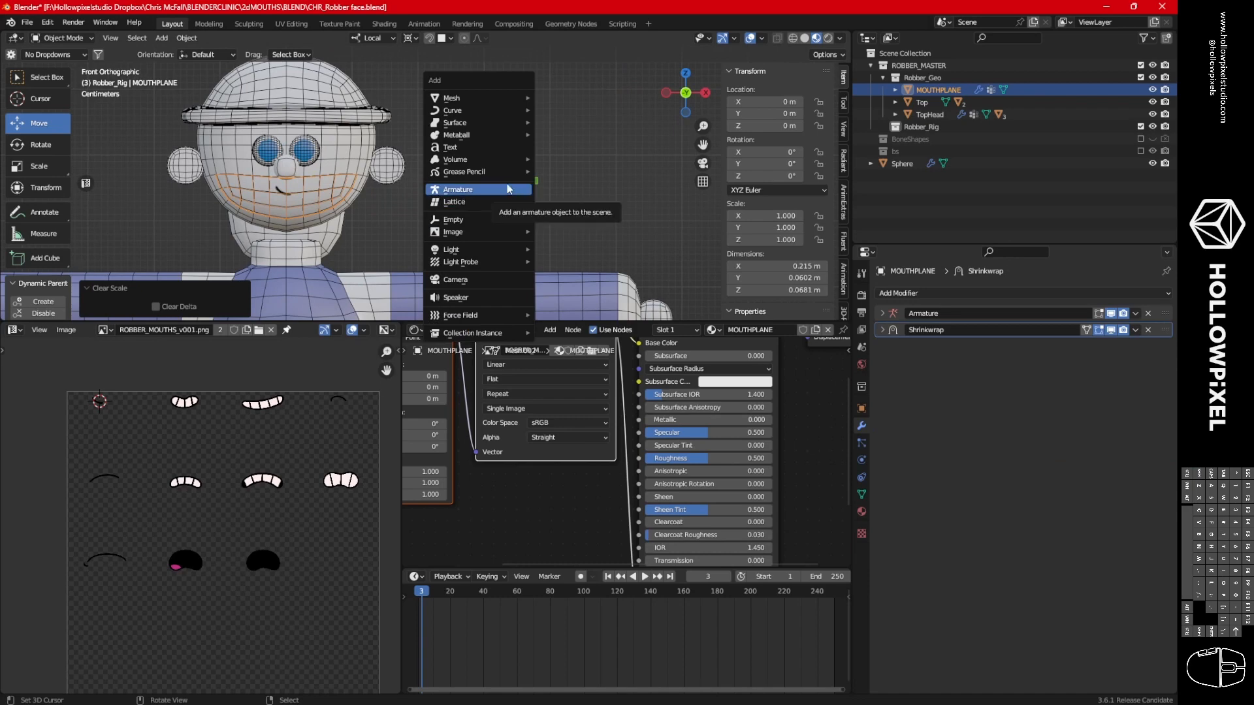
left_click(508, 190)
Rotate the new armature's bone -90° around its local X axis in Pose Mode.
key("ctrl+Tab")
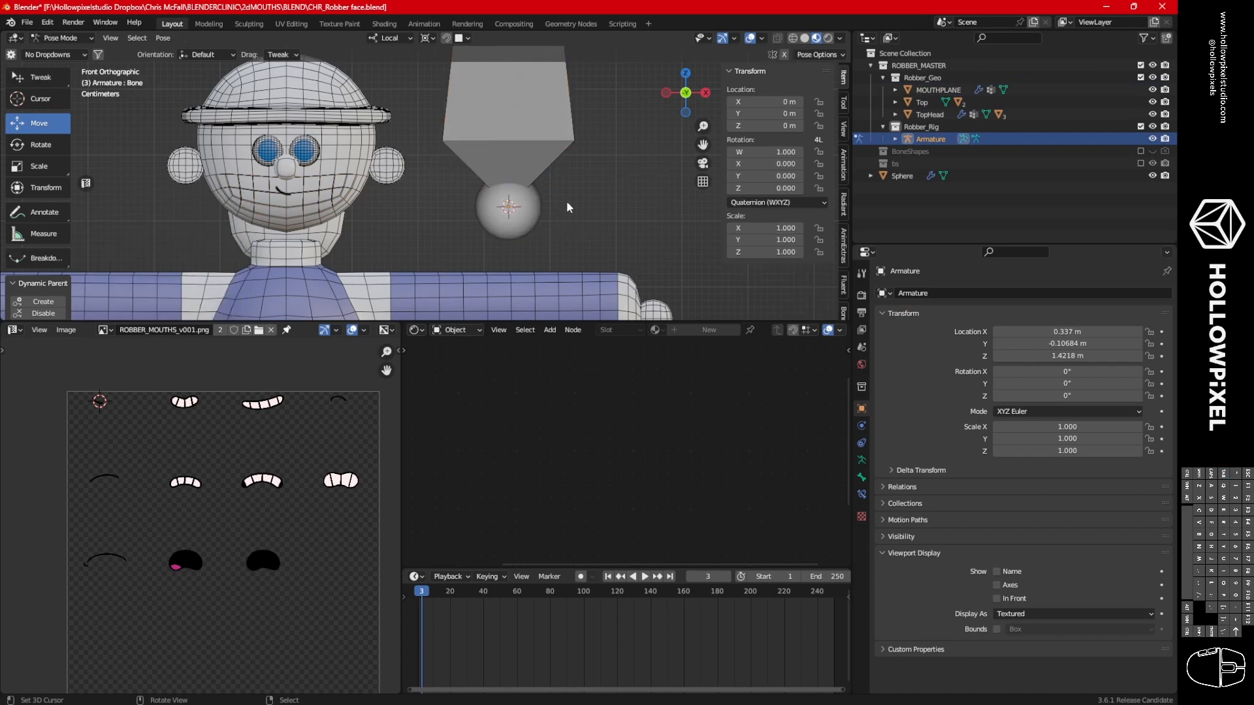
right_click(527, 196)
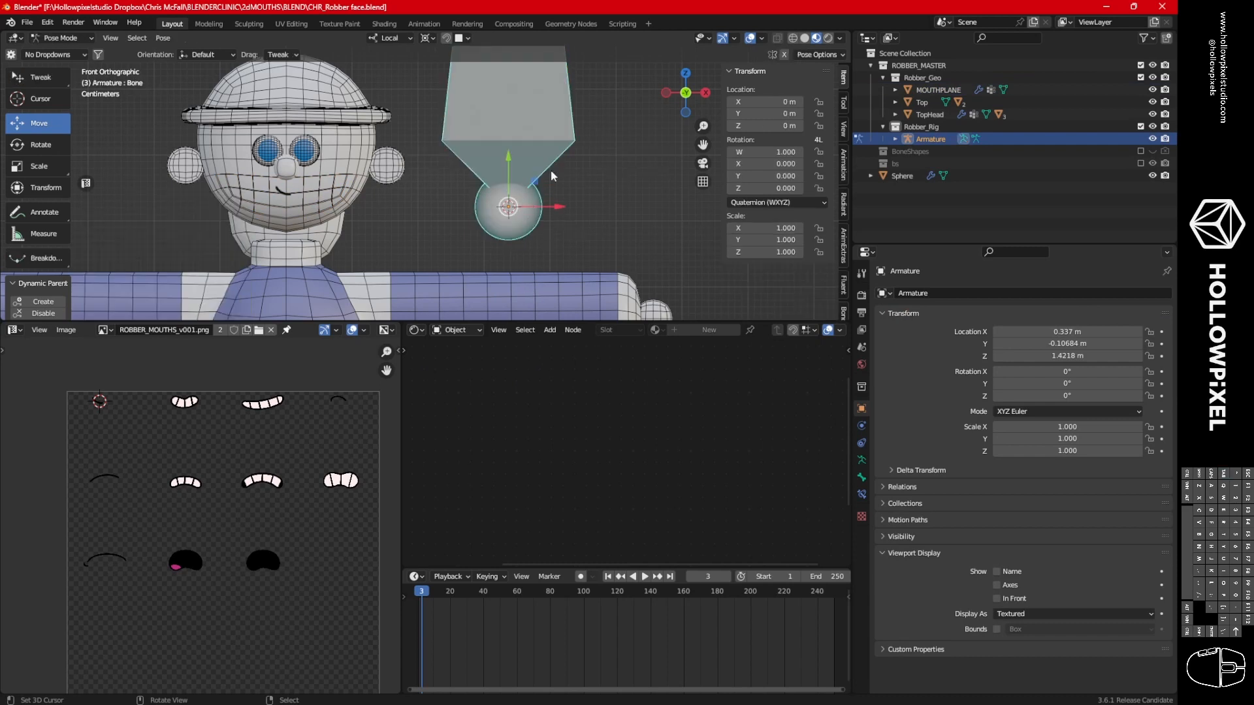
key("r")
type("x")
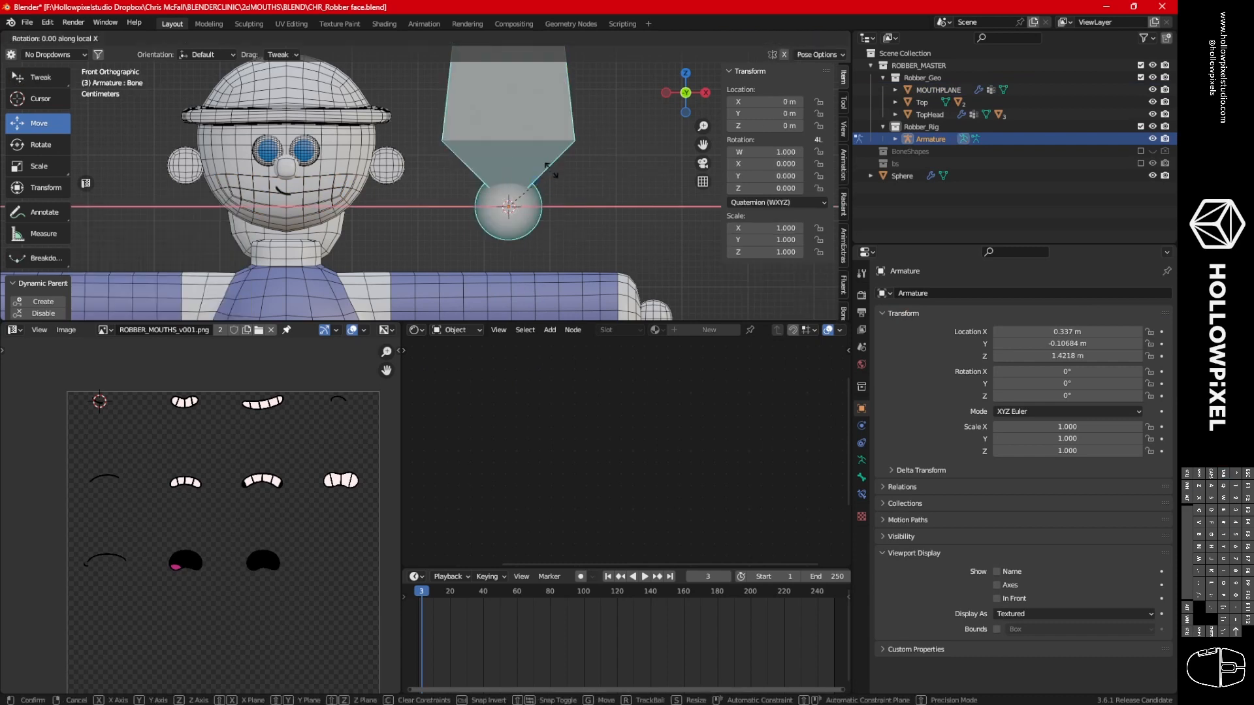
type("-90")
key("Return")
Scale the posed bone down to about 0.258 of its size.
mouse_move(675, 230)
middle_mouse_down()
mouse_move(570, 247)
mouse_move(651, 234)
middle_mouse_up()
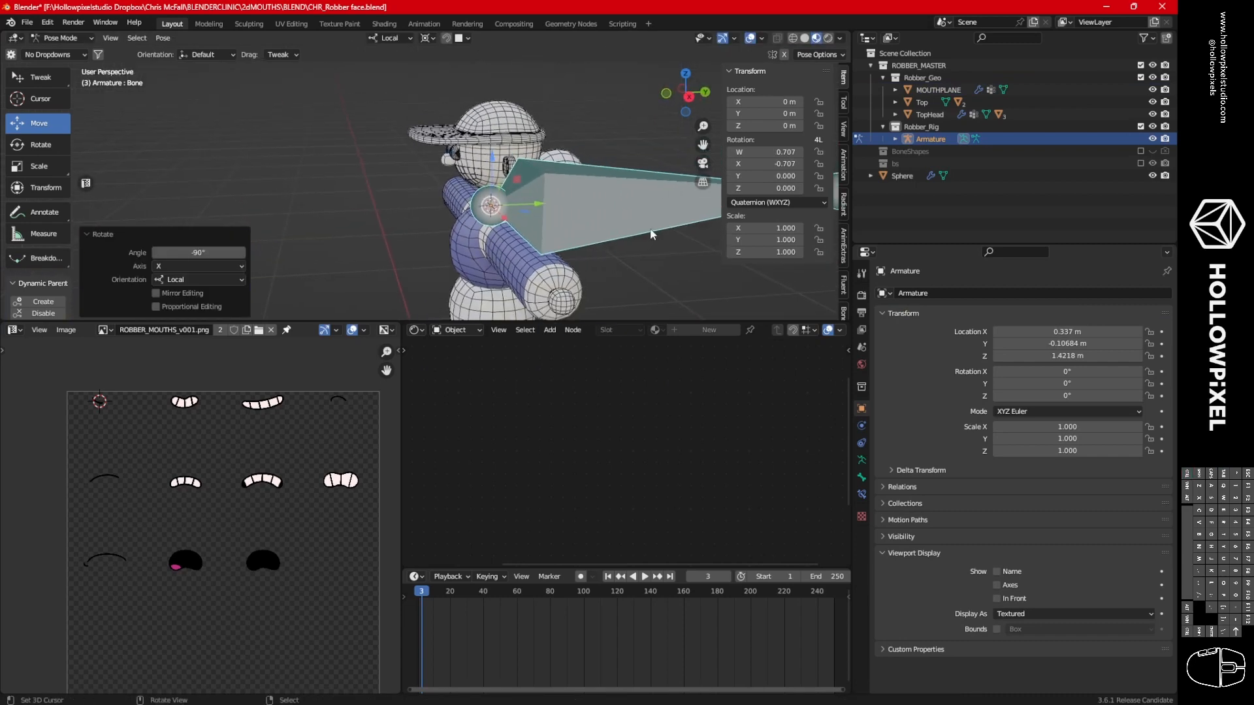
key("s")
left_click(532, 240)
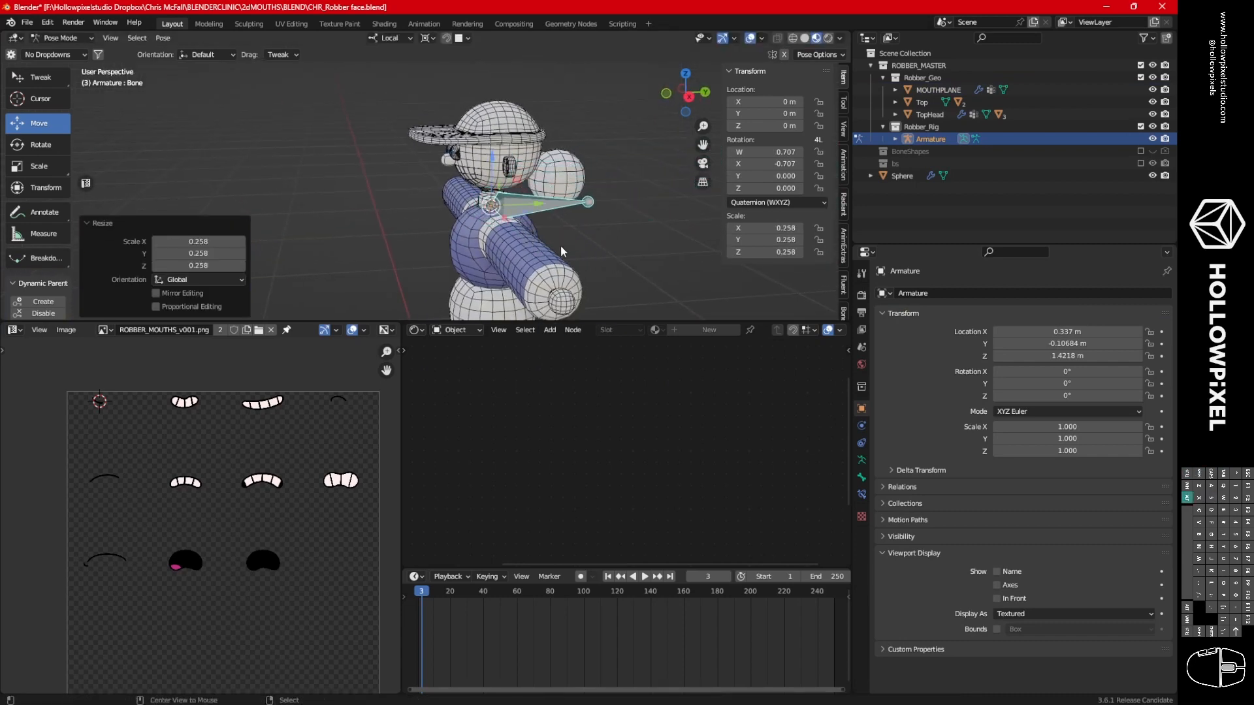
Compare the armature's bone in Edit Mode and Pose Mode from the front view.
key("KP_1")
mouse_move(590, 229)
middle_mouse_down("shift")
mouse_move(568, 240)
mouse_move(576, 227)
mouse_move(612, 230)
middle_mouse_up("shift")
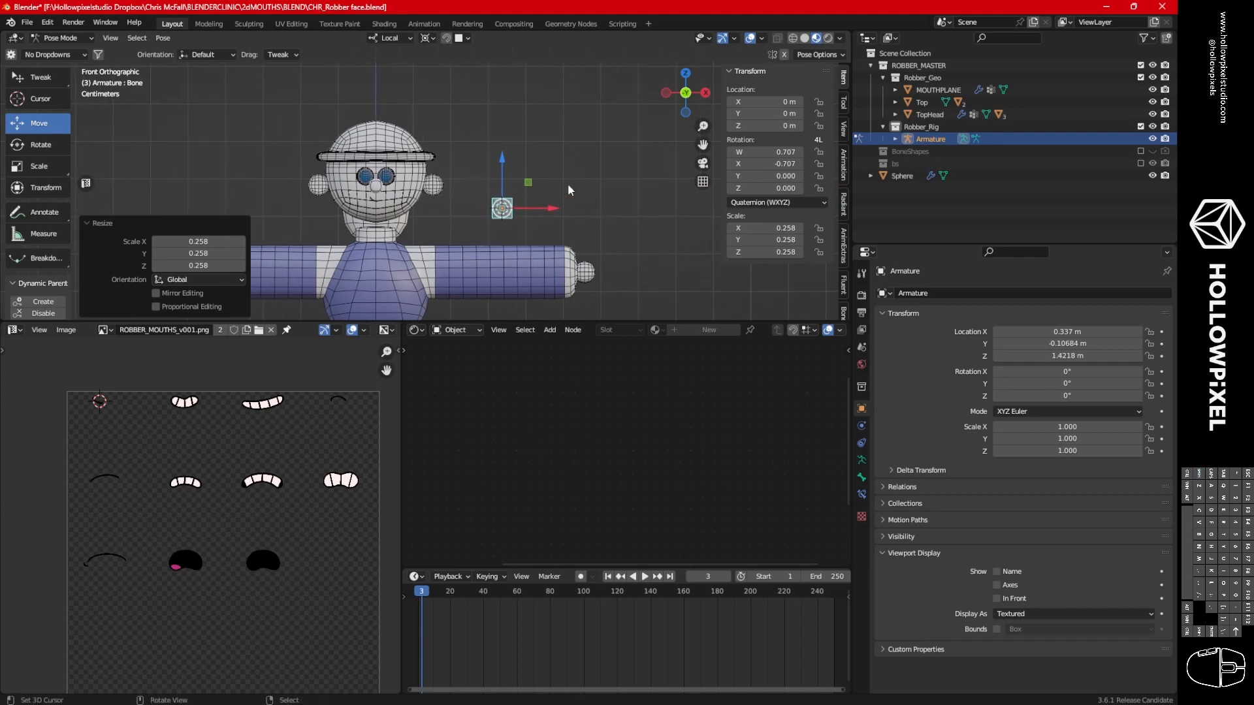
scroll(521, 236, "up", 3)
key("Tab")
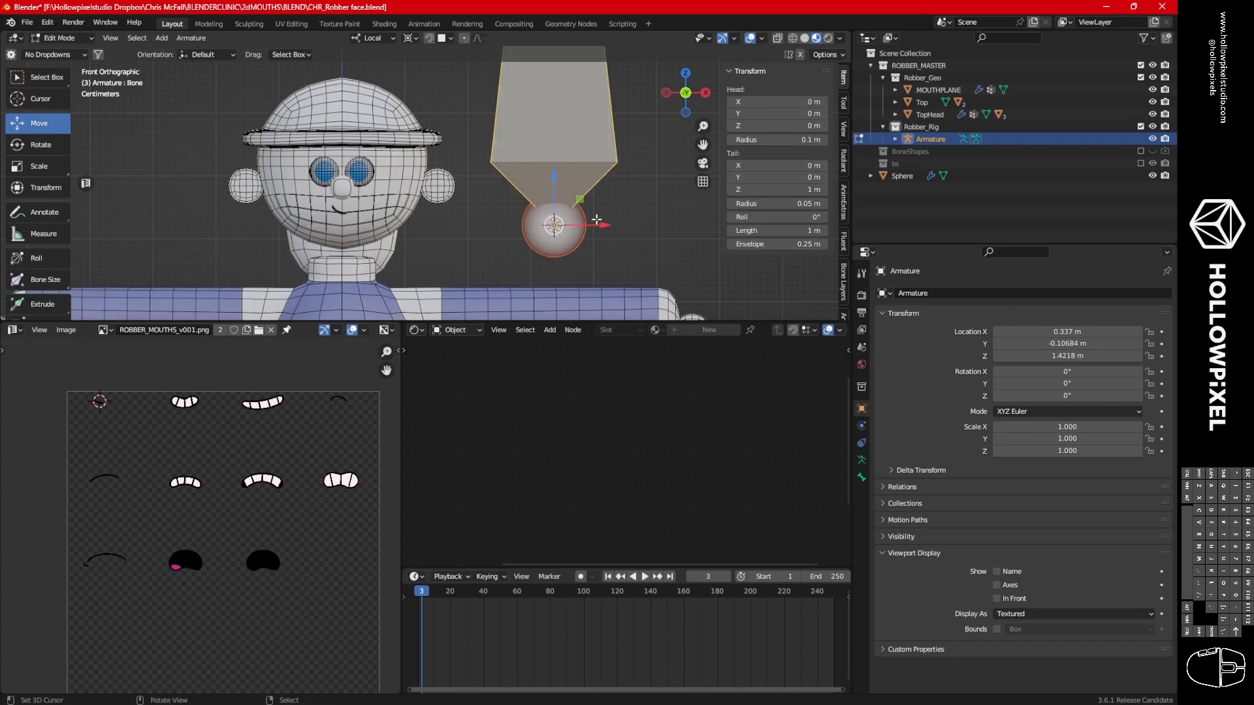
key("Tab")
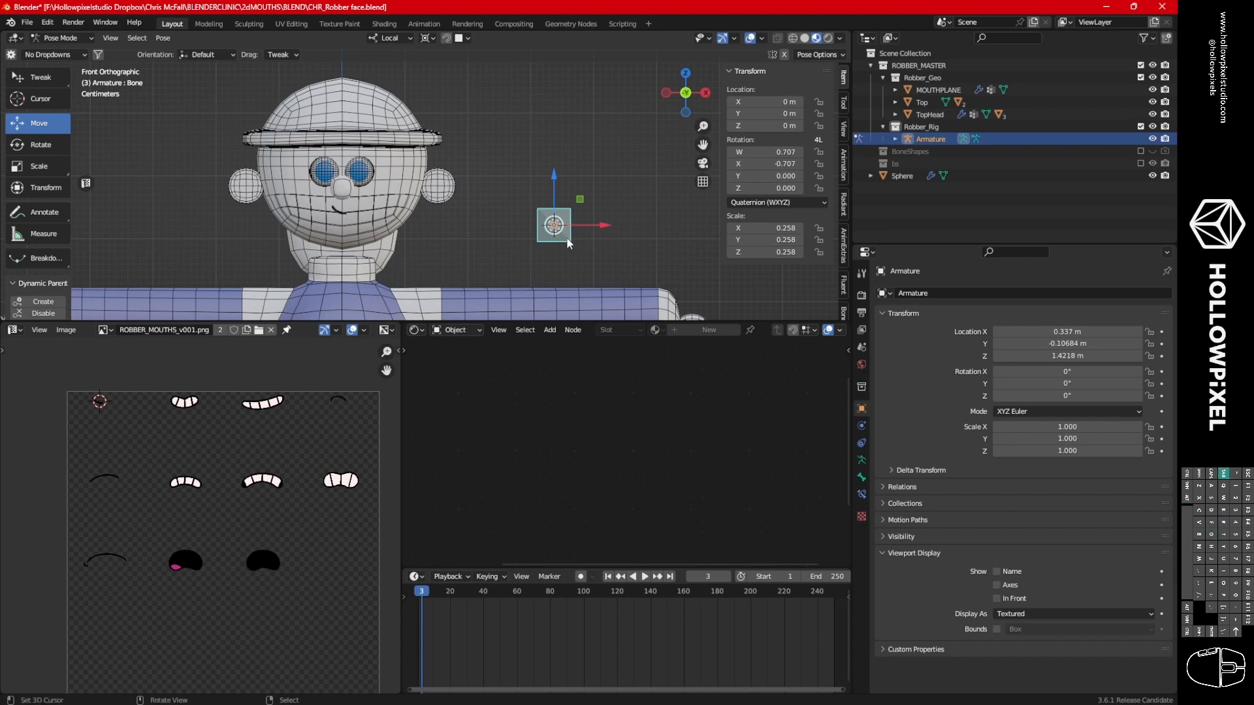
key("Tab")
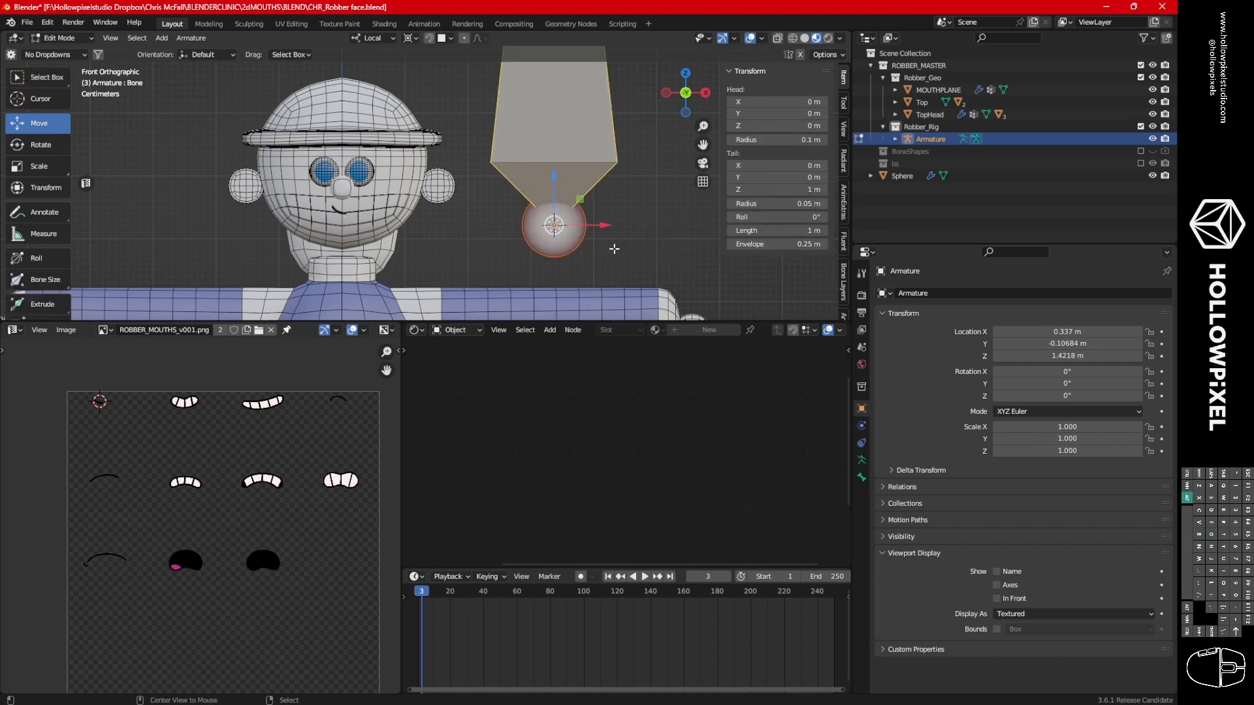
key("Tab")
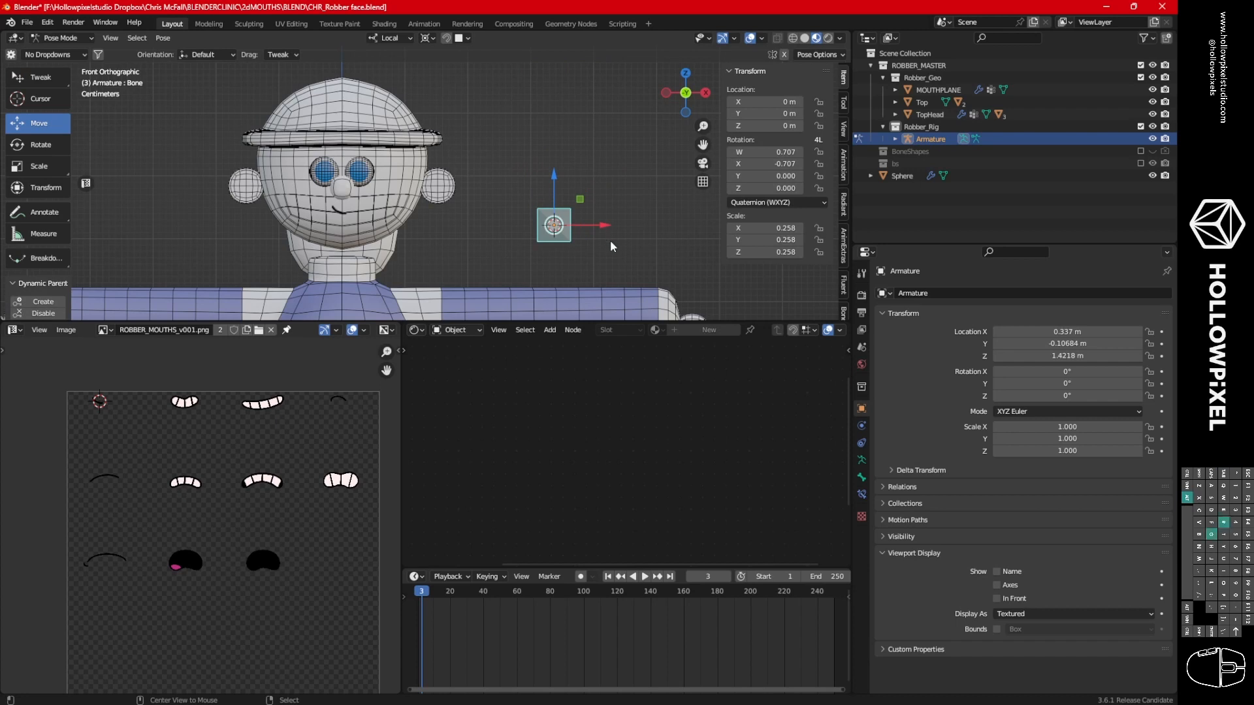
Clear the posed bone's scale and delete the armature in Object Mode.
key("alt+s")
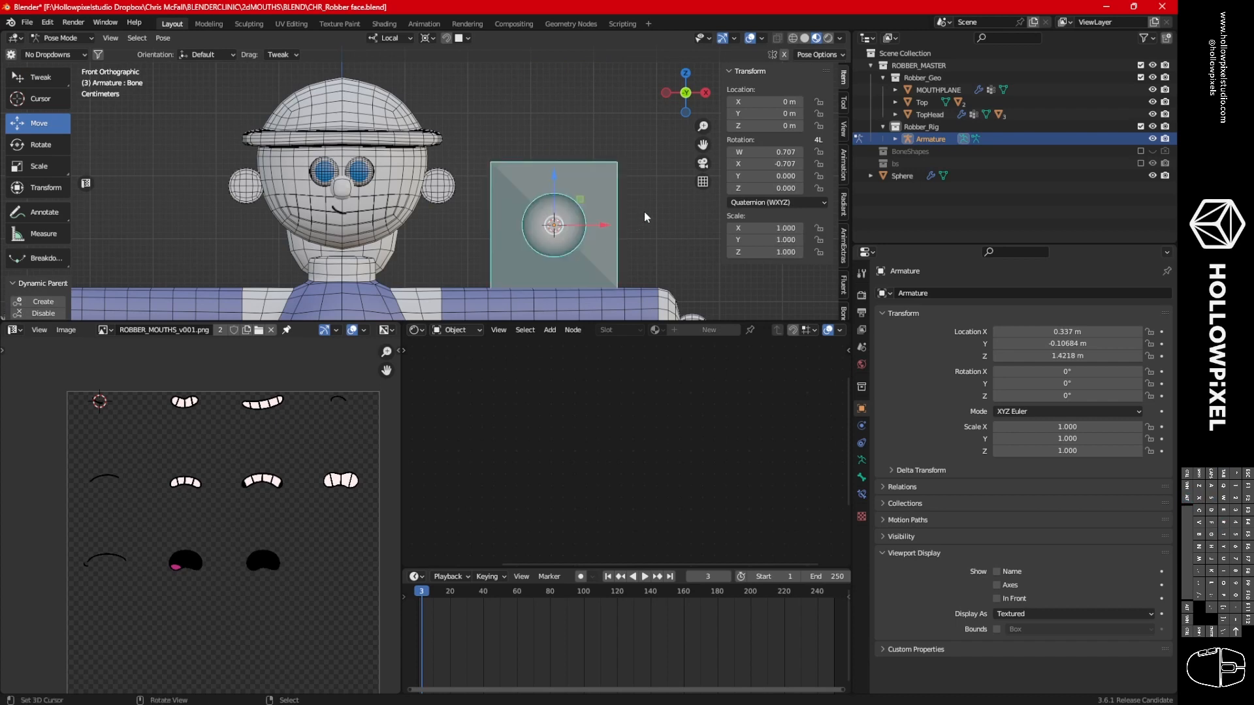
middle_click_drag(684, 253, 540, 247)
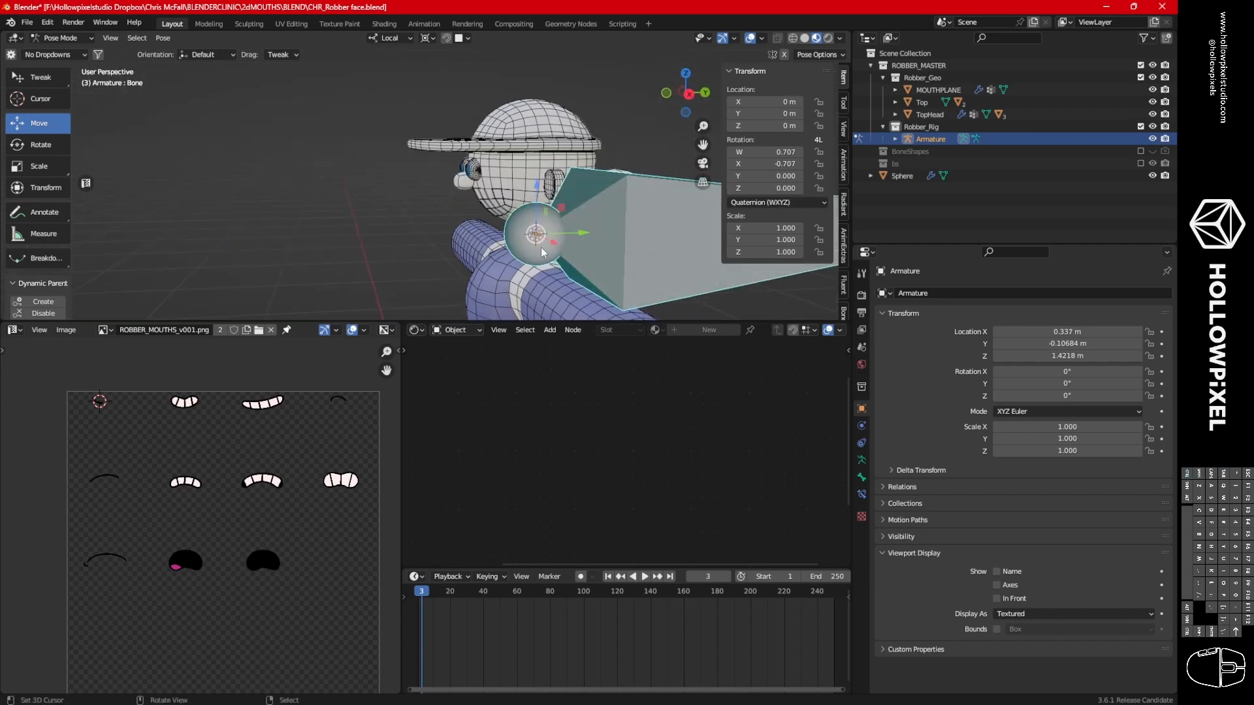
key("ctrl+Tab")
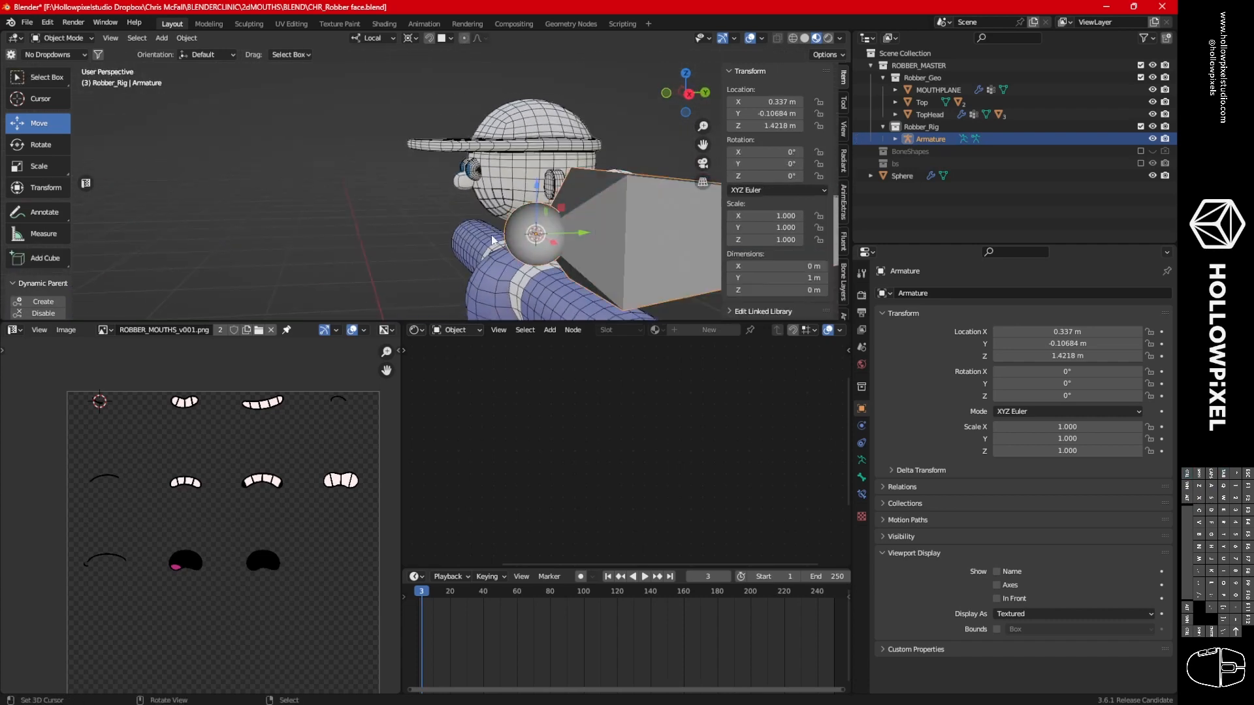
key("x")
left_click(588, 235)
Add a fresh armature at the 3D cursor beside the robber's head, working in front view.
middle_click_drag(552, 241, 643, 243, "alt")
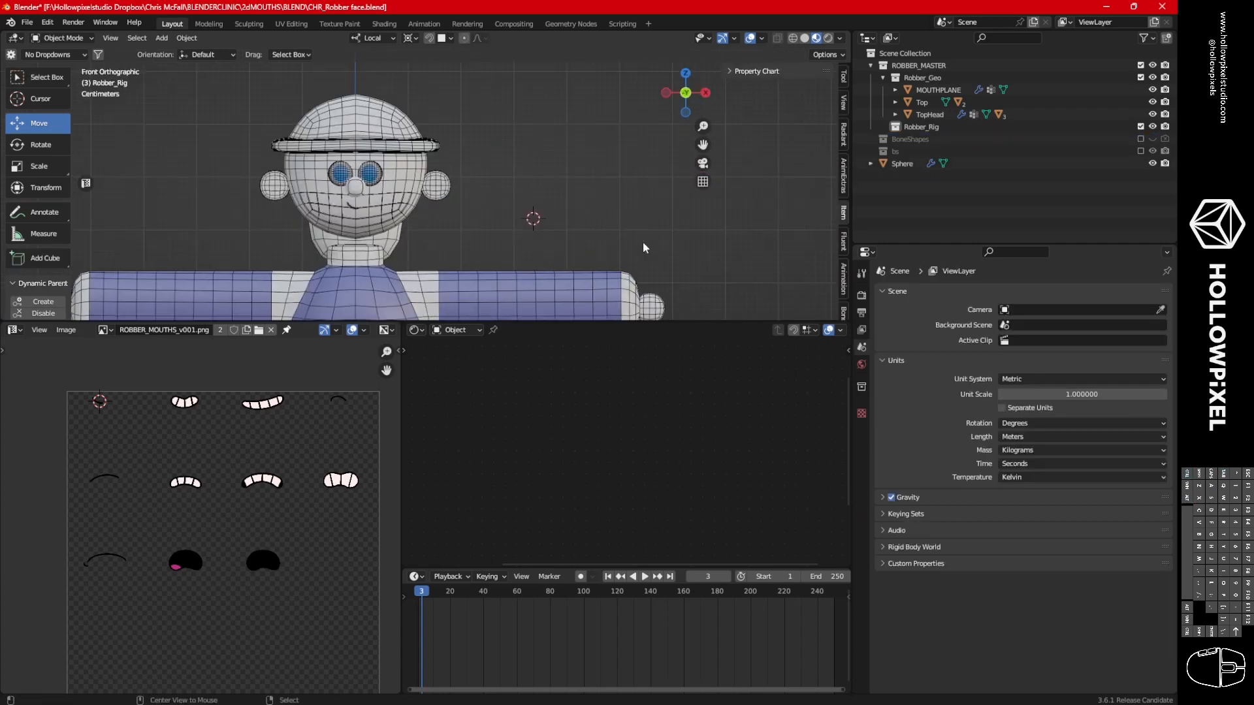
key("shift+a")
left_click(557, 229)
scroll(615, 190, "down", 1)
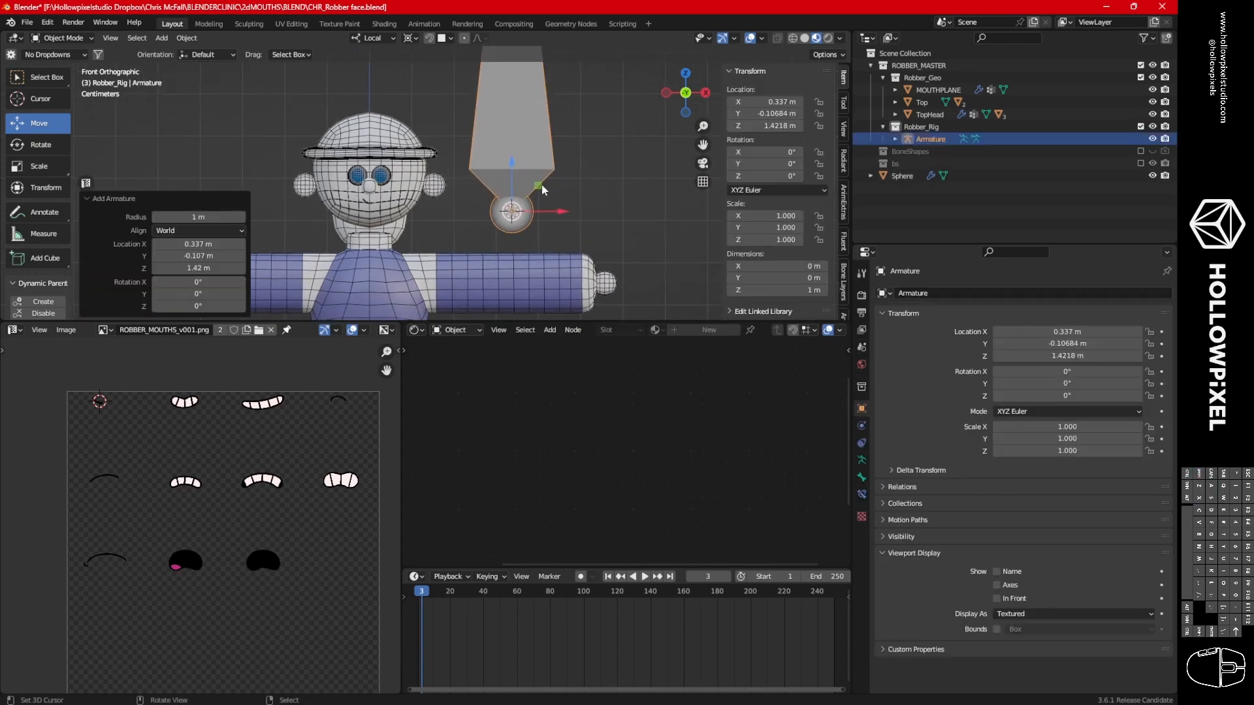
Rotate the new armature's bone -90° around its local X axis in Edit Mode.
key("Tab")
key("s")
key("x")
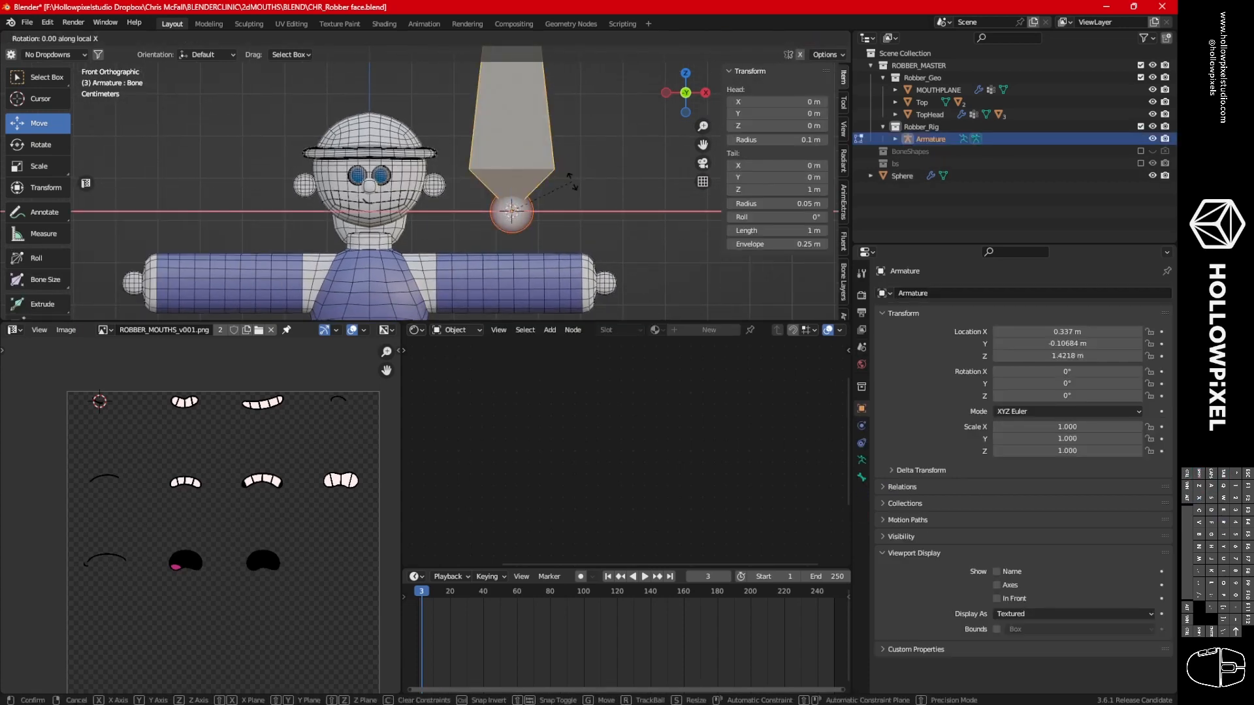
type("-90")
key("Return")
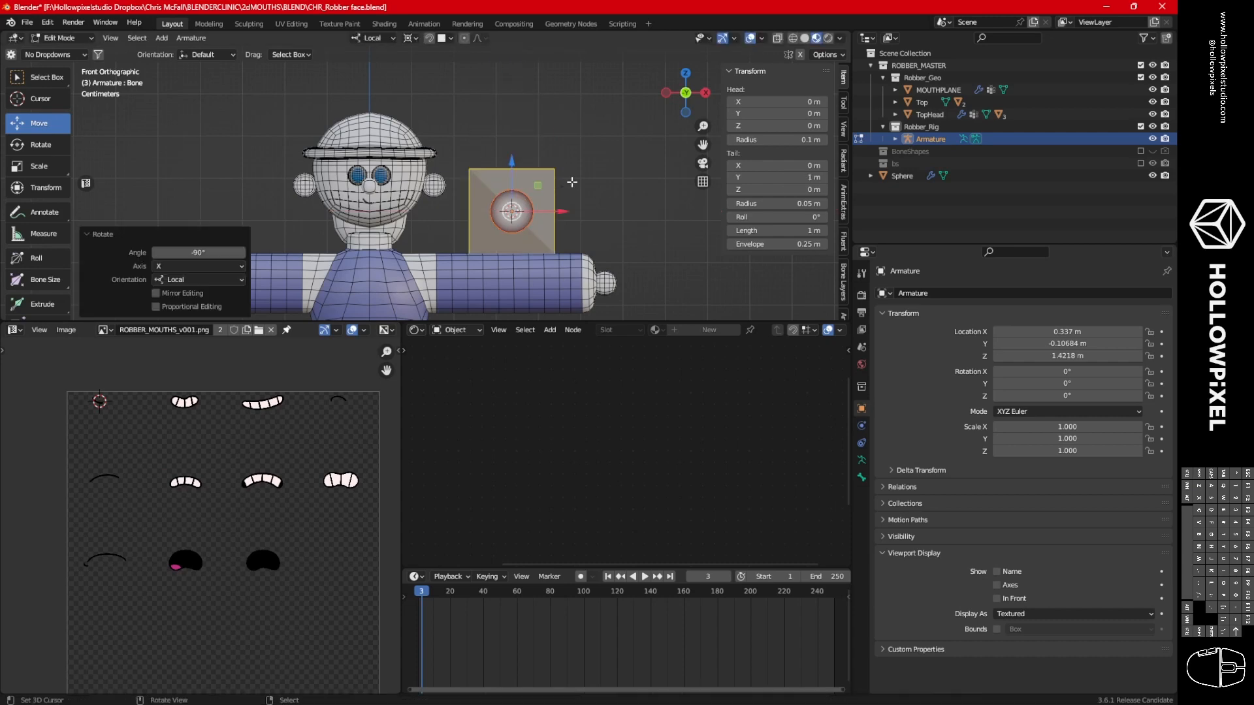
Scale the bone down to about 0.365 of its size in Edit Mode.
middle_click_drag(623, 250, 552, 229)
middle_click_drag(552, 230, 538, 207, "ctrl")
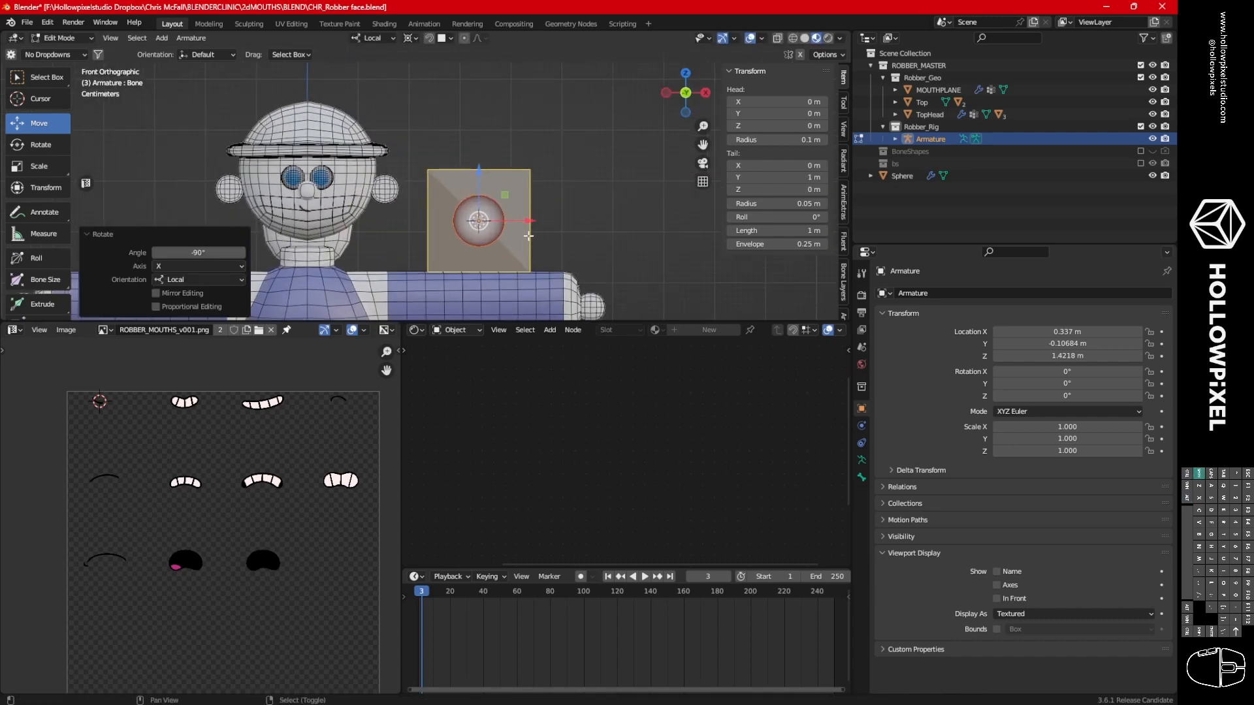
key("s")
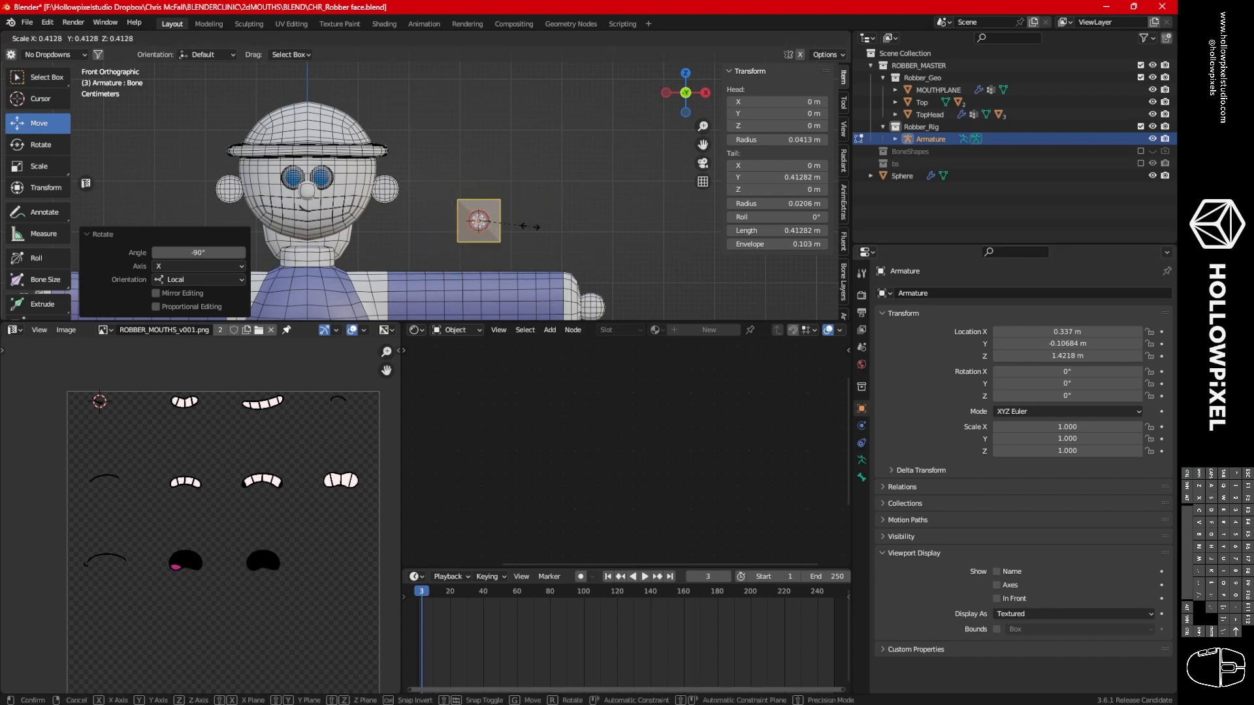
left_click(562, 236)
Rename the bone to "frame".
left_click(860, 477)
left_click(923, 291)
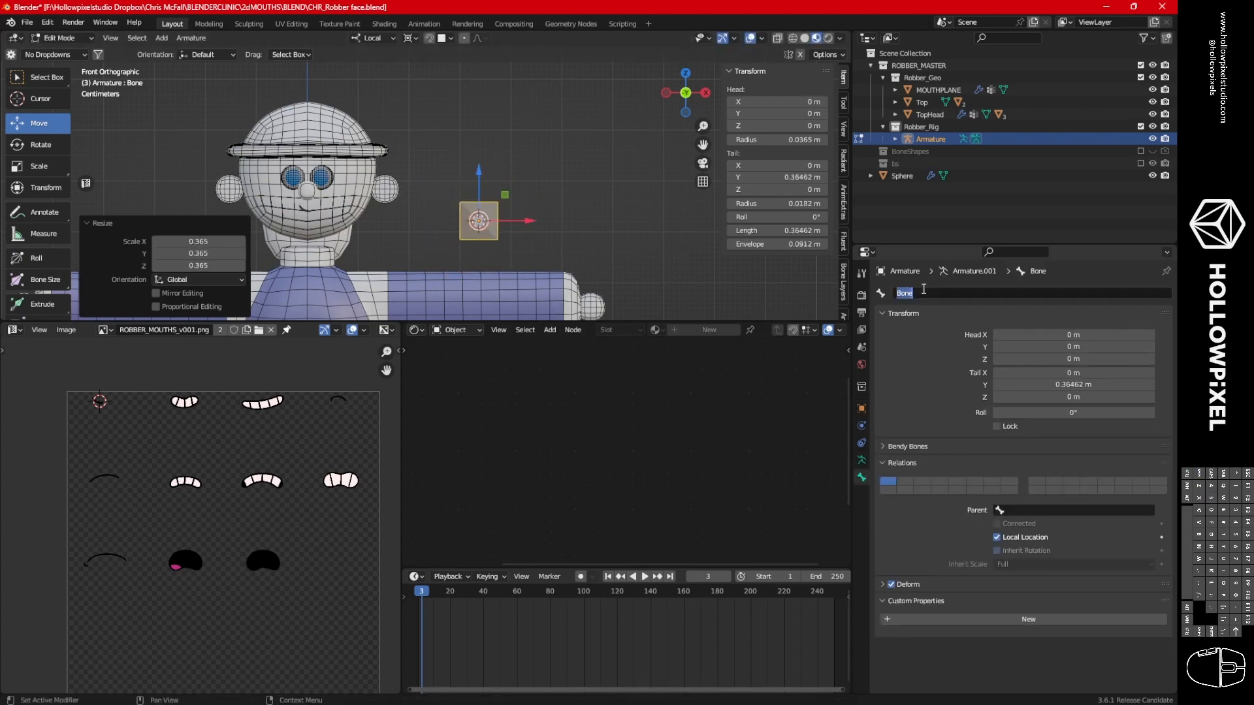
type("fr")
left_click(986, 291)
type("fra")
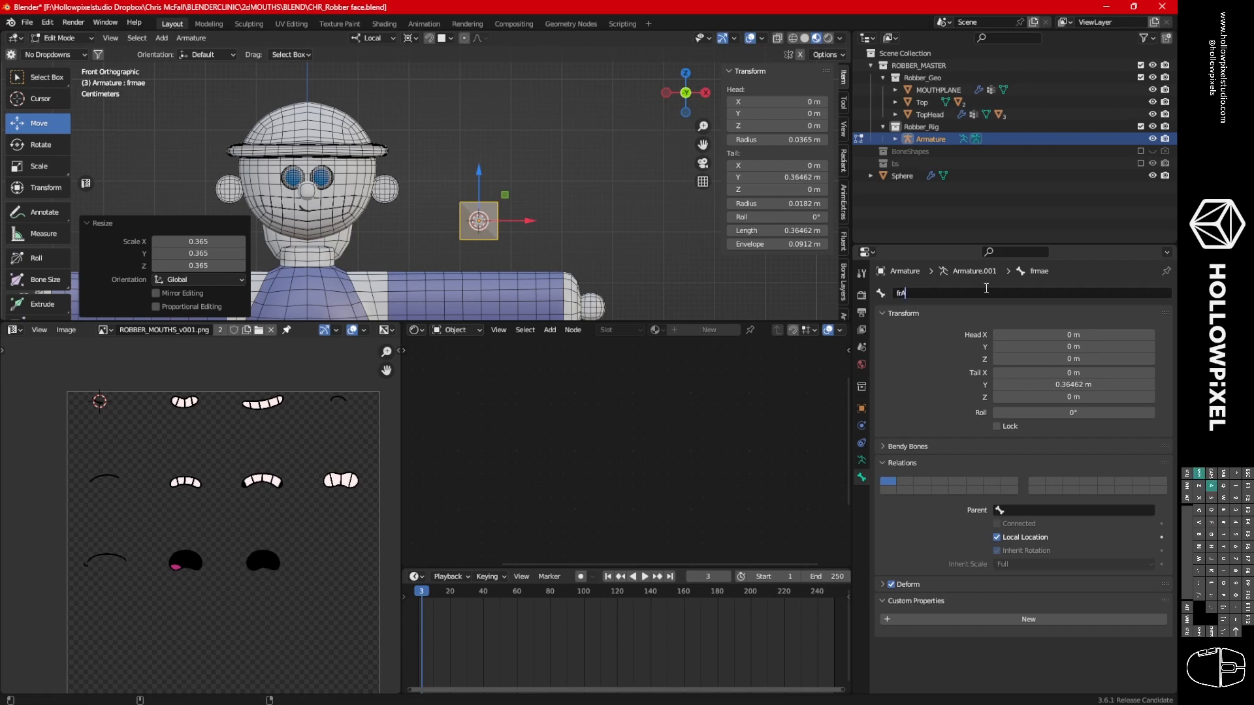
key("BackSpace")
key("Caps_Lock")
type("a")
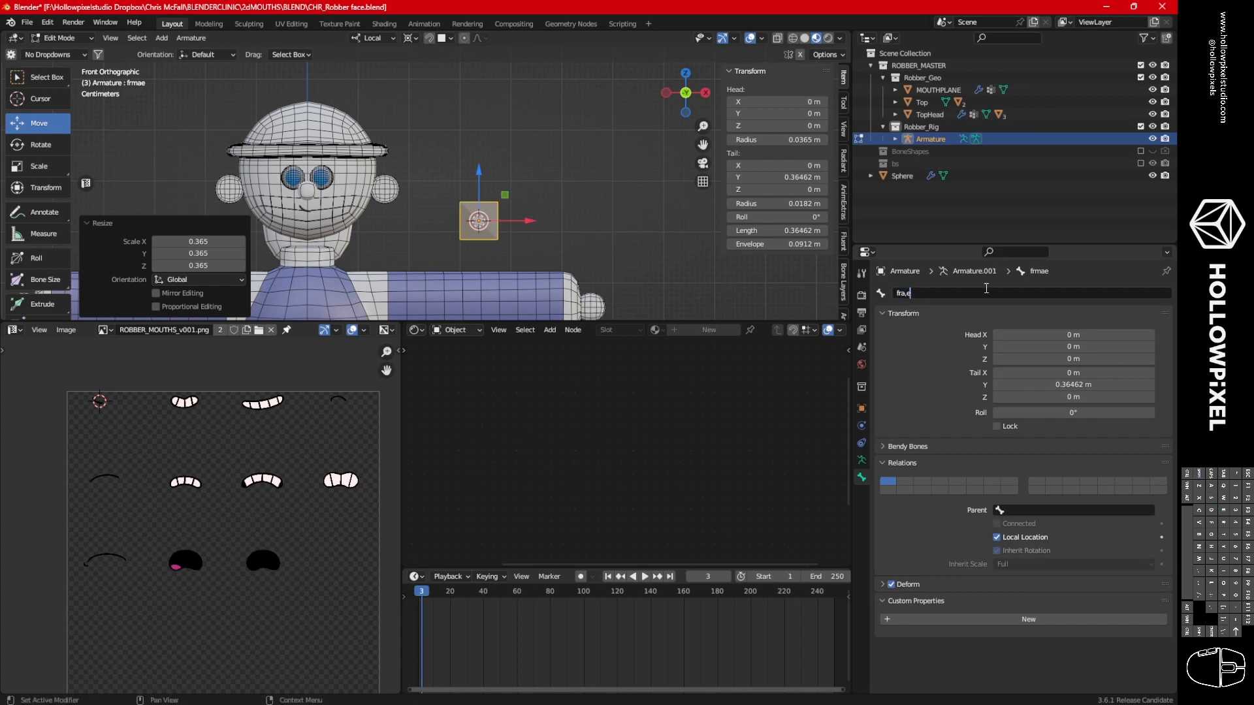
key("BackSpace")
key("BackSpace")
type("me")
key("Return")
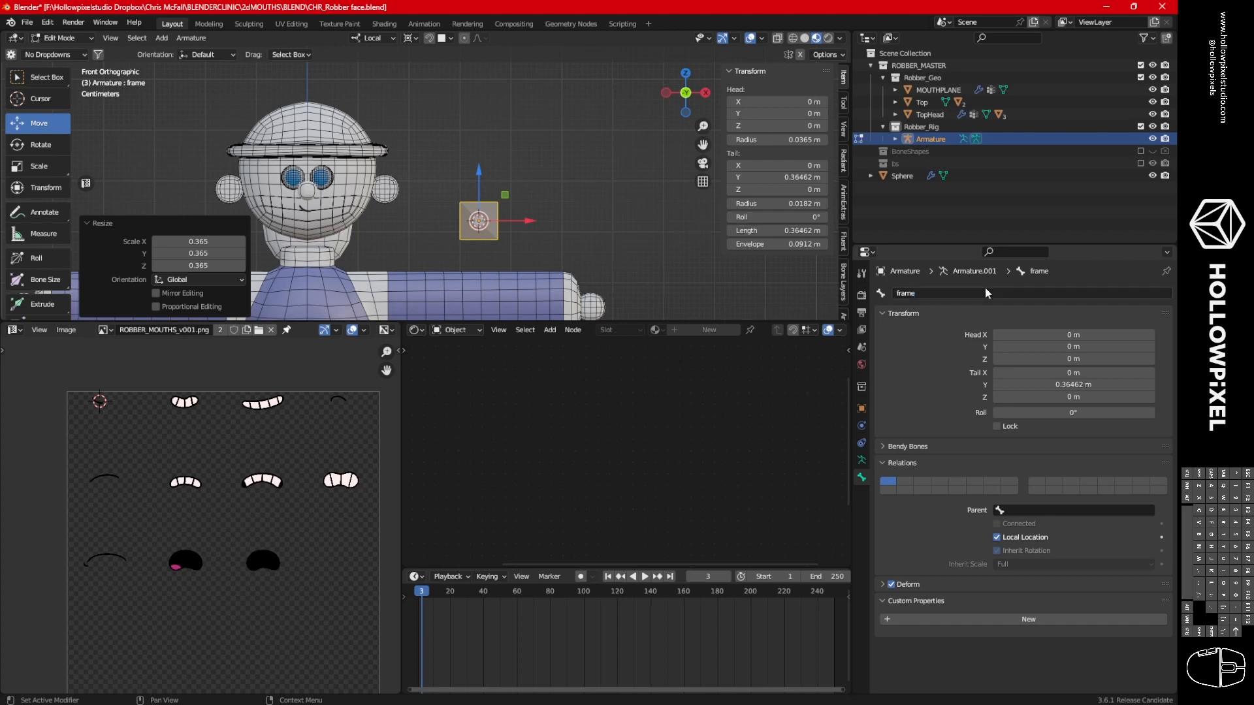
Duplicate the frame bone in place and scale the copy up by about 1.509.
key("shift+d")
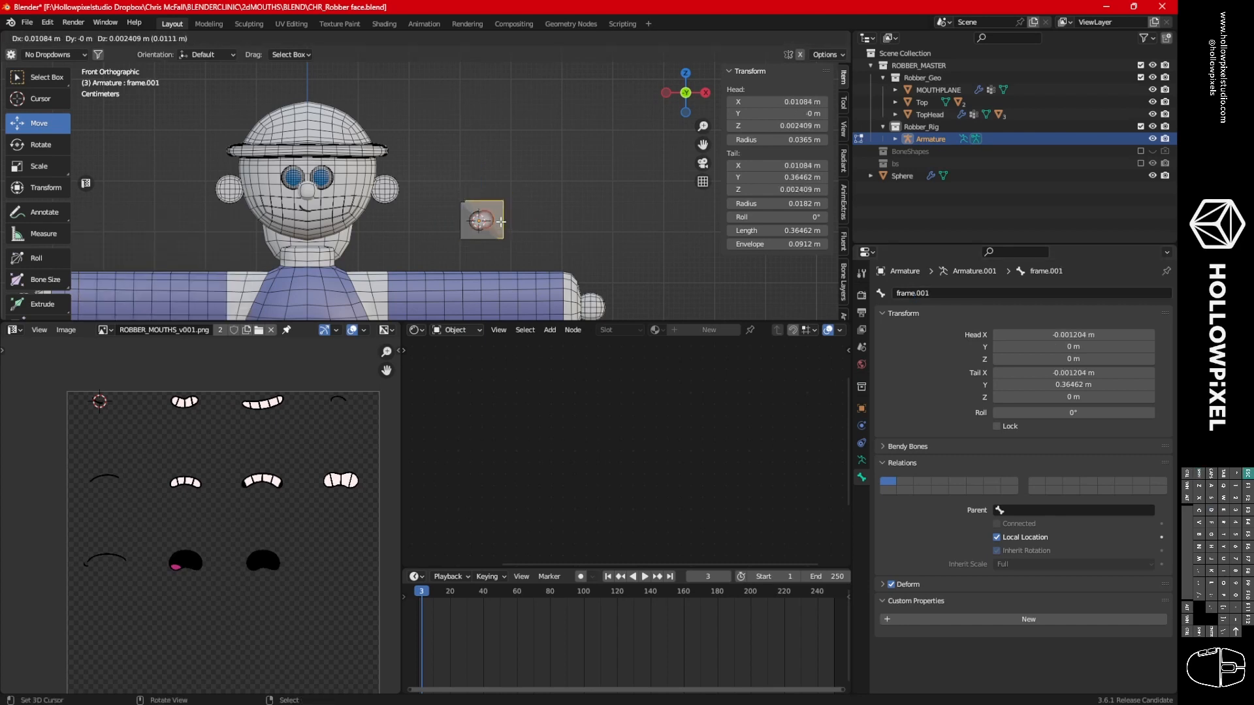
right_click(502, 225)
key("s")
left_click(526, 198)
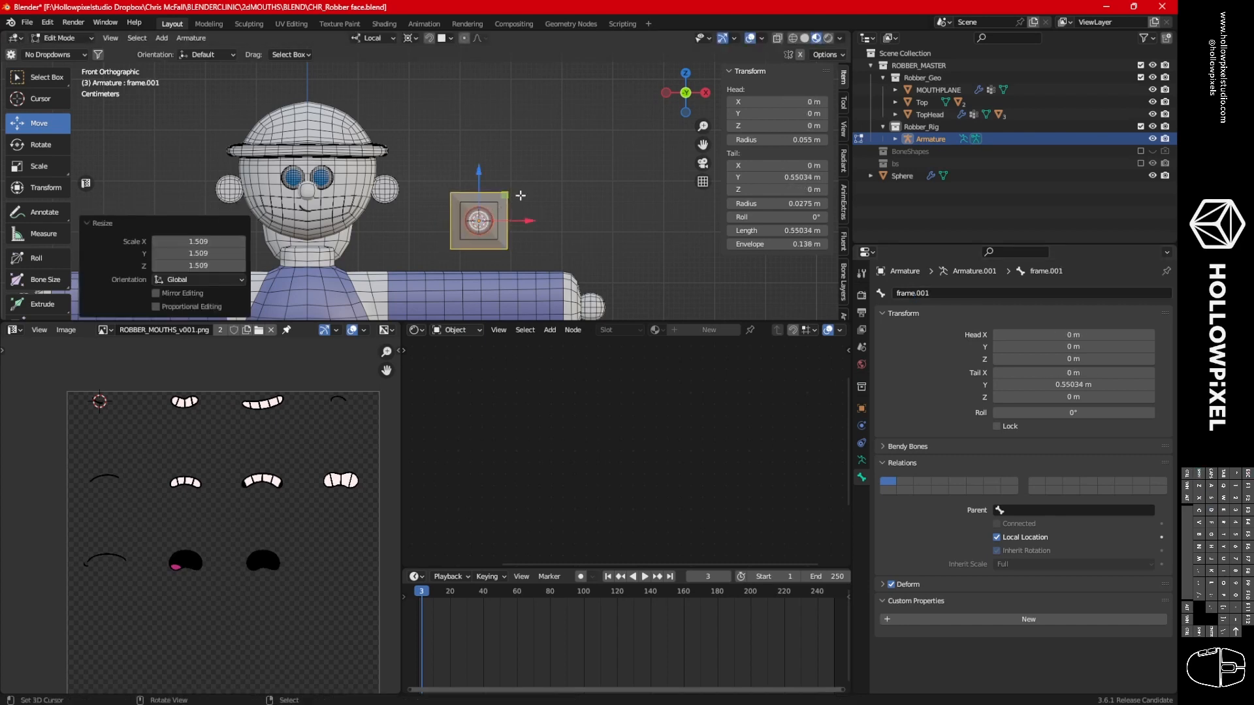
Rename the larger duplicate bone to "picker" and return to Object Mode.
double_click(914, 292)
type("picker")
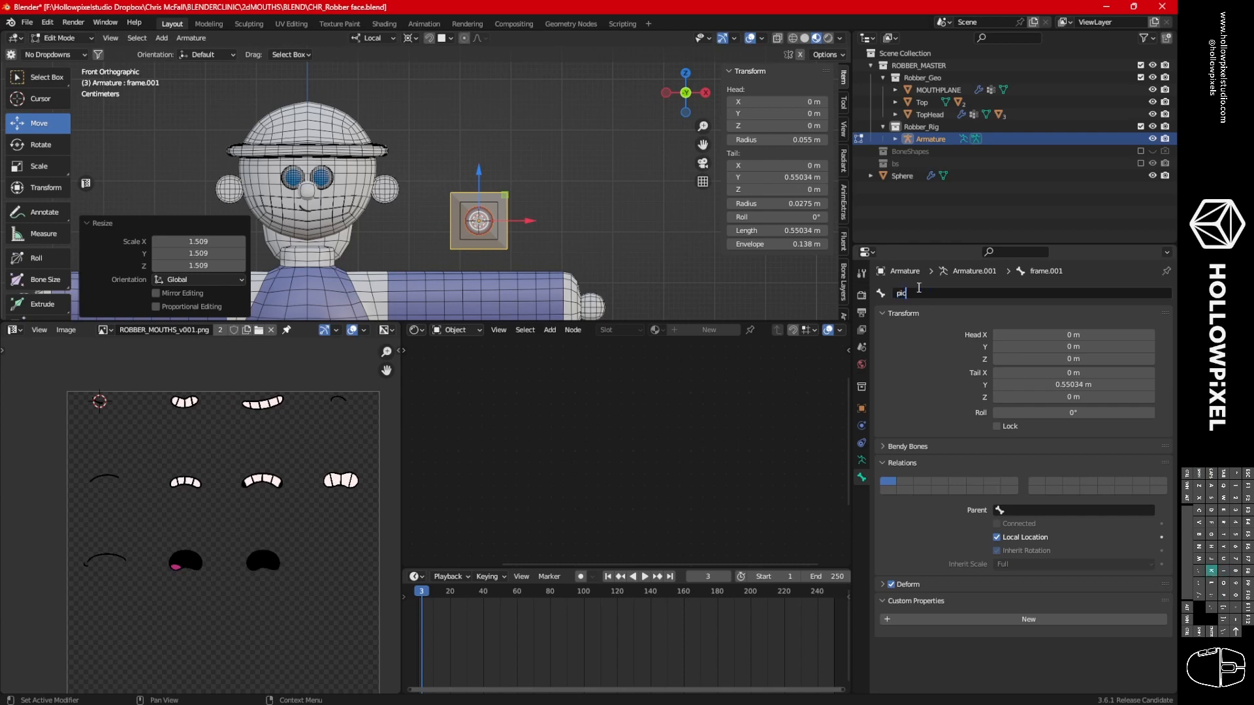
key("Return")
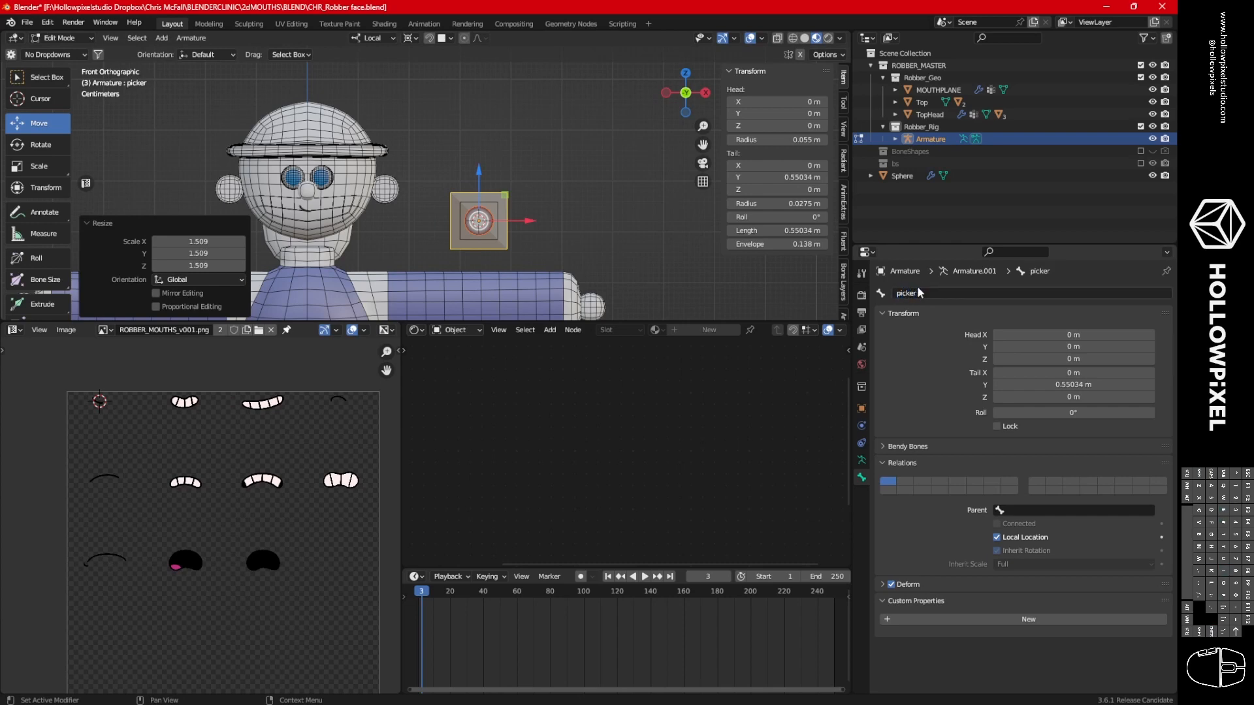
middle_click_drag(582, 222, 576, 247, "ctrl")
middle_click_drag(576, 247, 585, 210, "shift")
key("Tab")
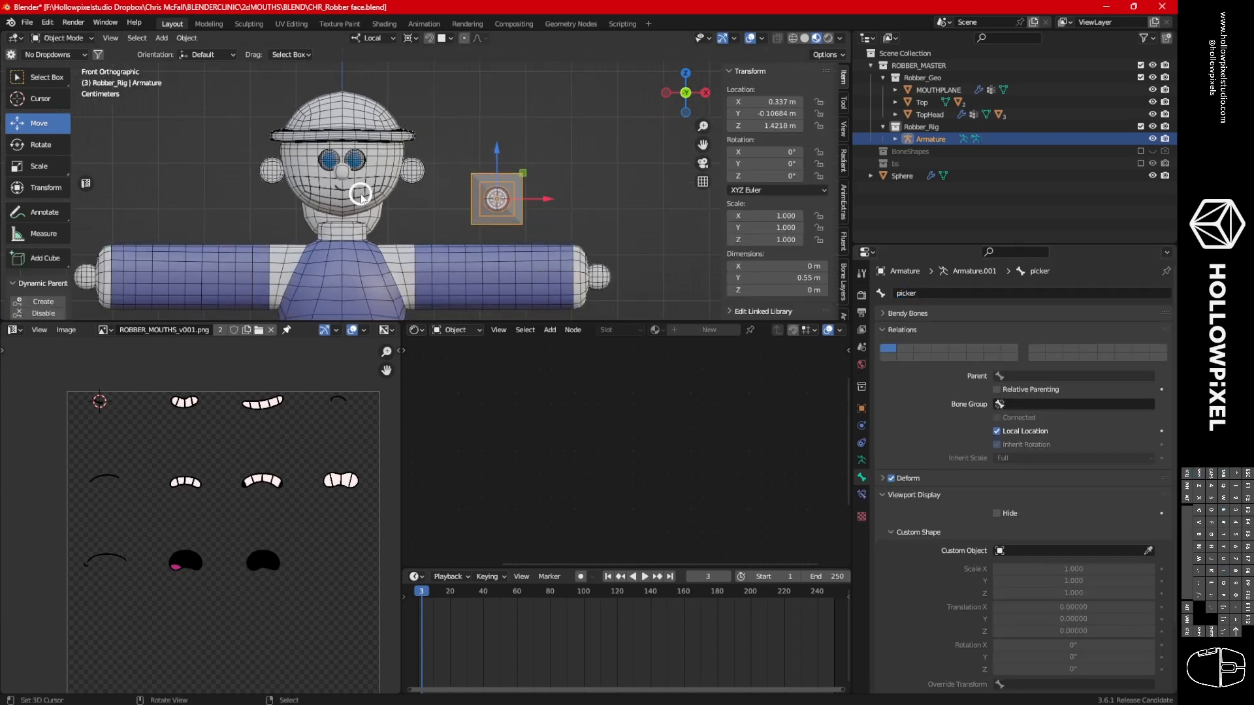
Add a UVWarp modifier to MOUTHPLANE and move it above the Armature and Shrinkwrap modifiers.
left_click(361, 195)
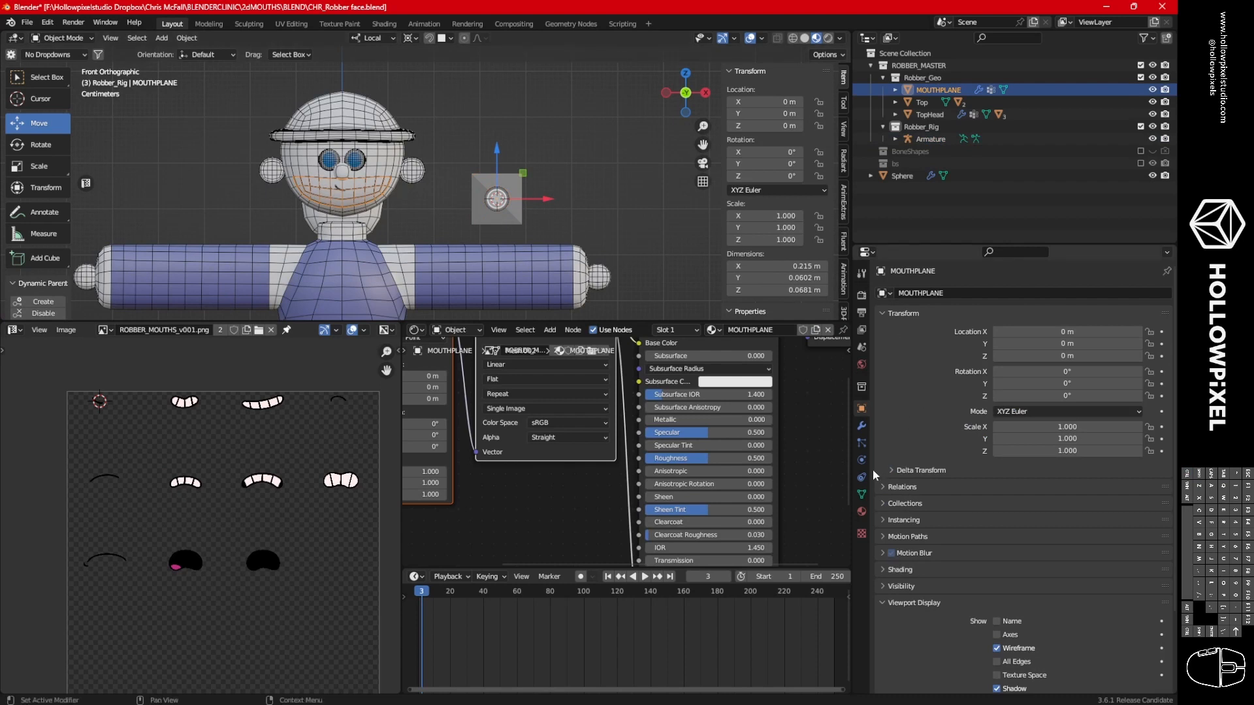
left_click(861, 426)
left_click(901, 293)
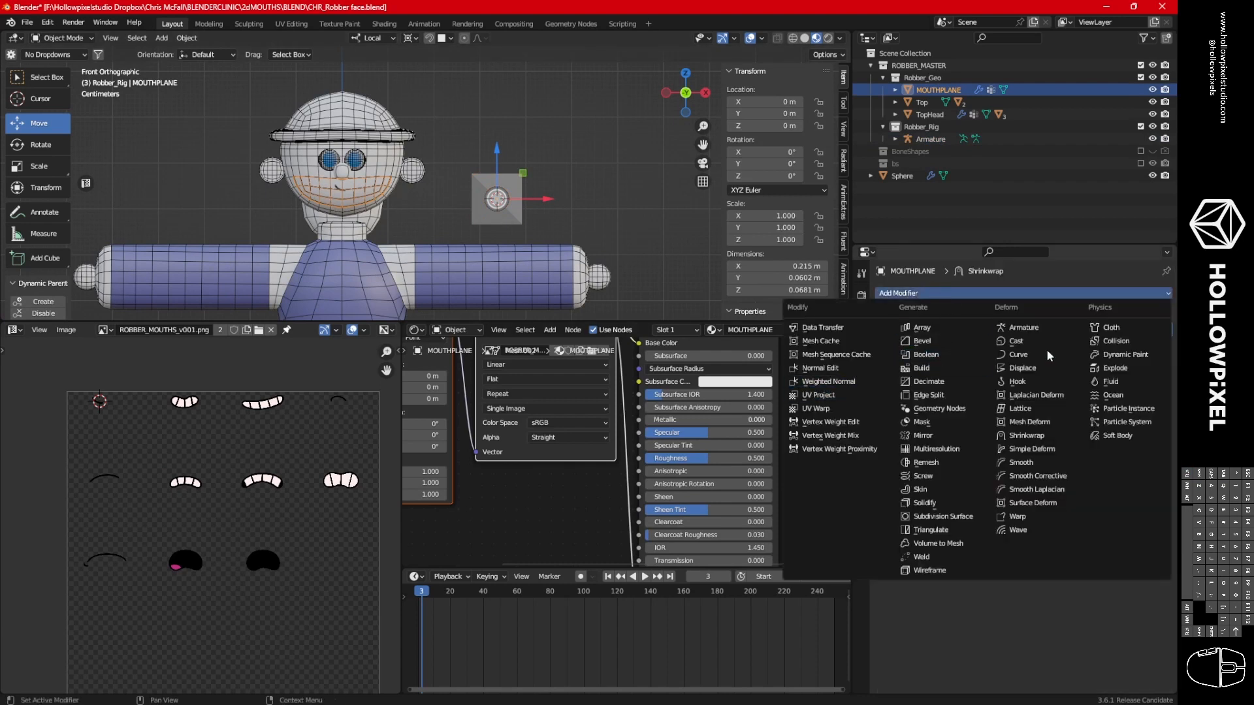
left_click(817, 409)
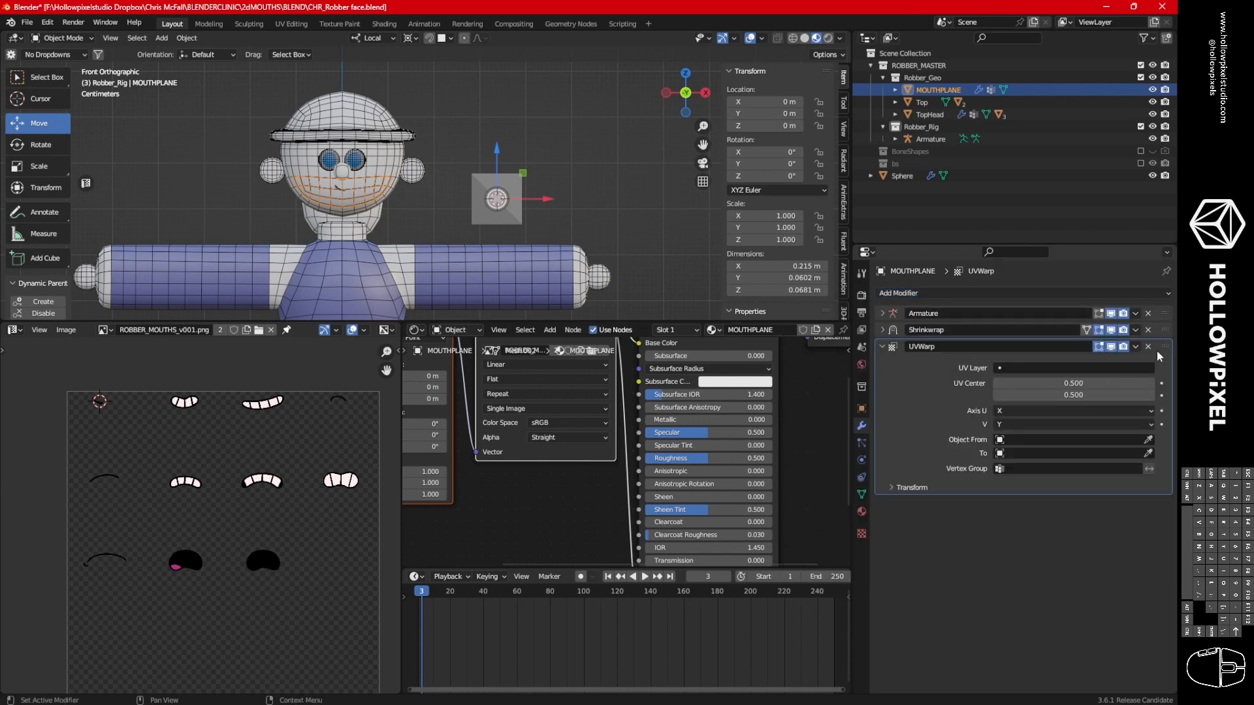
left_click_drag(1164, 347, 1161, 294)
Set the UVWarp modifier's UV layer to map1 and its source to the Armature's frame bone.
left_click(1033, 336)
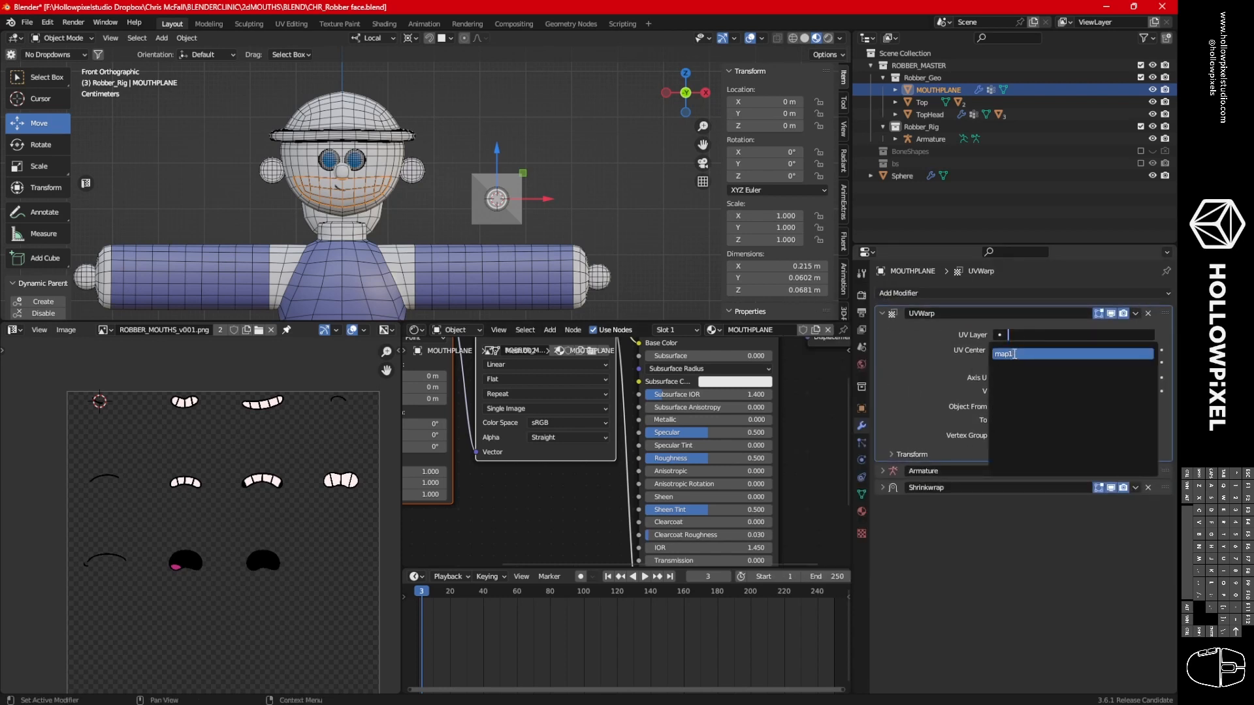
left_click(1035, 353)
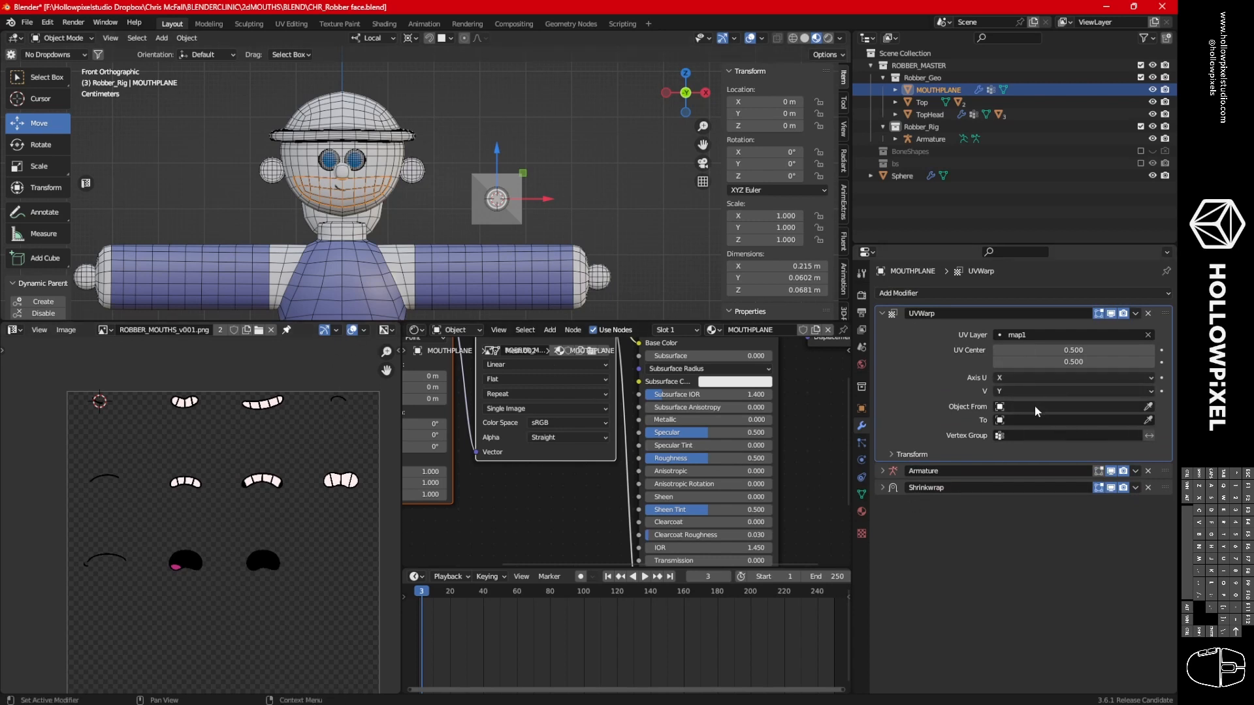
left_click(1150, 410)
left_click(546, 256)
left_click(975, 421)
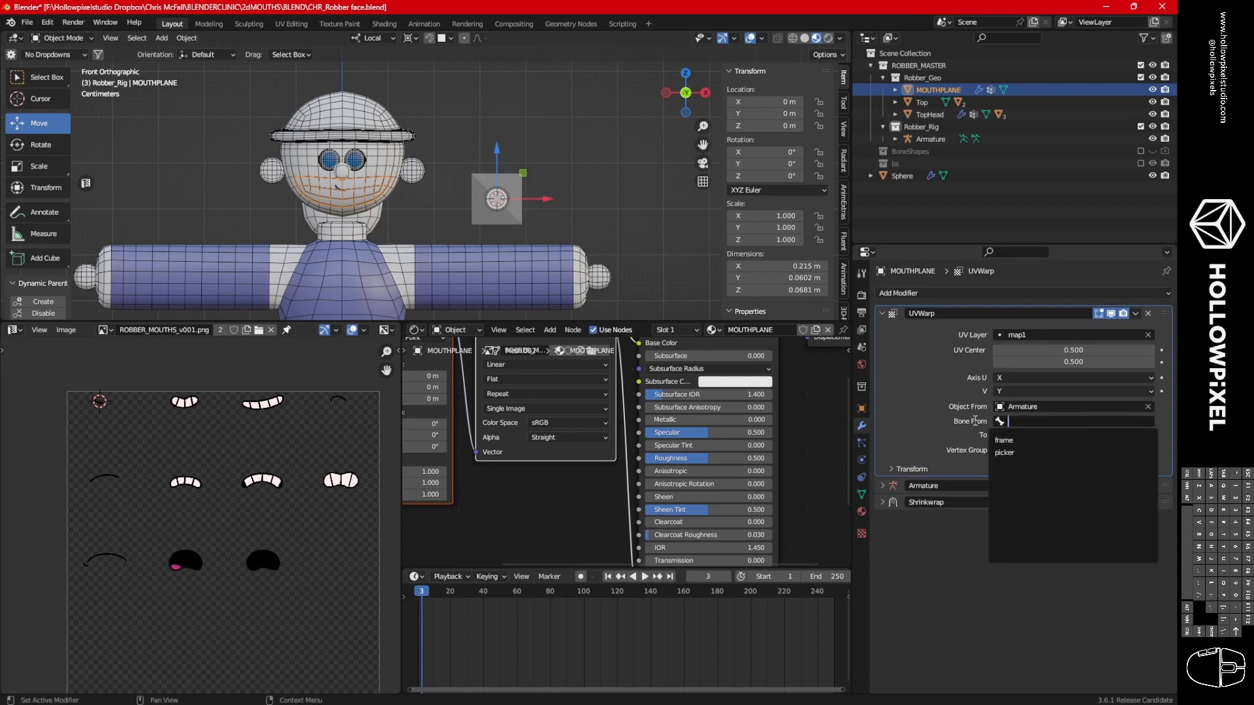
left_click(1024, 441)
Set the UVWarp modifier's target to the Armature's picker bone.
left_click(1045, 435)
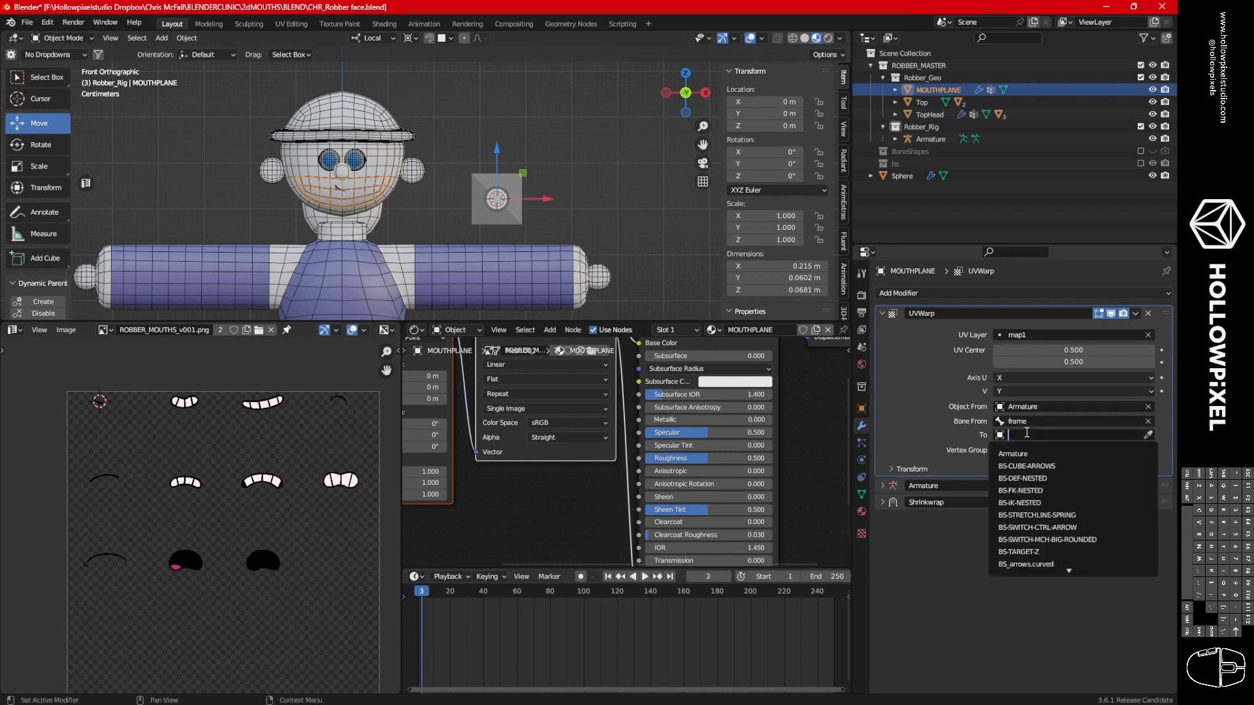
left_click(1043, 450)
left_click(1043, 449)
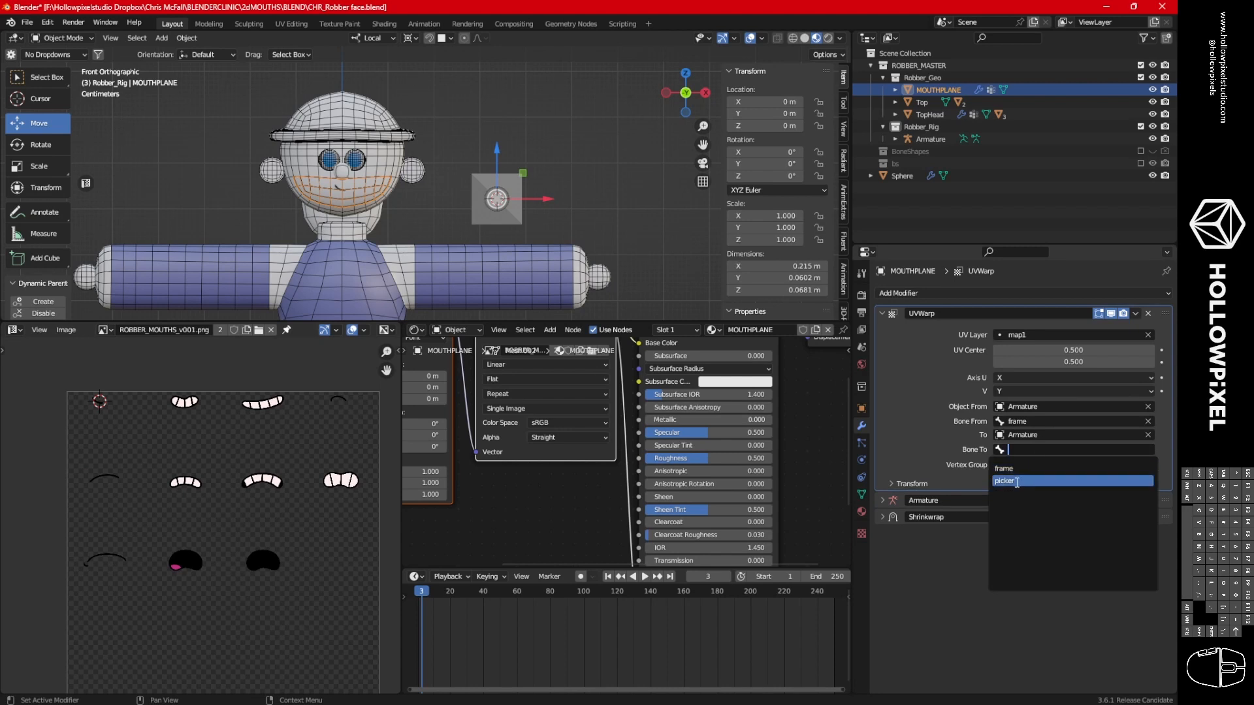
left_click(1030, 478)
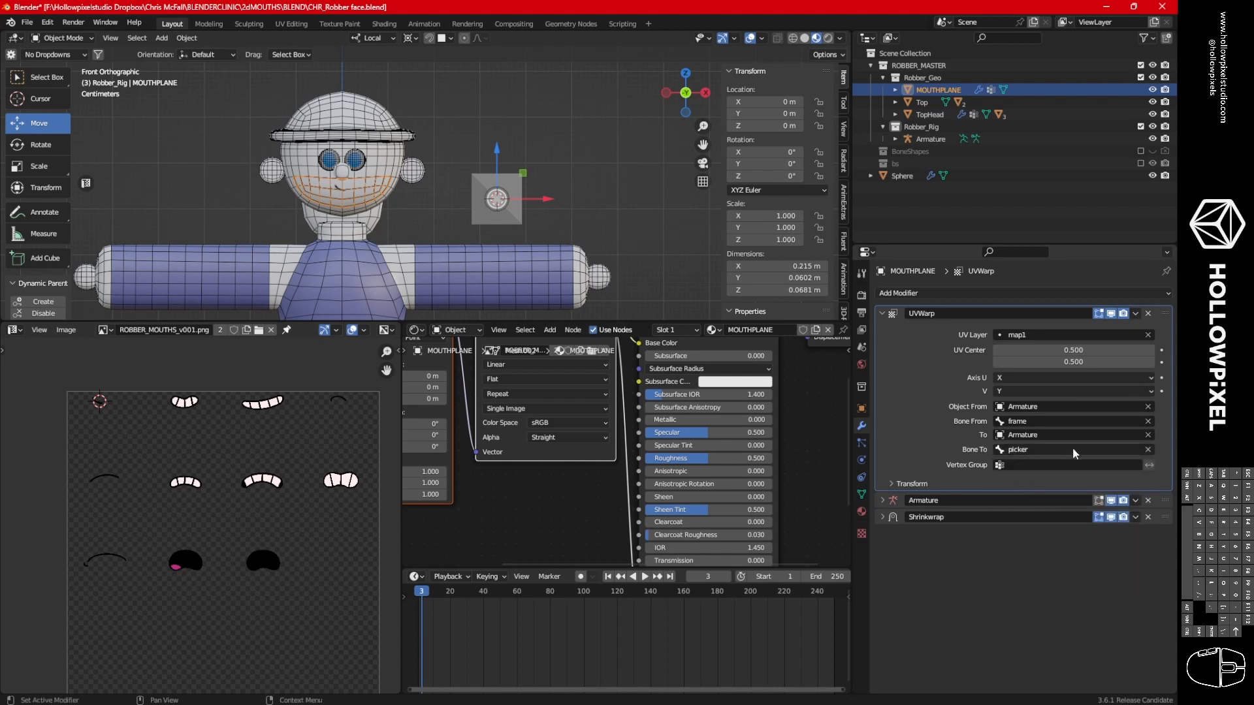
Put the Armature in Pose Mode and move the picker bone about 0.065 m along its X axis.
left_click(518, 221)
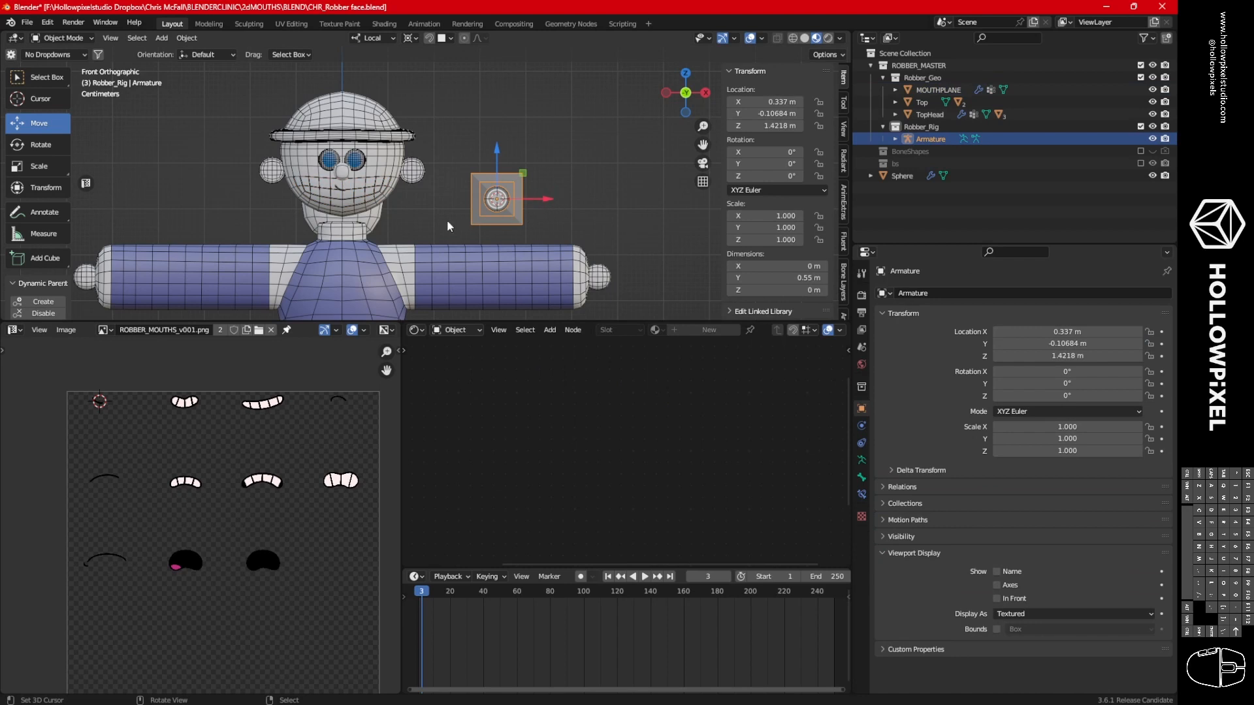
key("ctrl+Tab")
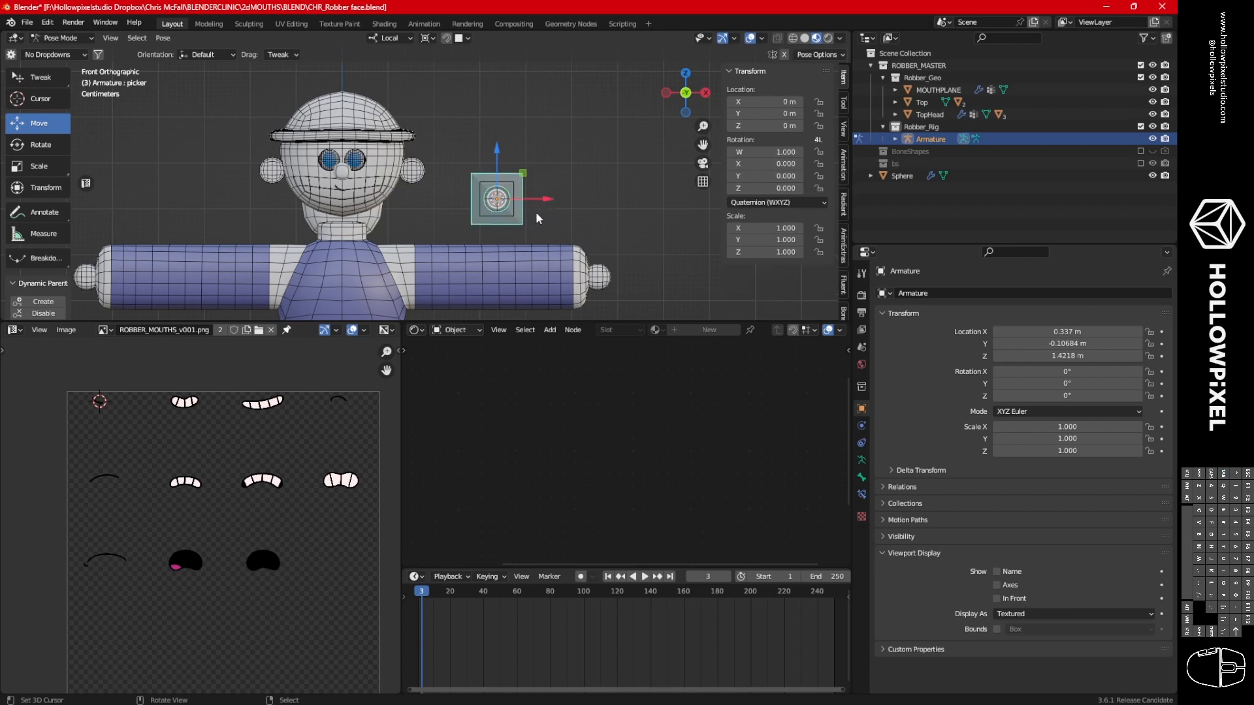
key("g")
key("x")
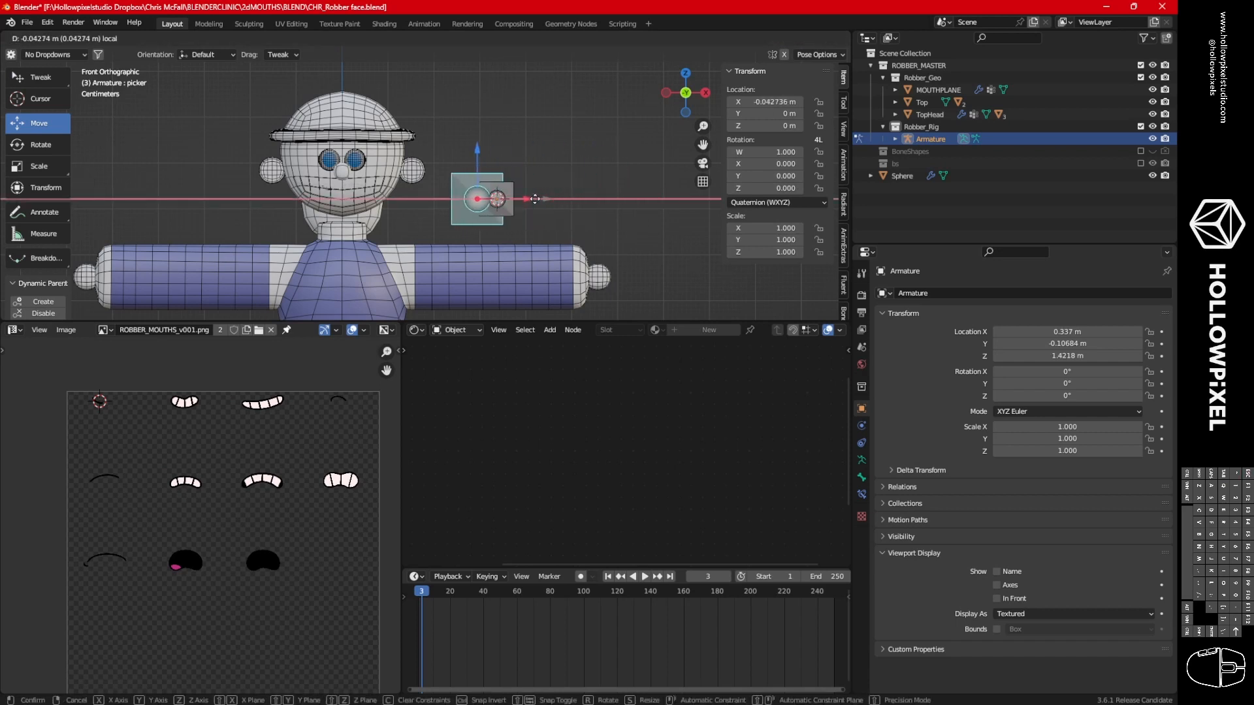
left_click(583, 198)
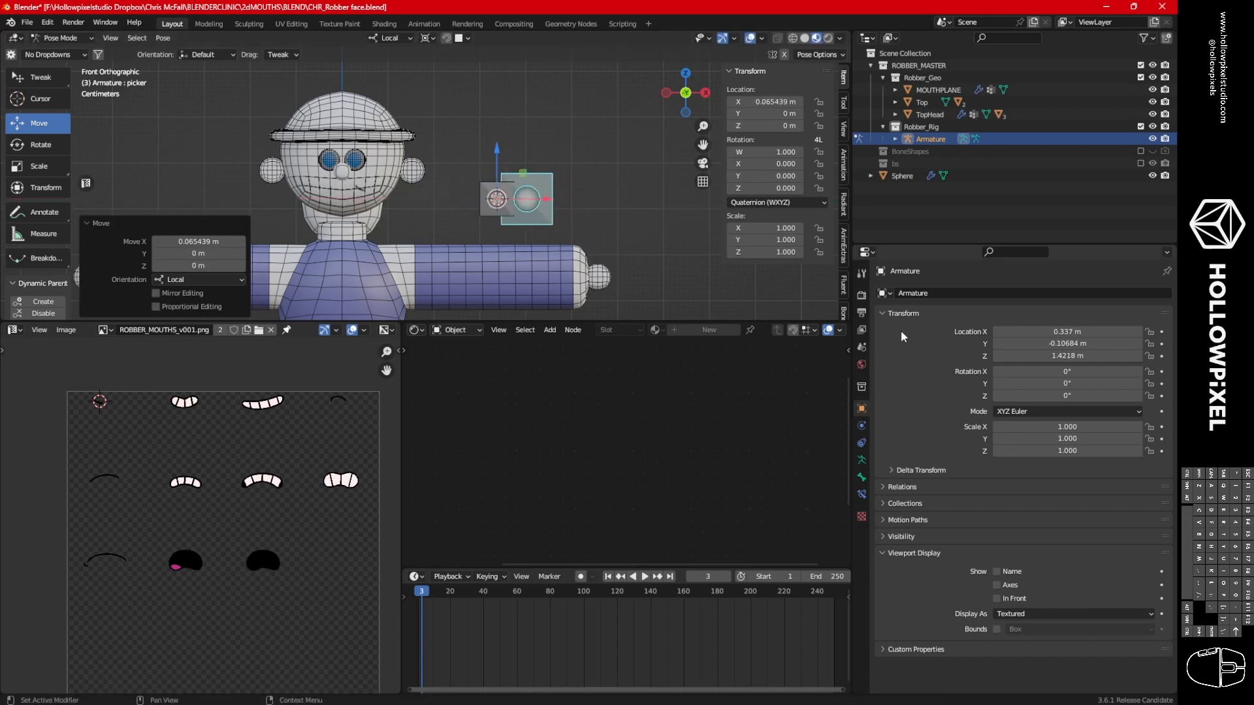
Set the scene's render engine to Eevee.
left_click(862, 295)
left_click(1024, 293)
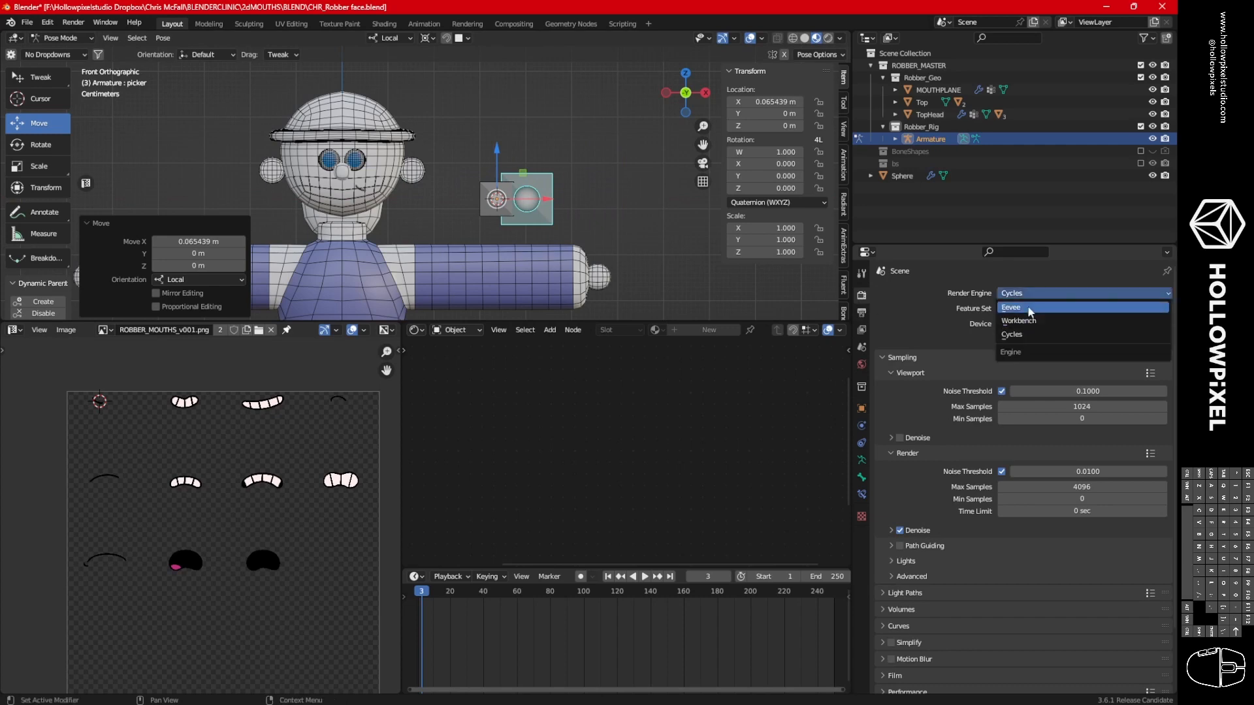
left_click(1024, 303)
Test the mouth by moving the picker bone along its X and Z axes, and clear the bone's location.
scroll(664, 206, "up", 3)
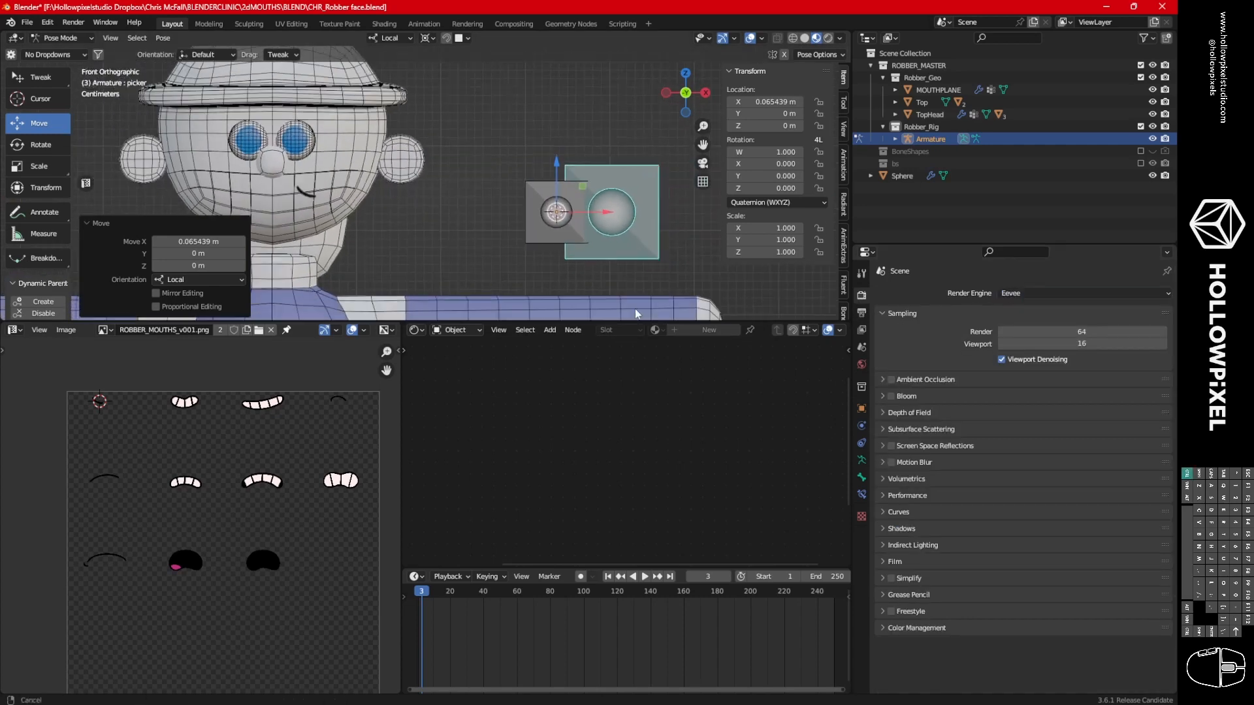
key("g")
key("x")
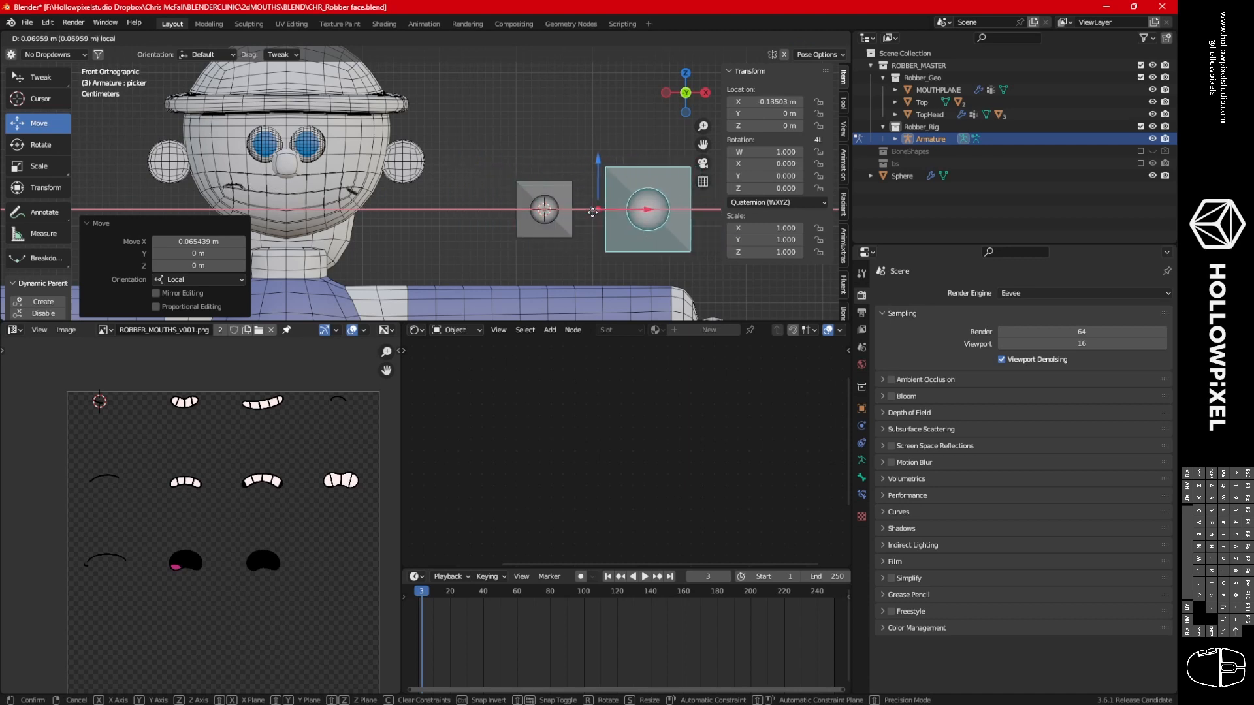
left_click(556, 183)
key("g")
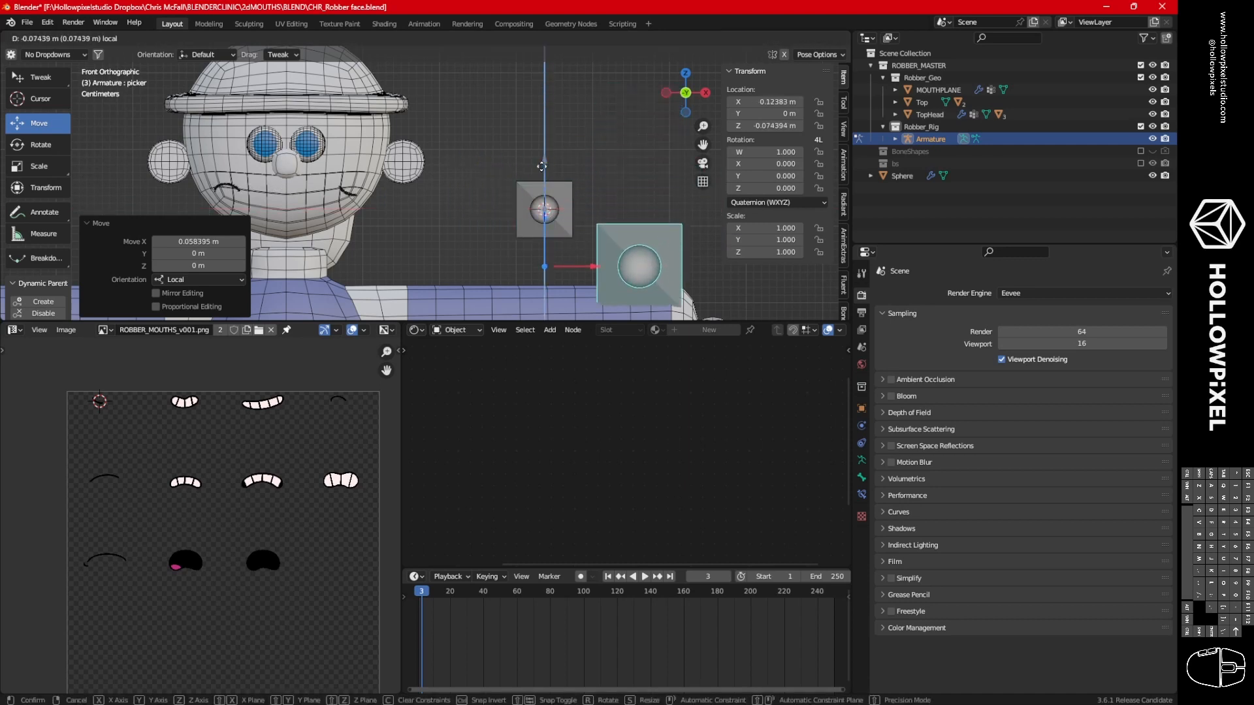
key("x")
left_click_drag(589, 210, 710, 214)
middle_click_drag(676, 218, 617, 207, "shift")
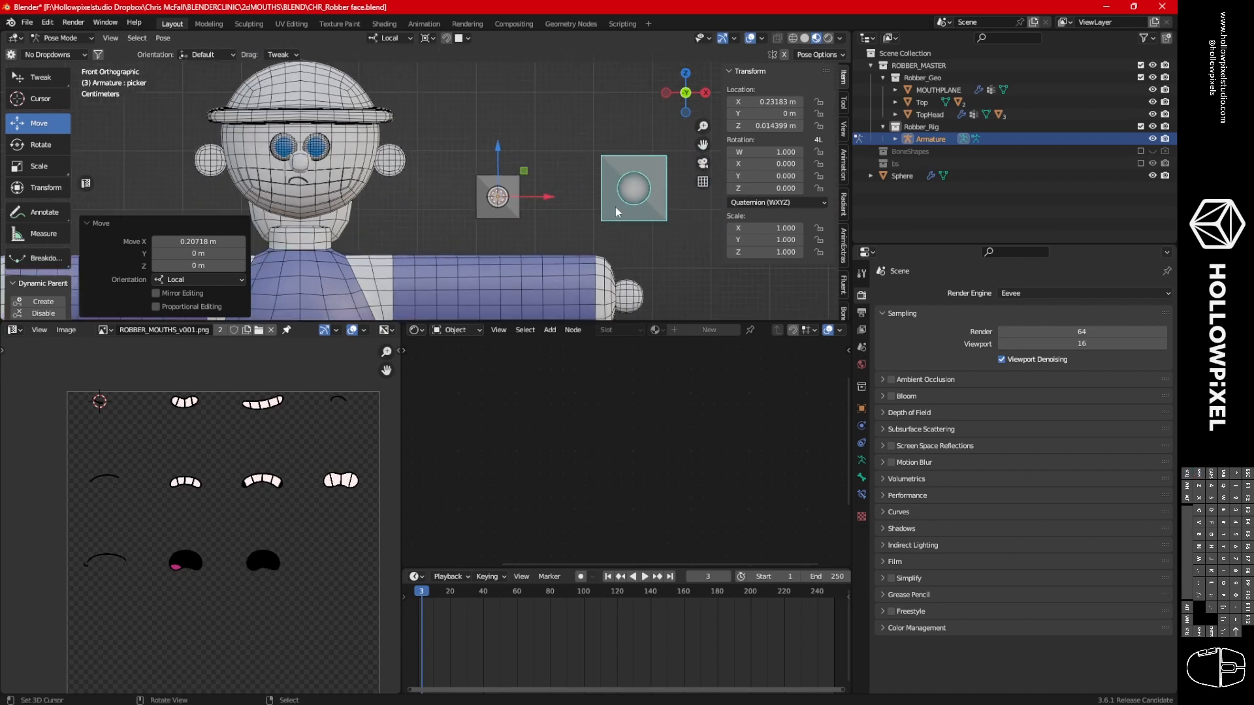
mouse_move(547, 197)
left_mouse_down()
mouse_move(425, 196)
mouse_move(564, 195)
left_mouse_up()
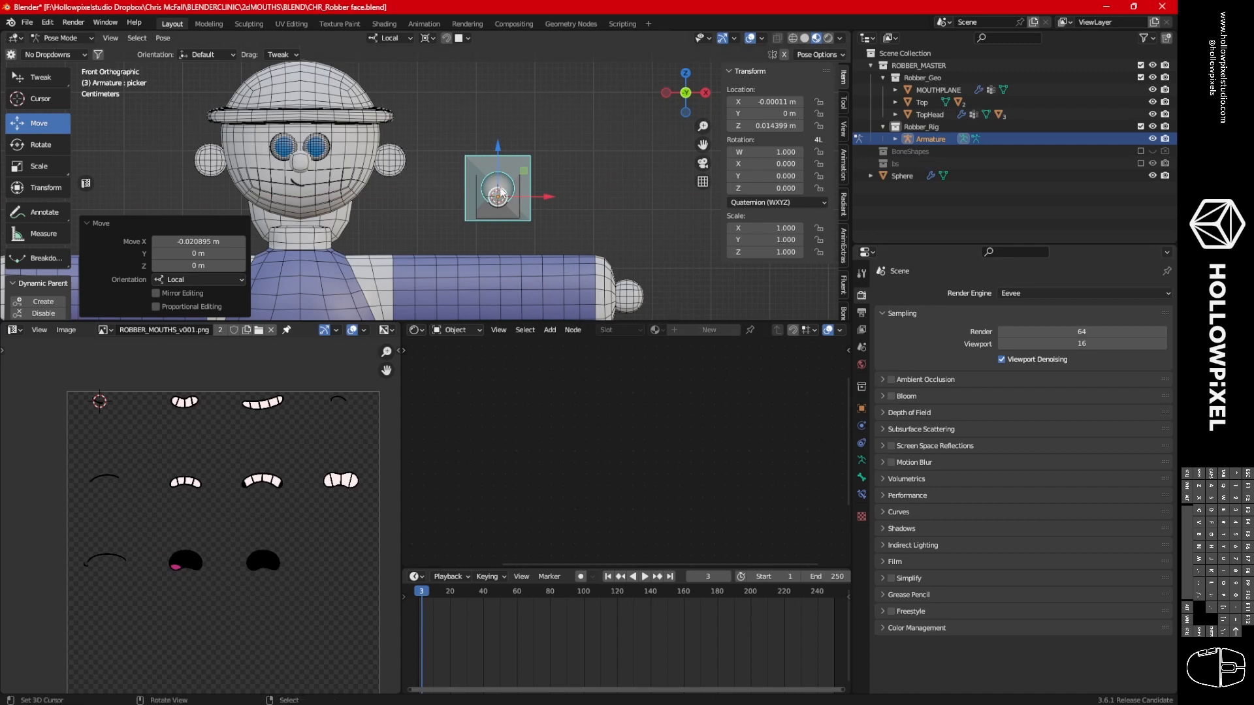
key("alt+g")
Set the V axis of MOUTHPLANE's UVWarp modifier to Z.
left_click(332, 187)
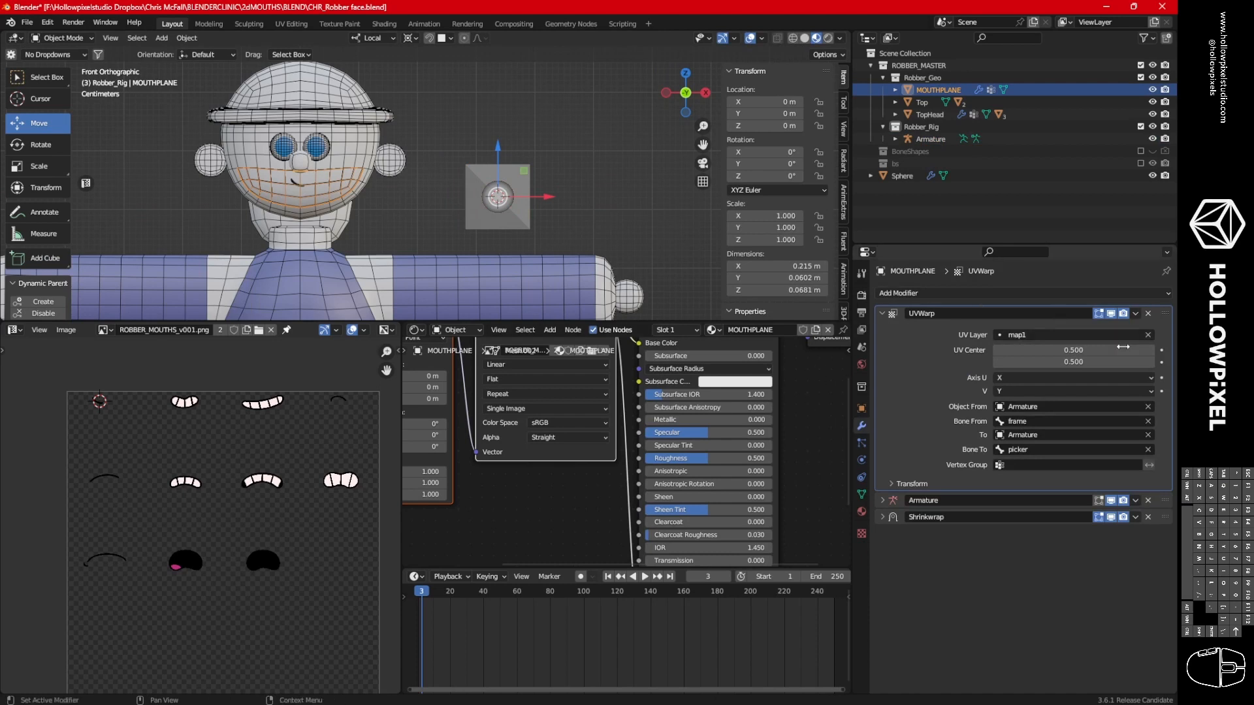
left_click(1040, 390)
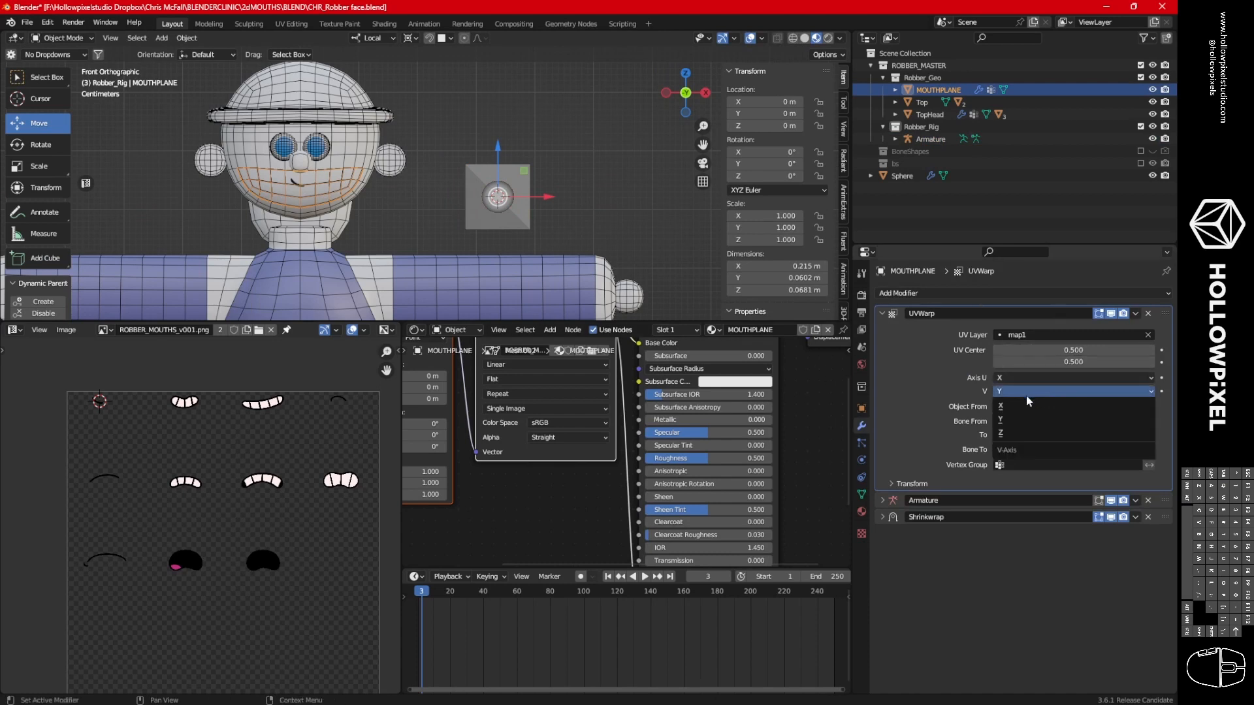
left_click(1013, 391)
left_click(1016, 435)
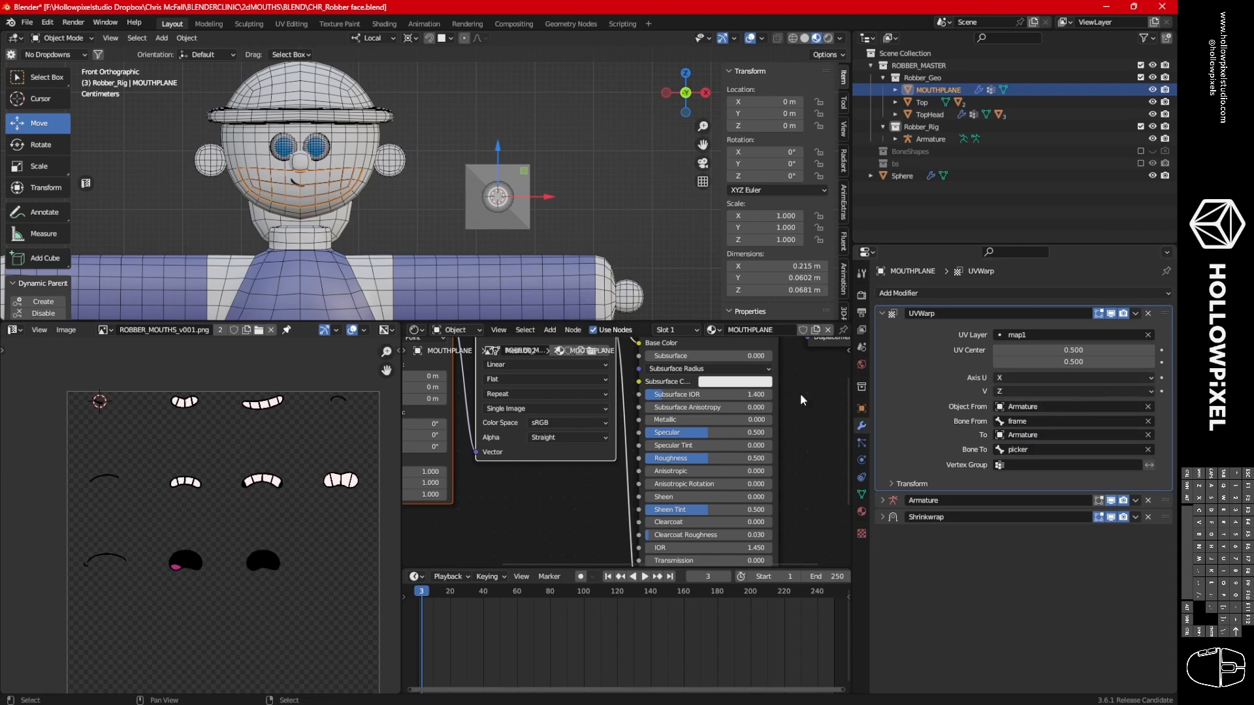
Retest the picker bone in Pose Mode by moving it along Z and X, and clear its location and rotation.
right_click(519, 203)
left_click_drag(530, 198, 642, 197)
key("ctrl+Tab")
mouse_move(497, 149)
left_mouse_down()
mouse_move(498, 229)
mouse_move(498, 127)
mouse_move(497, 156)
left_mouse_up()
key("Escape")
left_click_drag(550, 197, 452, 198)
key("alt+g")
key("alt+r")
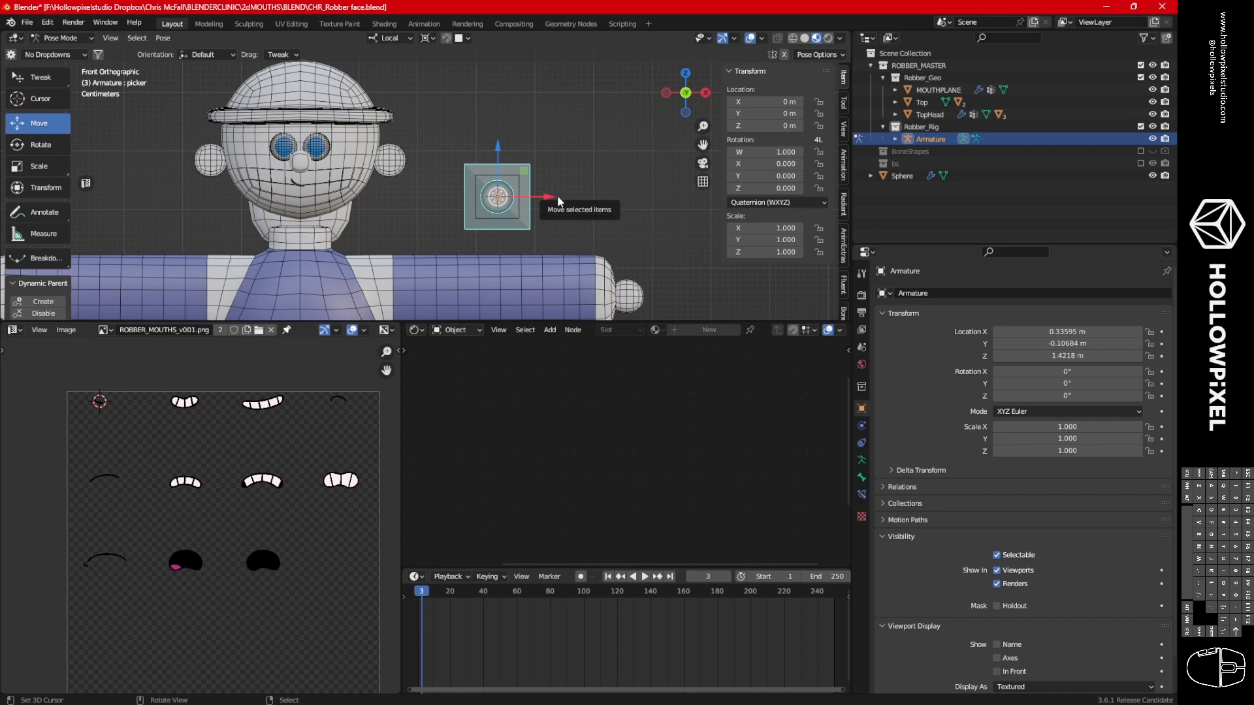
Try a roll of 180° on the picker bone in Edit Mode and reset the roll to 0°.
key("Tab")
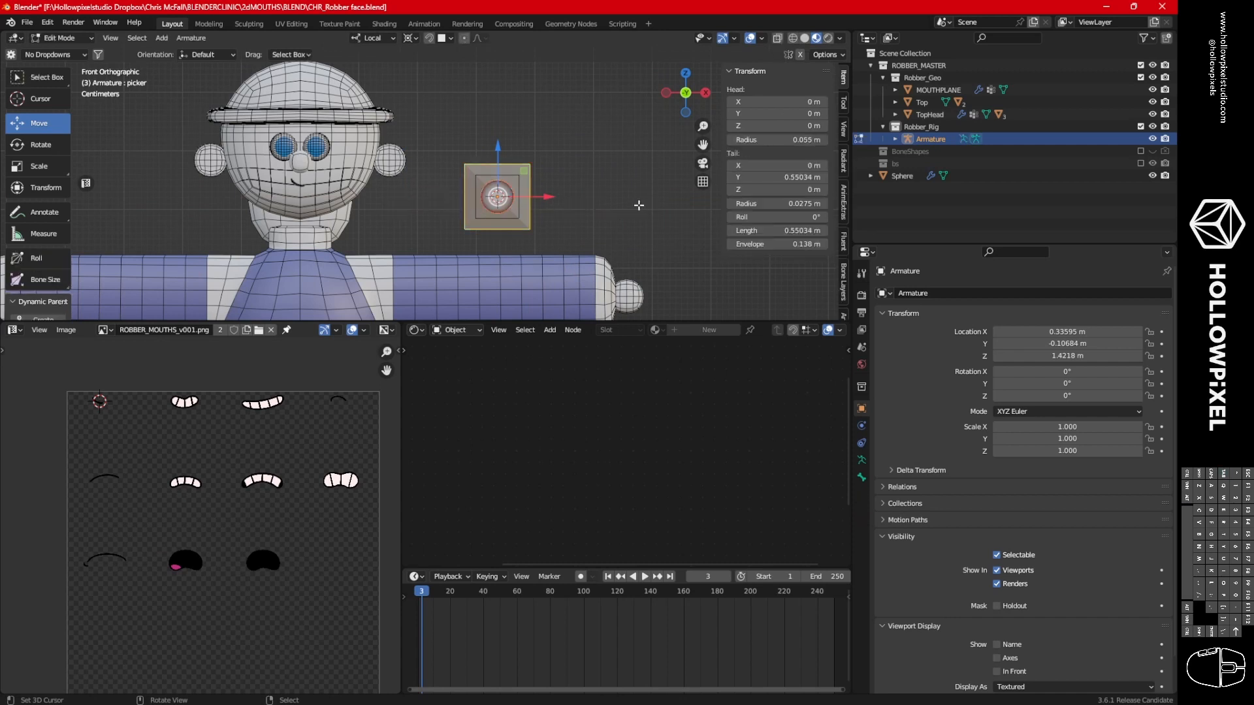
left_click(791, 213)
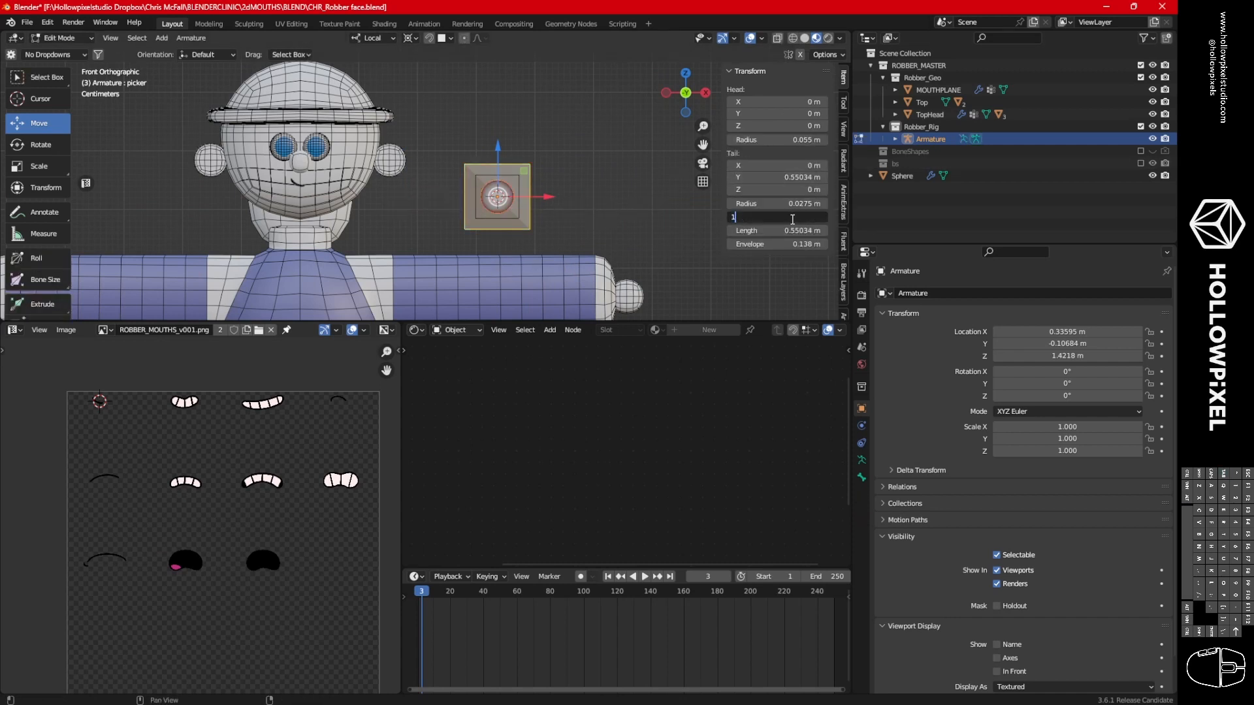
type("180")
key("Return")
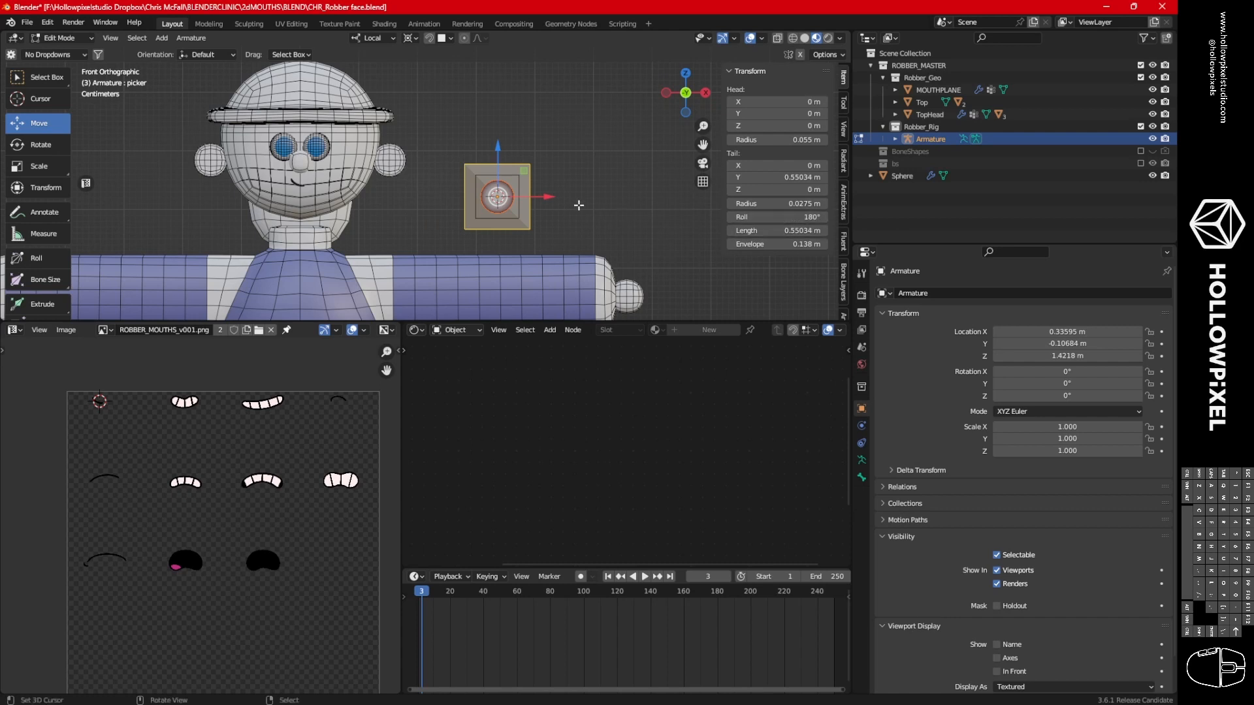
left_click(799, 217)
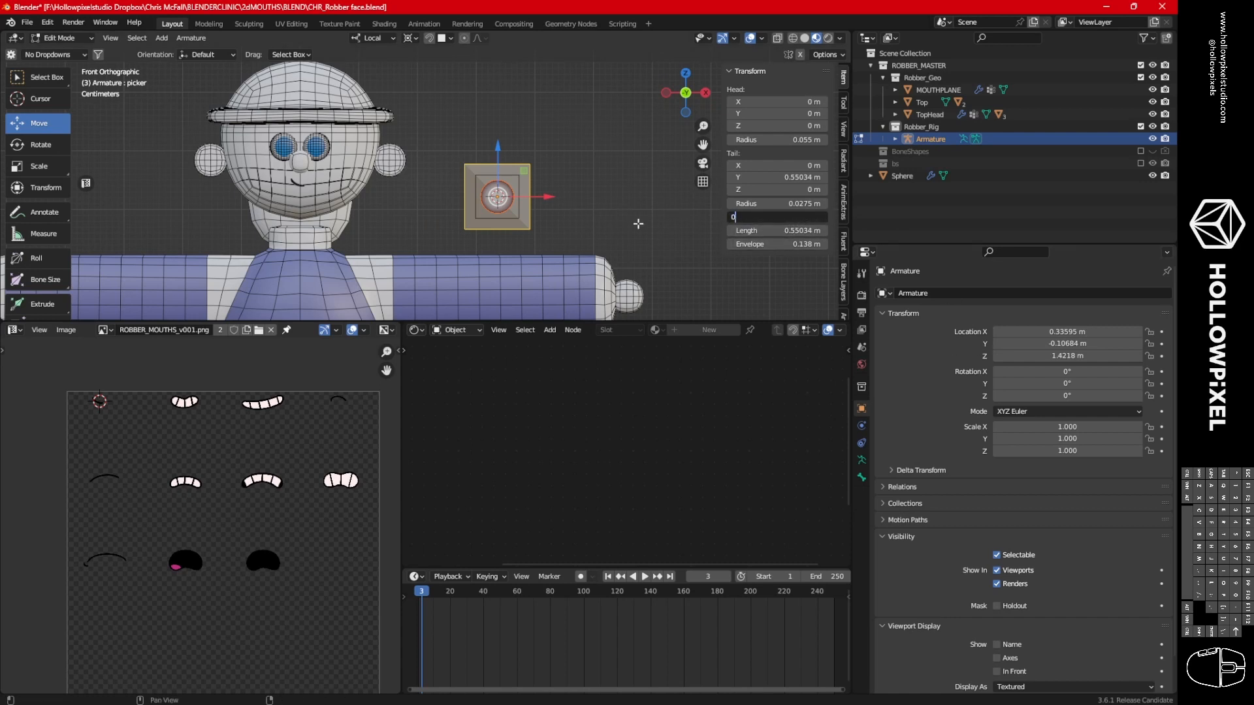
type("0")
key("Return")
Display the Armature's bone axes and set the picker bone's roll to -180°.
left_click(861, 459)
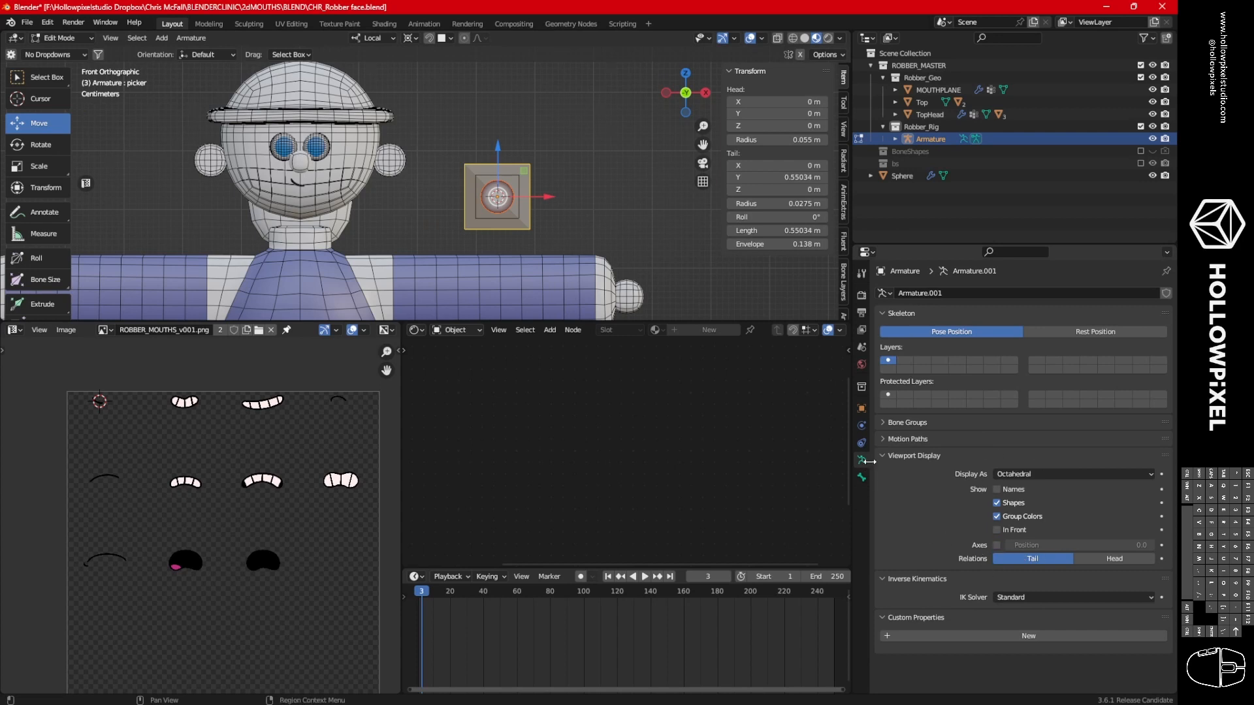
left_click(996, 545)
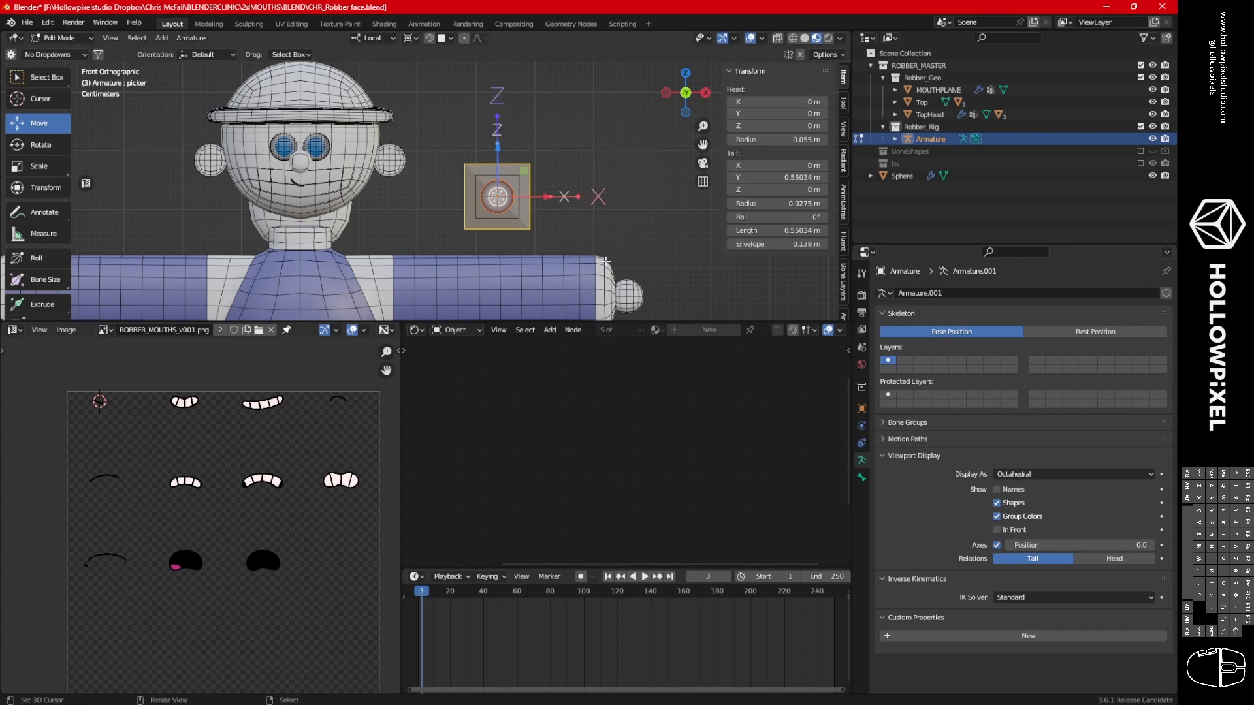
left_click_drag(770, 216, 87, 391)
left_click_drag(799, 216, 798, 217)
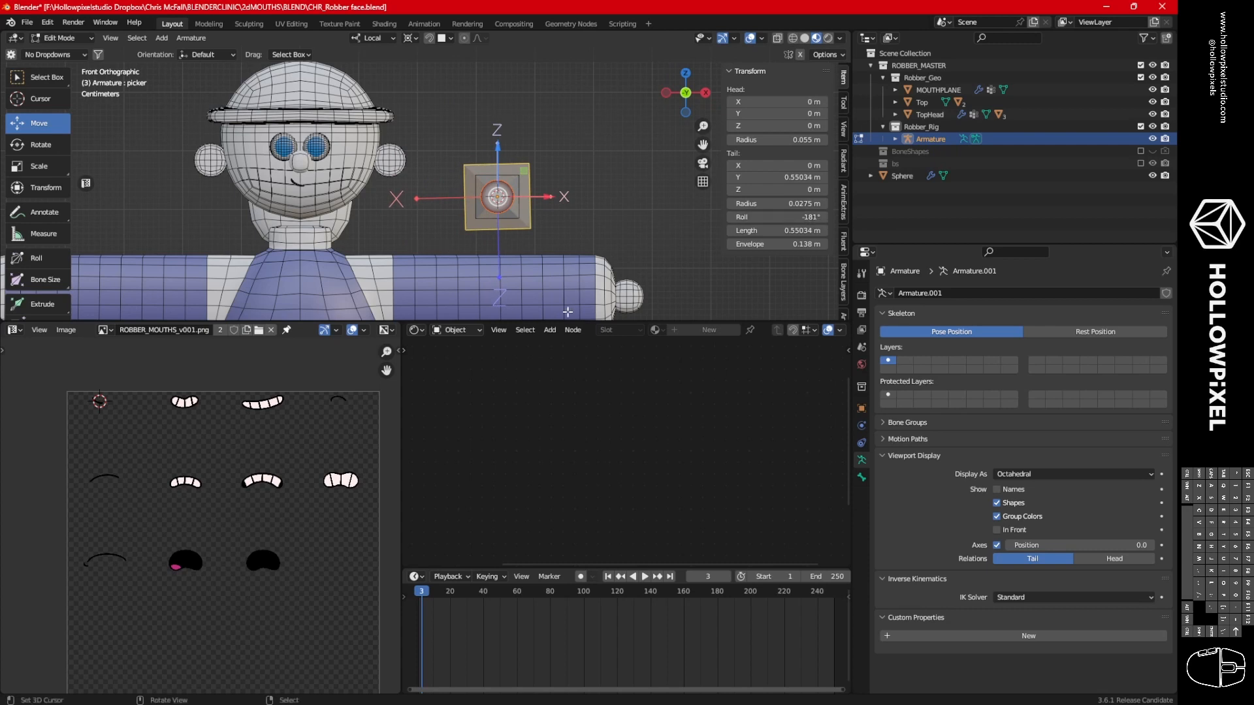
left_click(797, 218)
key("BackSpace")
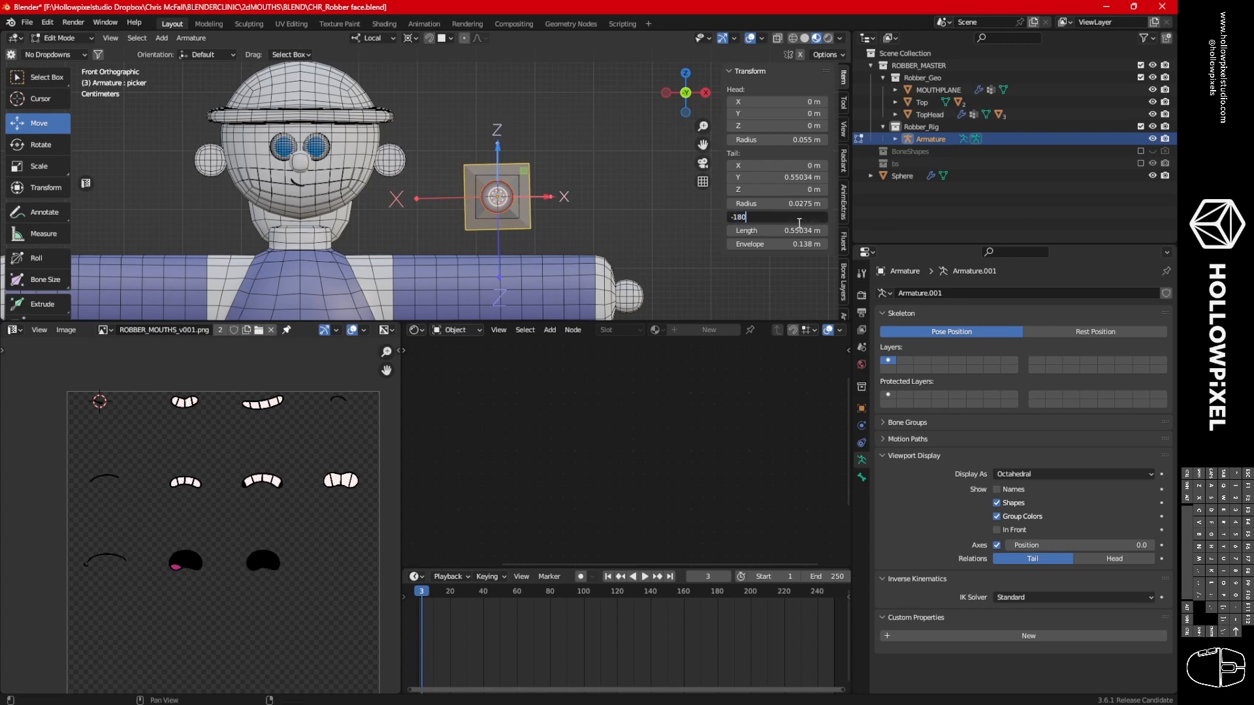
type("-180")
key("Return")
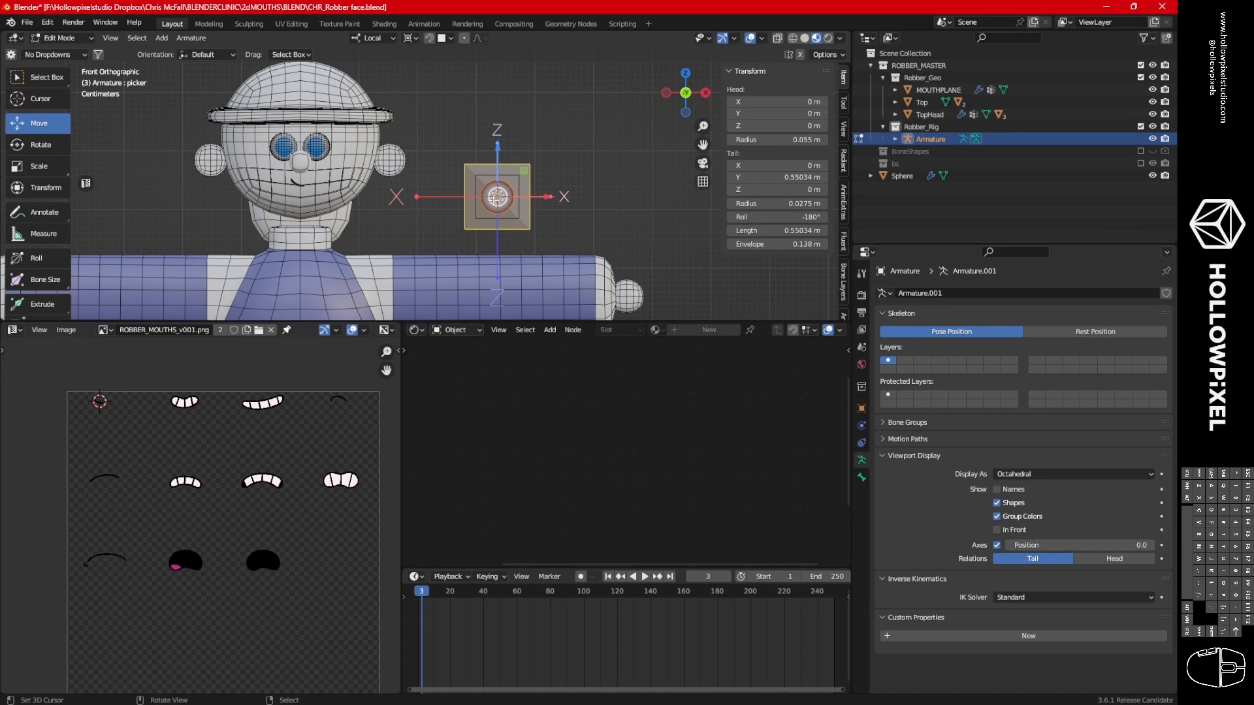
middle_click_drag(635, 220, 600, 202, "shift")
key("Tab")
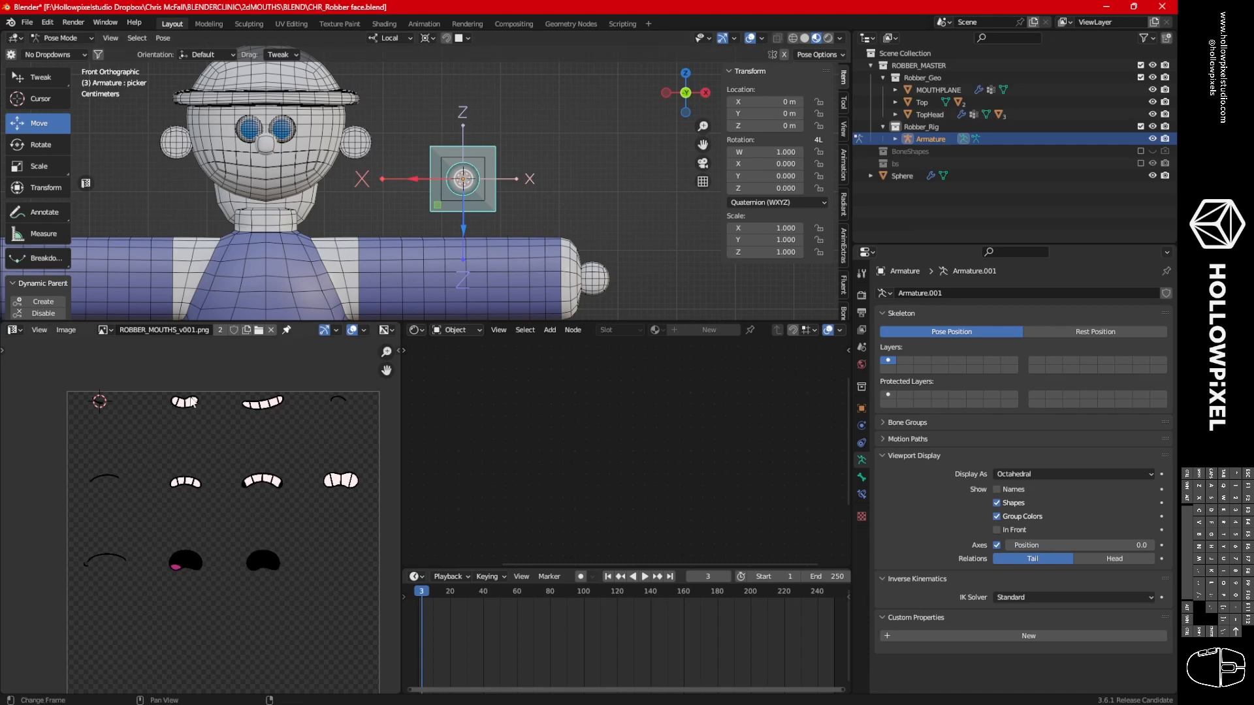
Select all of MOUTHPLANE's mesh in Edit Mode and show its modified edges as a UV editor overlay.
middle_click_drag(319, 513, 319, 480, "shift")
key("Tab")
right_click(284, 160)
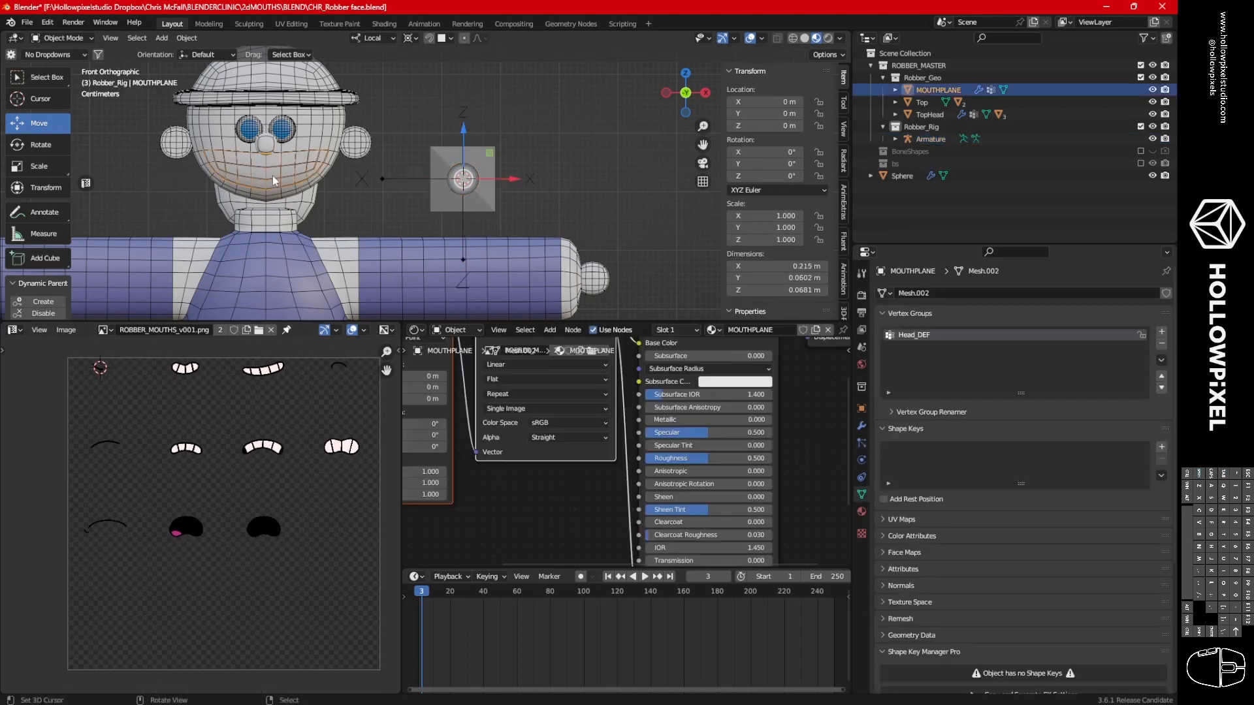
key("Tab")
key("a")
middle_click_drag(360, 568, 358, 563, "shift")
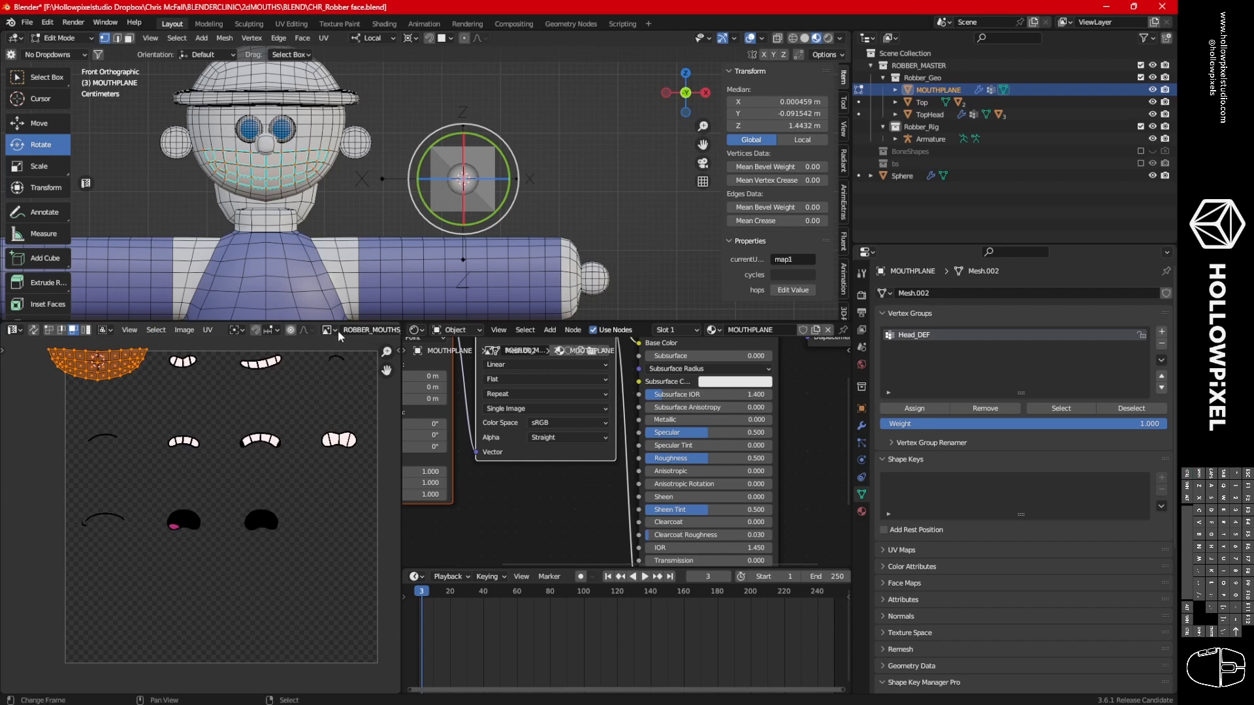
middle_click_drag(371, 332, 178, 341)
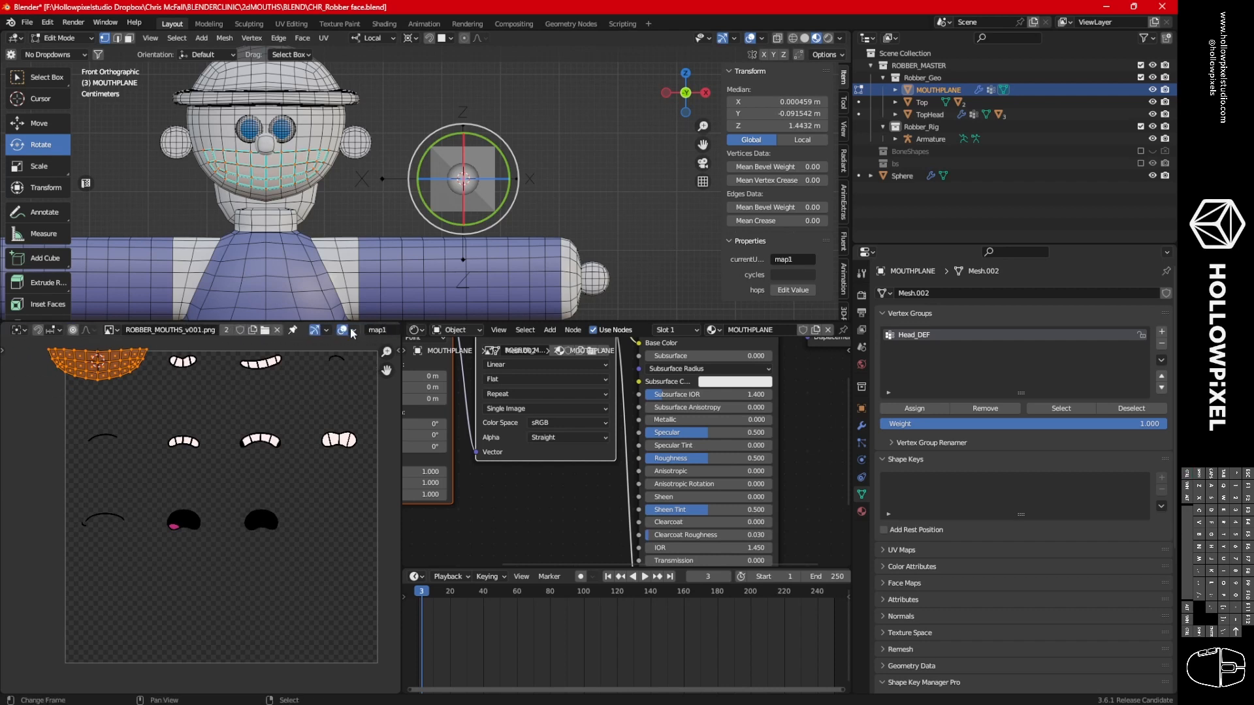
left_click(352, 330)
left_click(286, 533)
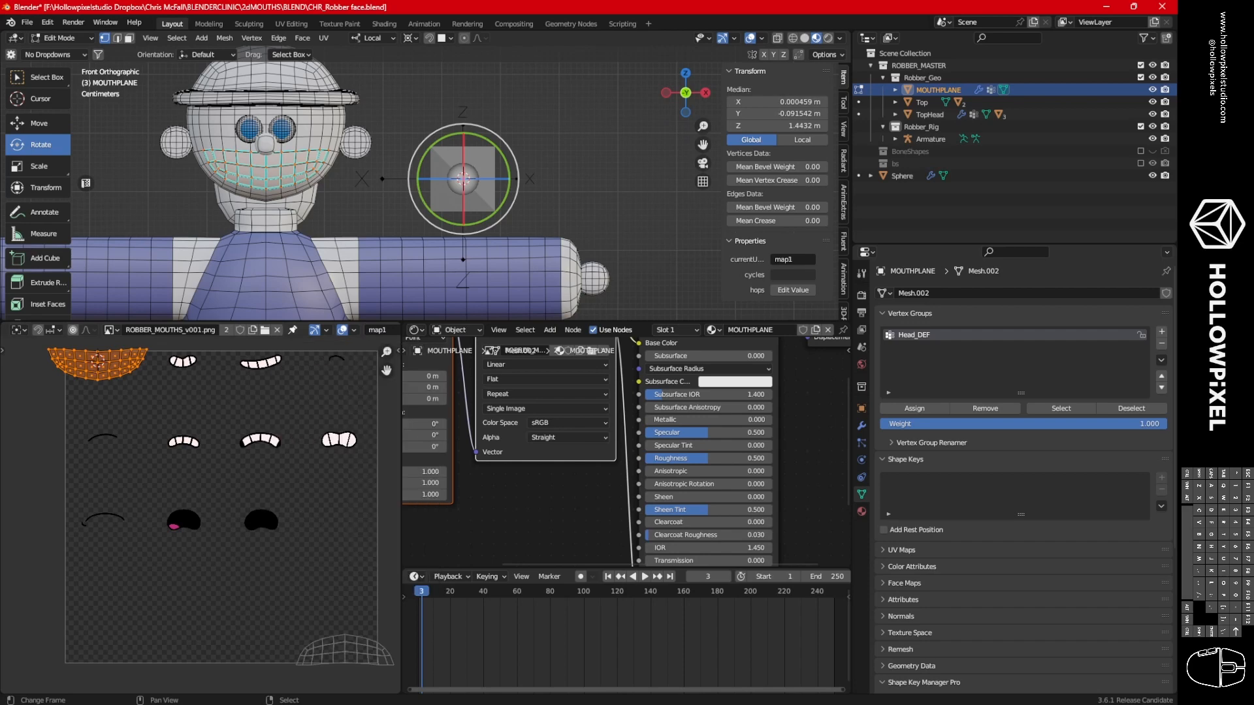
key("Tab")
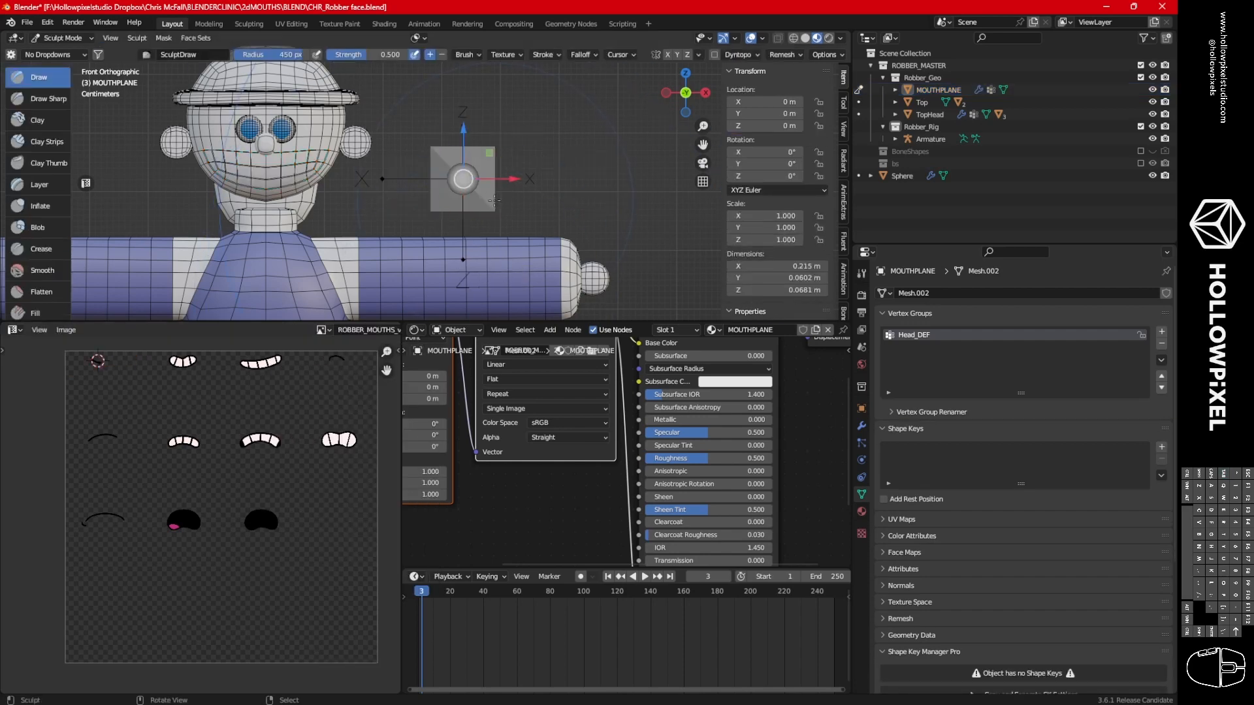
key("ctrl+Tab")
right_click(491, 205)
key("ctrl+Tab")
left_click(496, 197)
key("ctrl+z")
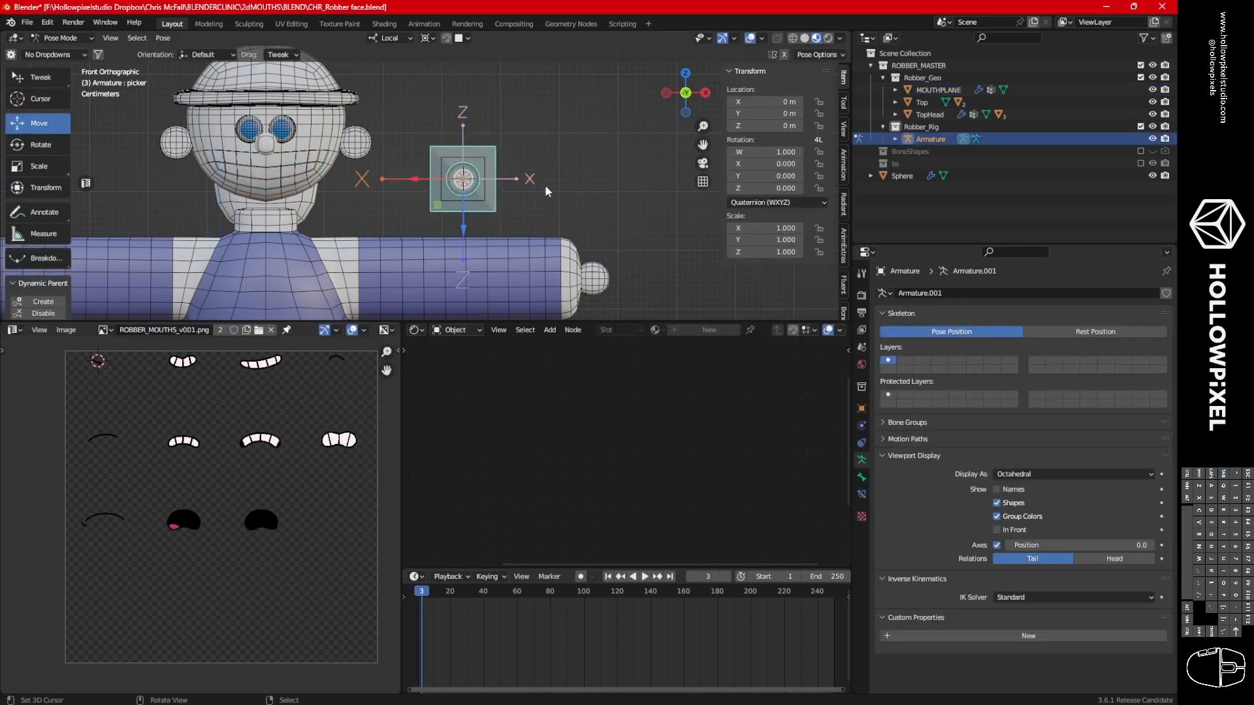
key("ctrl+Tab")
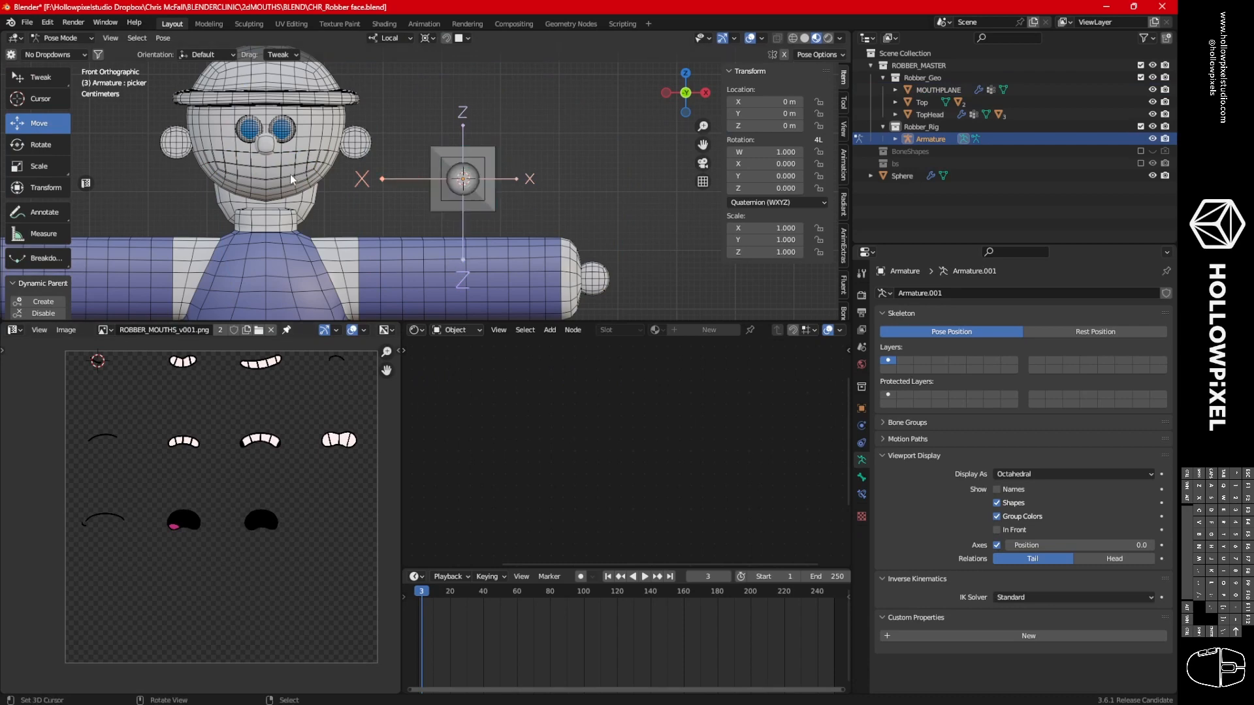
Set the Transform scale of MOUTHPLANE's UVWarp modifier to -1 on both axes.
left_click(271, 175)
key("Tab")
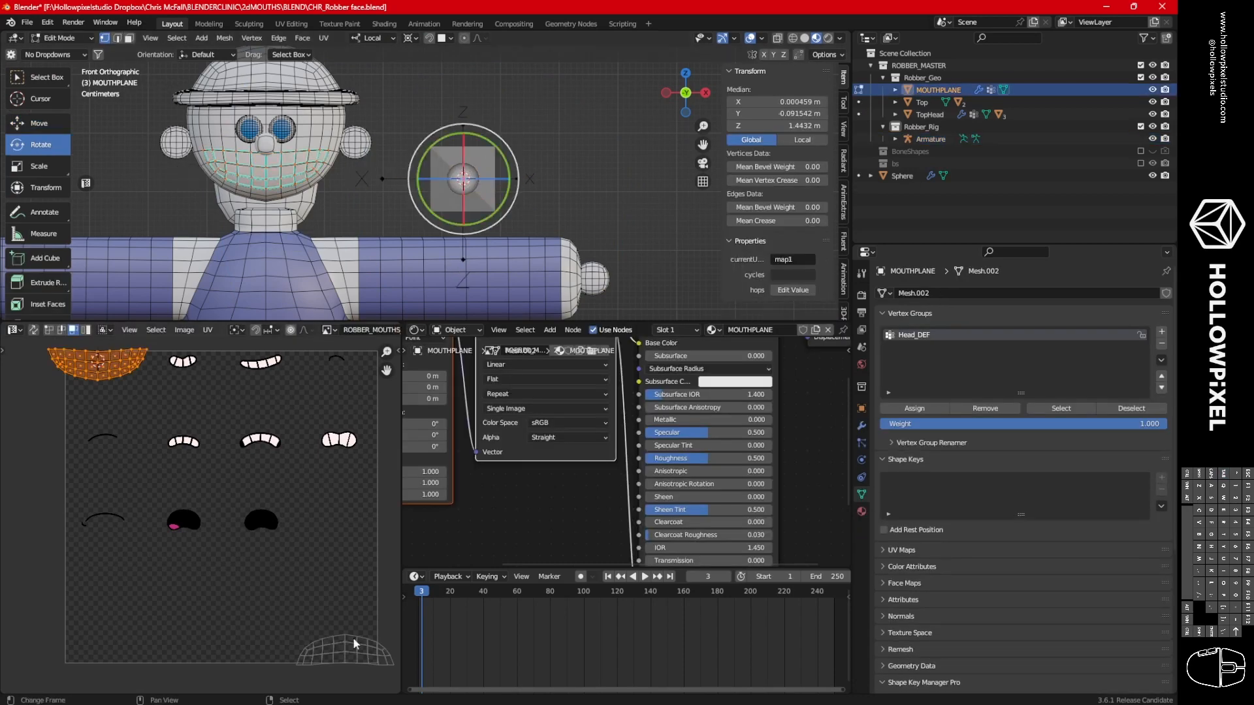
key("Tab")
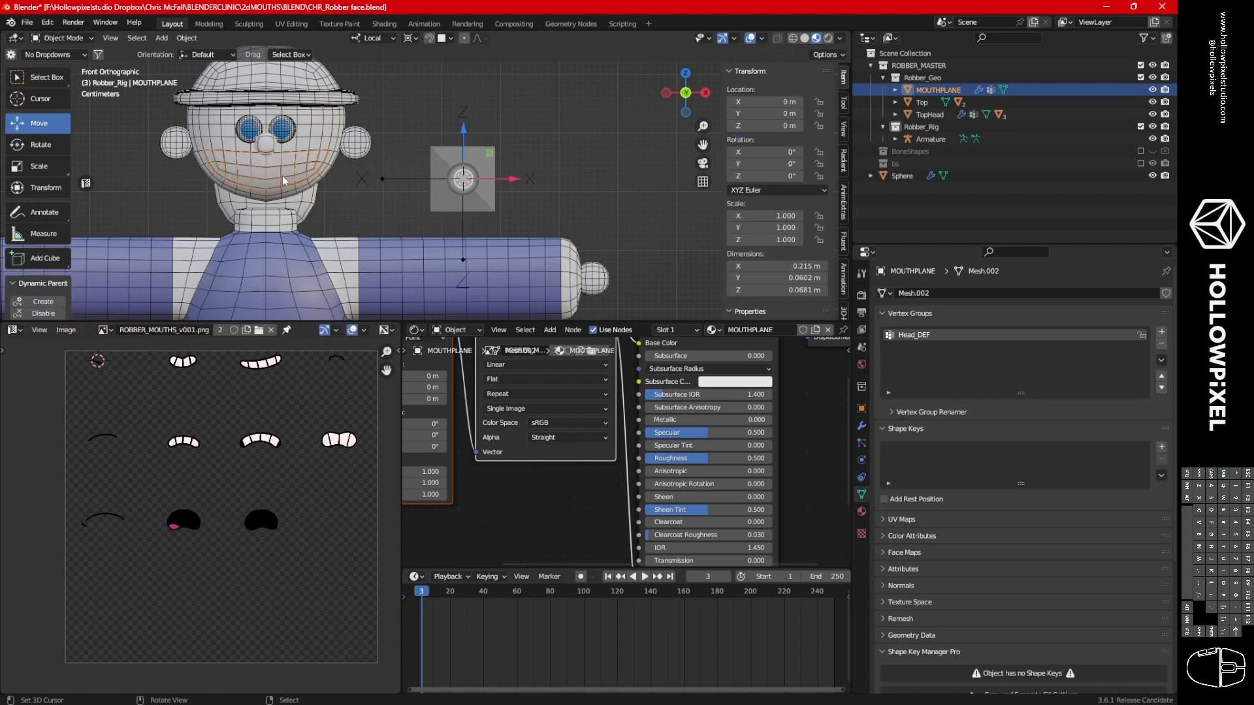
left_click(861, 425)
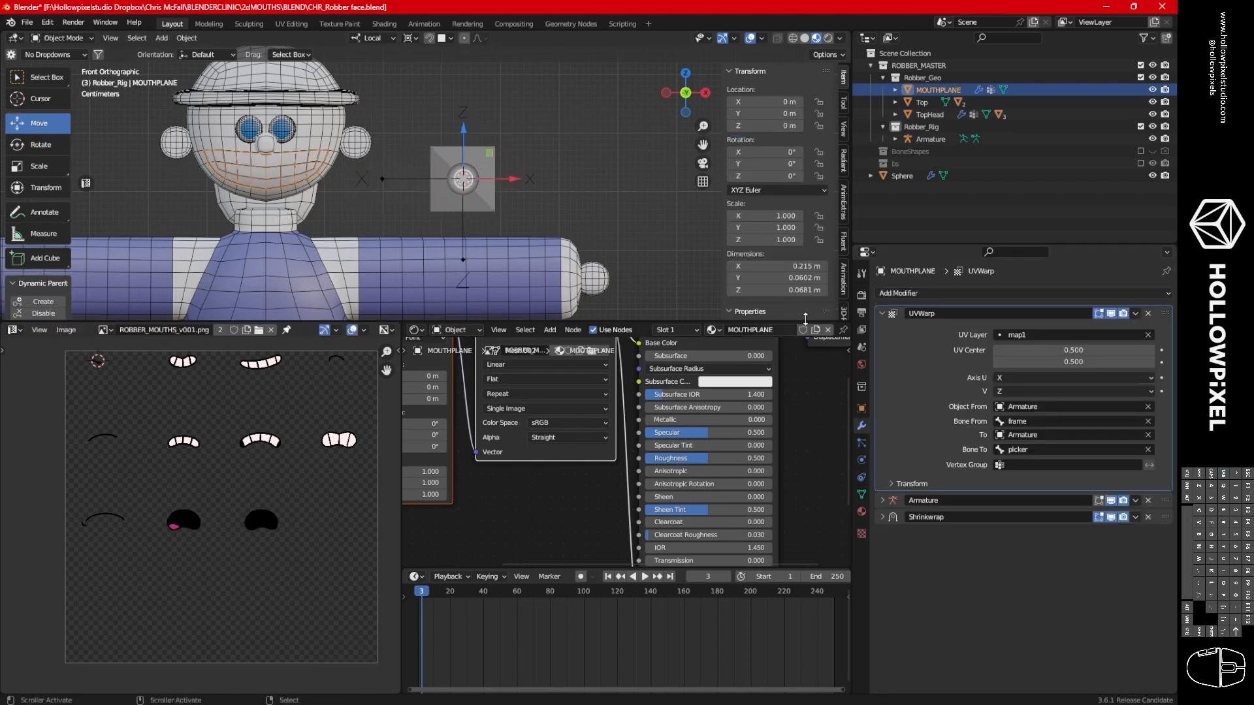
left_click(927, 483)
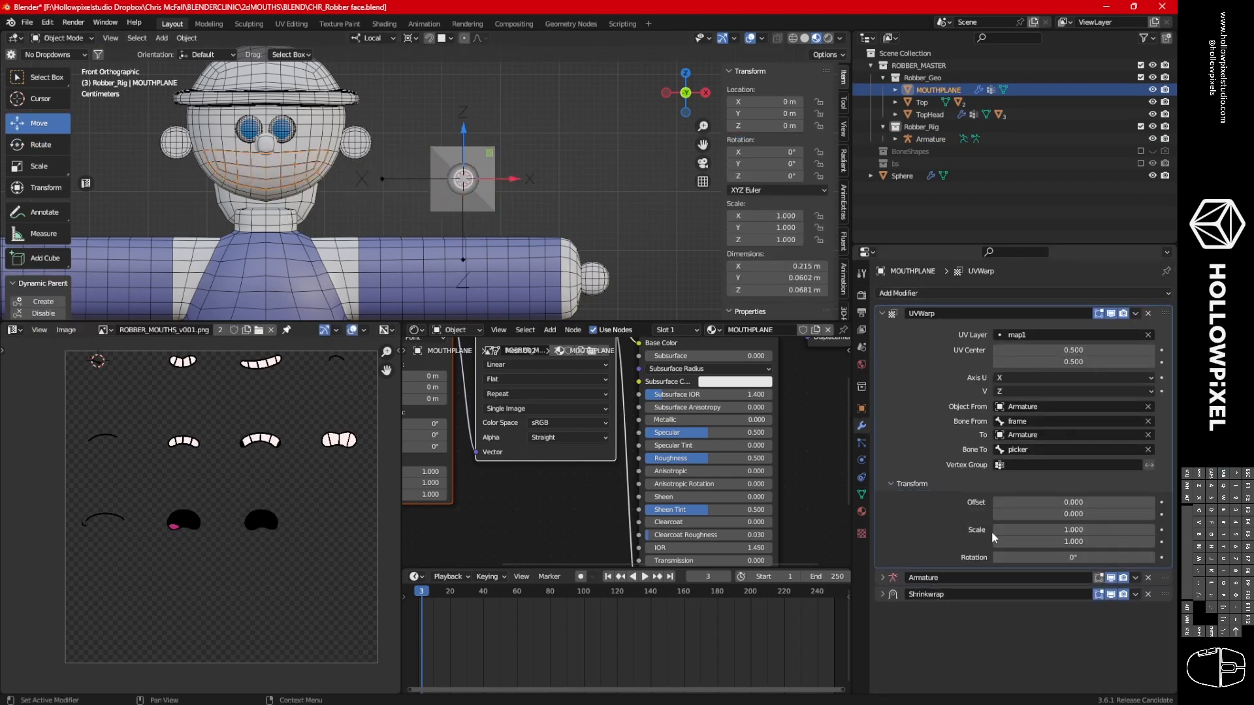
left_click_drag(992, 532, 1063, 542)
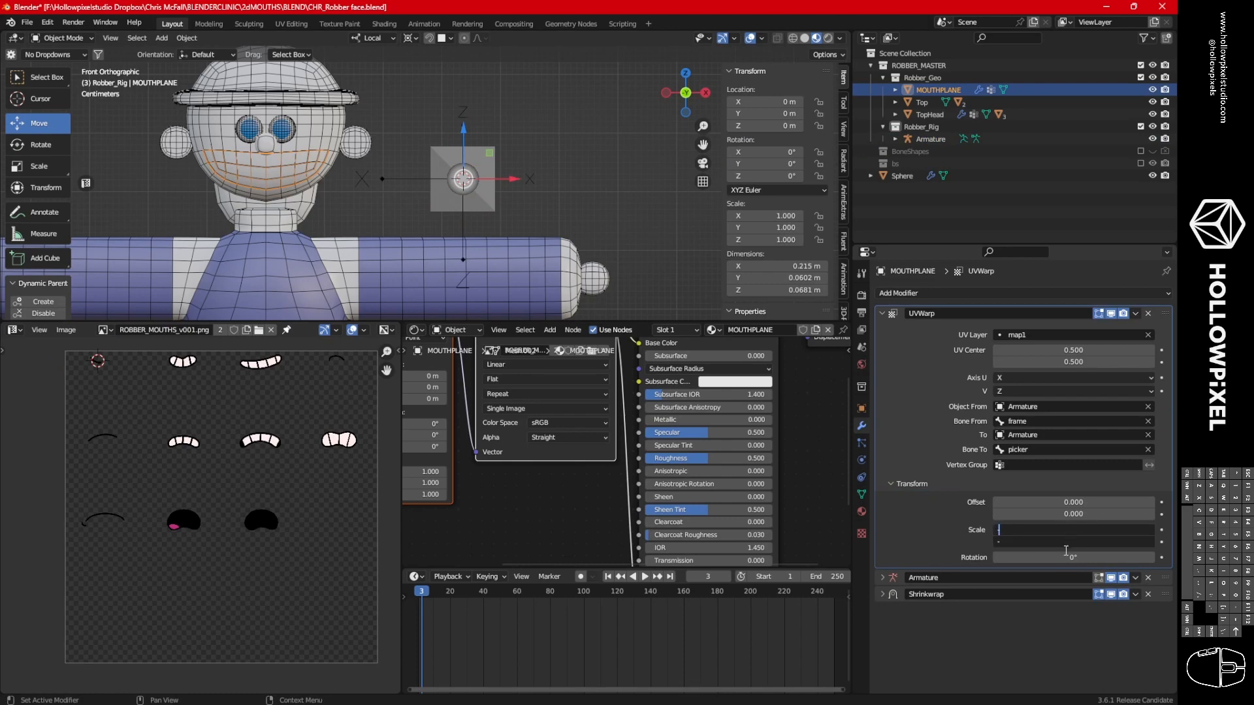
type("-1")
key("Return")
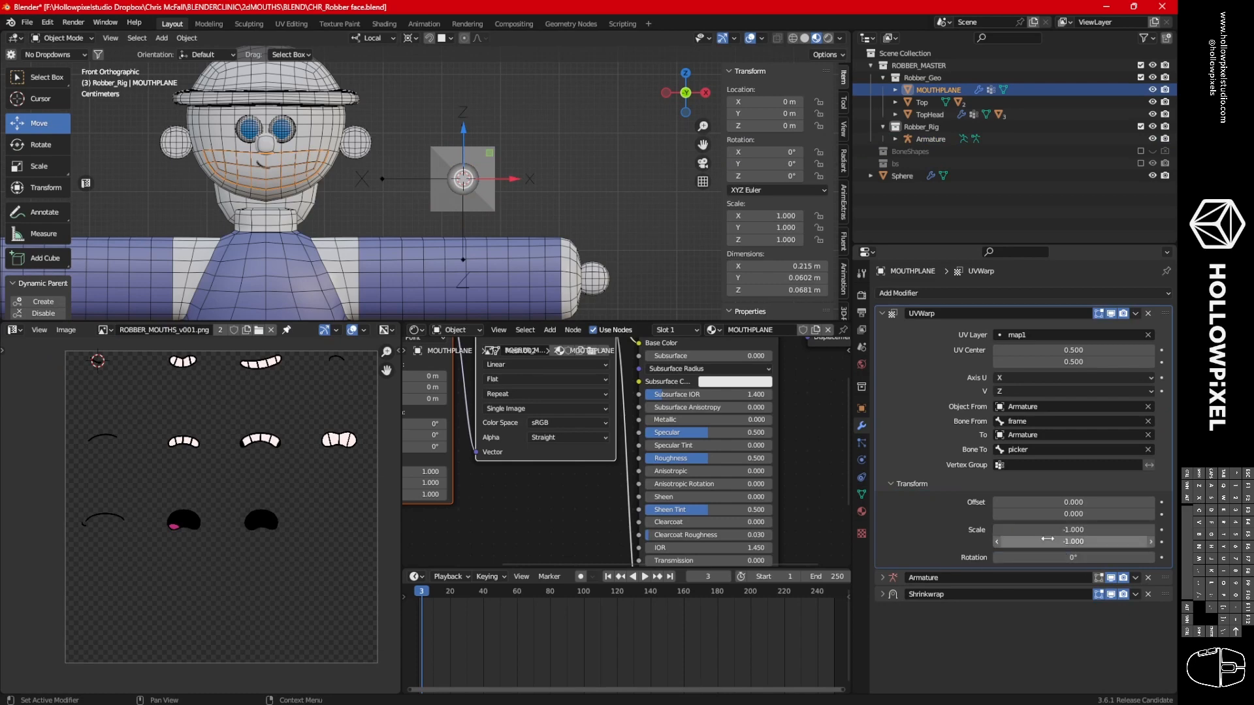
Test the picker bone in Pose Mode by moving it along X and back, and clear its location.
right_click(487, 197)
key("Tab")
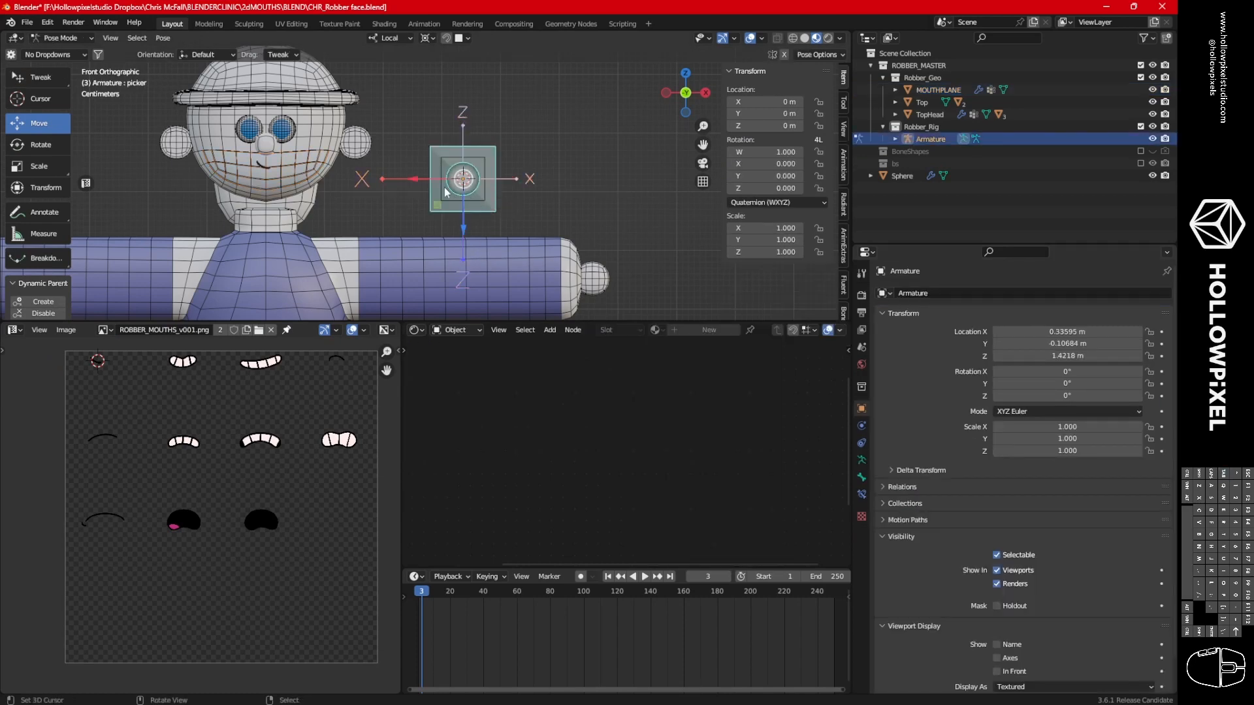
left_click_drag(422, 179, 596, 192)
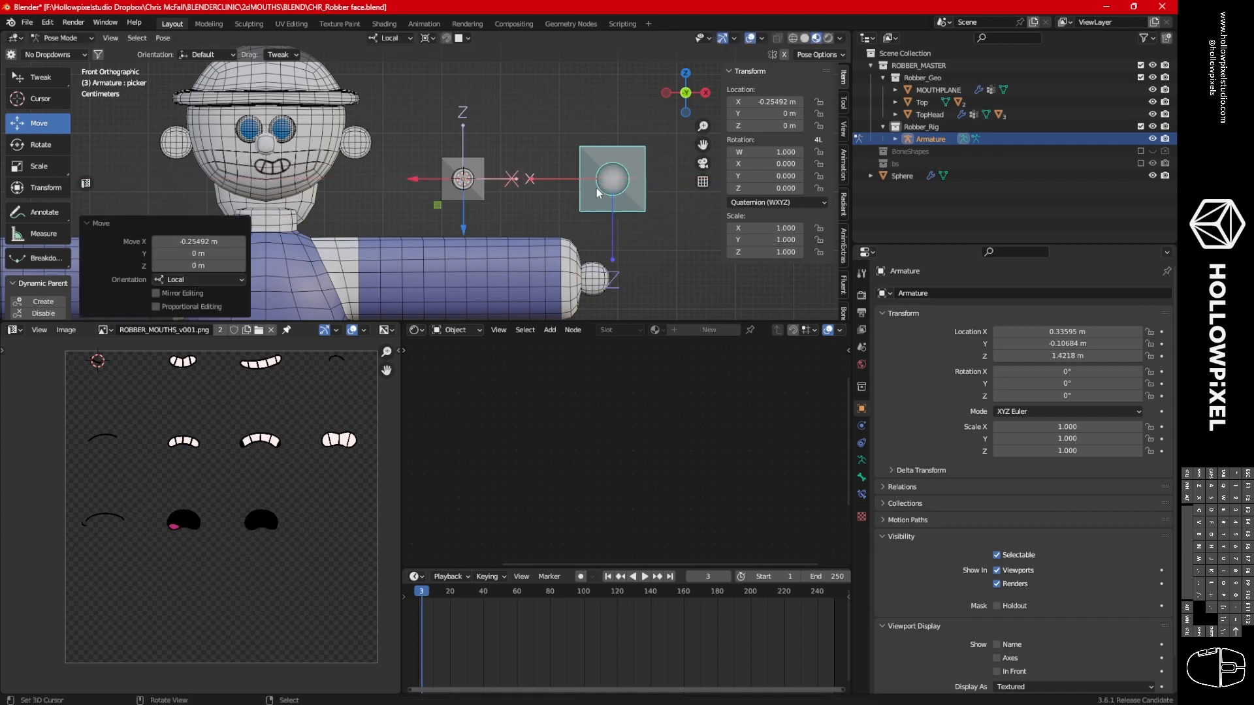
left_click_drag(465, 206, 289, 179)
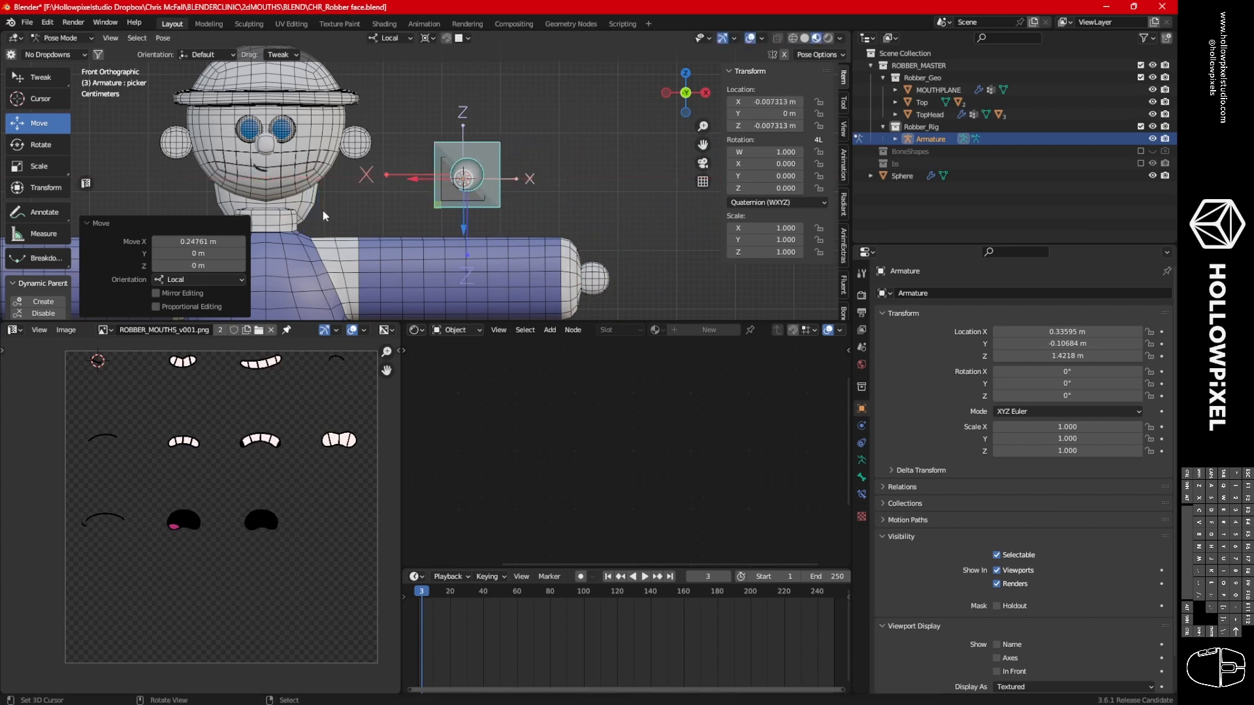
key("a")
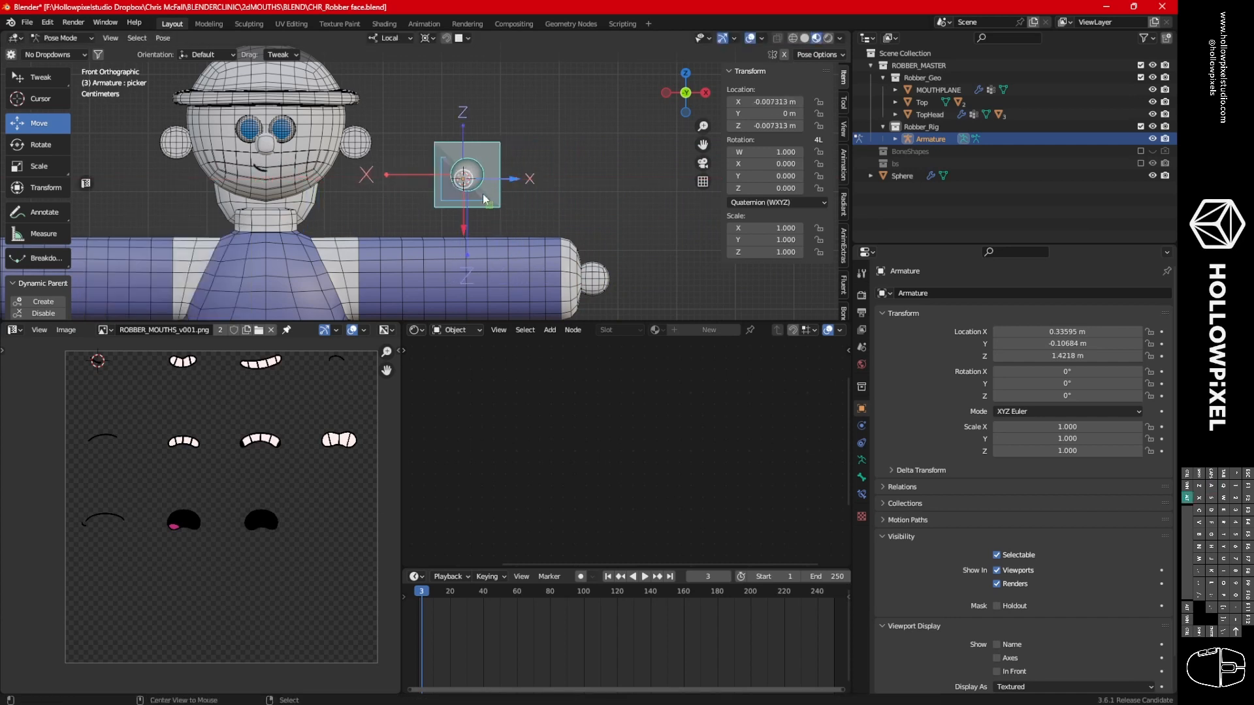
key("alt+g")
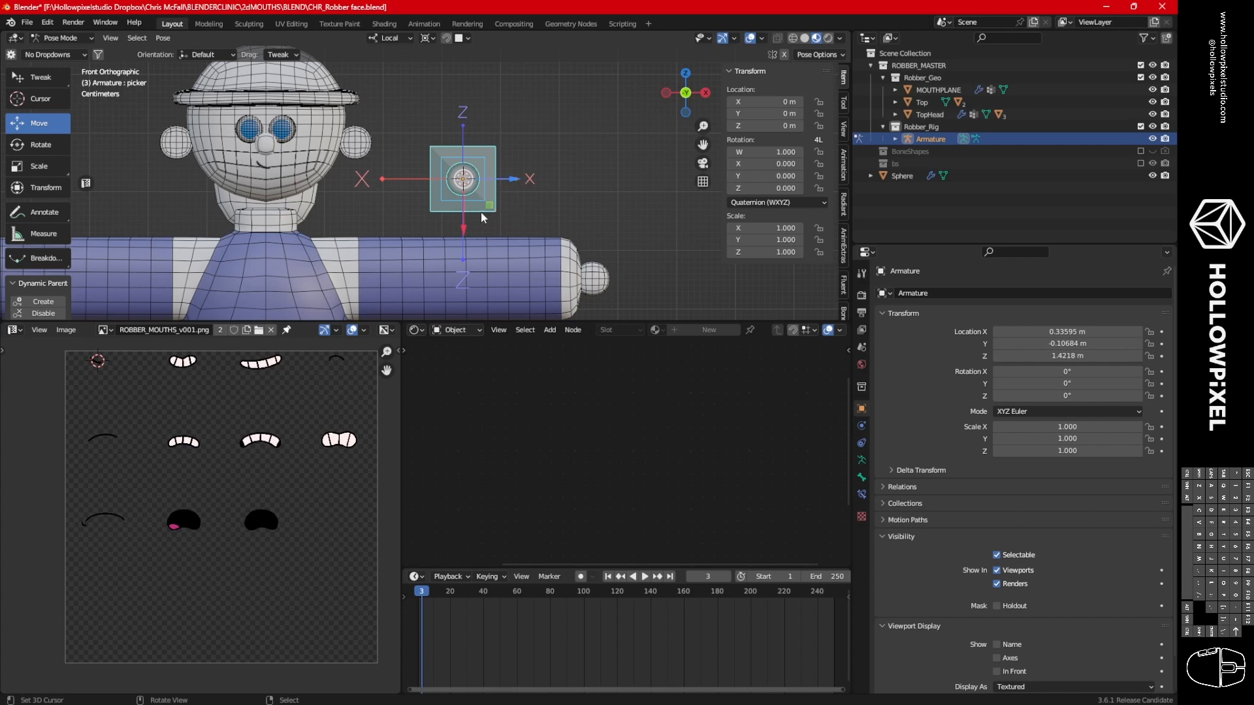
Add a Plain Axes empty in Object Mode and display it as an image using ROBBER_MOUTHS_v001.png.
key("ctrl+Tab")
key("shift+a")
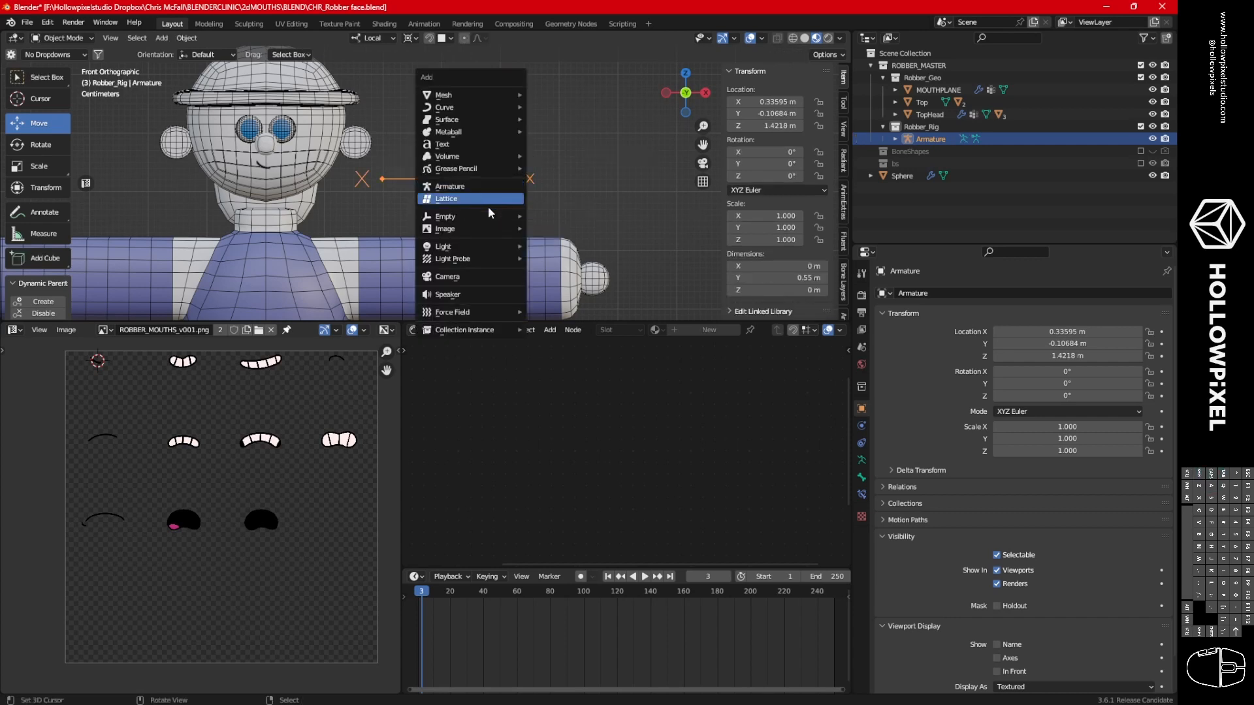
mouse_move(490, 221)
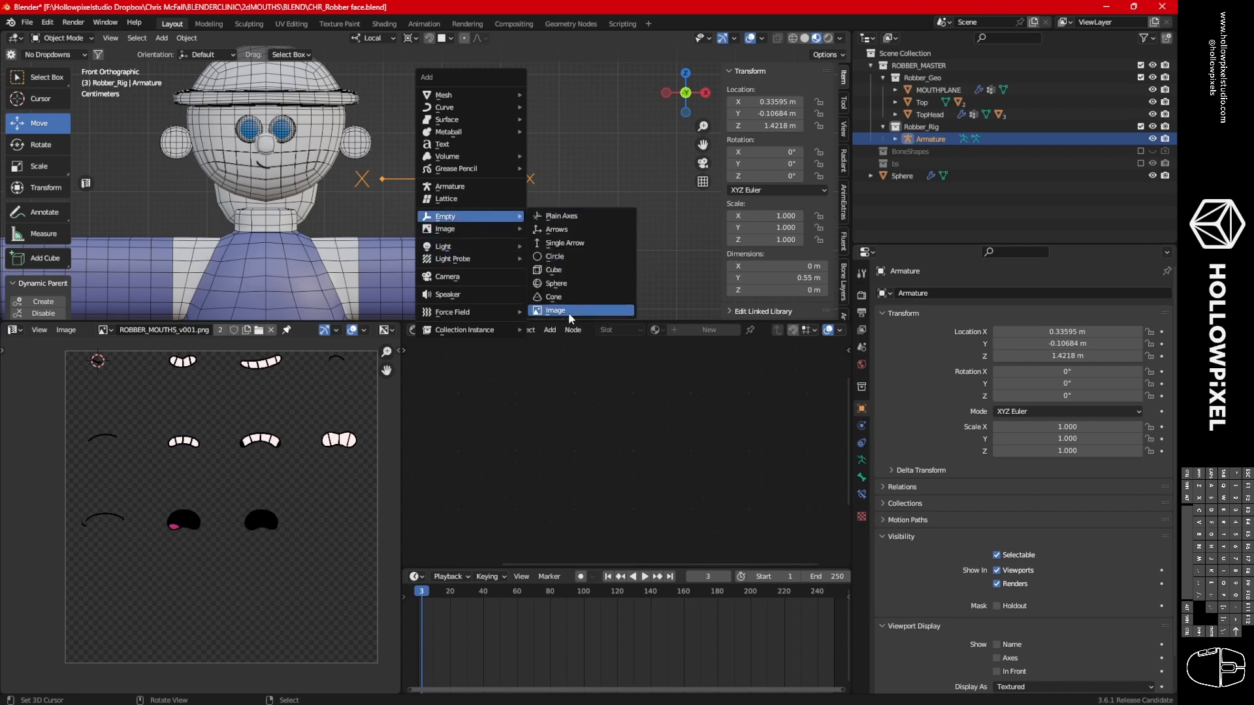
left_click(559, 216)
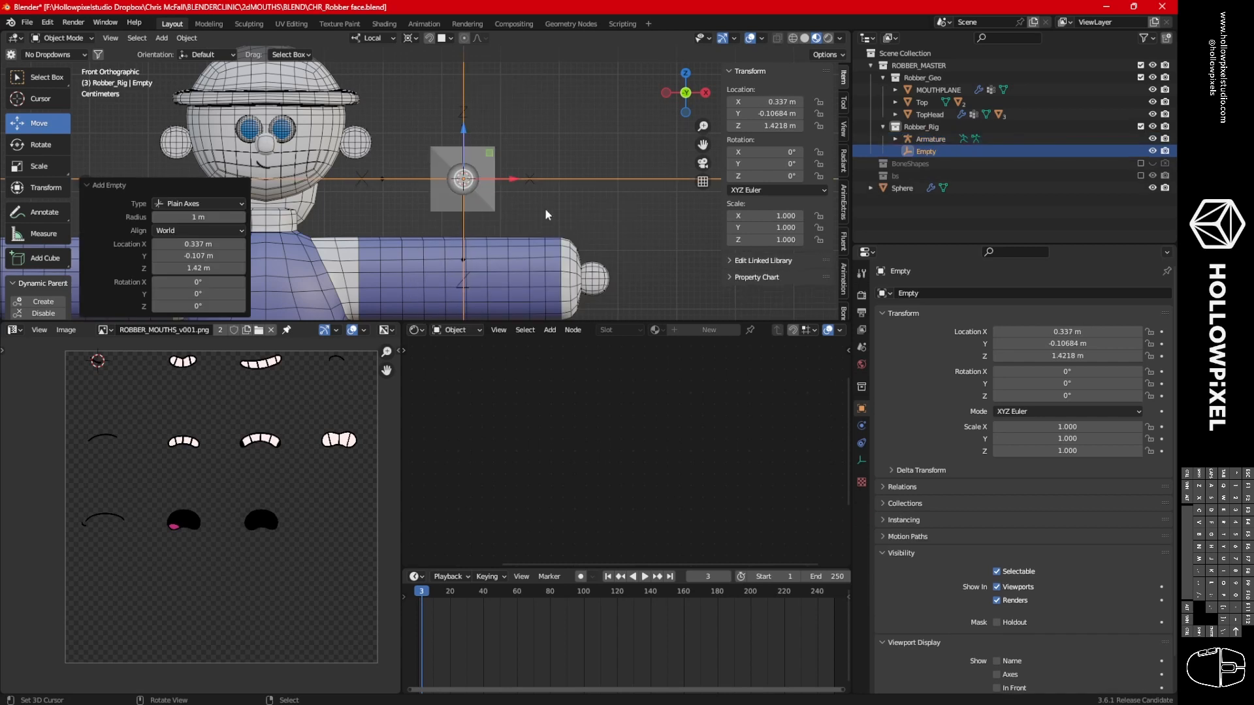
left_click(861, 460)
left_click(1035, 309)
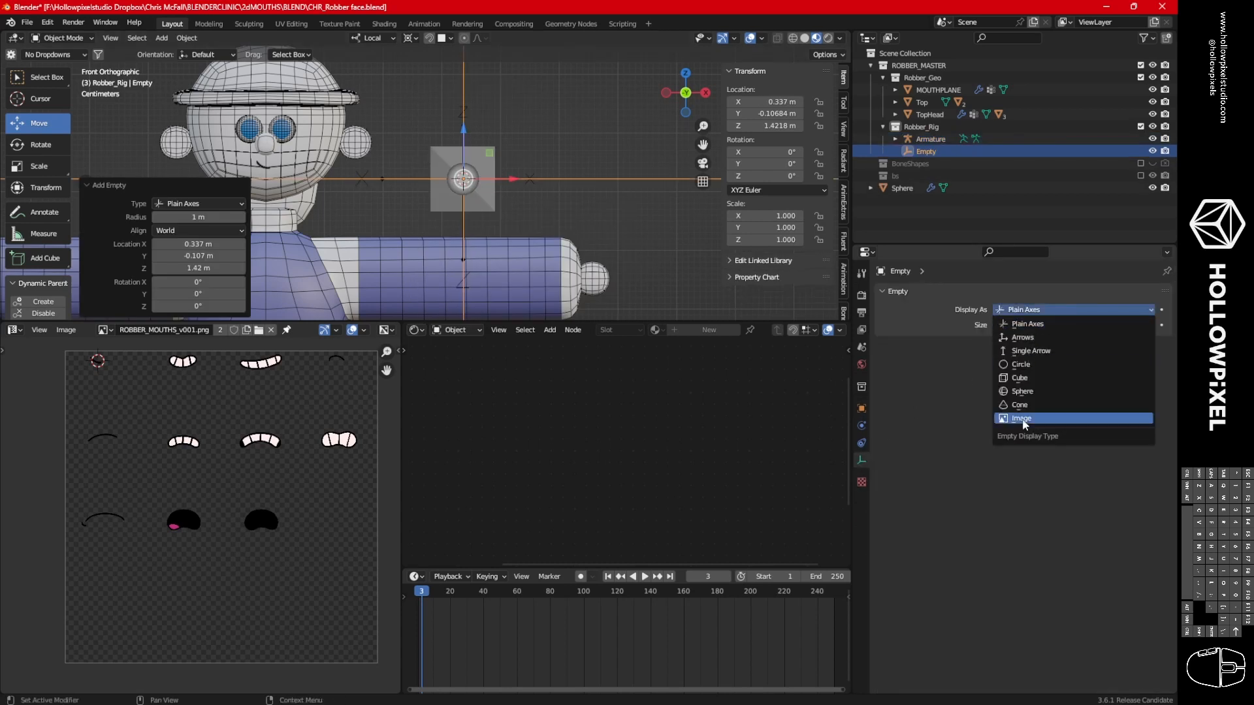
left_click(1037, 421)
left_click(888, 475)
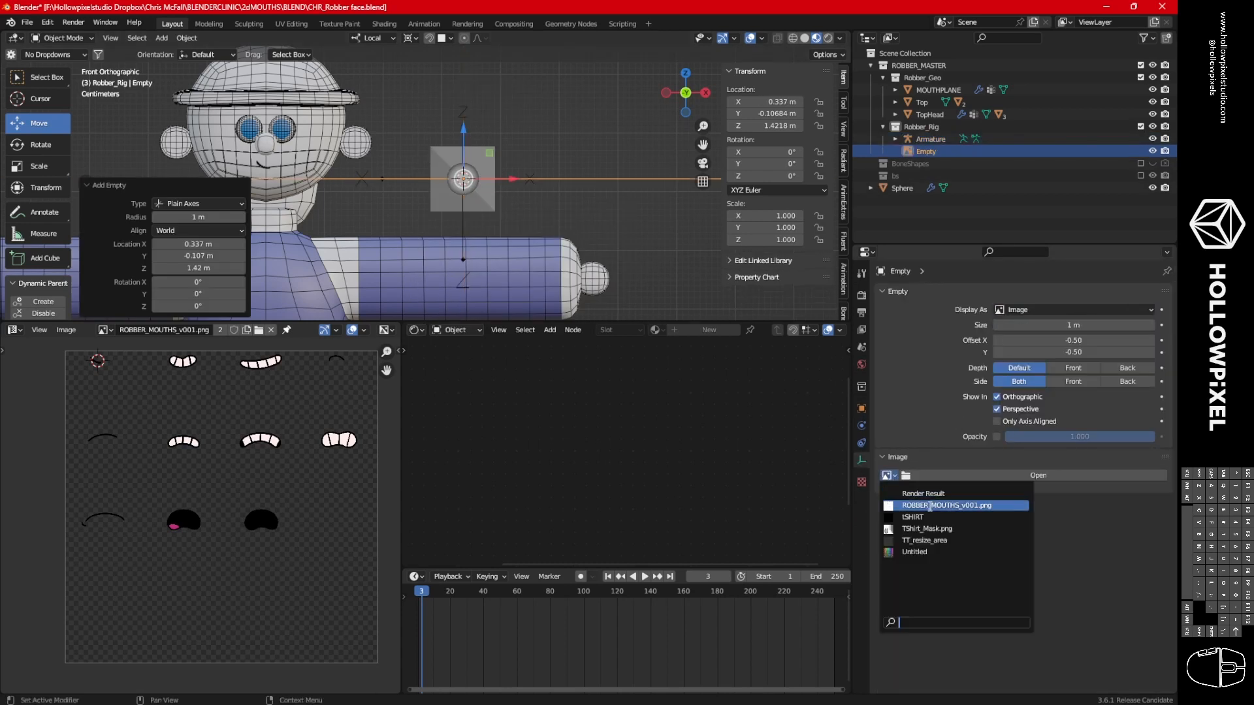
left_click(923, 506)
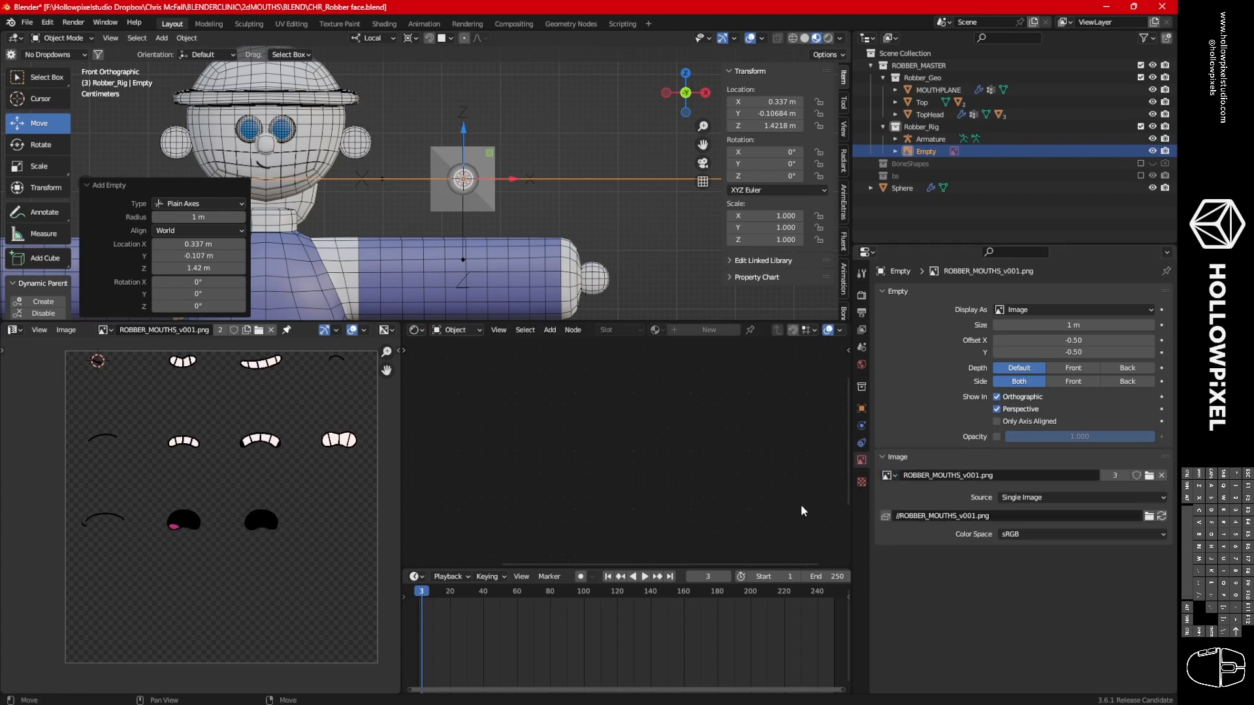
Rotate the image empty -90° about its local X axis.
mouse_move(597, 181)
middle_mouse_down()
mouse_move(601, 235)
mouse_move(585, 194)
middle_mouse_up()
key("r")
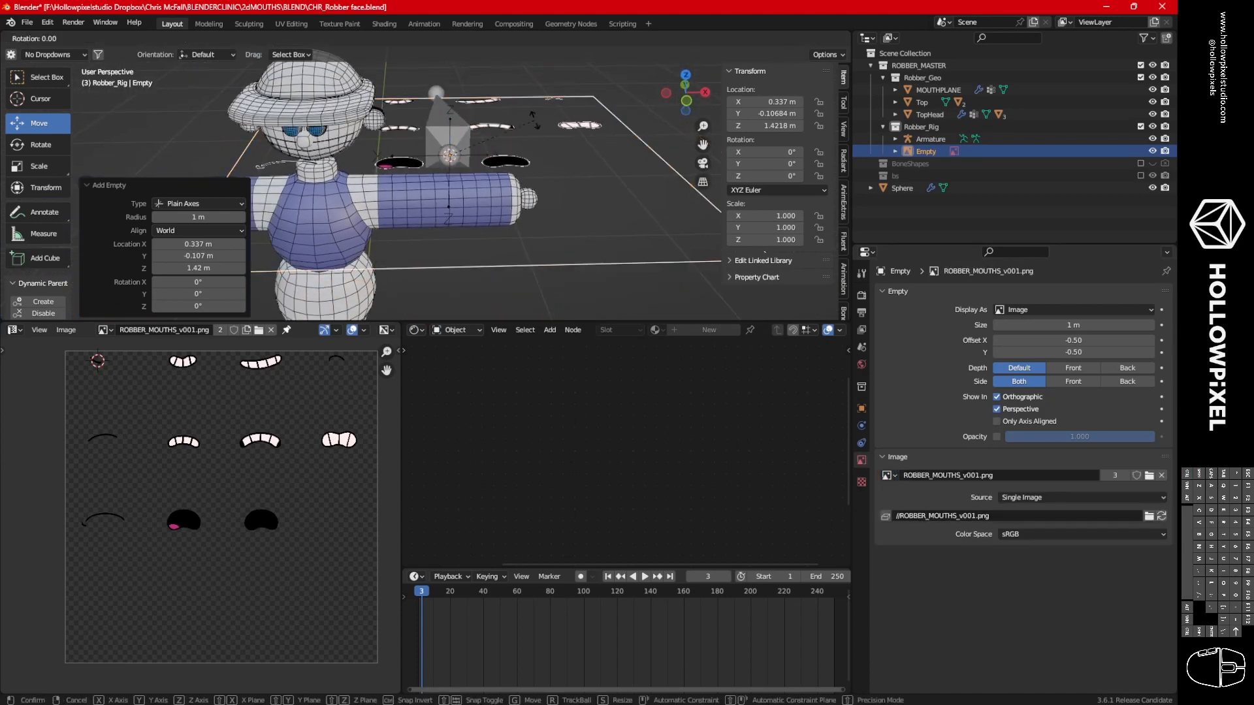
key("x")
key("x")
type("-90")
key("Return")
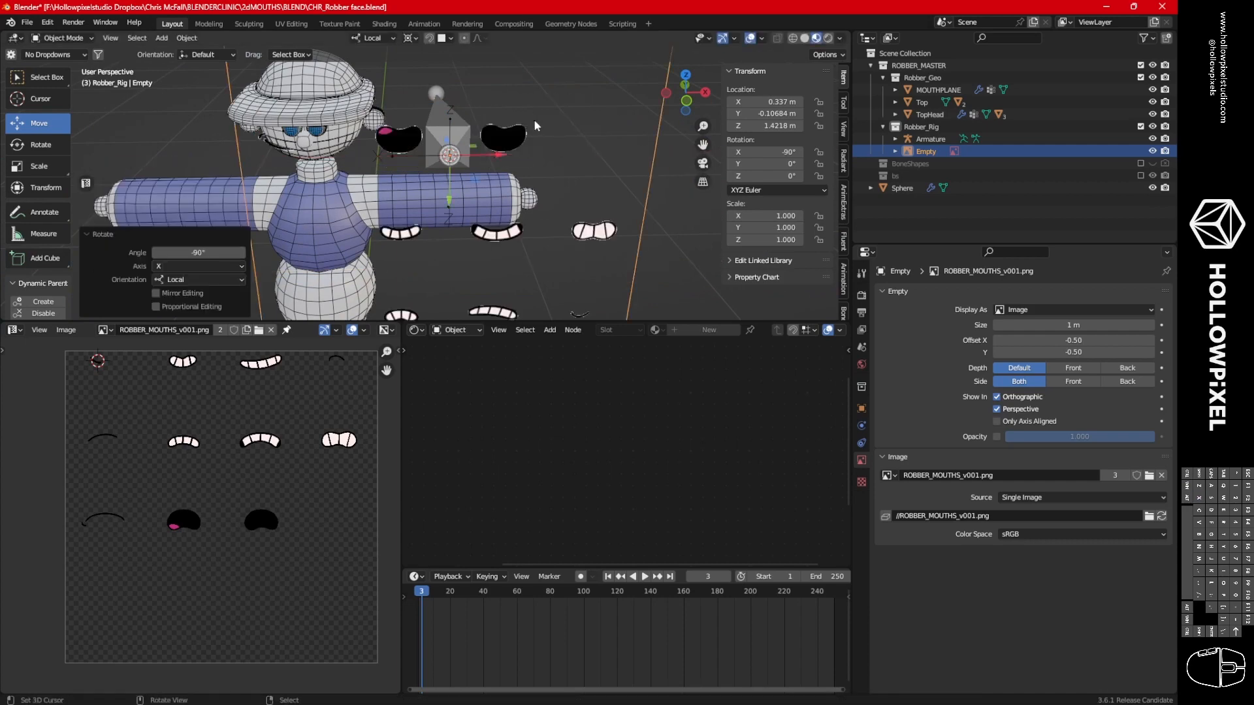
Rotate the image empty a further 180° about its local X axis to turn the mouth sheet upright.
key("r")
key("x")
key("x")
type("180")
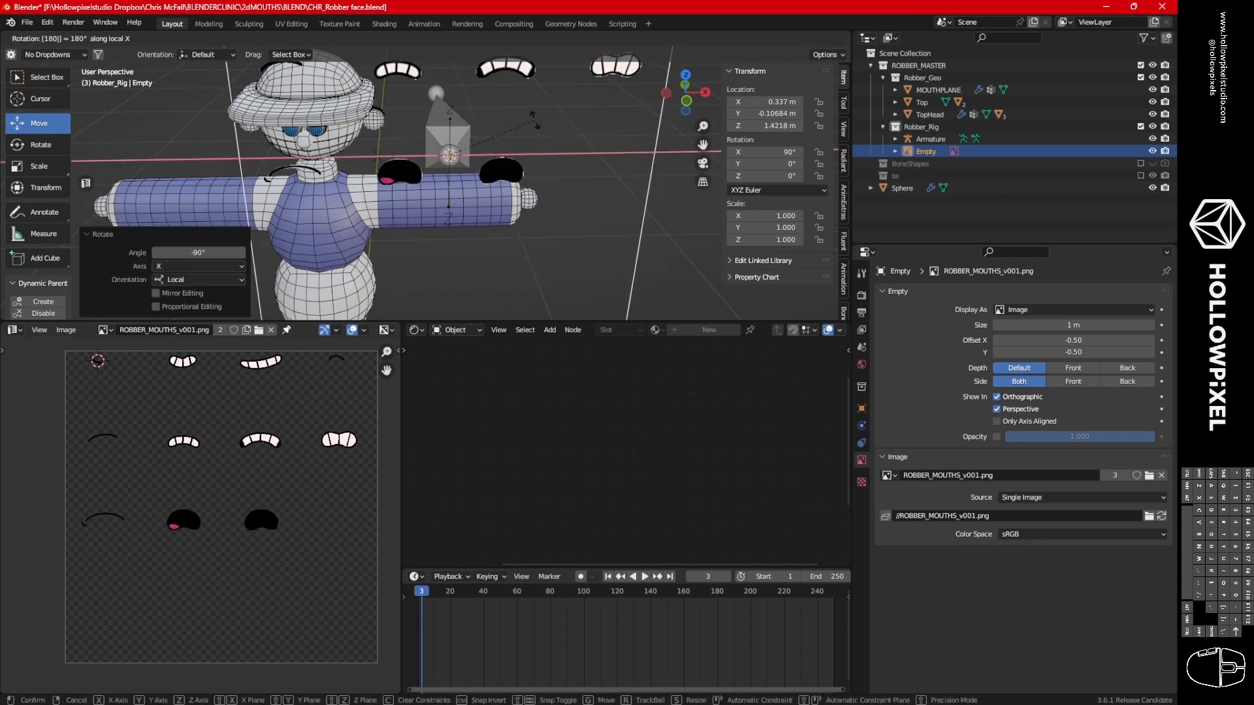
key("Return")
Move the image empty about 0.38 m along local X and -0.45 m along local Y, lining its first mouth up with the frame.
key("KP_1")
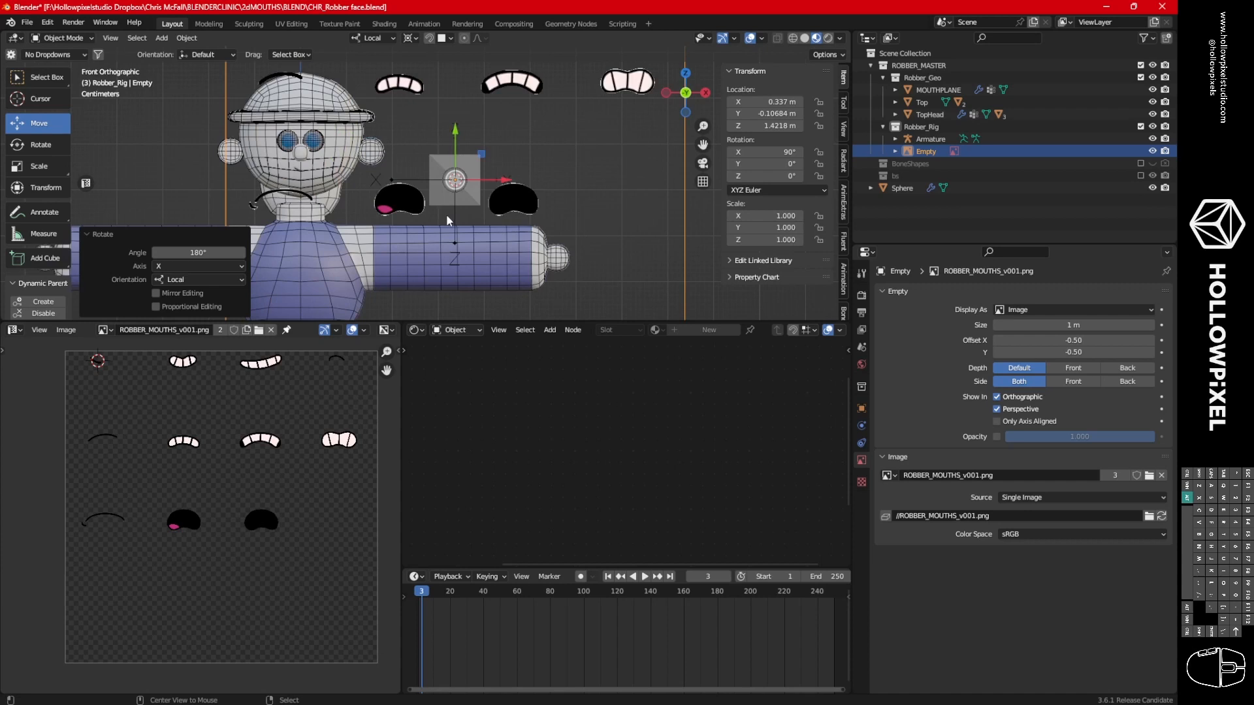
key("g")
key("x")
key("x")
left_click(500, 179)
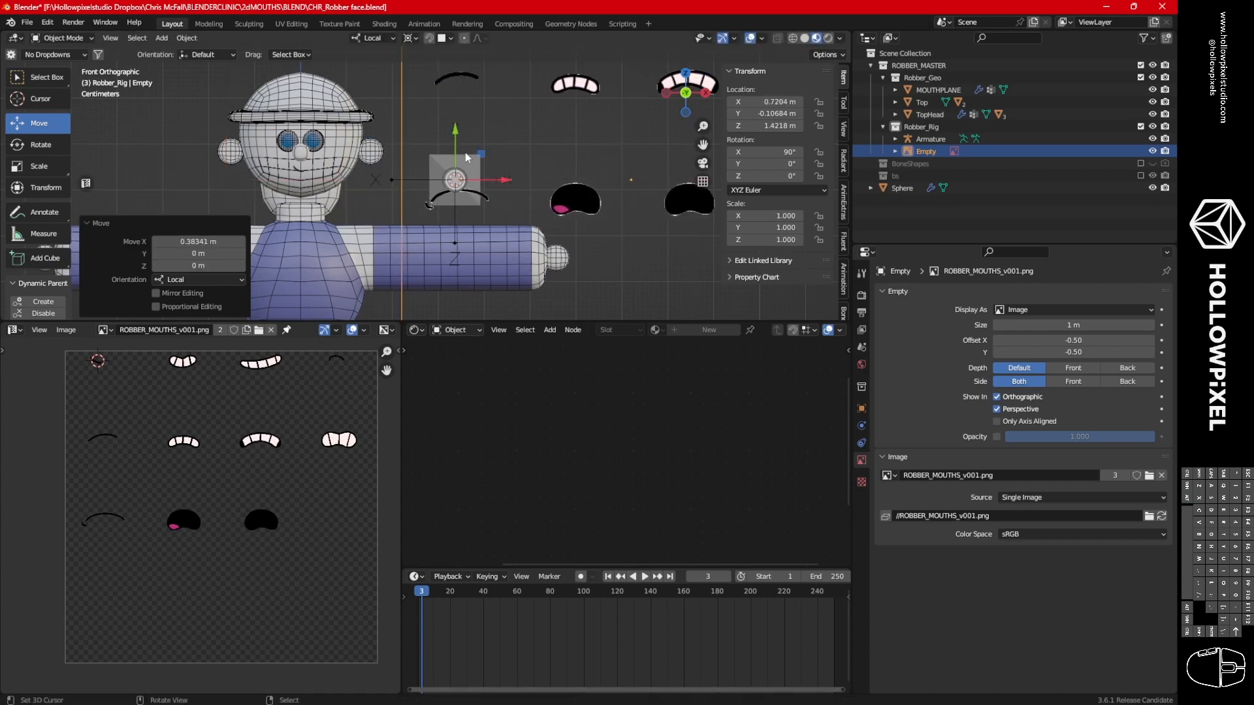
key("g")
key("y")
key("y")
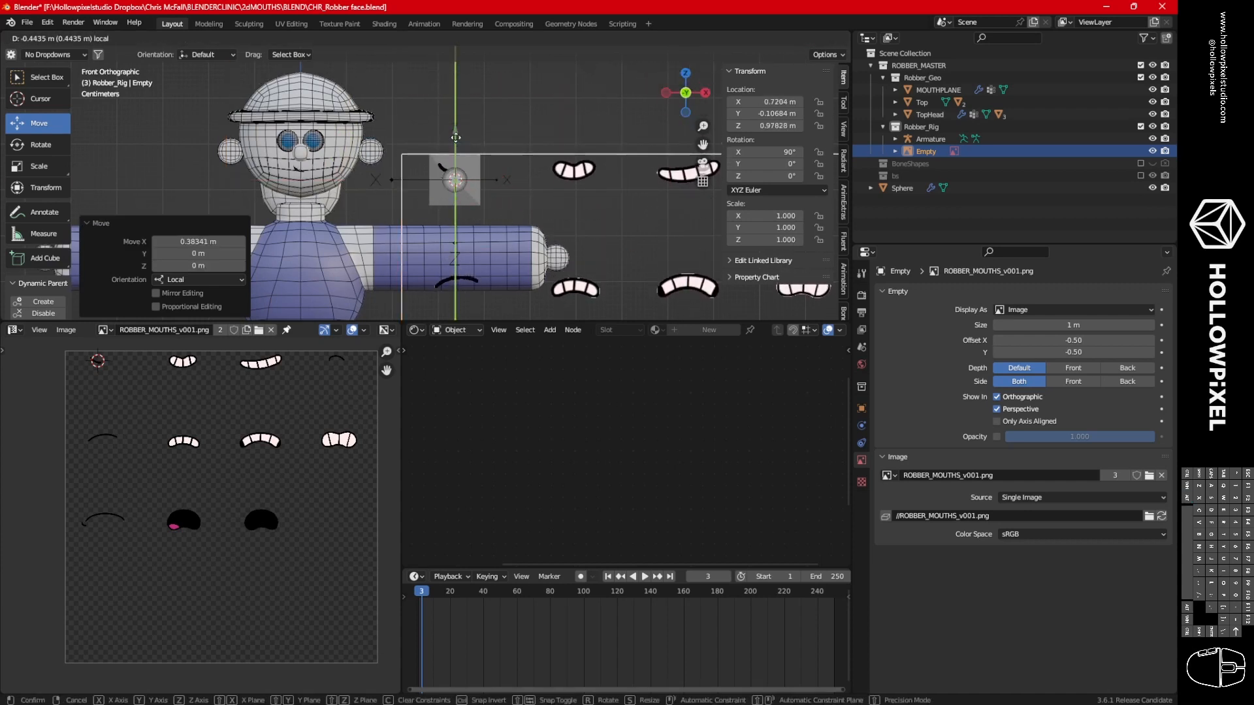
left_click(456, 139)
middle_click_drag(519, 298, 518, 236, "shift")
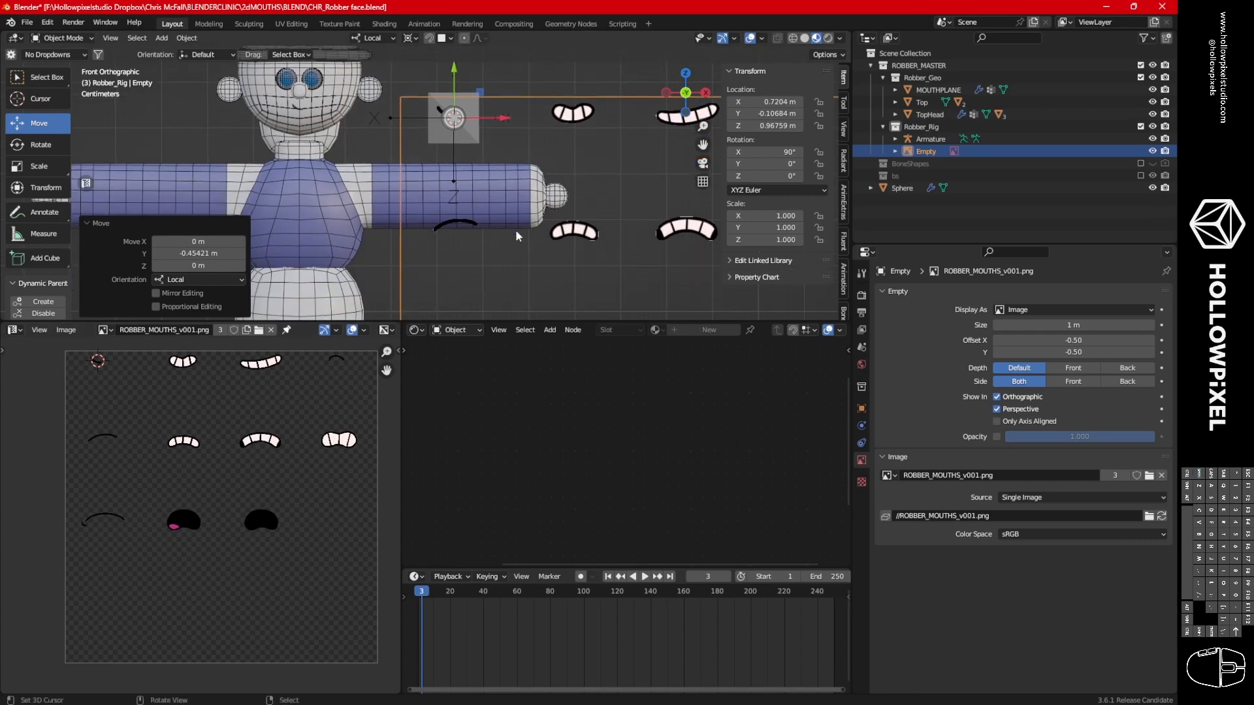
left_click_drag(499, 116, 505, 117)
left_click_drag(454, 77, 454, 77)
Select the Armature and, in Pose Mode, move the picker bone about 0.51 m along global X onto the third mouth.
middle_click_drag(550, 140, 547, 195, "shift")
key("Tab")
right_click(473, 187)
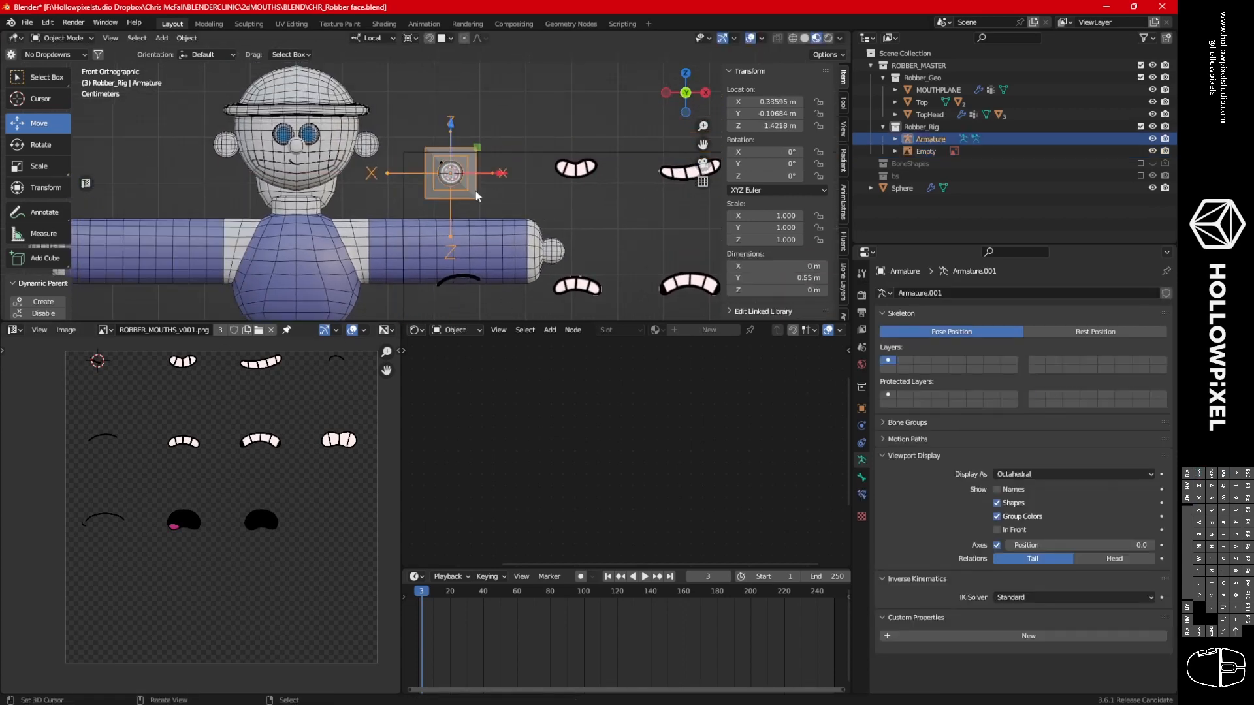
key("Tab")
key("g")
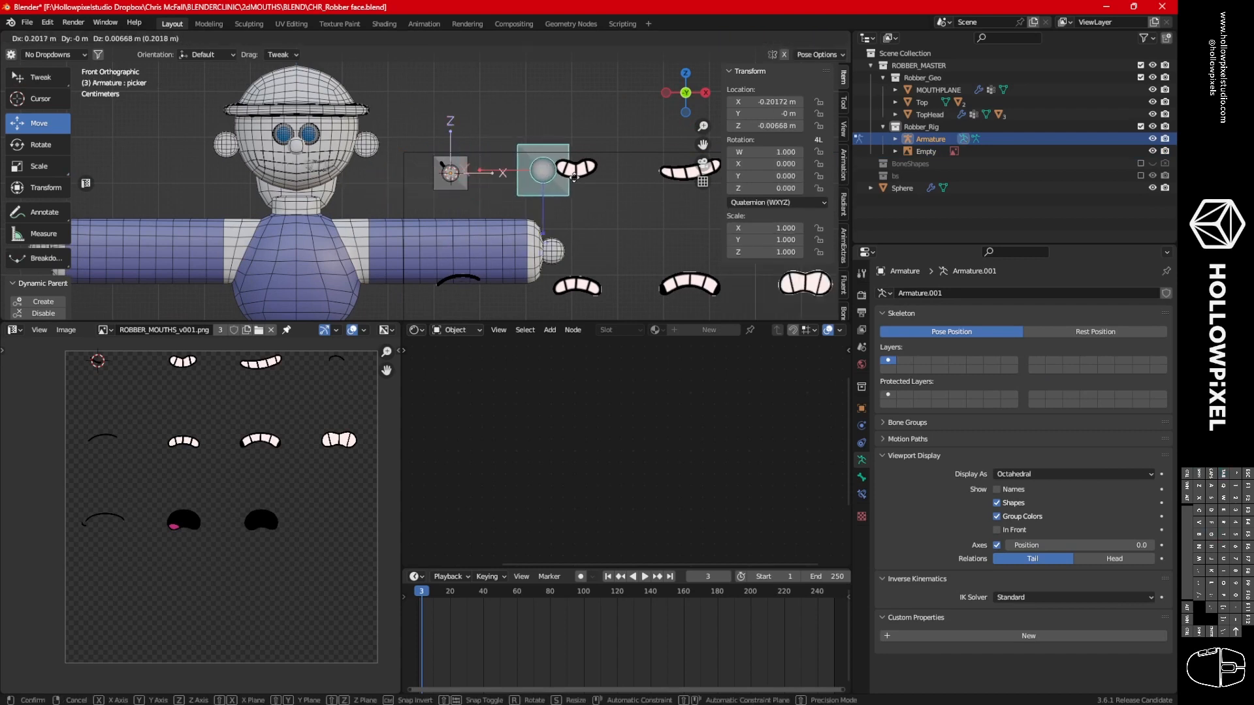
key("x")
left_click(715, 183)
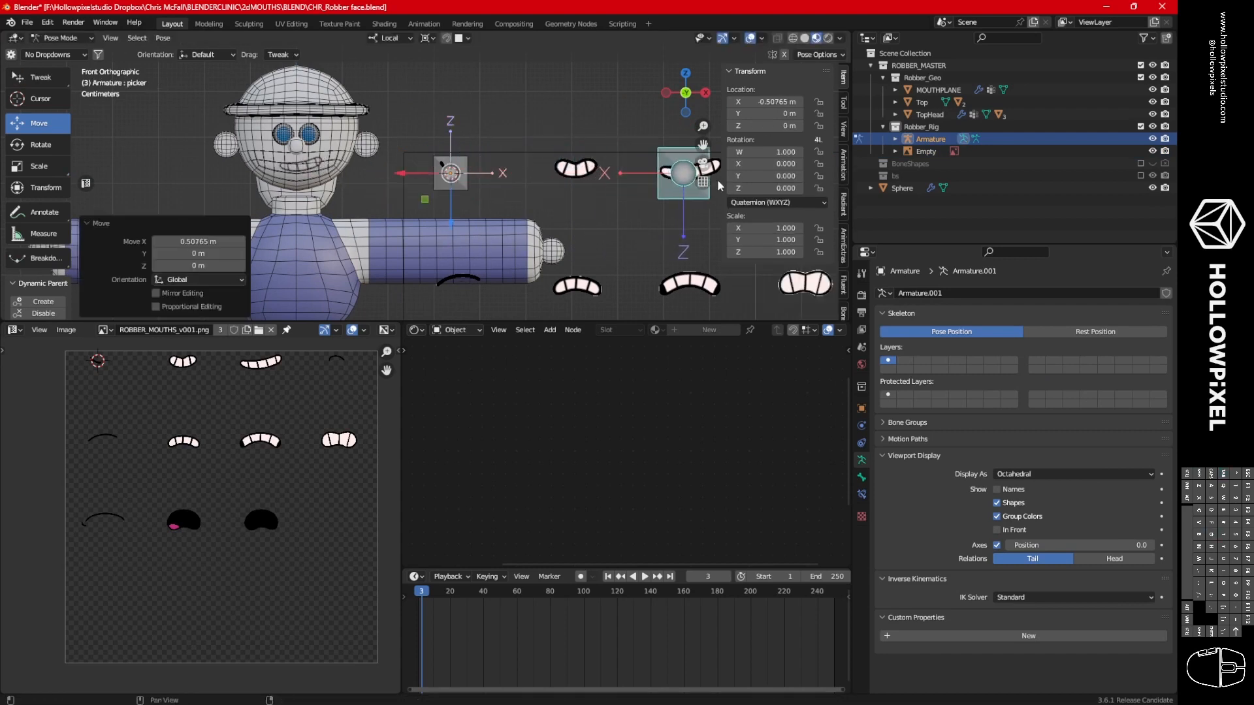
Test the picker bone over other mouths on the reference sheet and bring it back near the frame.
middle_click_drag(677, 233, 519, 212, "shift")
key("g")
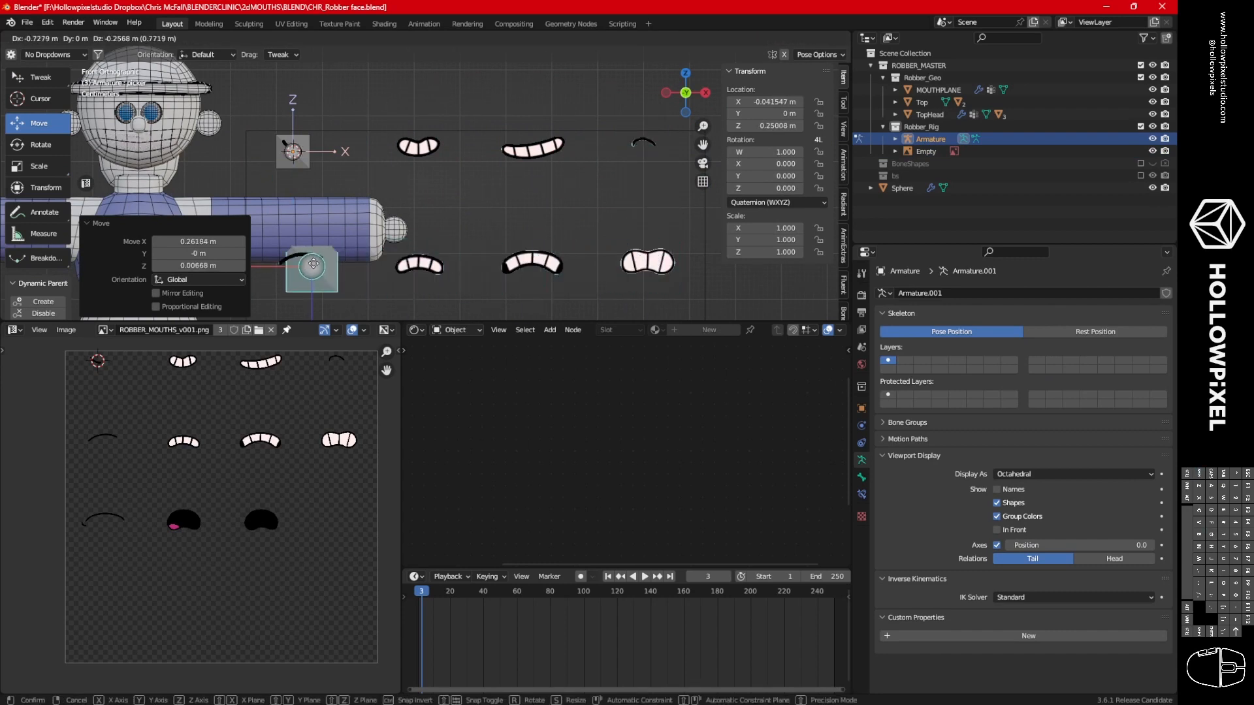
left_click(295, 149)
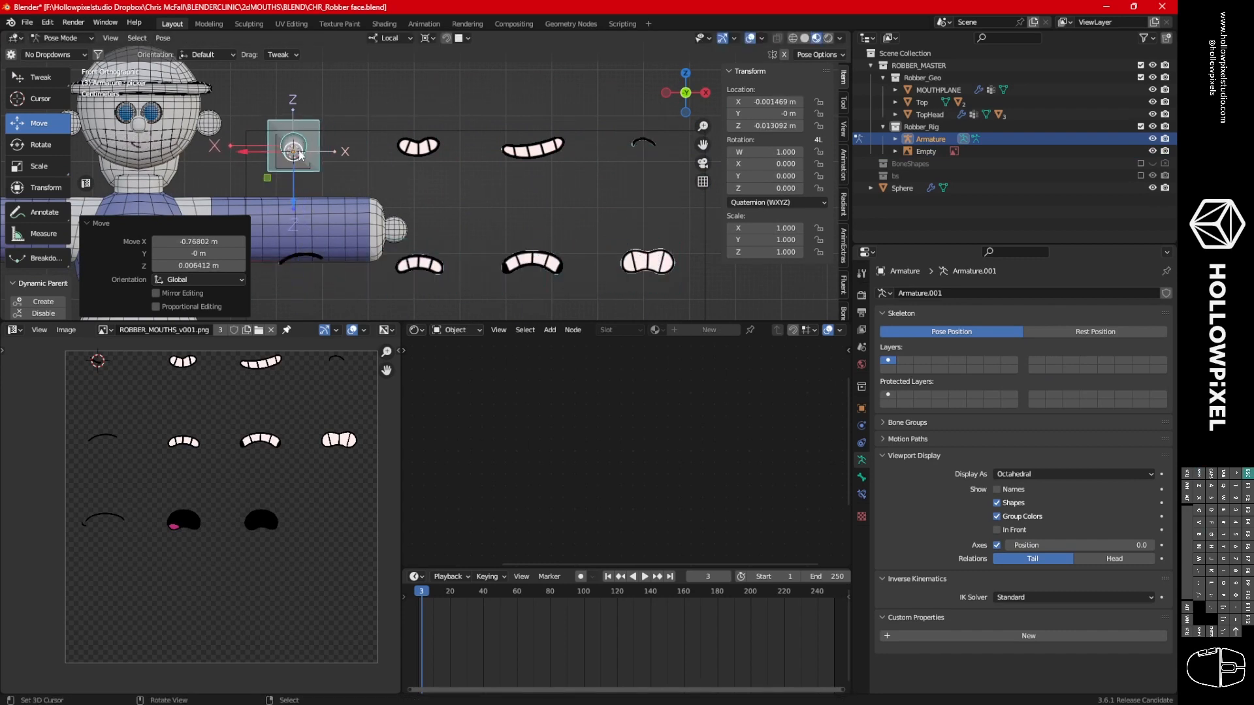
middle_click_drag(402, 203, 455, 169, "shift")
key("g")
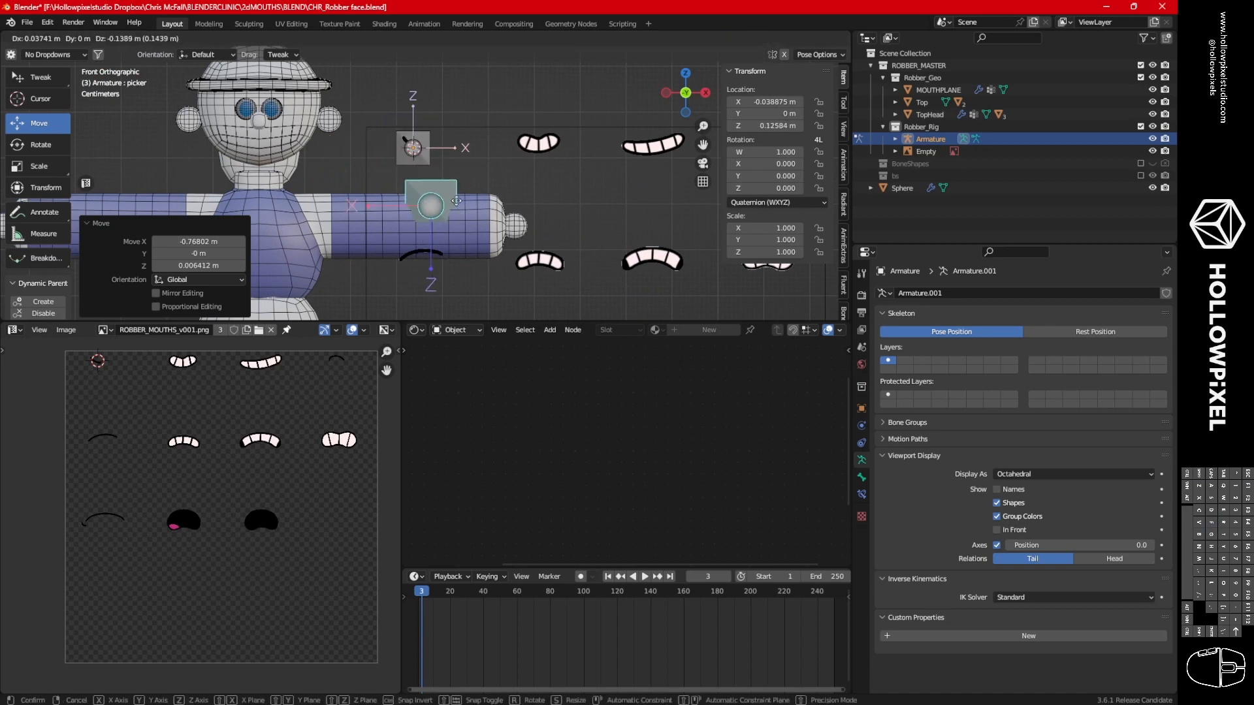
right_click(469, 256)
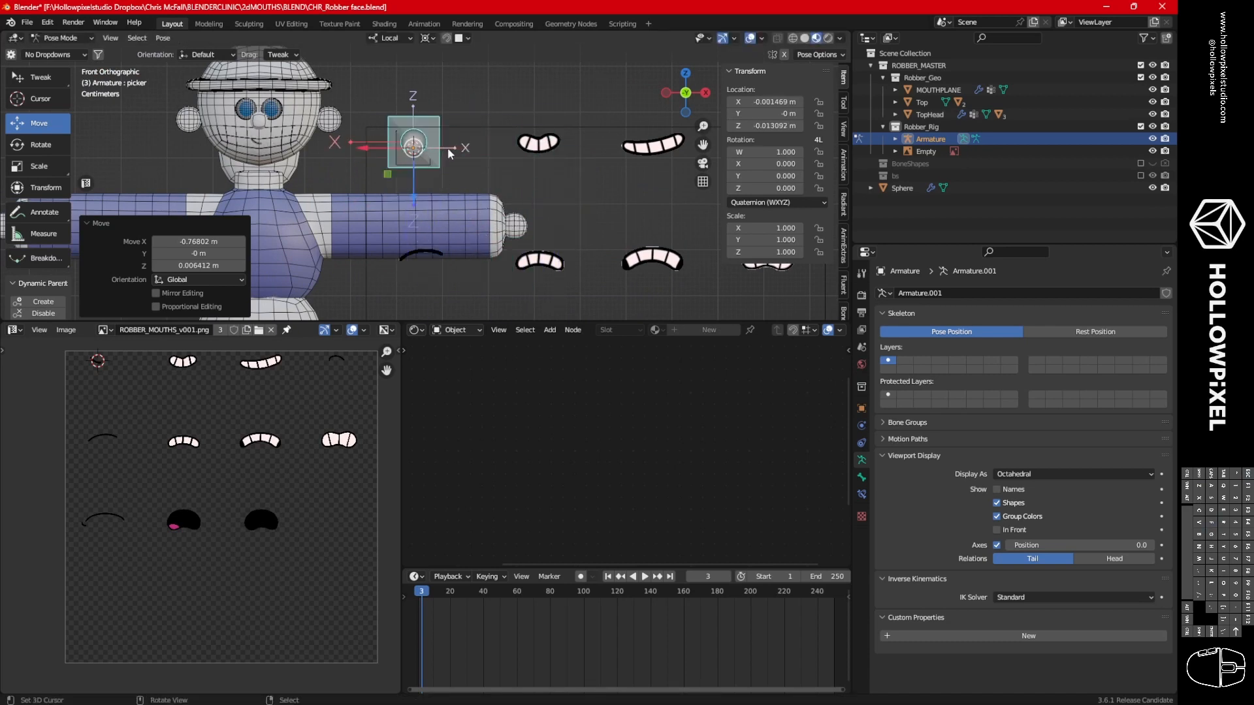
key("g")
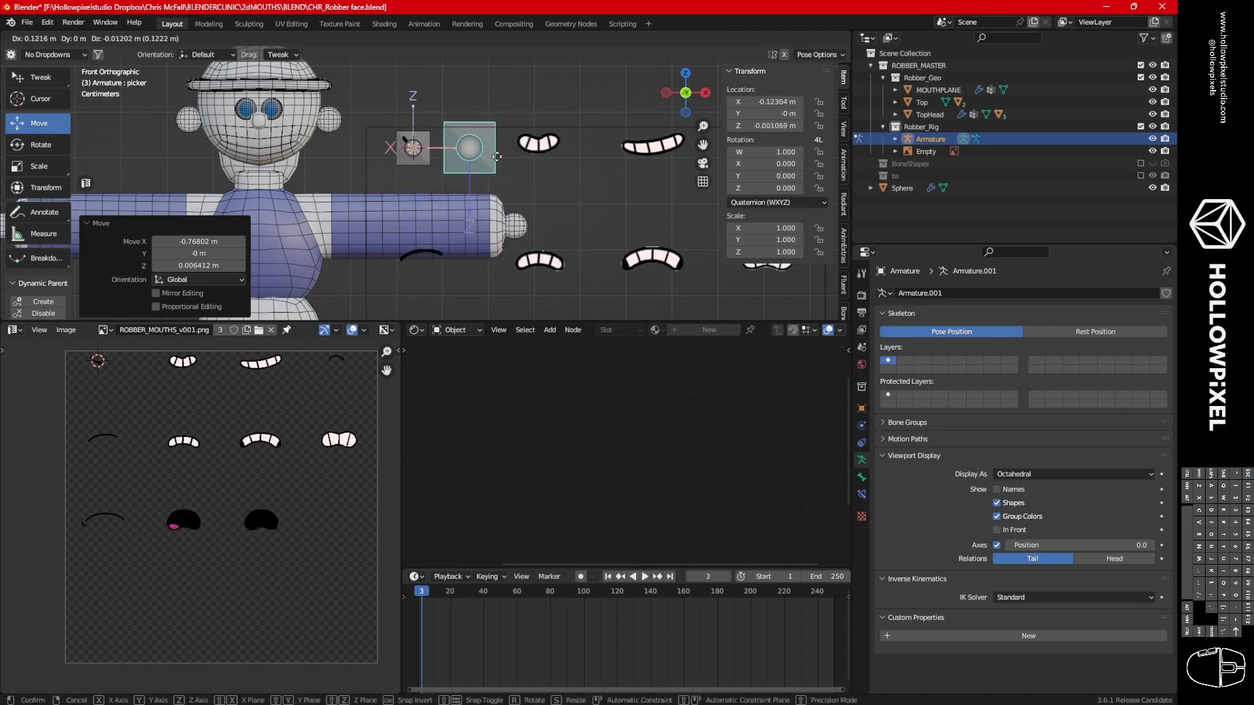
key("Escape")
Select all of the Armature's bones in Pose Mode and clear their location.
key("Tab")
left_click(450, 151)
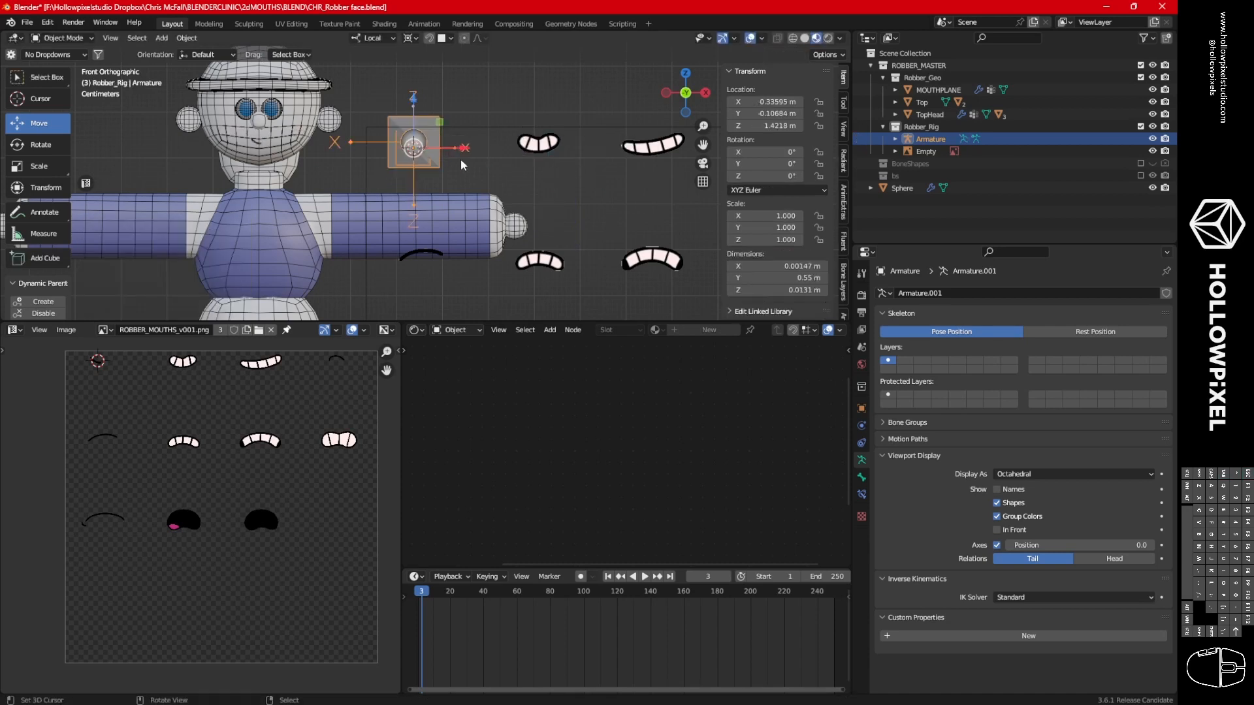
key("Tab")
left_click(448, 200)
key("a")
key("alt+g")
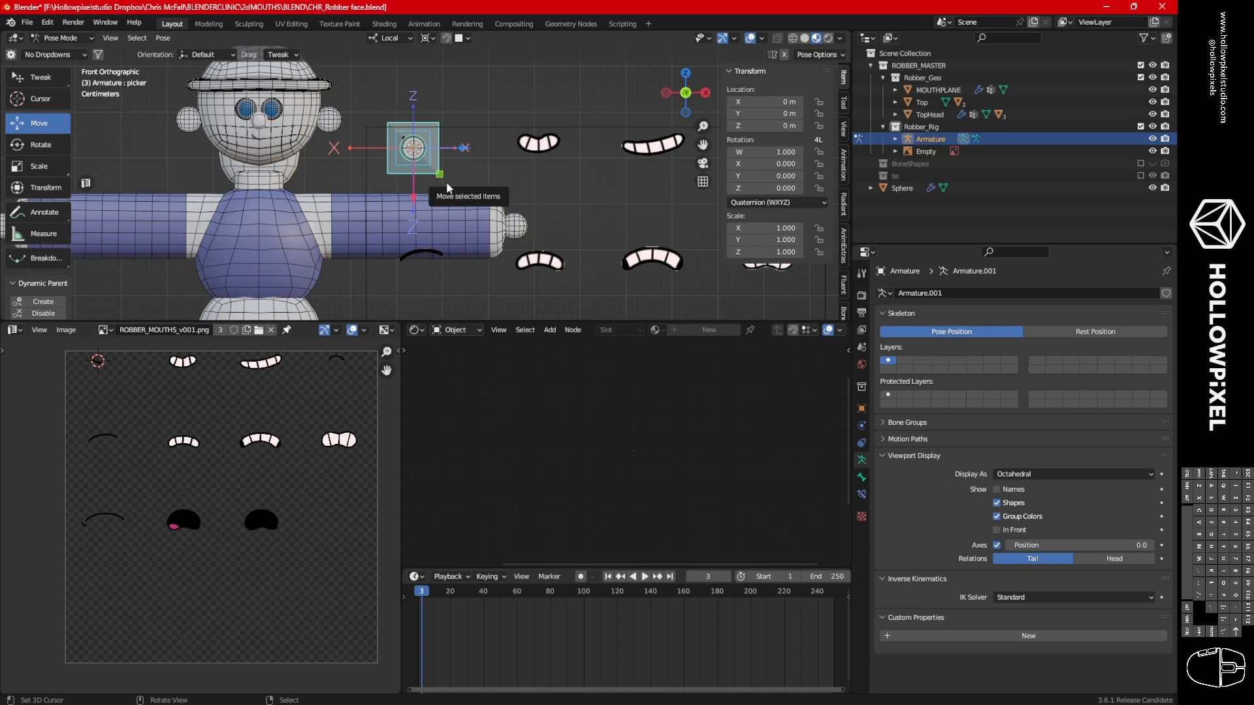
left_click(465, 171)
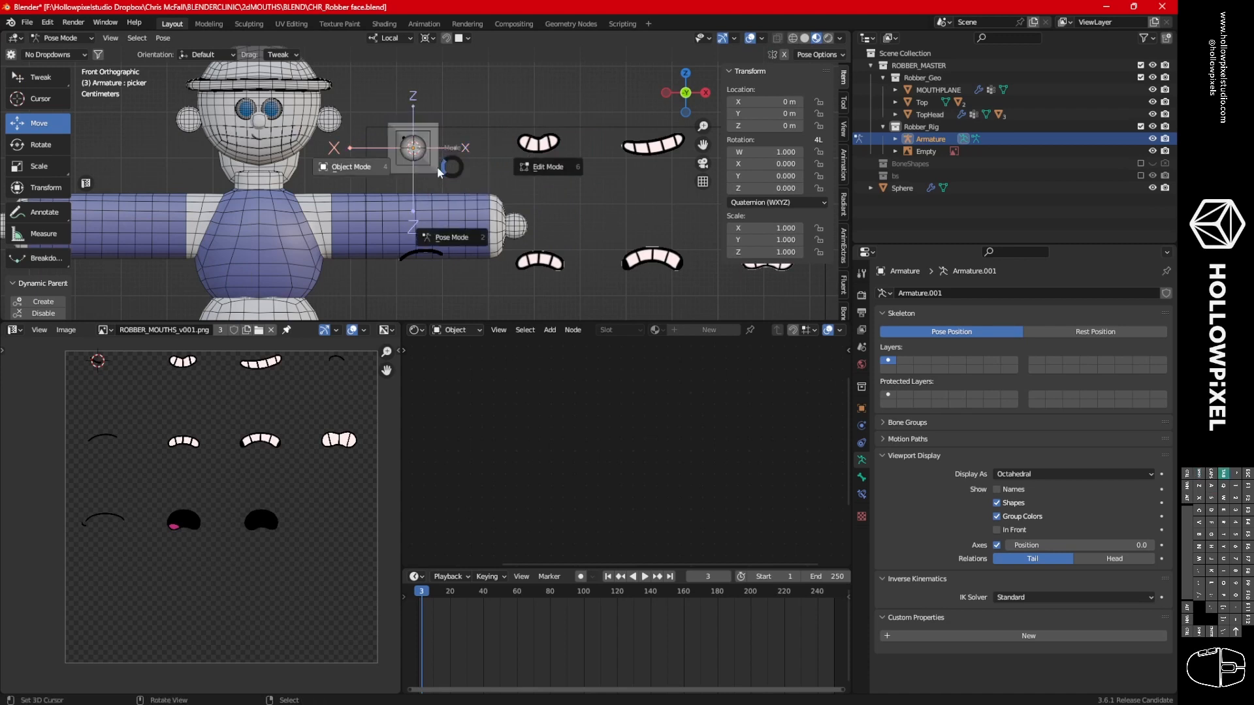
Return to Object Mode and add a plane mesh at the picker bone's location.
key("ctrl+Tab")
key("shift+a")
mouse_move(435, 172)
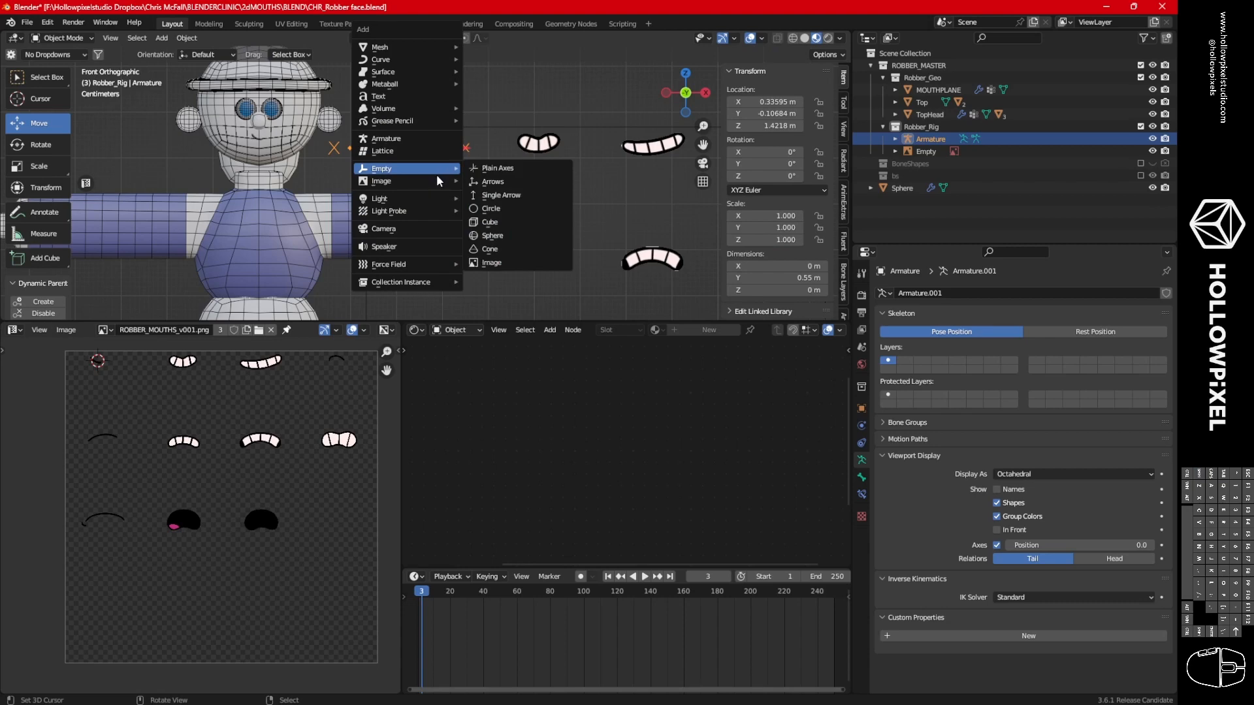
mouse_move(386, 47)
left_click(516, 49)
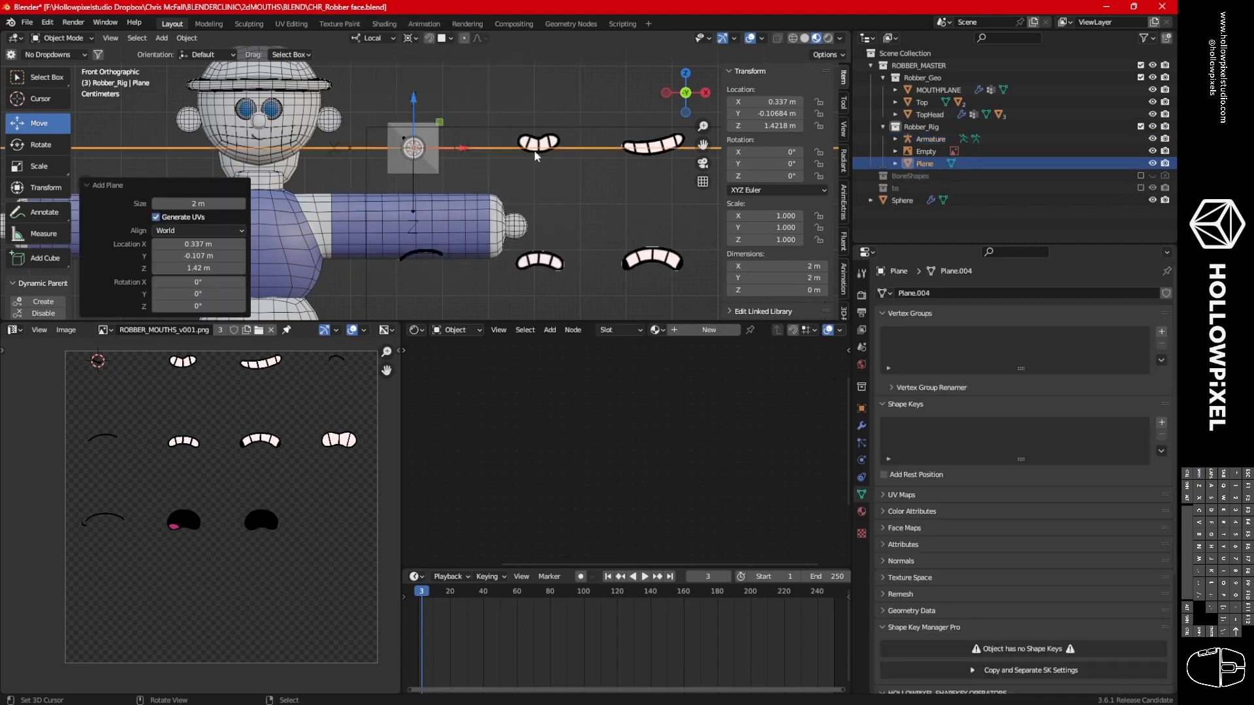
Shrink the plane's mesh in Edit Mode, scaling it by about 0.069 and again by about 0.141.
key("Tab")
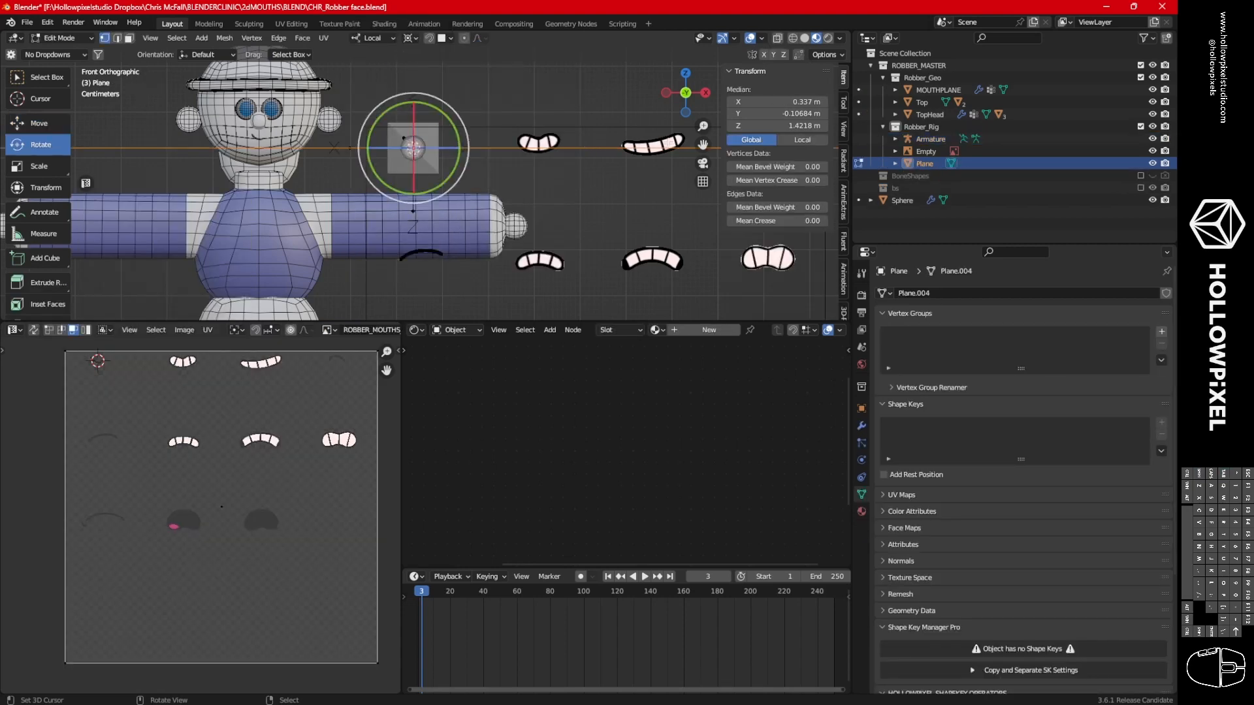
key("s")
key("Return")
key("s")
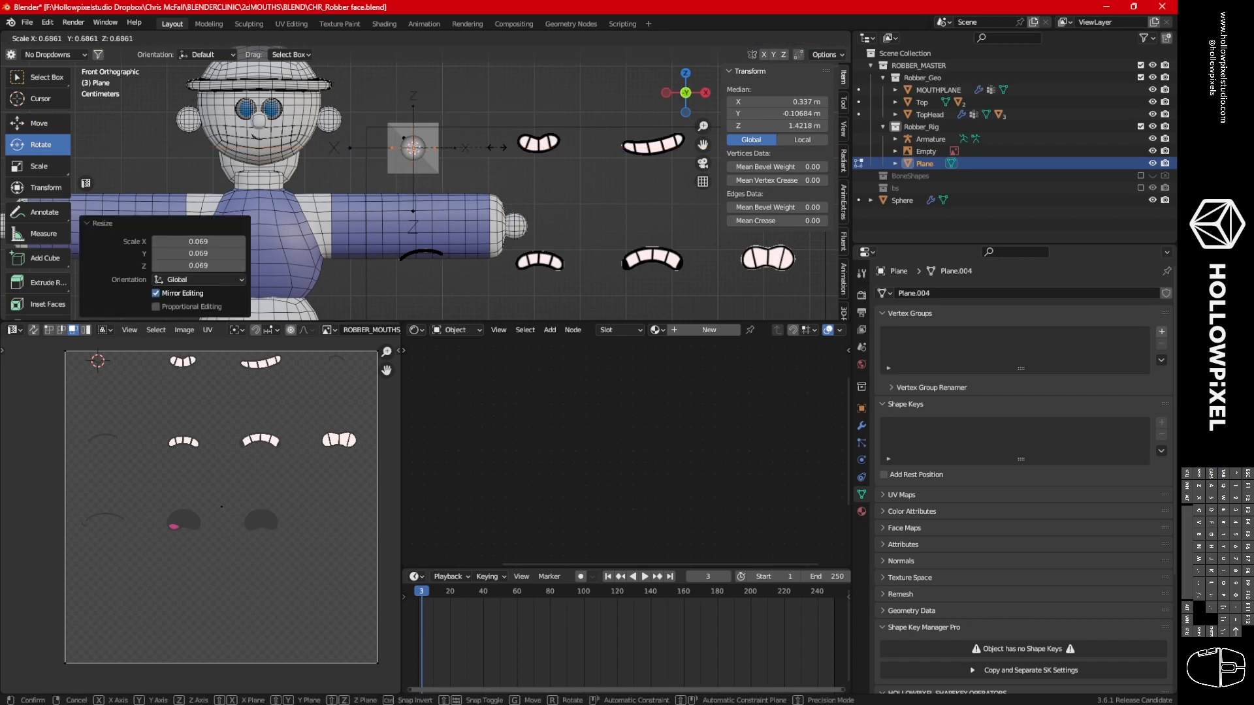
key("Return")
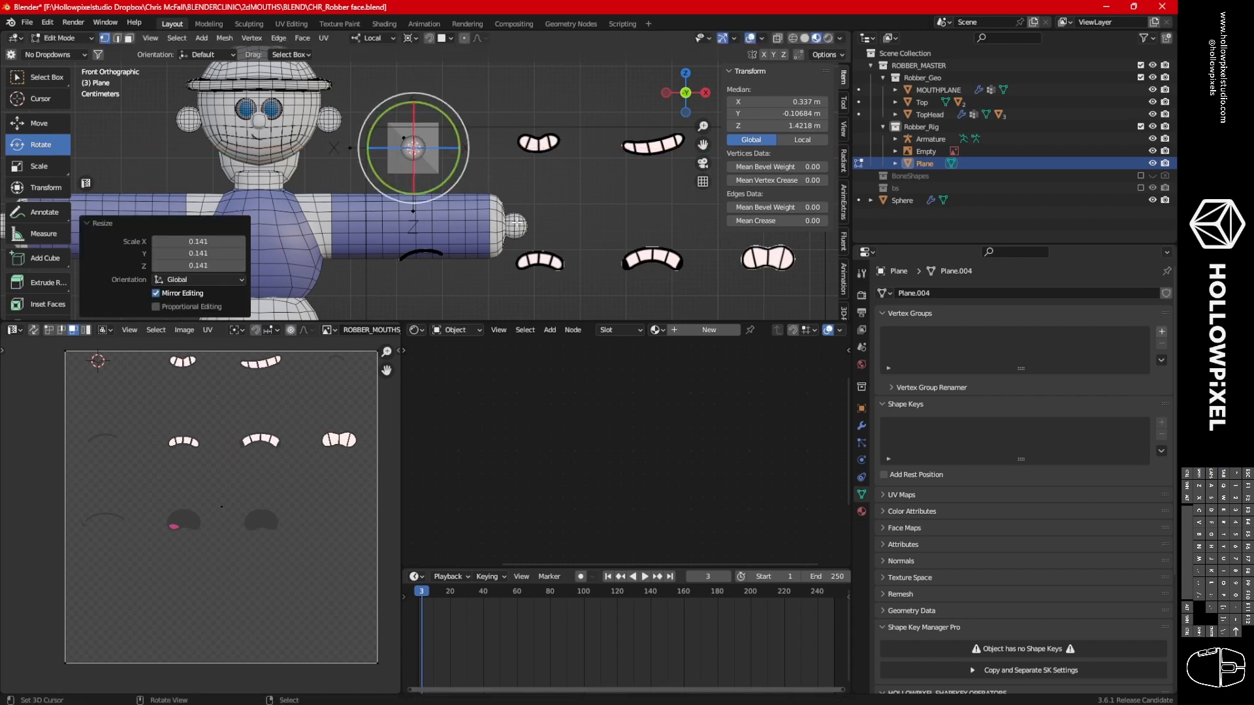
Turn on In Front in the plane's viewport display settings.
left_click(861, 408)
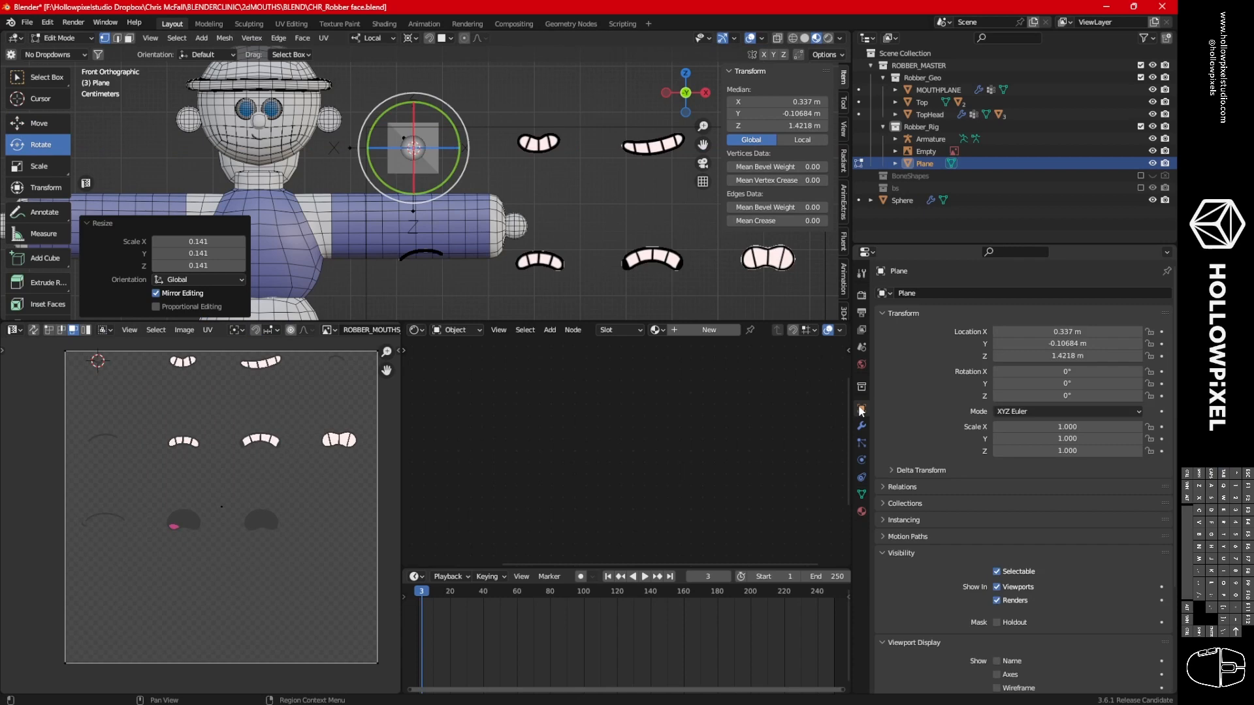
scroll(1058, 563, "down", 5)
left_click(996, 615)
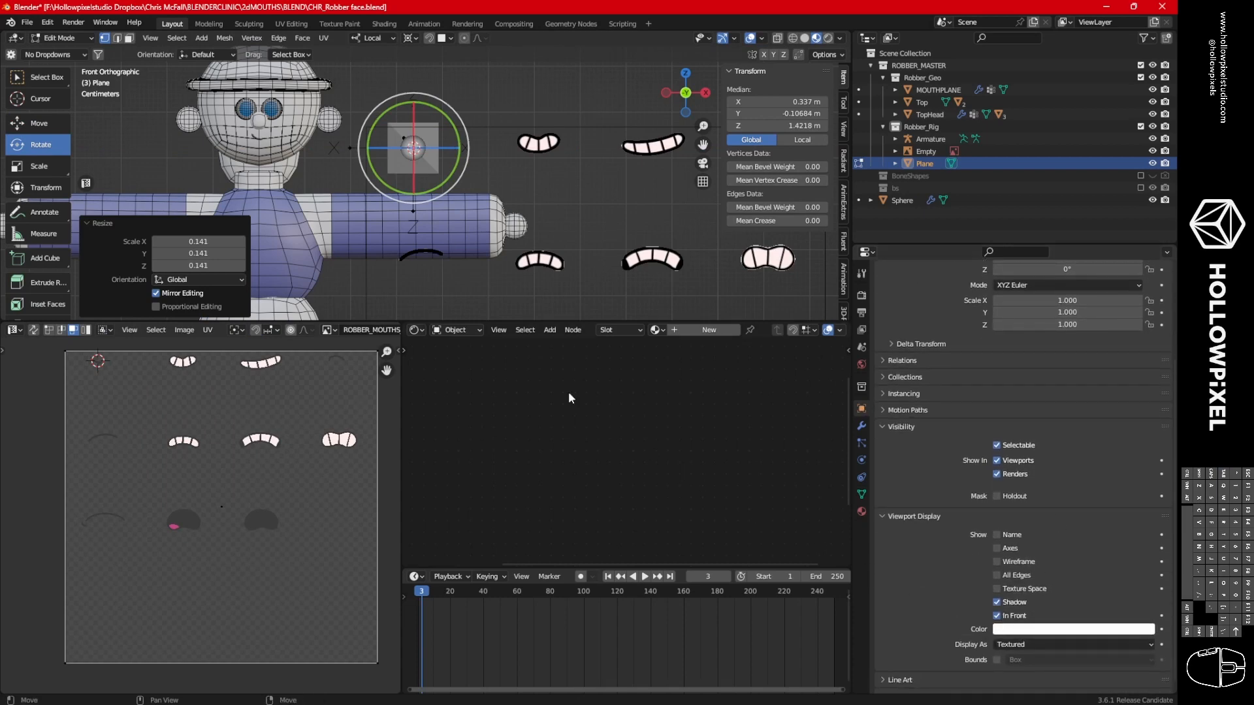
Scale the plane's mesh by about 0.632, rotate it 90° about local X, and return to Object Mode.
mouse_move(503, 215)
middle_mouse_down("ctrl")
mouse_move(509, 131)
mouse_move(519, 251)
mouse_move(528, 202)
middle_mouse_up("ctrl")
key("s")
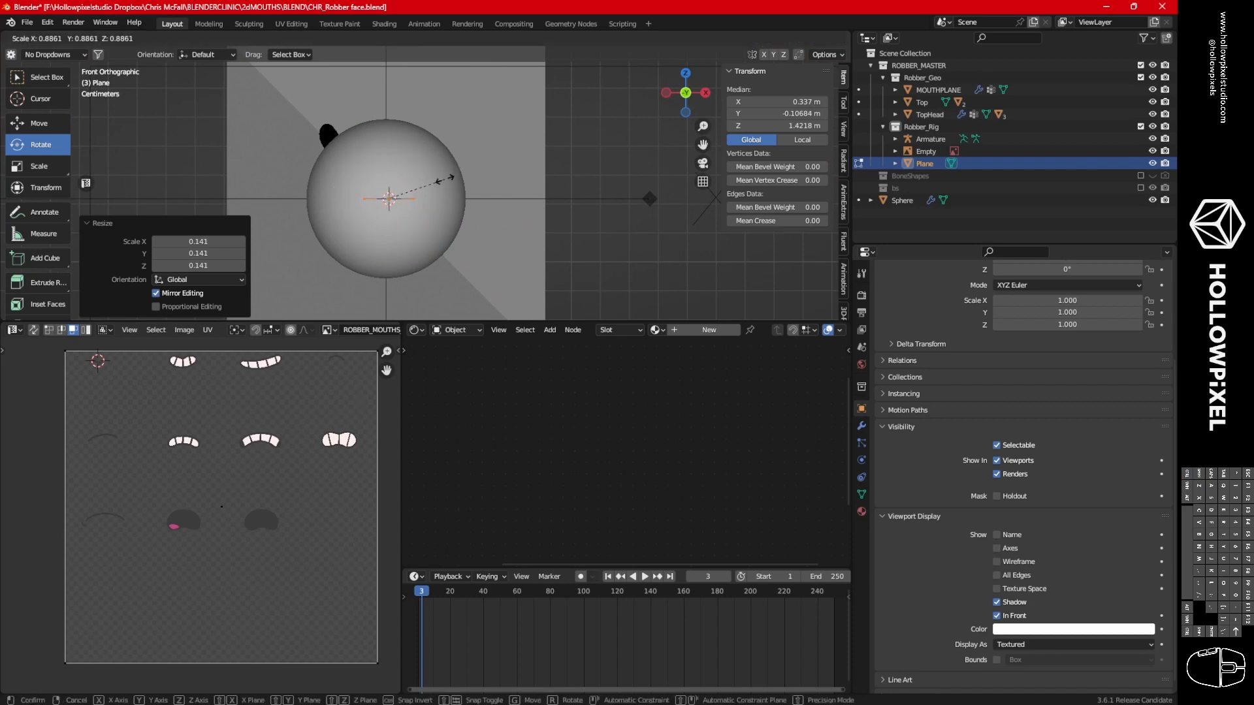
left_click(434, 179)
type("x")
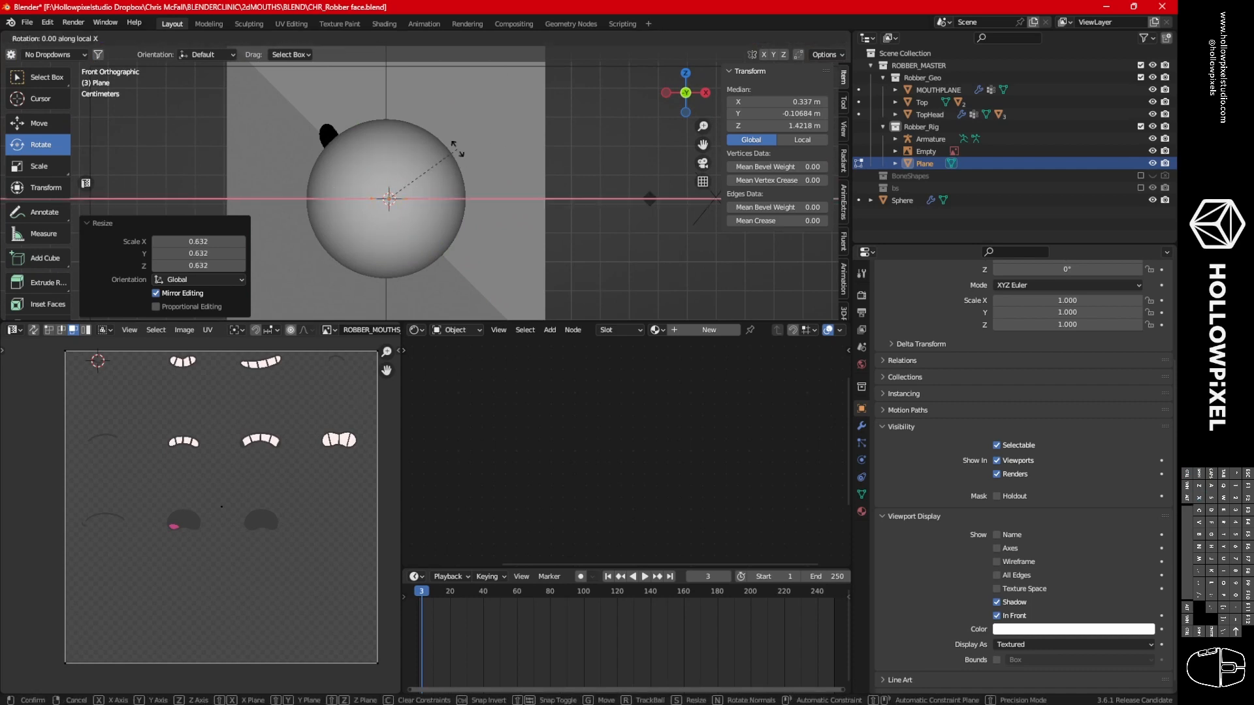
type("90")
key("Return")
scroll(530, 286, "down", 2)
scroll(530, 286, "down", 1)
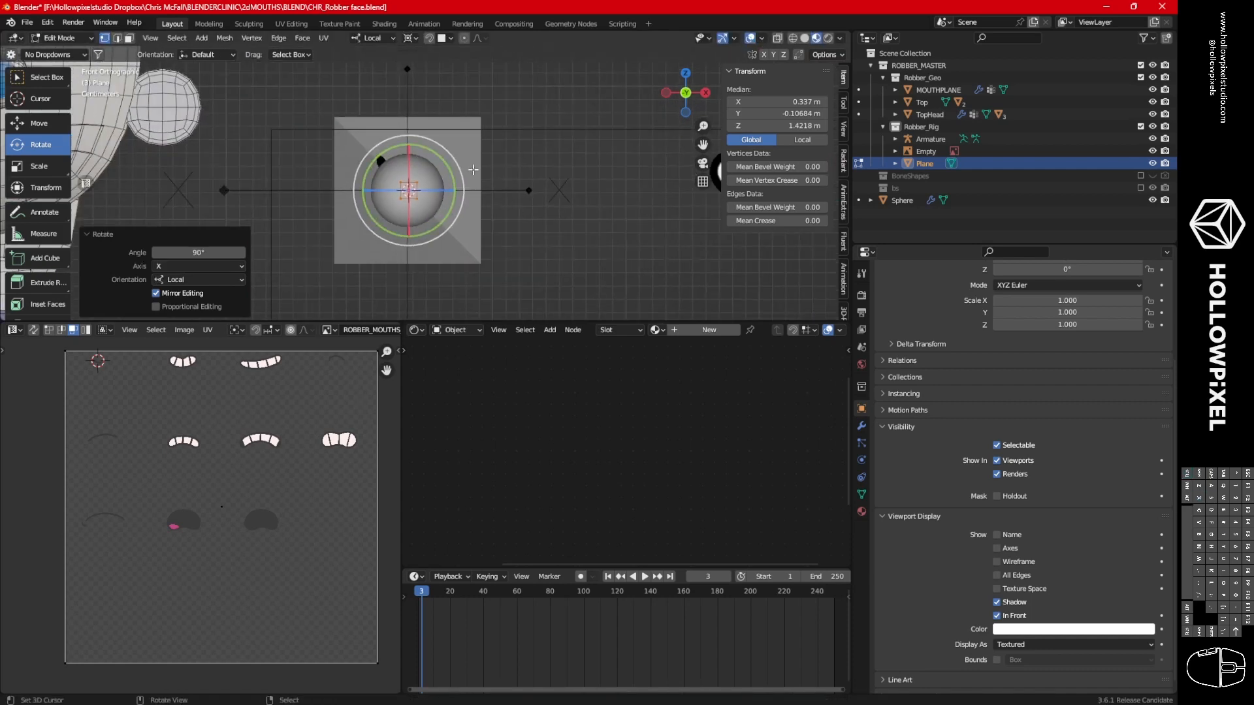
scroll(474, 164, "down", 3)
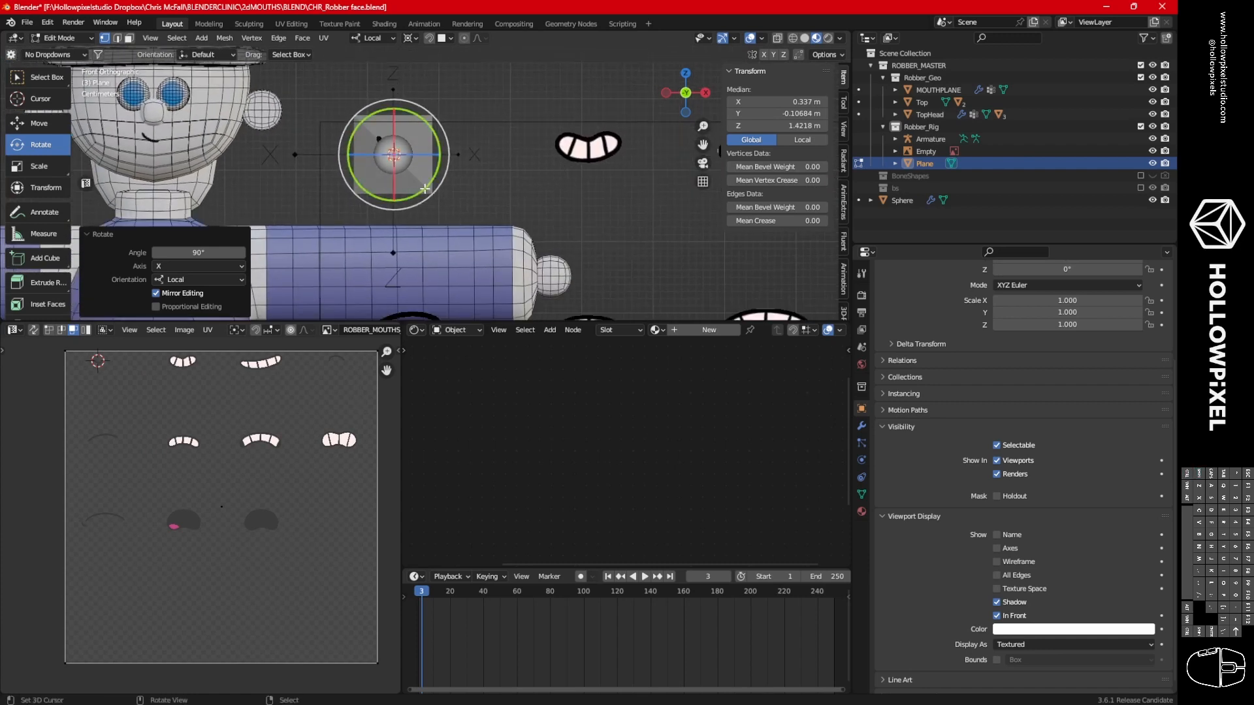
key("ctrl+Tab")
left_click(508, 160)
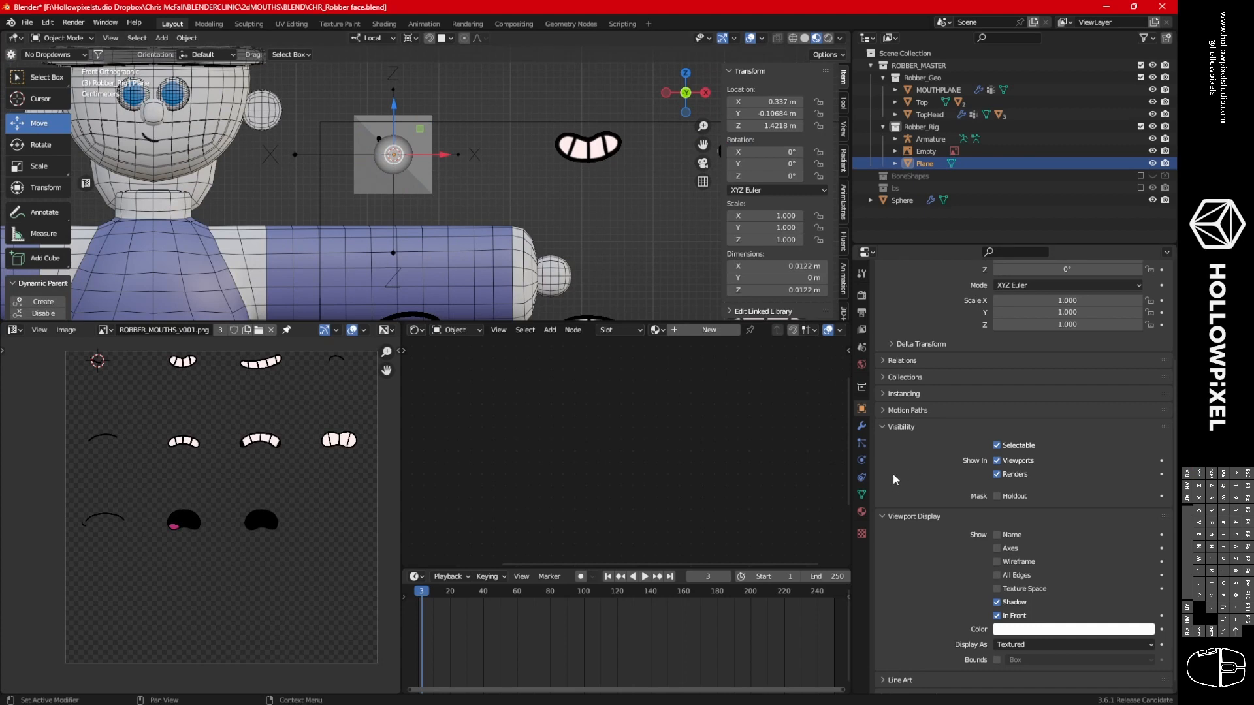
Add an Array modifier to the plane with a count of 4, using Constant Offset instead of Relative Offset.
left_click(861, 428)
left_click(948, 293)
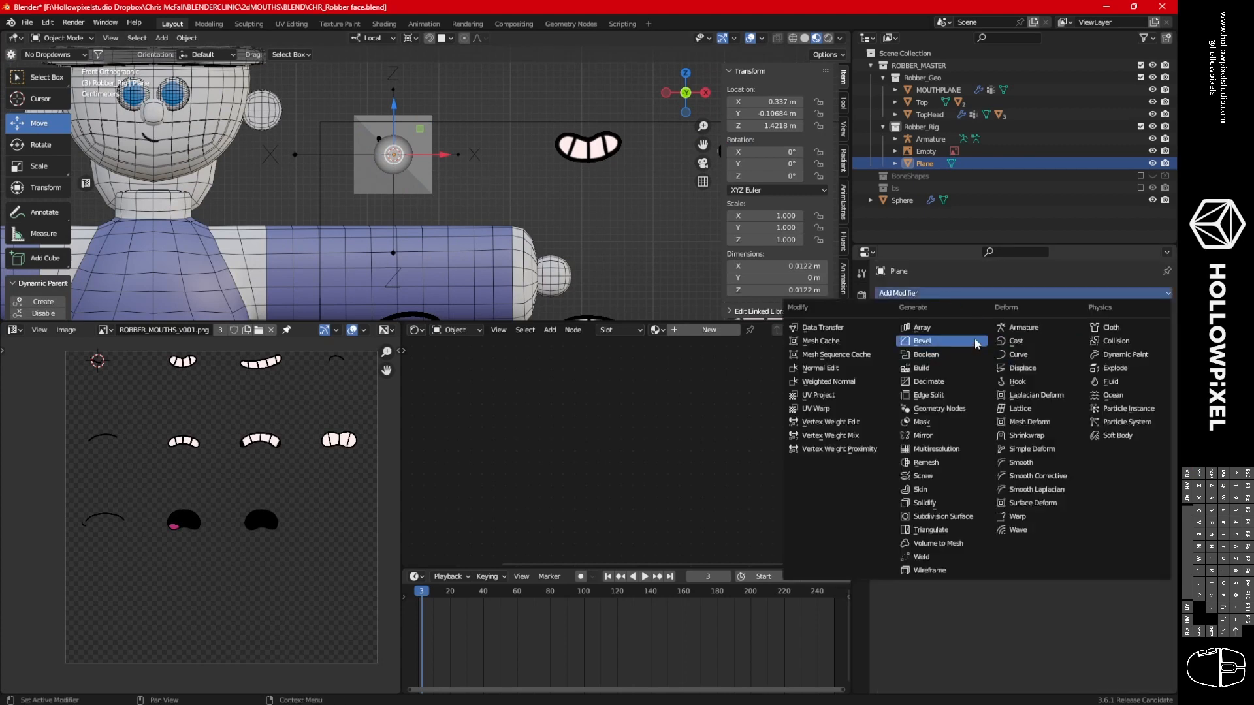
left_click(937, 327)
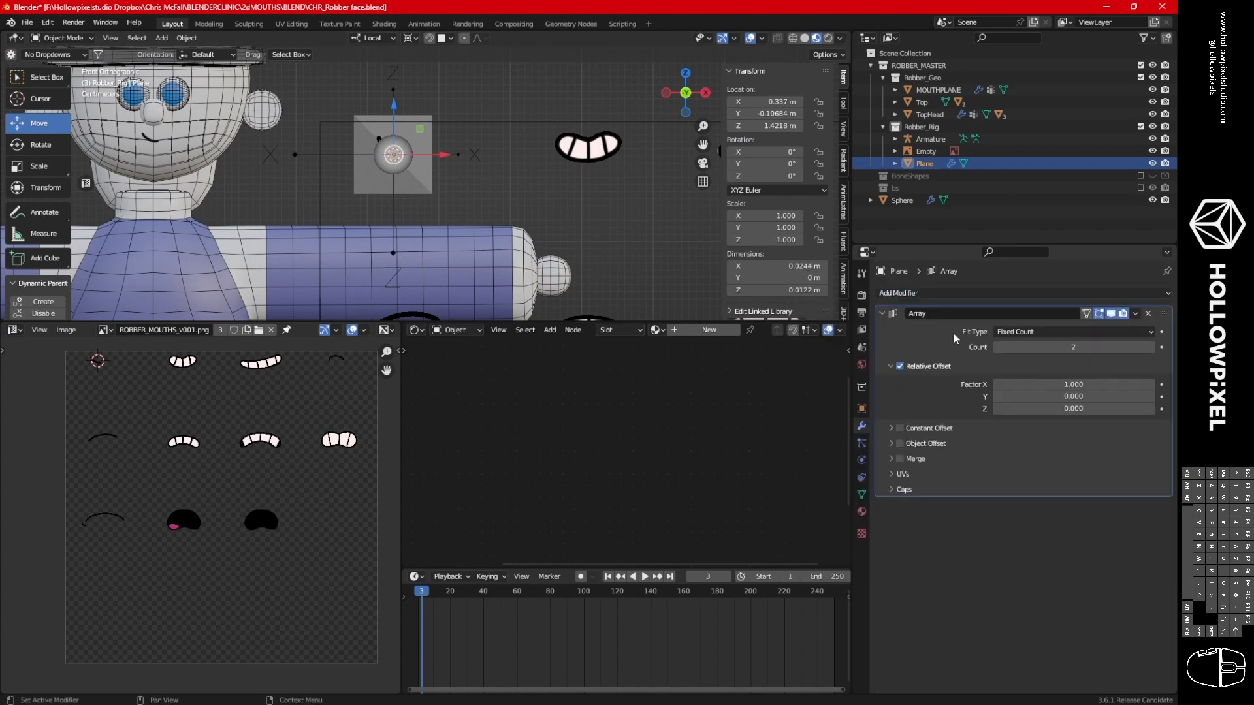
left_click(900, 366)
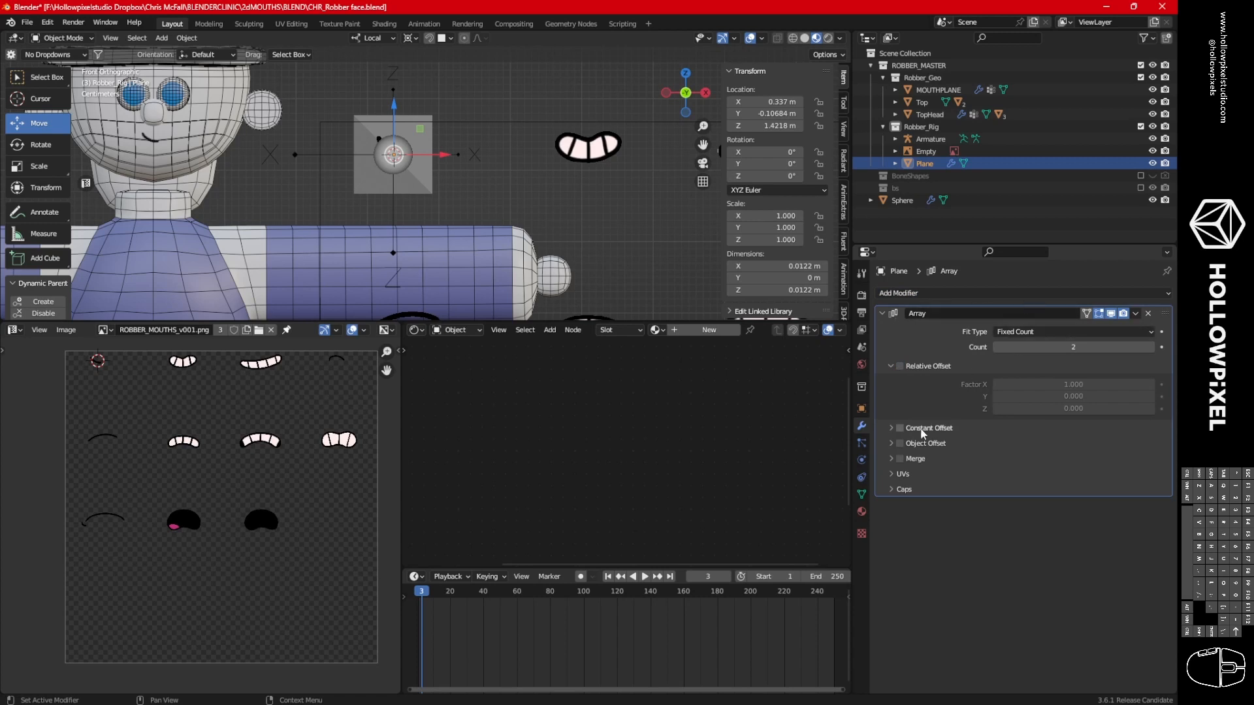
left_click(895, 367)
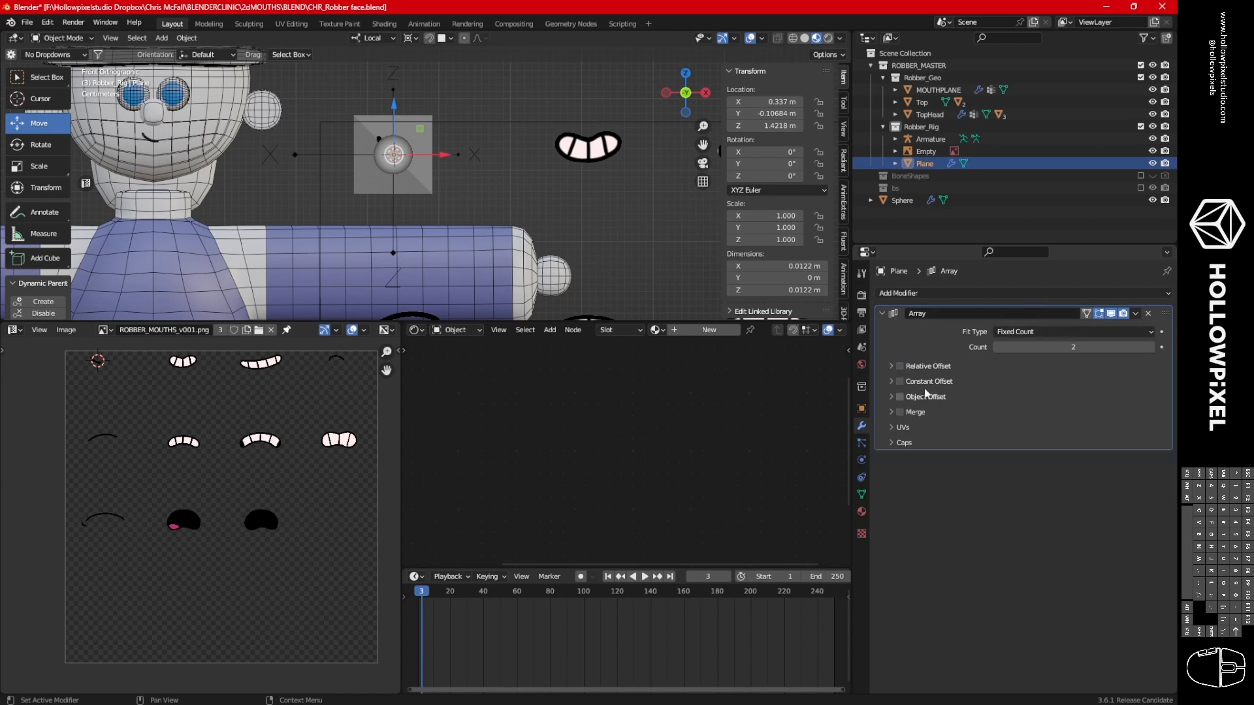
left_click(1073, 346)
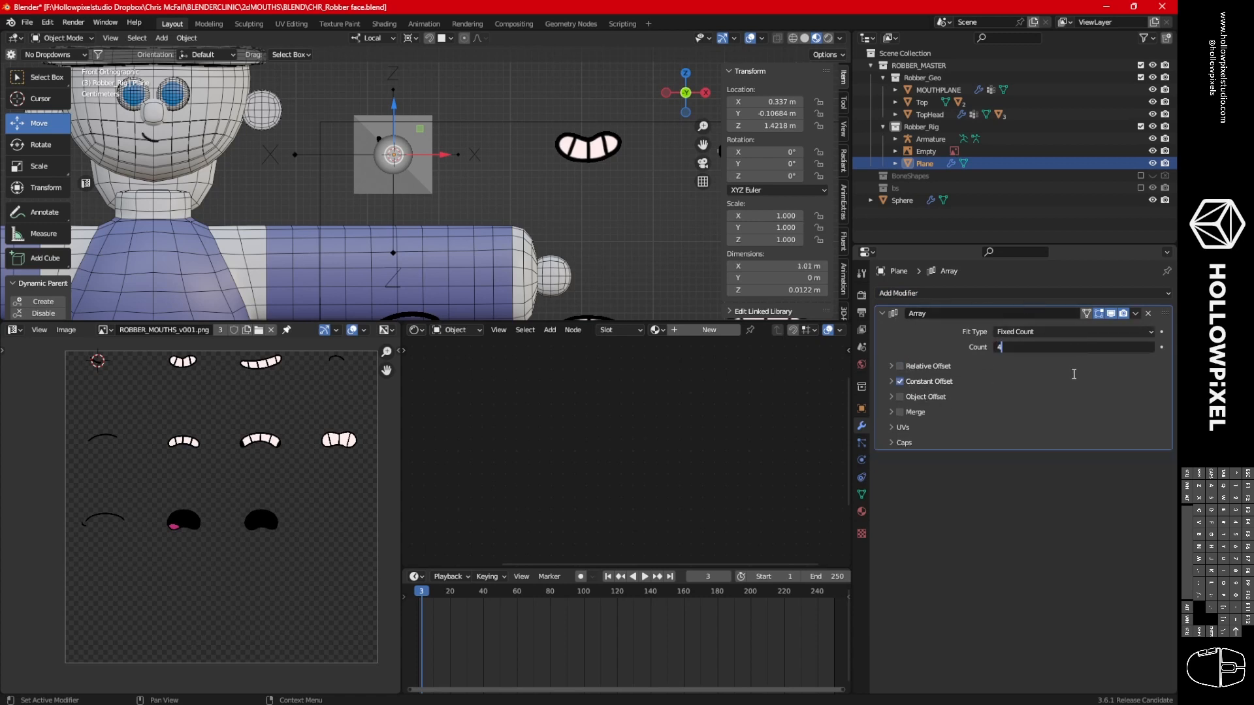
type("4")
key("Return")
left_click(907, 382)
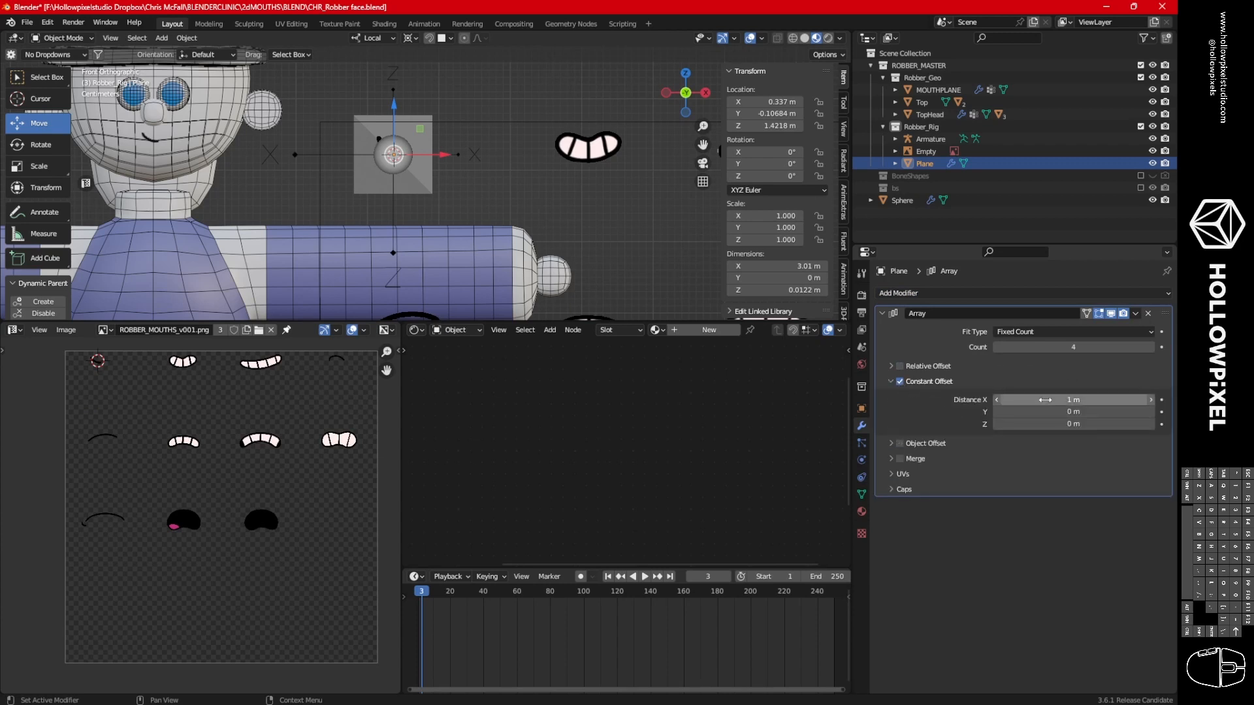
Set the array's constant X offset to about 0.254 m, spacing the copies across the first row of mouths.
mouse_move(1035, 399)
left_mouse_down()
mouse_move(1001, 397)
mouse_move(1027, 399)
left_mouse_up()
middle_click_drag(591, 222, 582, 292, "ctrl")
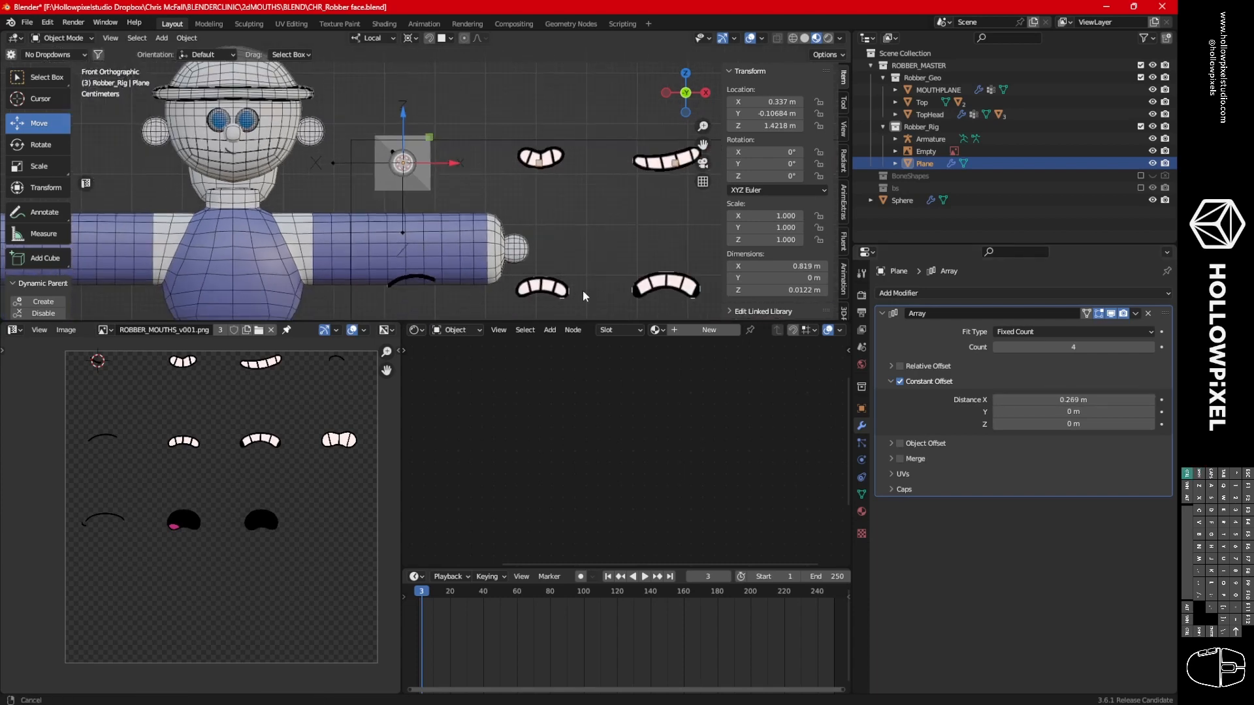
middle_click_drag(665, 248, 525, 292, "shift")
middle_click_drag(597, 179, 644, 171, "shift")
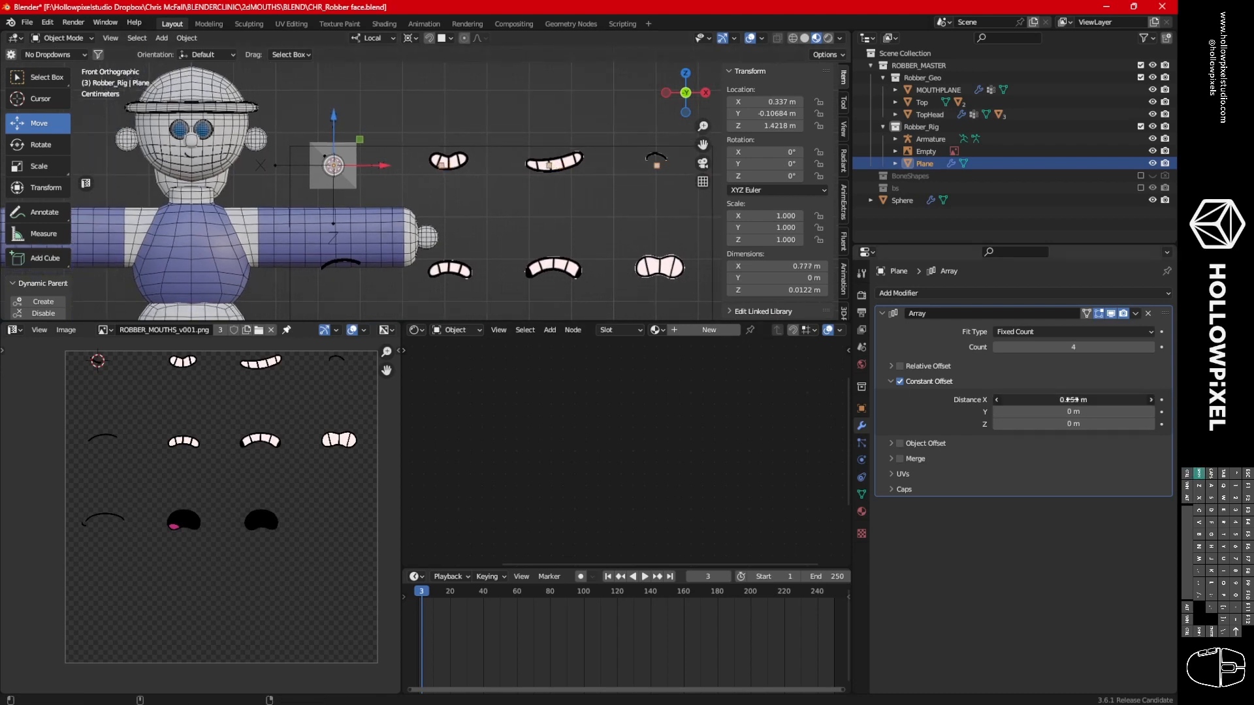
left_click_drag(1069, 400, 1047, 388, "shift")
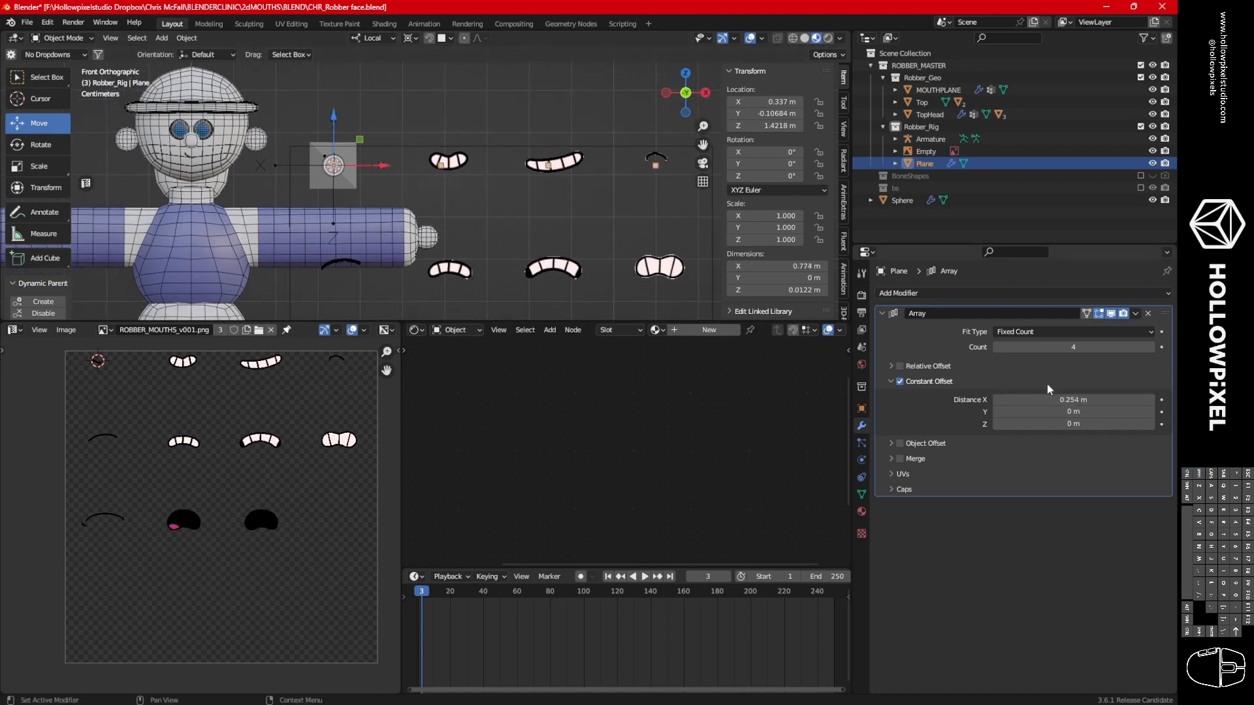
Fine-tune the row of copies by moving the plane to X 0.33264 m and setting the constant X offset to 0.256 m.
left_click_drag(383, 165, 381, 165)
left_click_drag(1058, 400, 1059, 400, "shift")
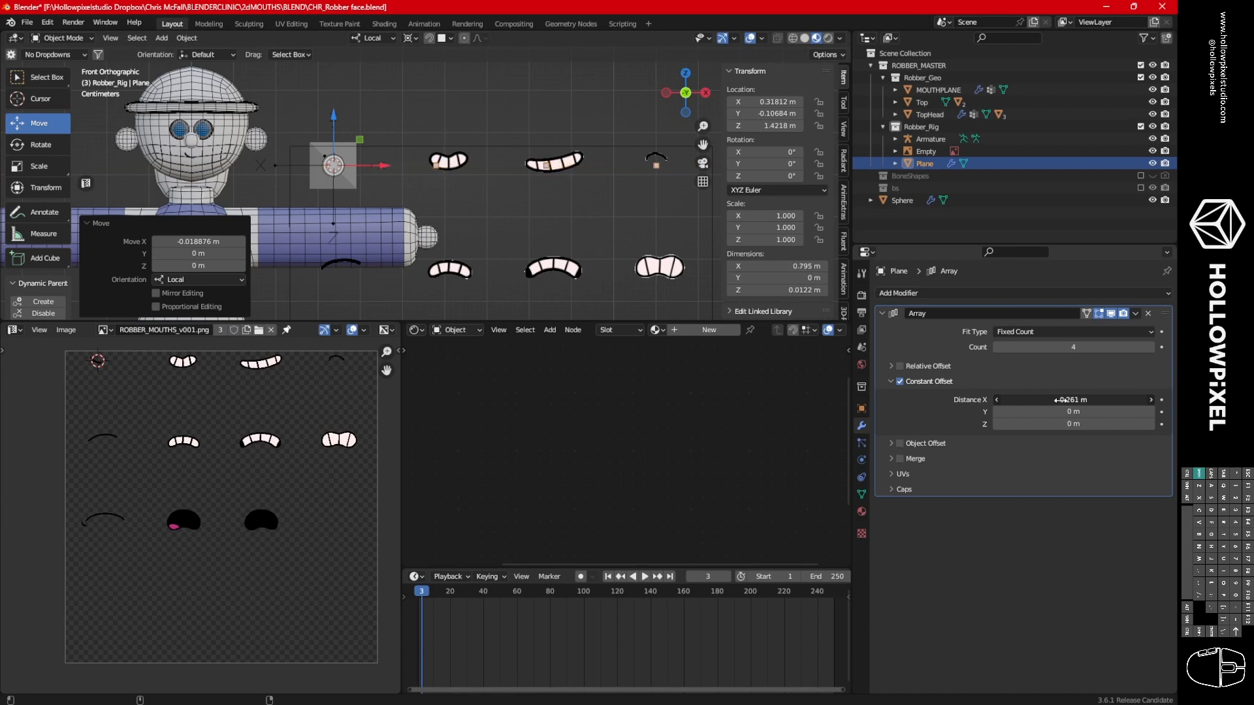
left_click_drag(1058, 400, 1046, 389, "shift")
left_click_drag(364, 166, 372, 167)
left_click_drag(1081, 399, 1083, 390, "shift")
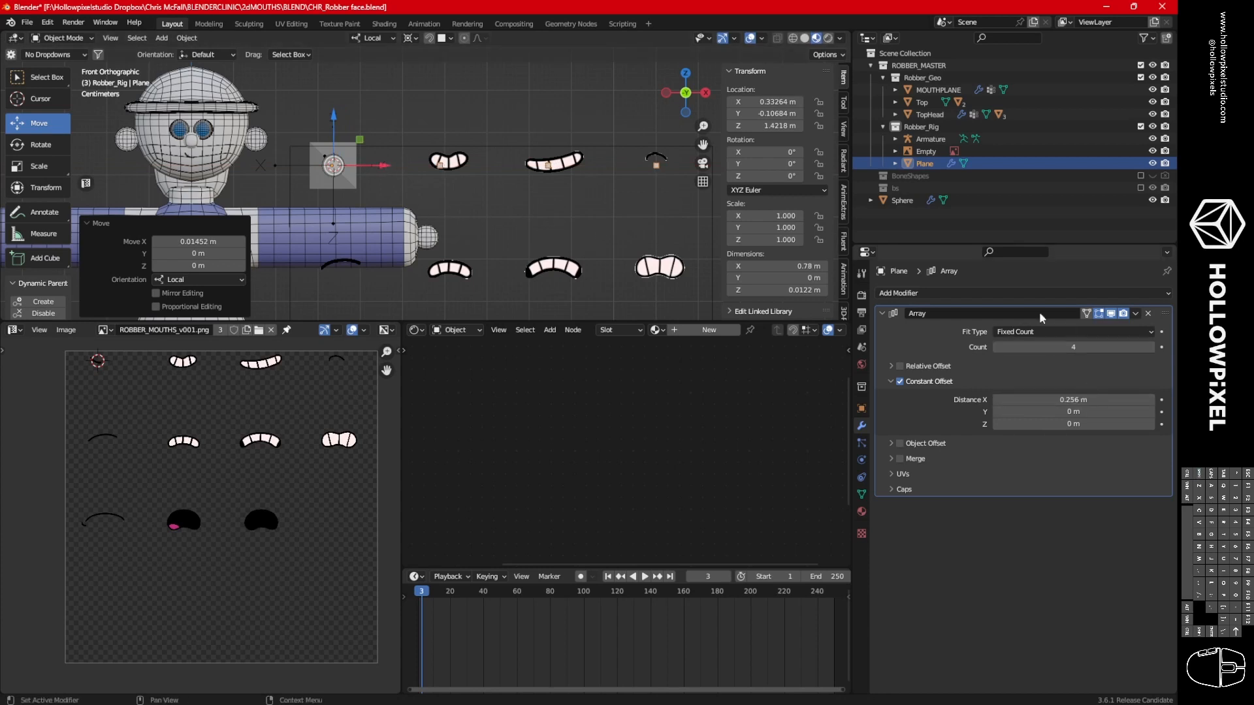
Duplicate the Array modifier and set the copy's constant offset to 0 m in X and -0.258 m in Z.
left_click(1135, 315)
left_click(1100, 341)
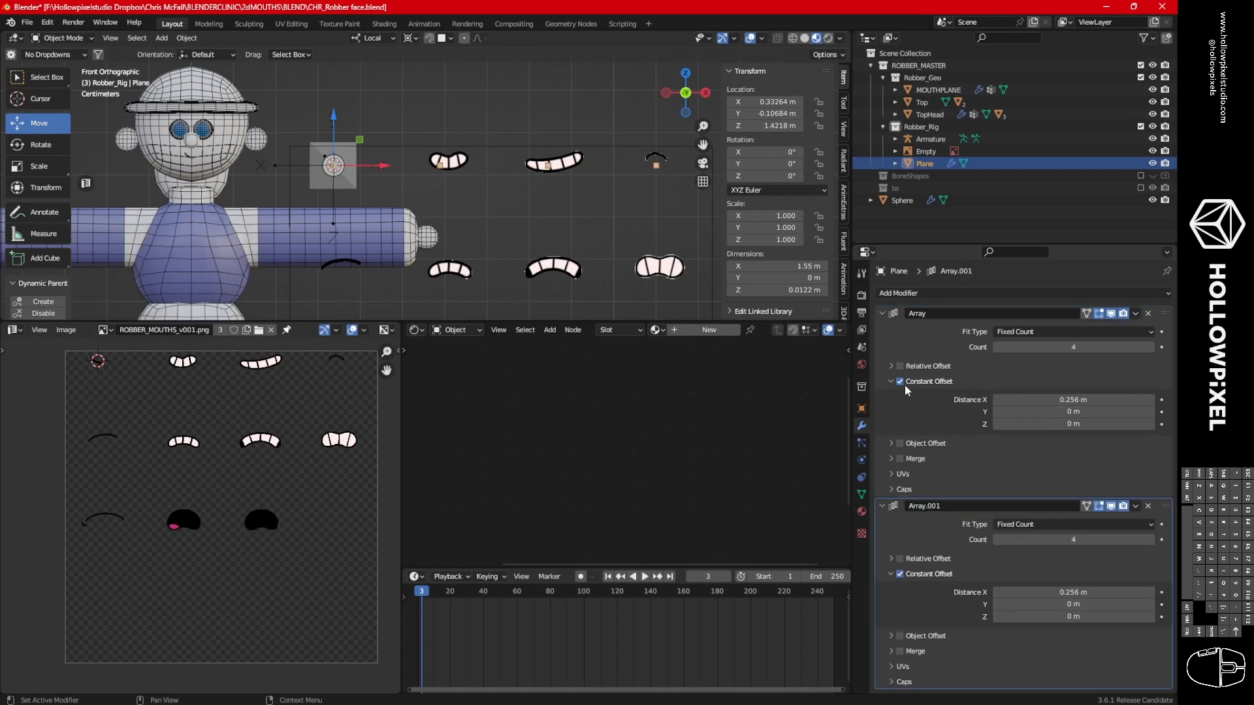
left_click(882, 314)
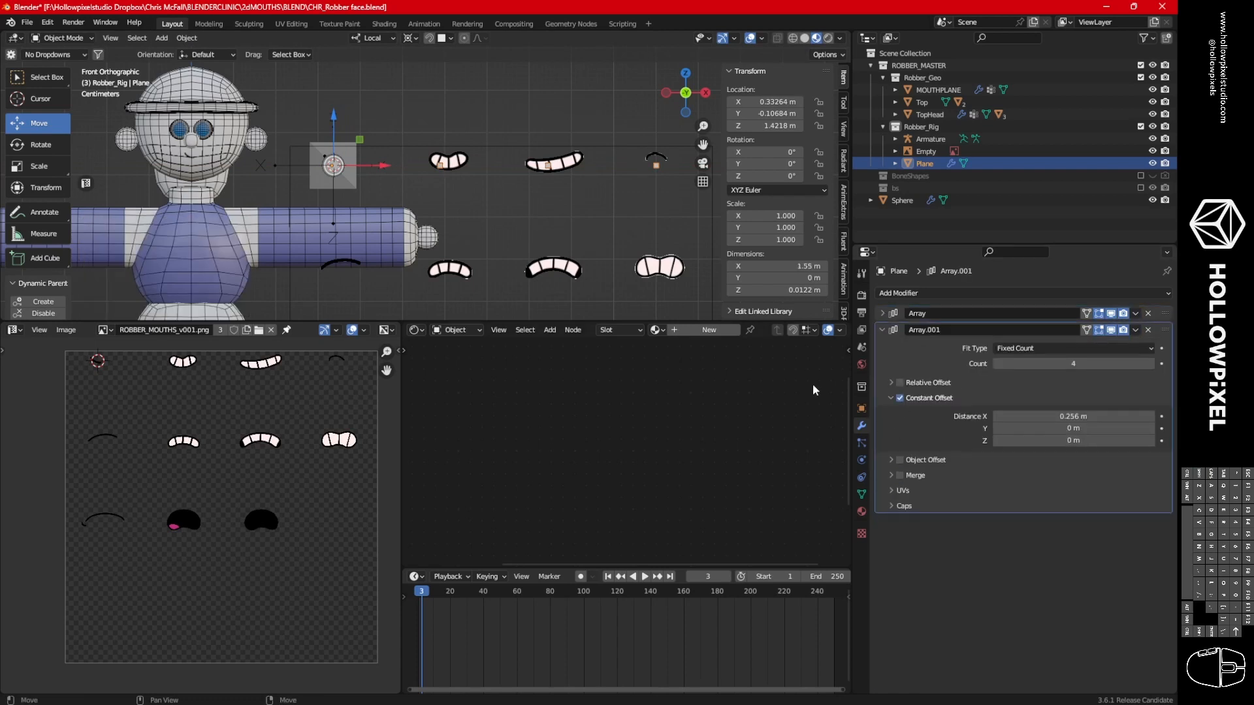
left_click(1071, 416)
type("0")
key("Return")
left_click_drag(1056, 430, 1059, 443)
left_click(1072, 430)
type("0")
key("Return")
Nudge the arrayed plane about 0.0096 m along local X to center the marker grid on the mouths.
scroll(620, 277, "down", 3)
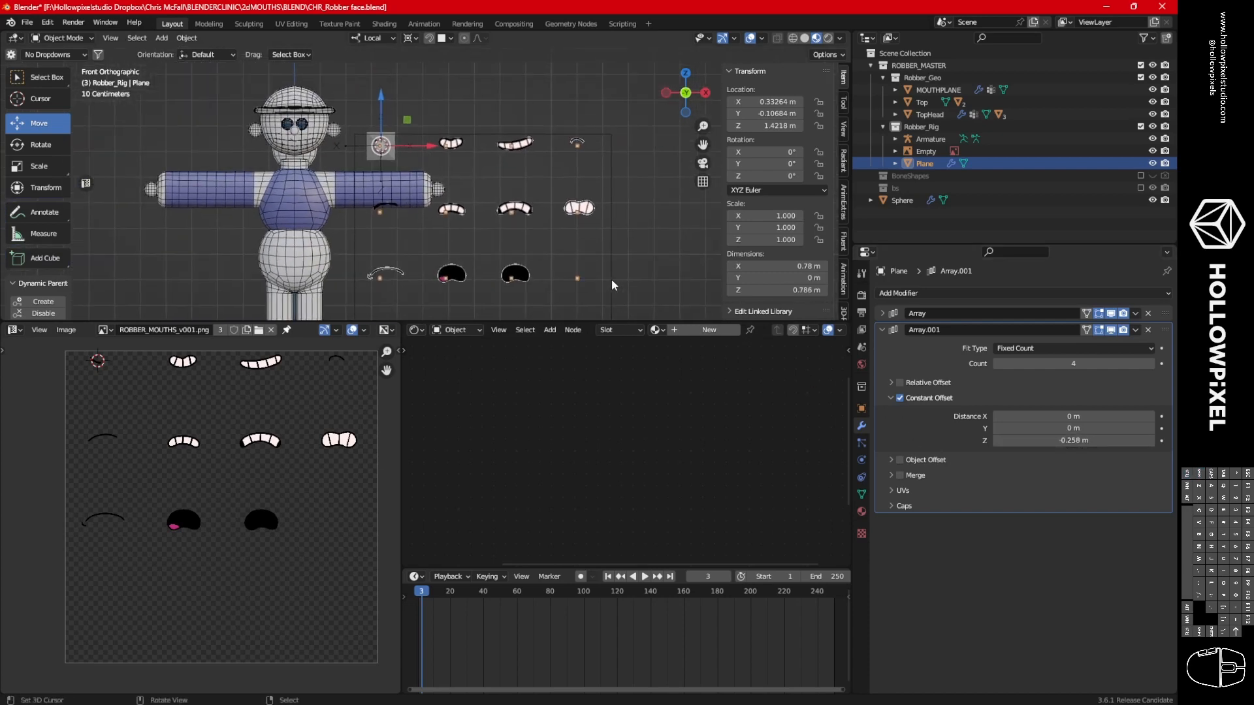
middle_click_drag(513, 227, 538, 241, "shift")
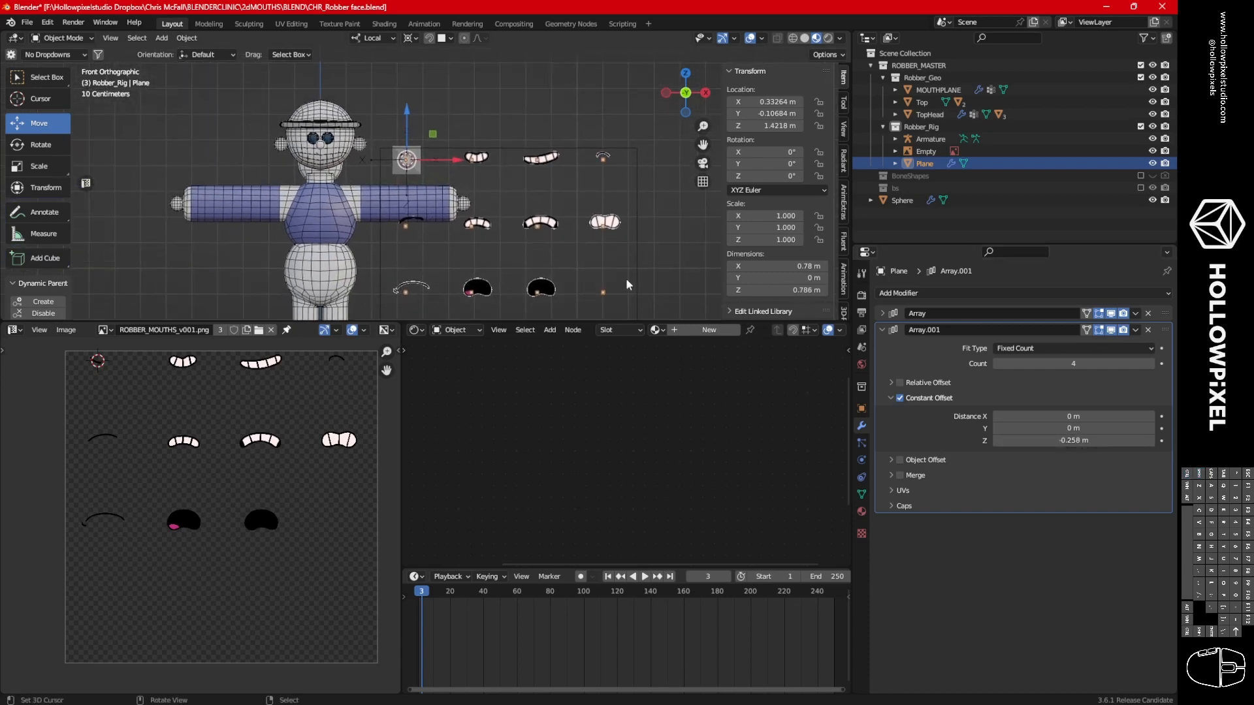
left_click_drag(444, 159, 449, 159)
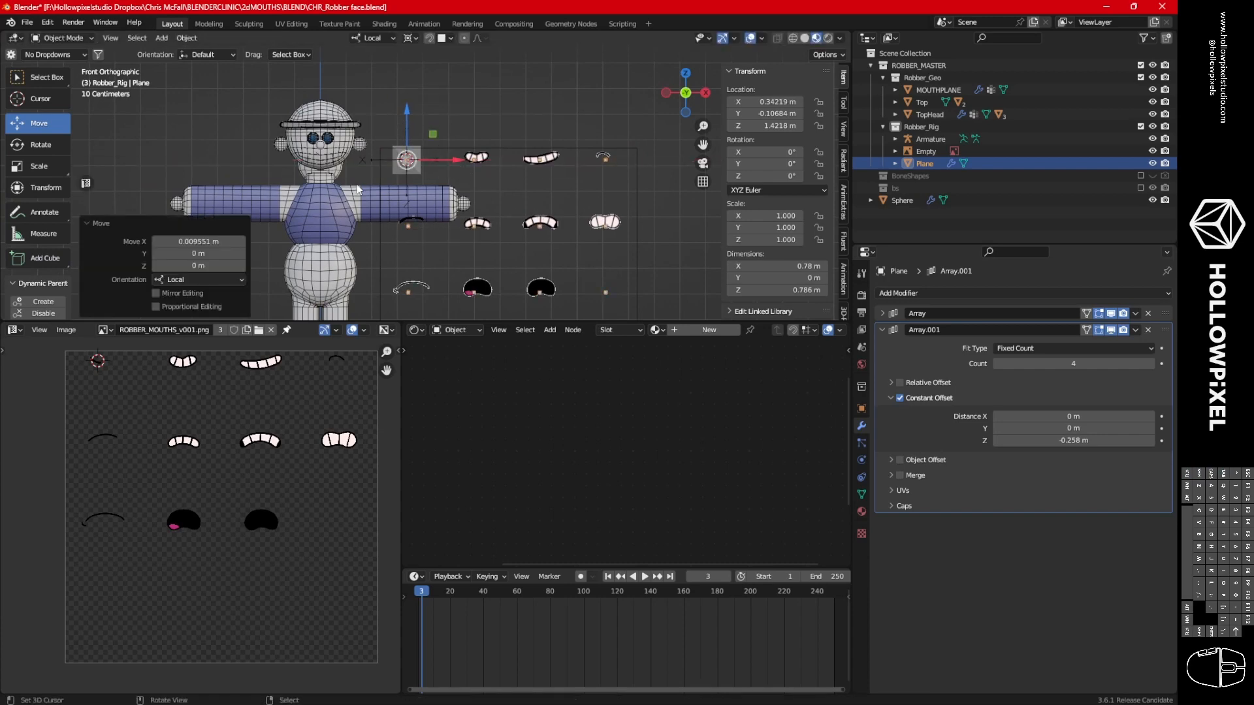
Select the Armature and set its viewport display to Wire with In Front enabled.
middle_click_drag(442, 201, 500, 153, "shift")
middle_click_drag(543, 267, 563, 305, "ctrl")
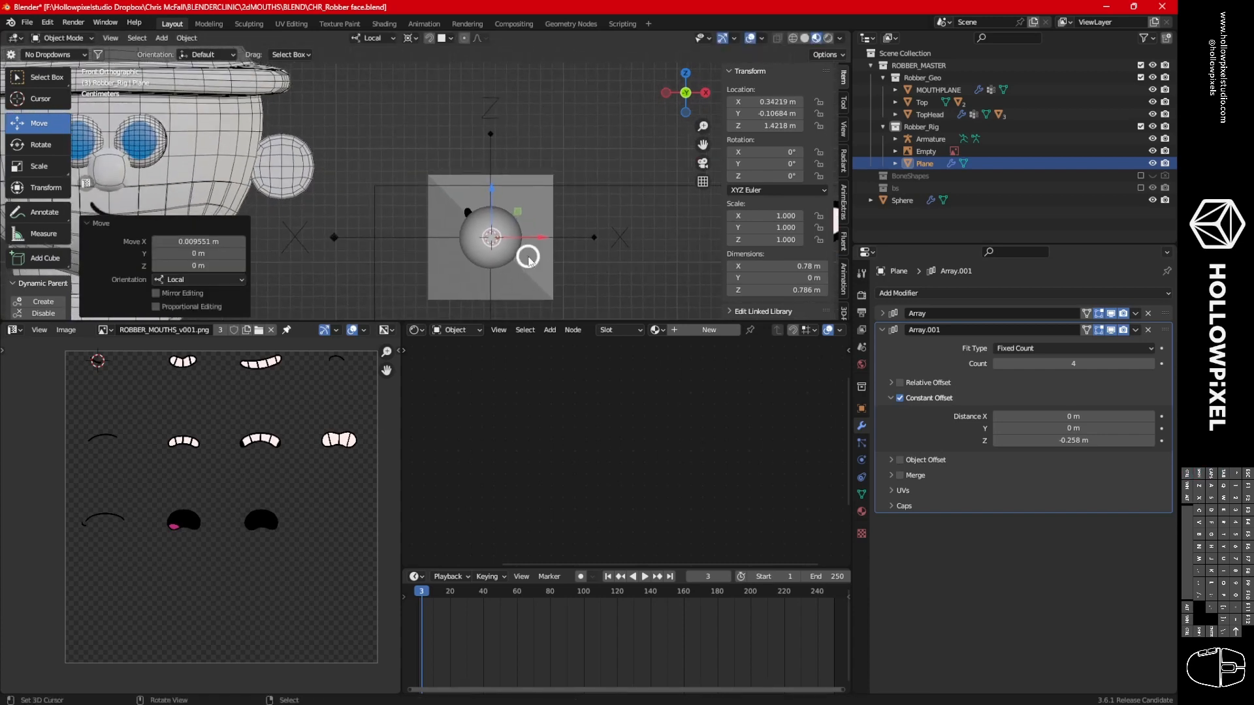
right_click(528, 254)
key("Tab")
middle_click_drag(493, 261, 581, 282)
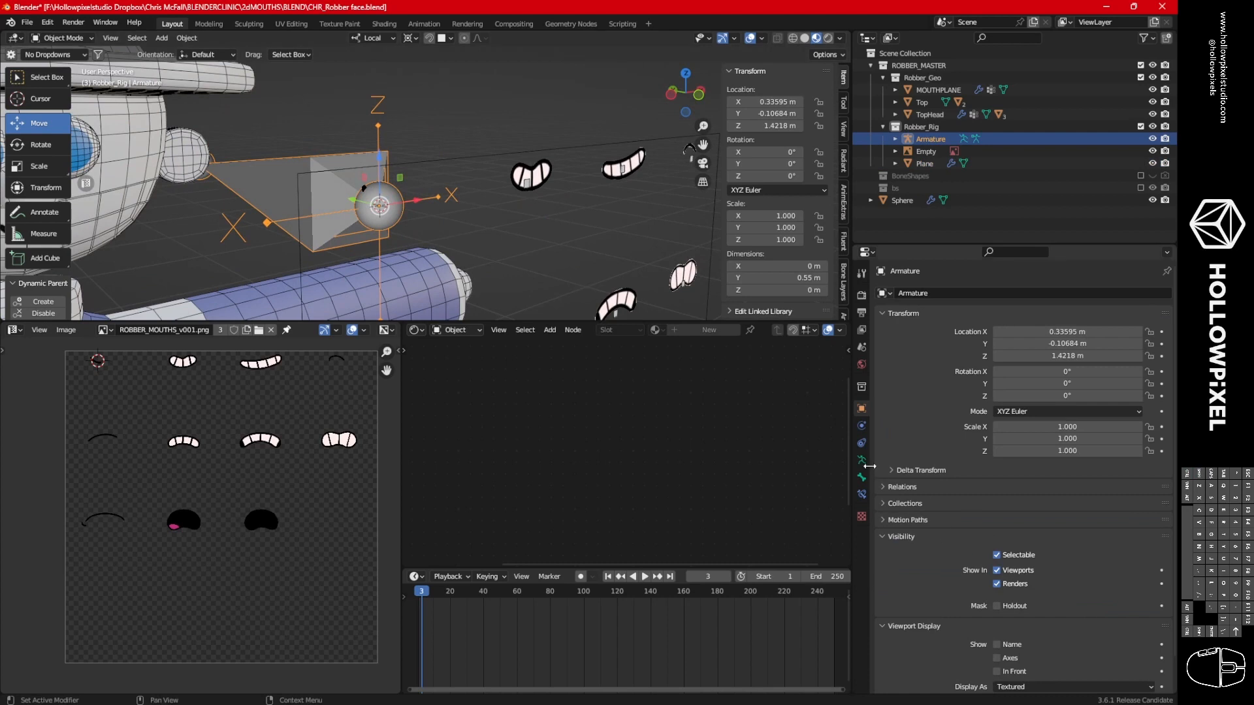
scroll(980, 555, "down", 2)
left_click(1037, 649)
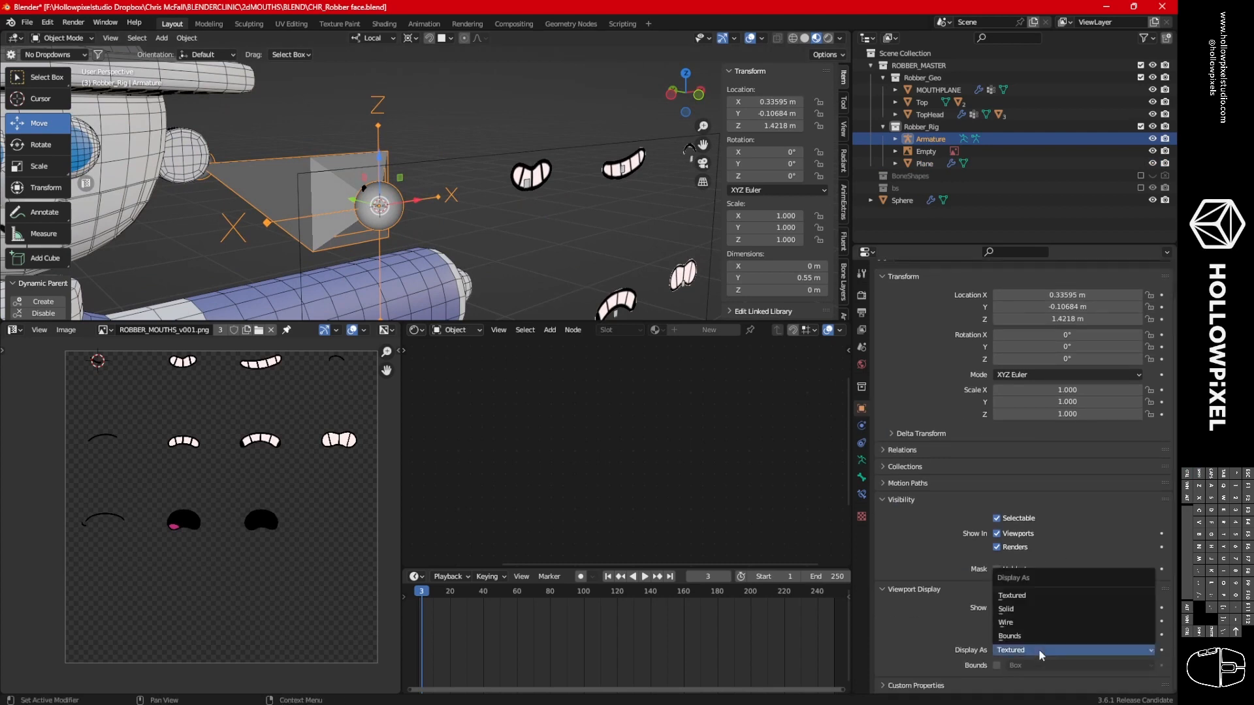
left_click(1024, 620)
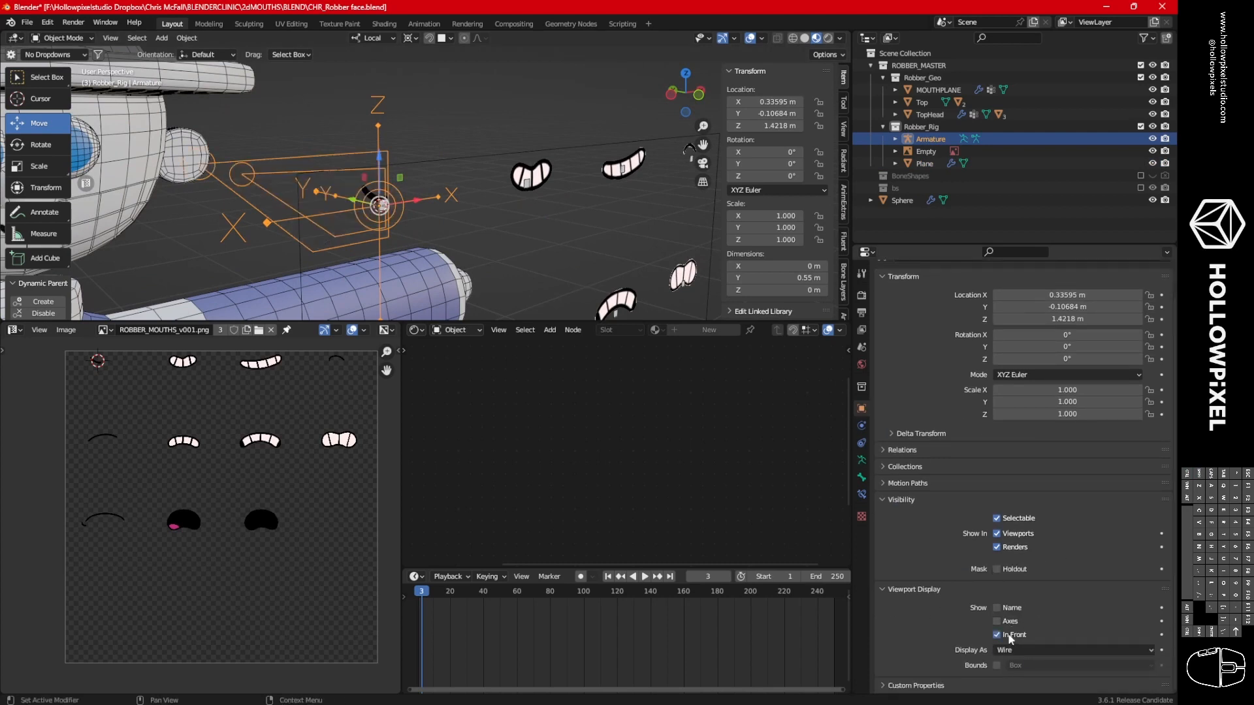
Select the arrayed marker plane in Object Mode and examine its grid against the frame and mouth sheet.
middle_click_drag(692, 226, 488, 245)
middle_click_drag(666, 263, 575, 261, "shift")
middle_click_drag(558, 247, 444, 131, "shift")
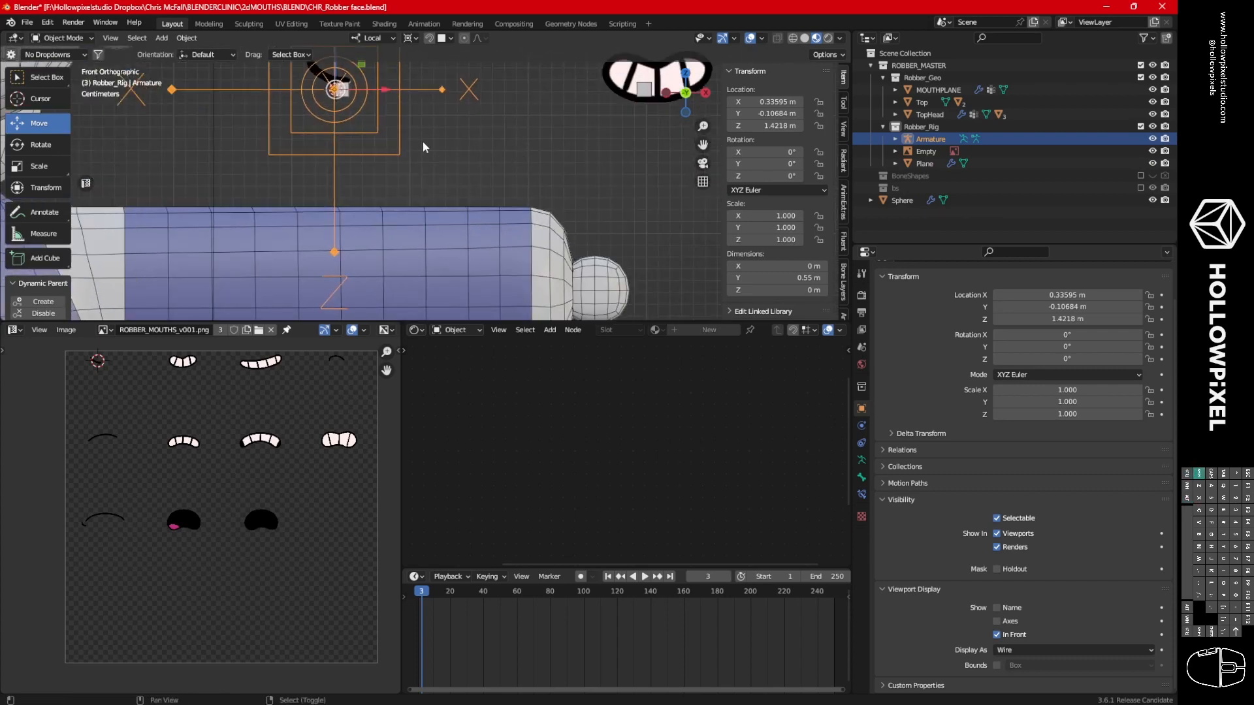
middle_click_drag(364, 101, 436, 209, "shift")
left_click(427, 205)
key("ctrl+Tab")
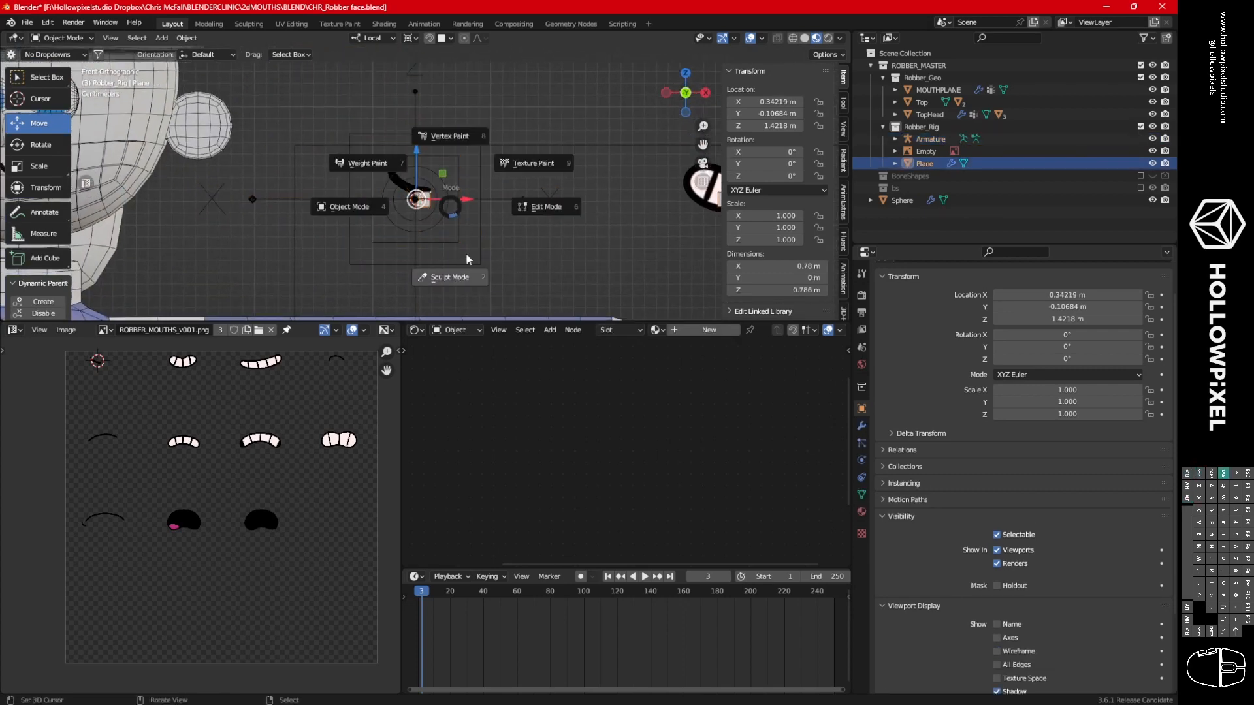
left_click(367, 213)
middle_click_drag(628, 245, 542, 241)
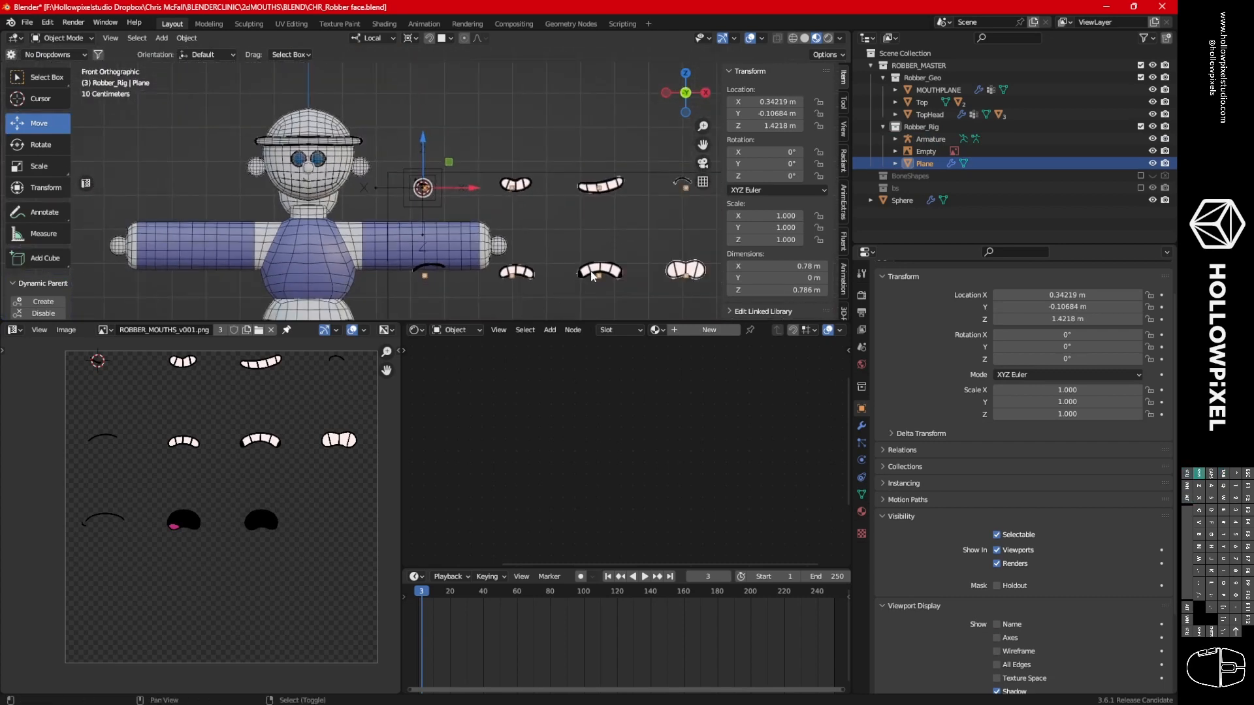
Nudge the arrayed plane about -0.0054 m along its local X axis to realign the marker grid with the mouths.
mouse_move(462, 188)
left_mouse_down()
mouse_move(420, 158)
mouse_move(477, 187)
left_mouse_up()
middle_click_drag(660, 284, 627, 247, "shift")
middle_click_drag(627, 247, 617, 279, "ctrl")
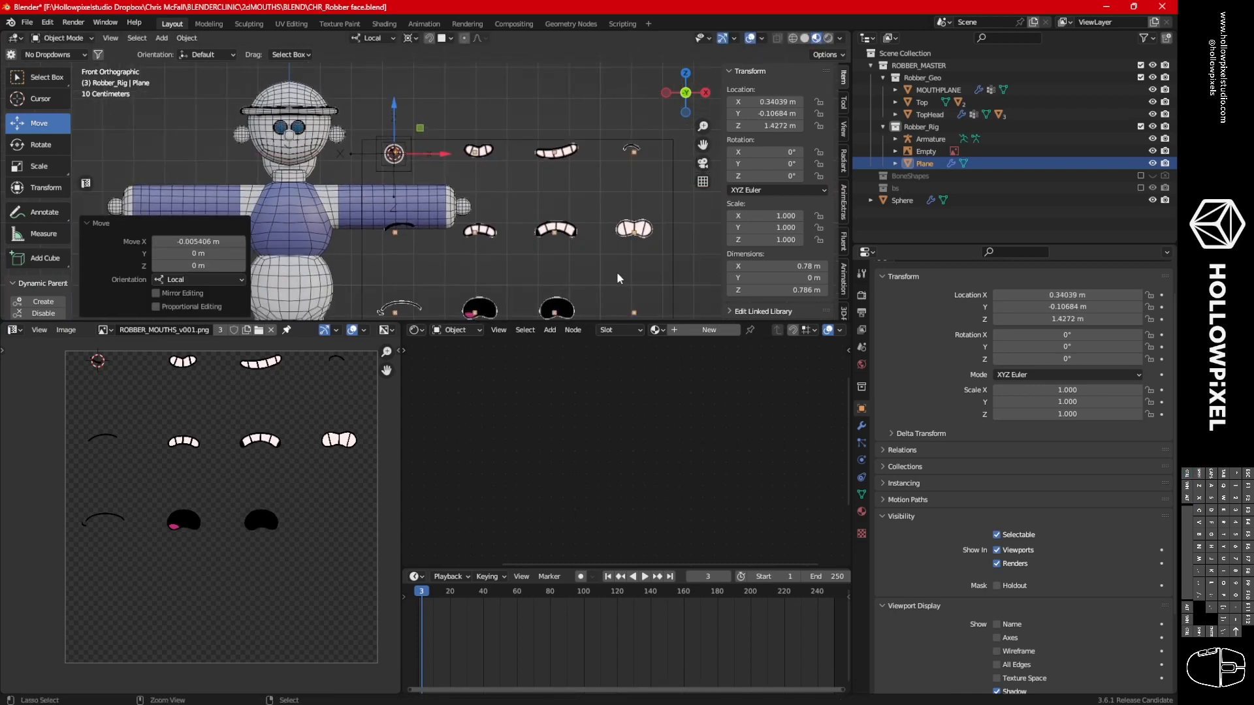
Scale the plane's whole mesh down in Edit Mode until each arrayed marker is a tiny point, and return to Object Mode.
key("Tab")
key("a")
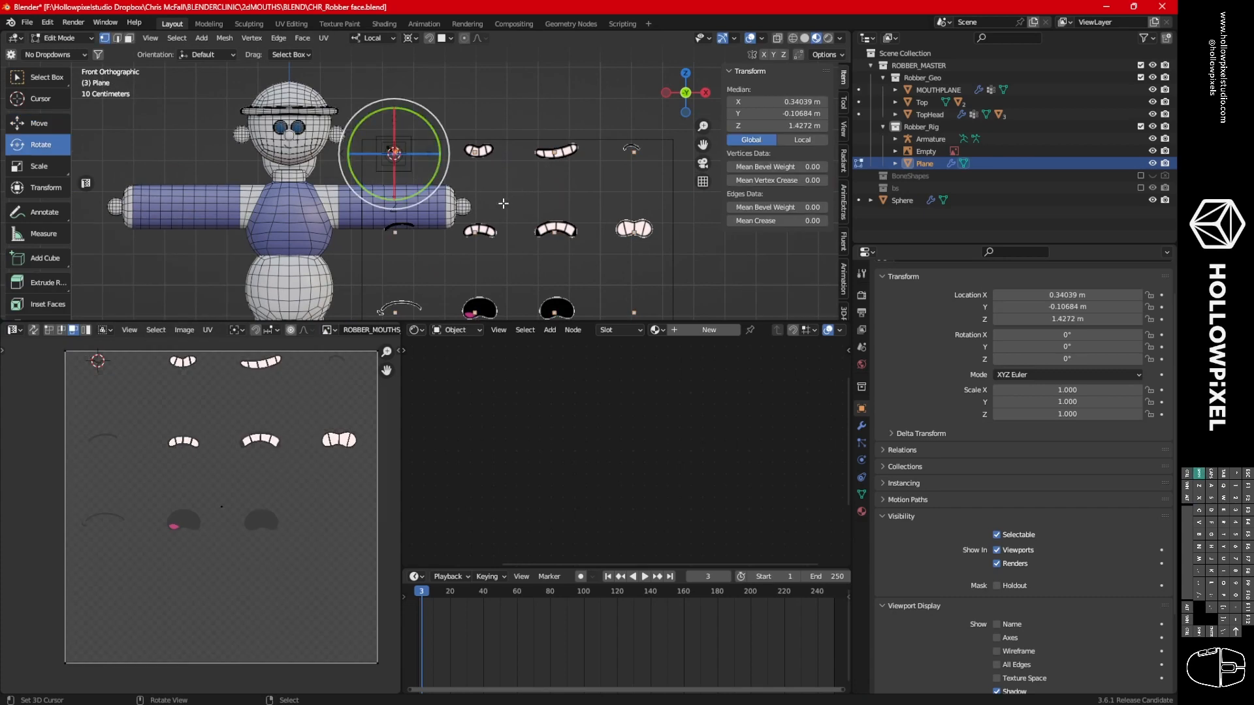
middle_click_drag(461, 206, 548, 259, "shift")
middle_click_drag(547, 259, 507, 214, "ctrl")
key("s")
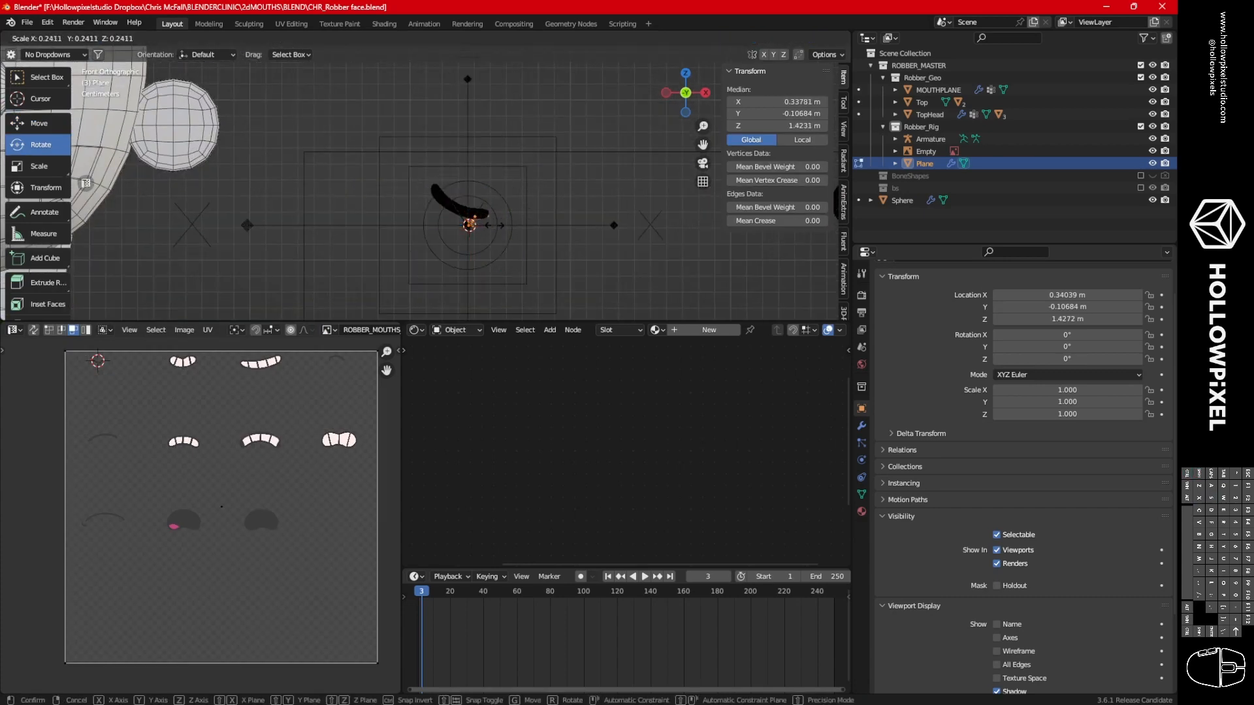
left_click(487, 223)
key("s")
left_click(491, 213)
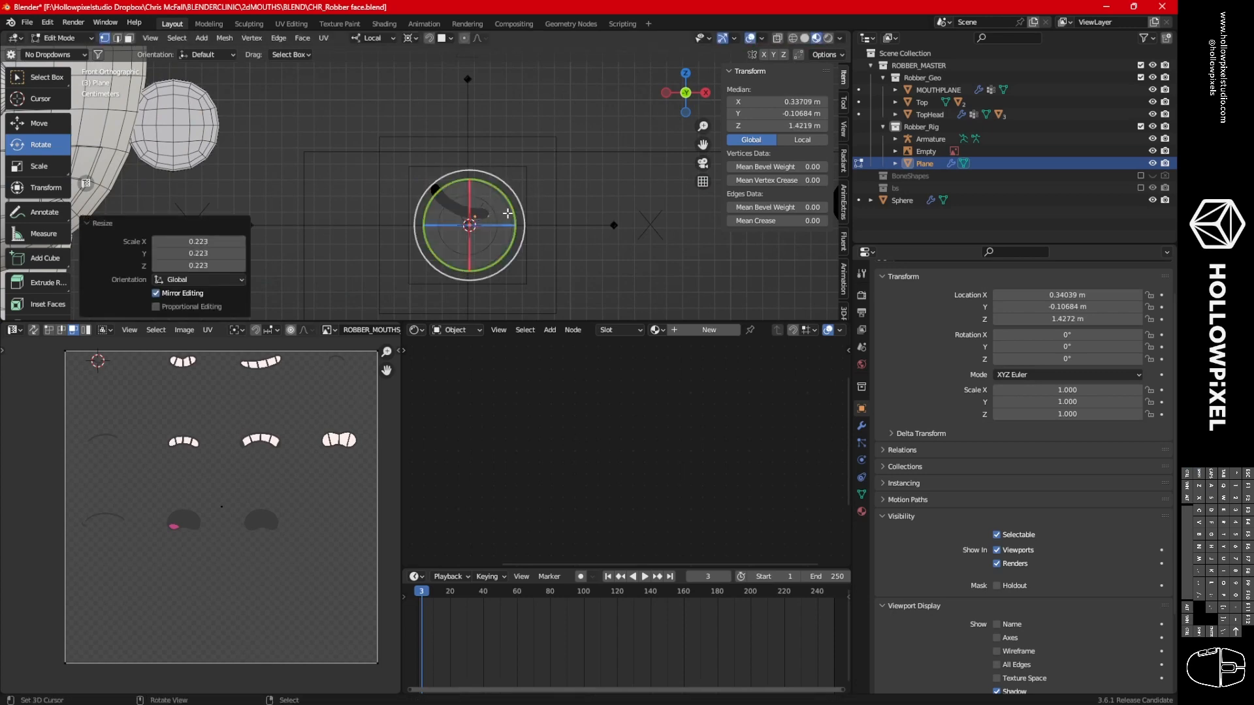
key("s")
left_click(515, 208)
key("Tab")
middle_click_drag(480, 256, 500, 169, "ctrl")
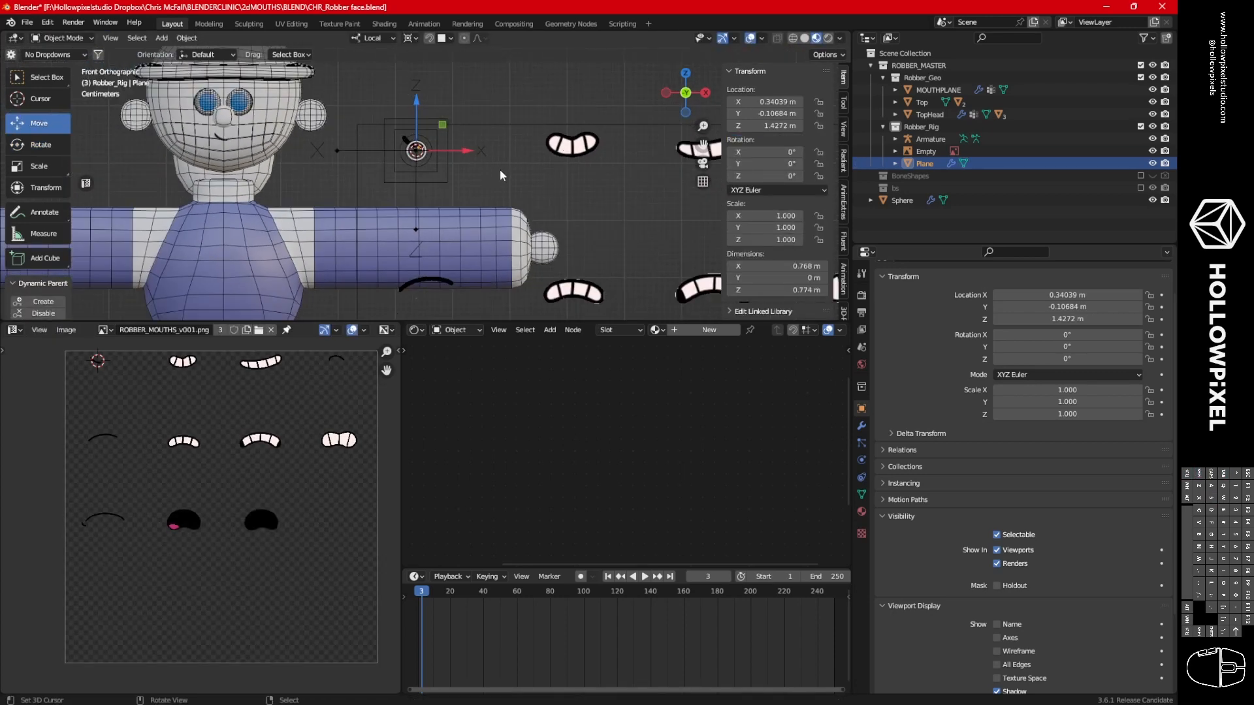
Put the Armature in Pose Mode and rename the Plane object to SNAPPINGGRID.
left_click(442, 175)
key("ctrl+Tab")
mouse_move(439, 169)
middle_mouse_down()
mouse_move(485, 190)
mouse_move(440, 161)
middle_mouse_up()
double_click(927, 163)
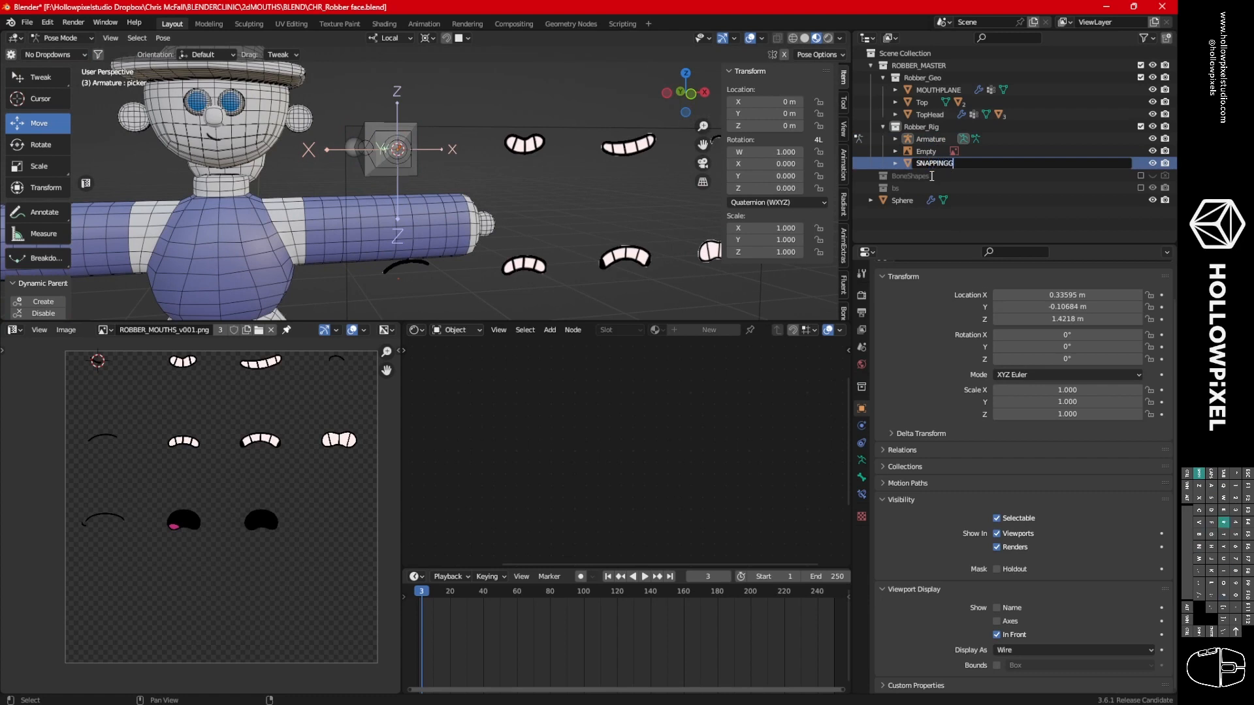
type("SNAPPINGGRID")
key("Return")
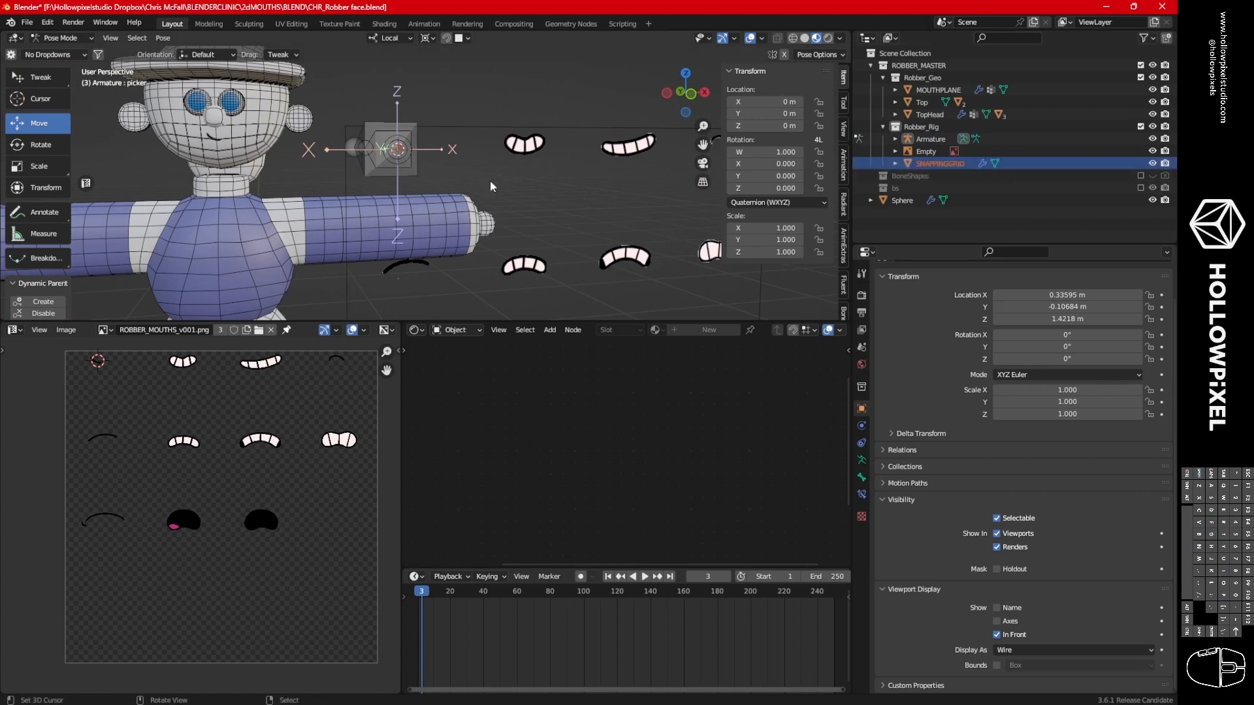
Rename the Empty that holds the mouth-sheet reference to MOUTHGALLERY.
left_click(926, 151)
double_click(940, 151)
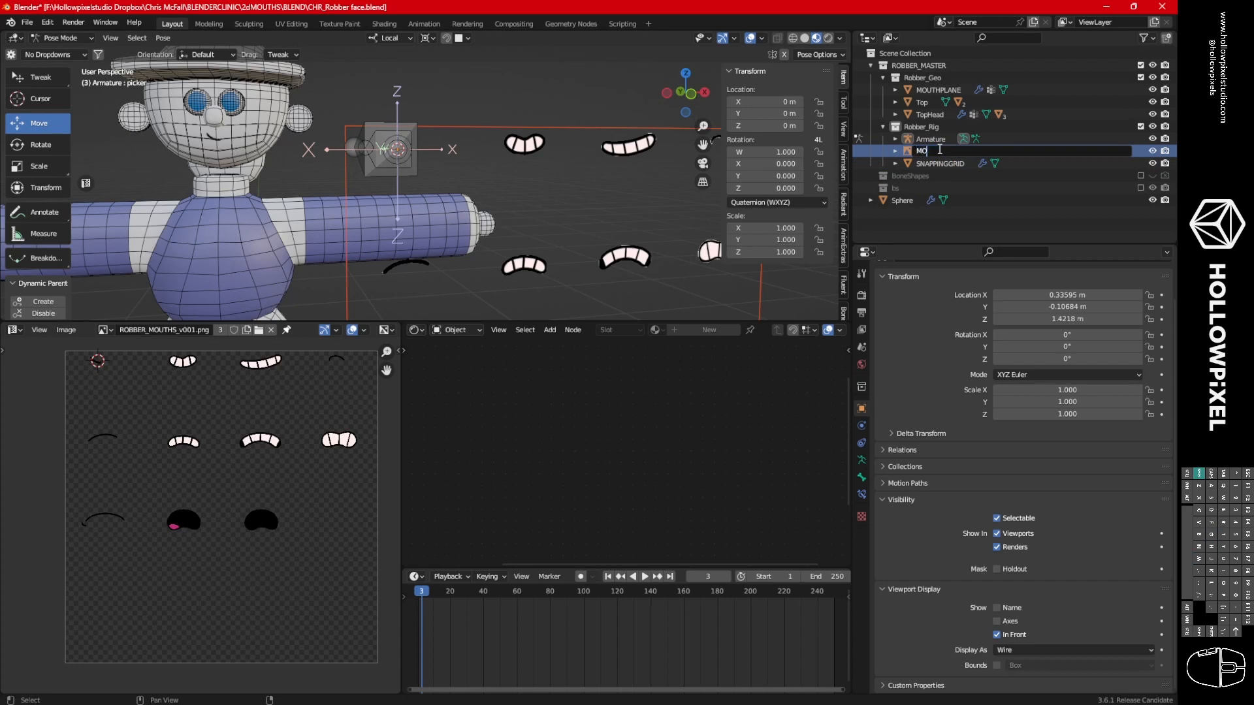
type("MOUTHGALLERY")
key("Return")
Add a Shrinkwrap bone constraint to the picker bone with SNAPPINGGRID as its target.
left_click(943, 164)
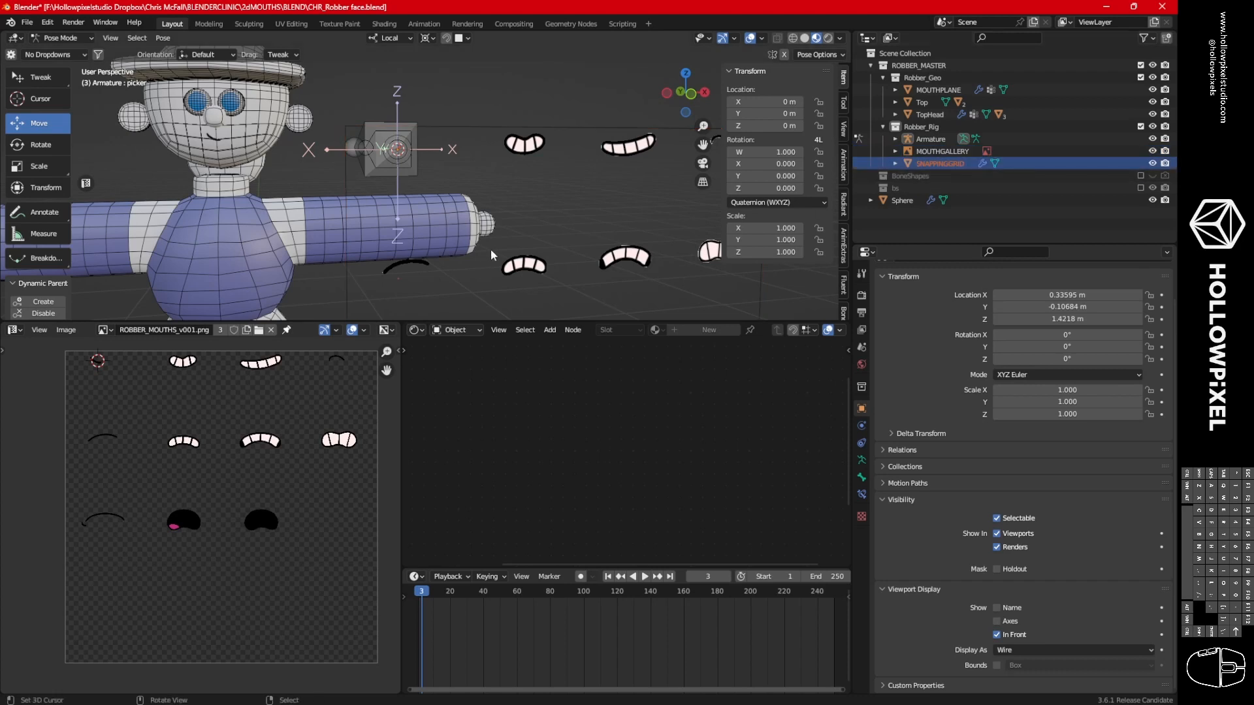
left_click(406, 172, "shift")
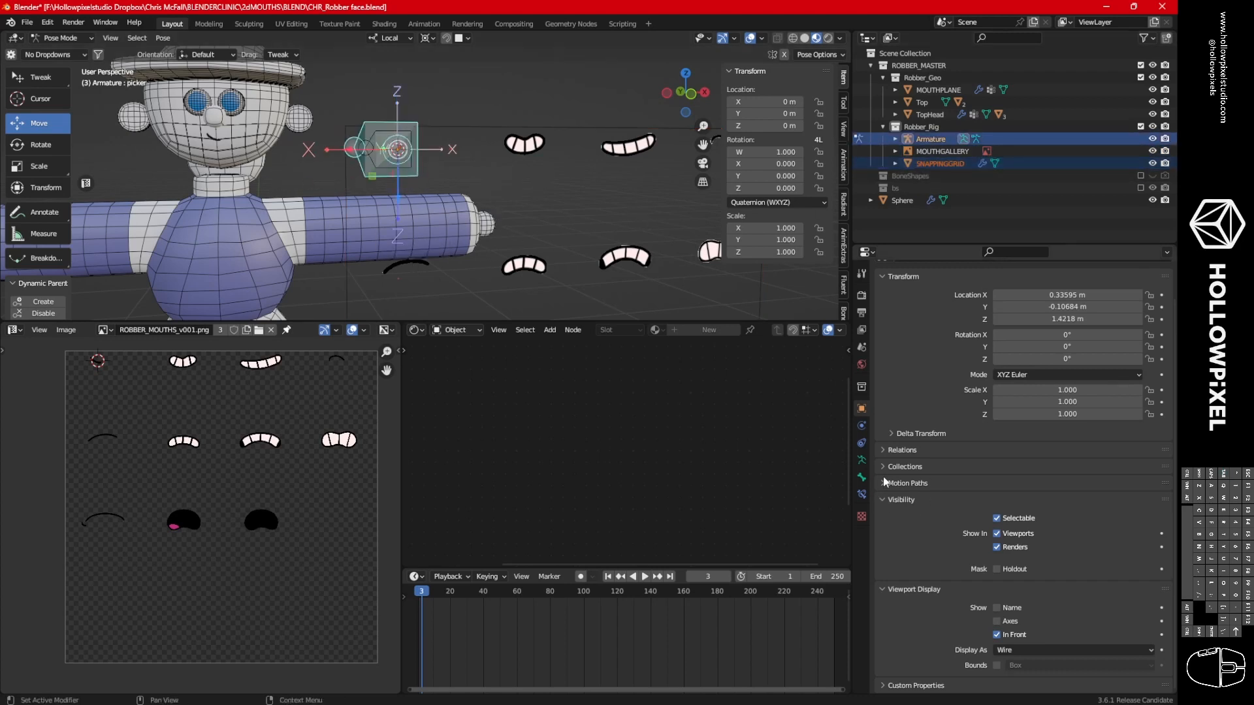
left_click(861, 494)
left_click(951, 297)
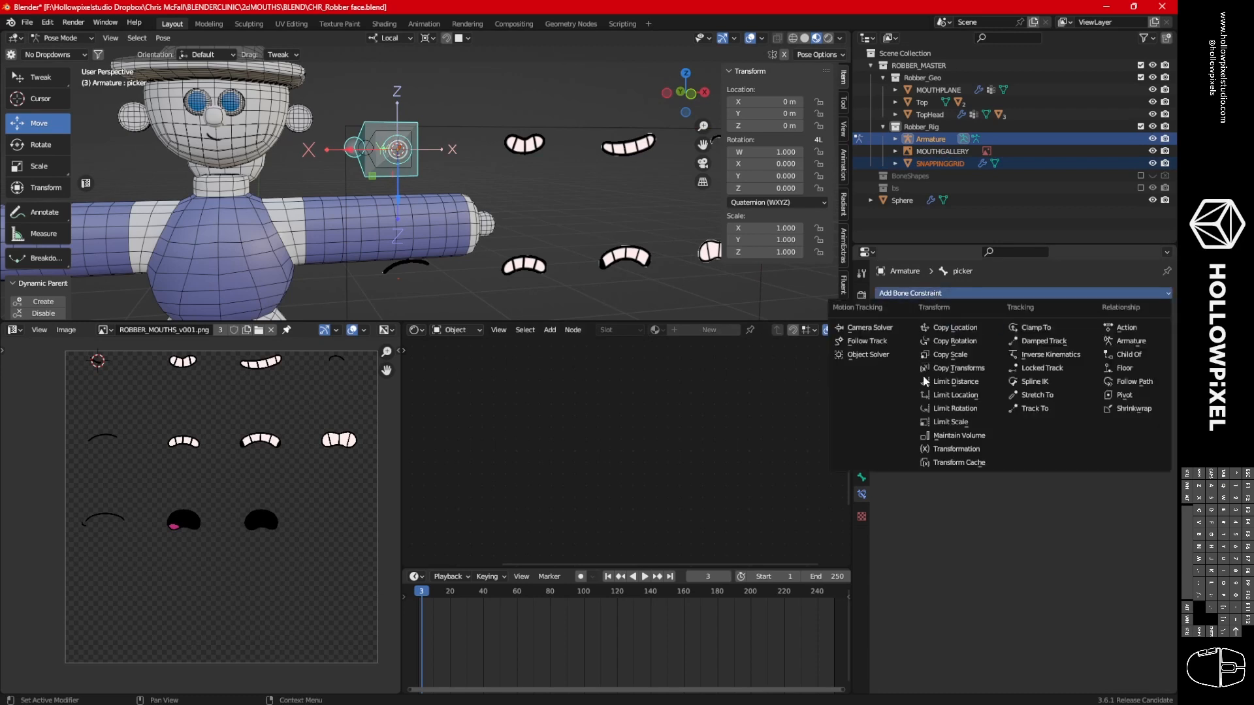
left_click(1139, 397)
left_click(1147, 332)
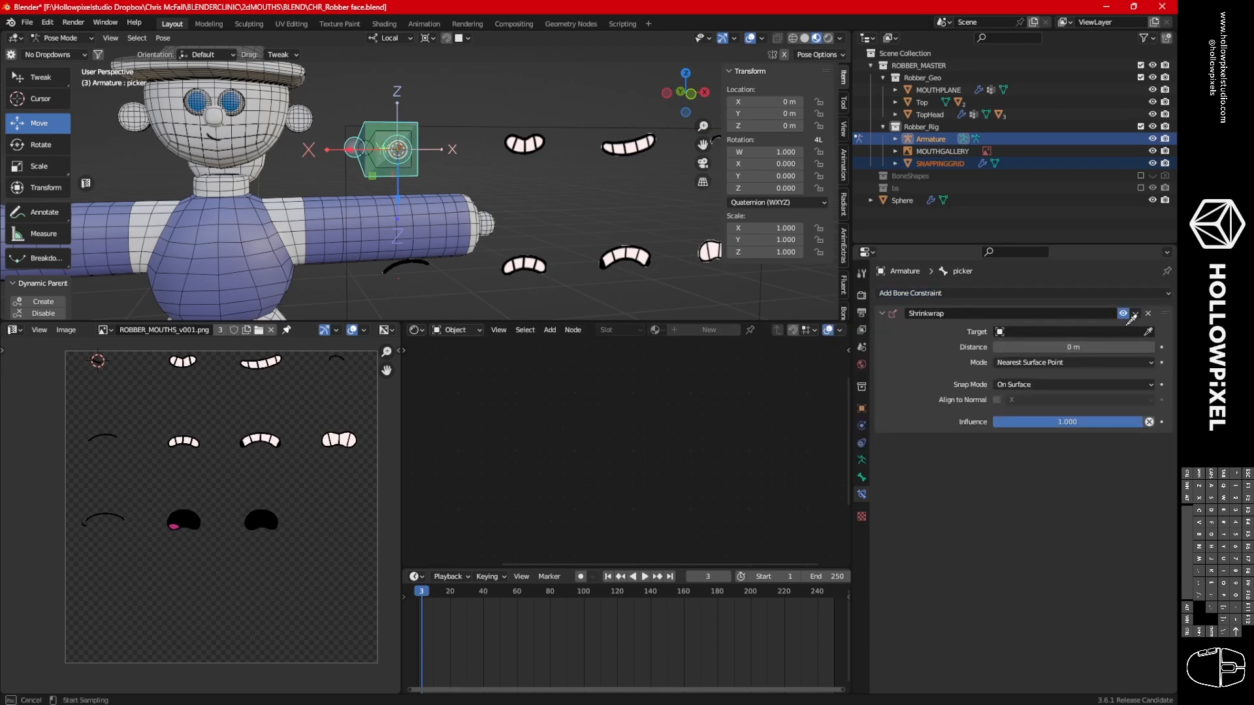
left_click(940, 163)
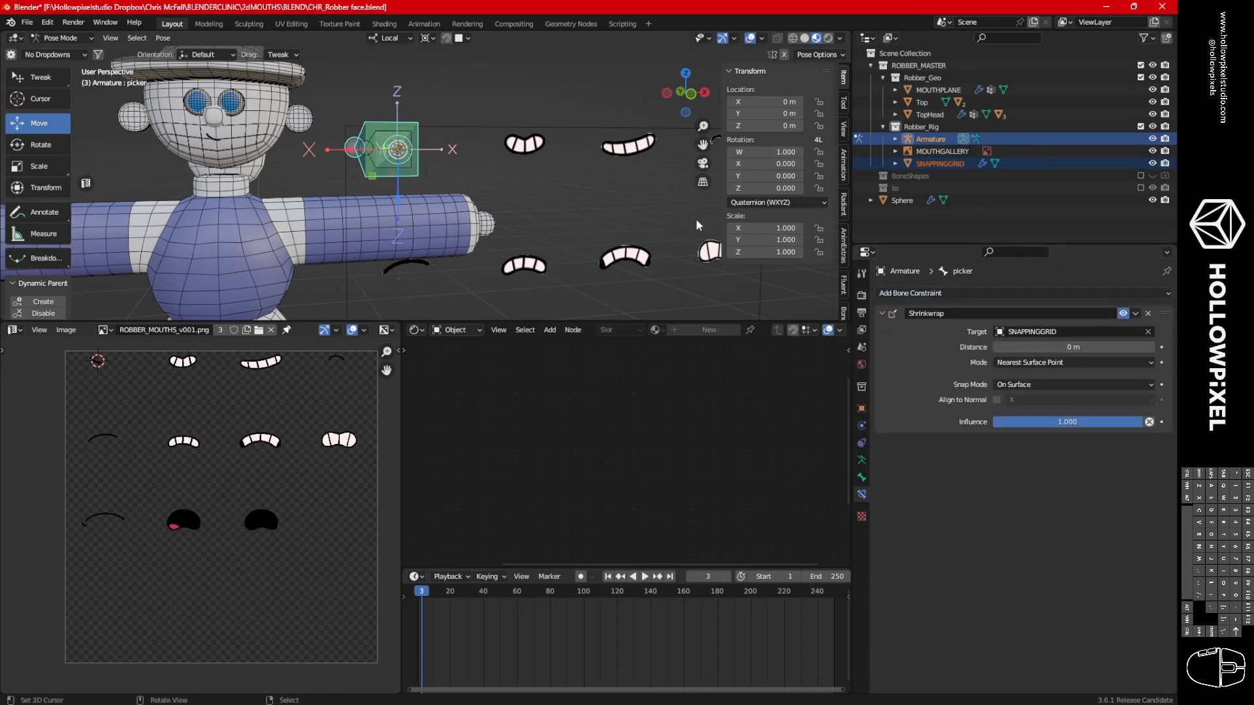
Move the picker bone around the mouth gallery in front view to test its snapping, ending on the fourth mouth of the second row.
key("KP_1")
key("Tab")
left_click(490, 191)
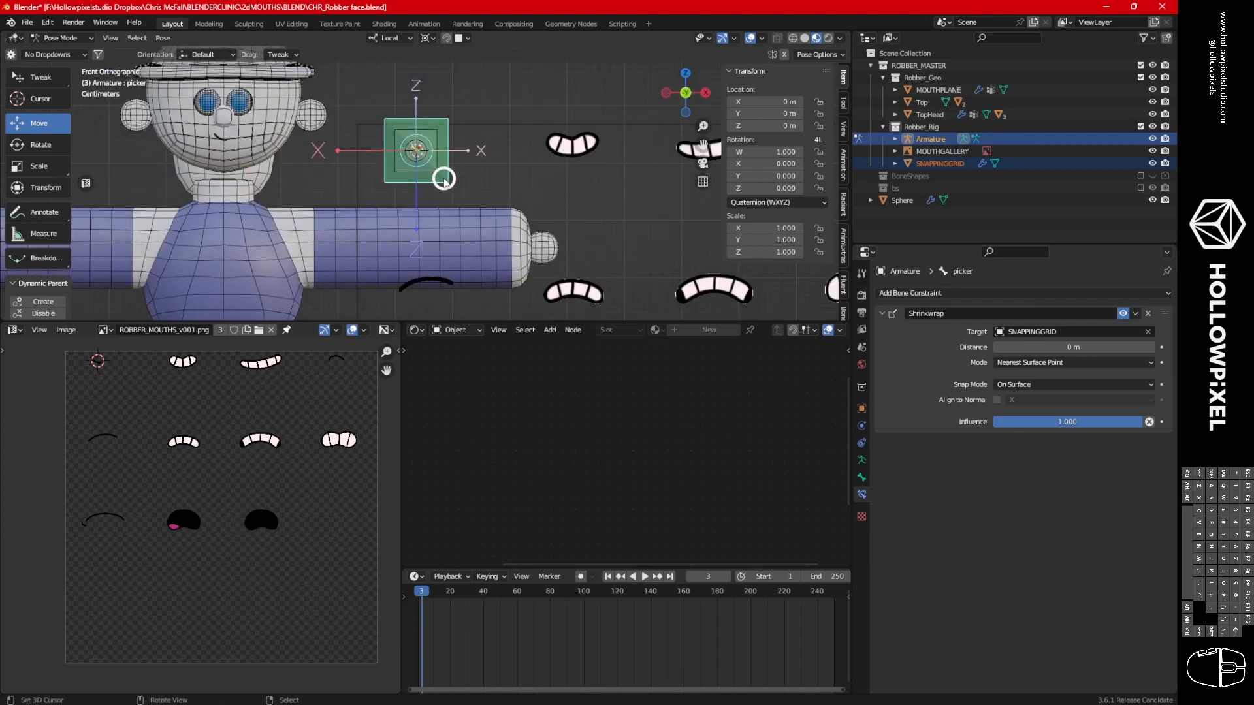
key("g")
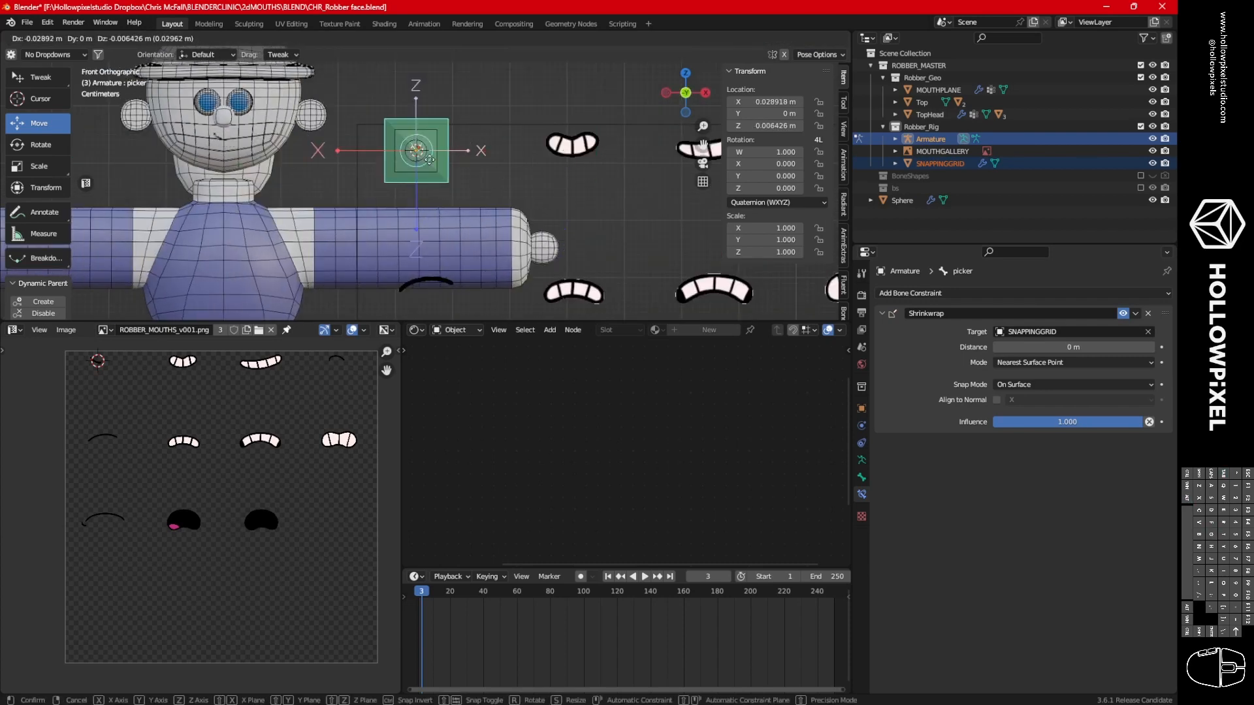
left_click(422, 161)
middle_click_drag(667, 191, 578, 179, "shift")
scroll(578, 177, "down", 3)
key("g")
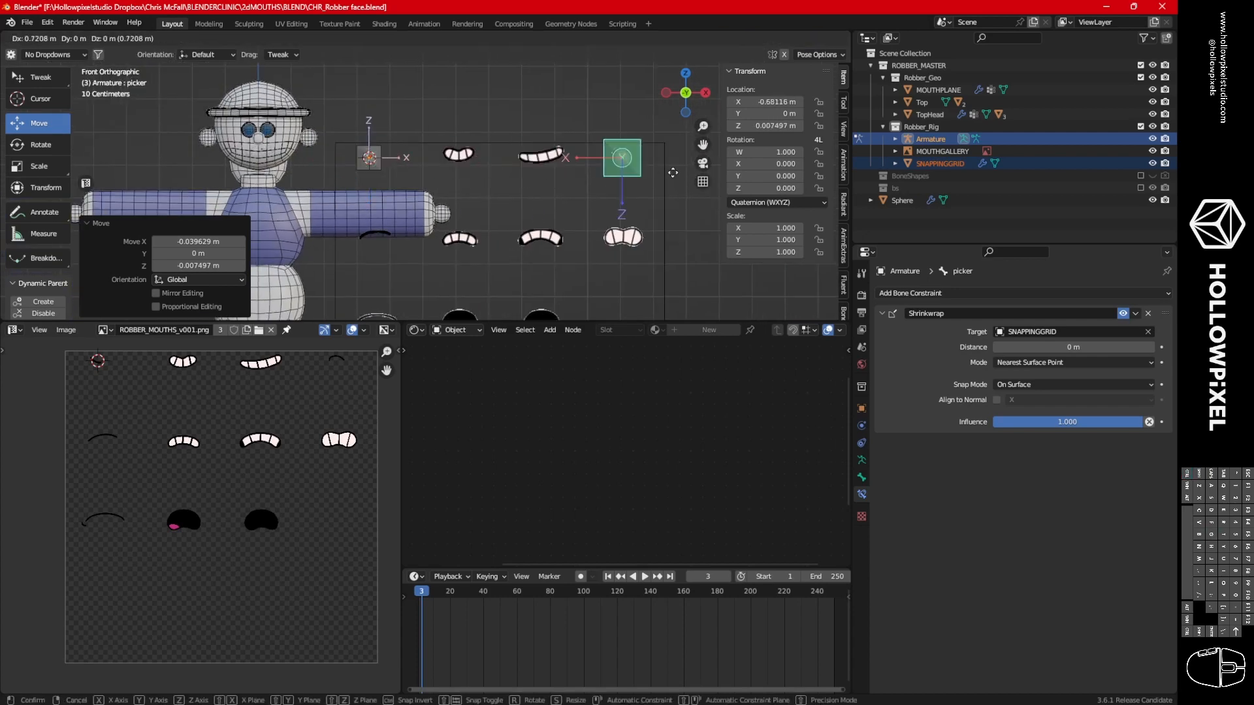
left_click(413, 174)
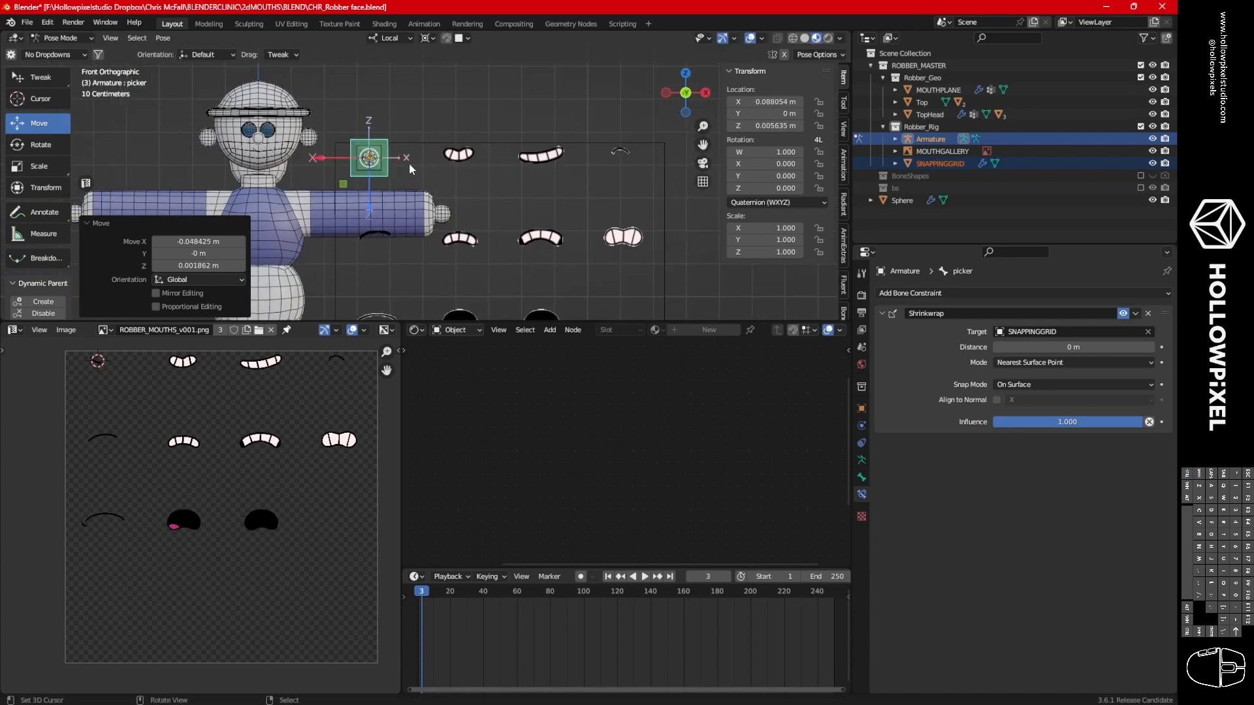
key("g")
left_click(461, 162)
key("g")
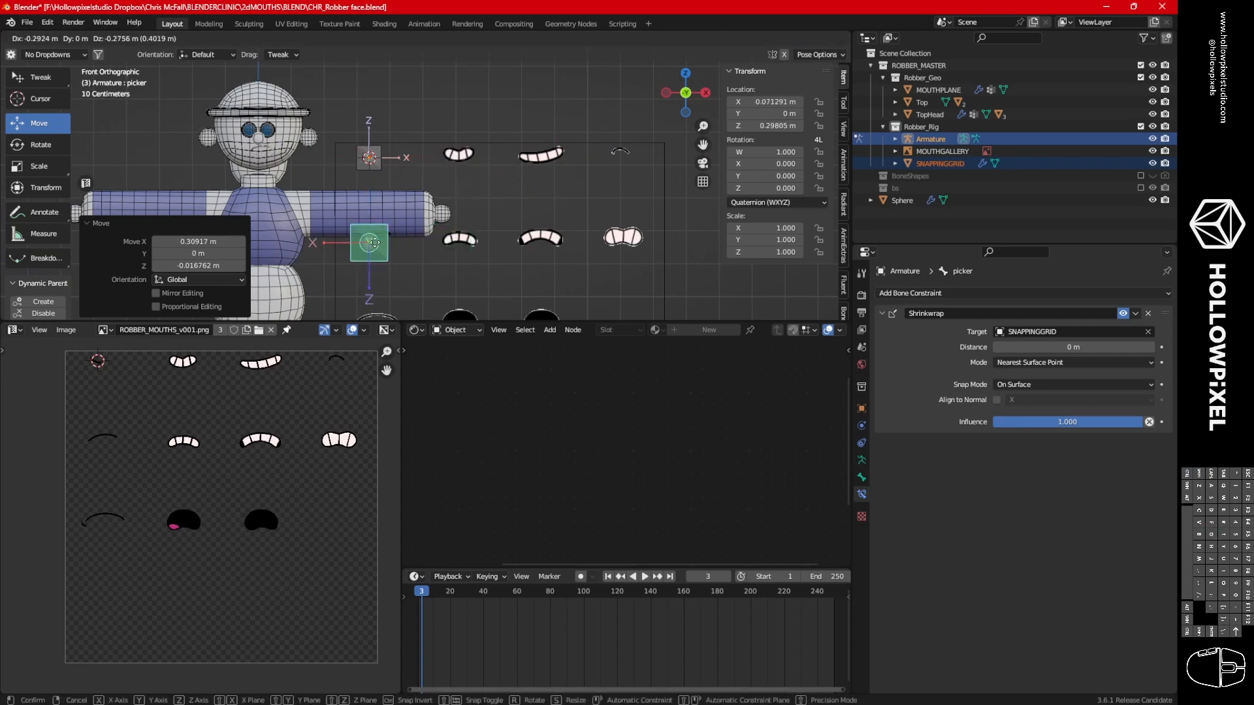
left_click(630, 245)
scroll(595, 224, "up", 4)
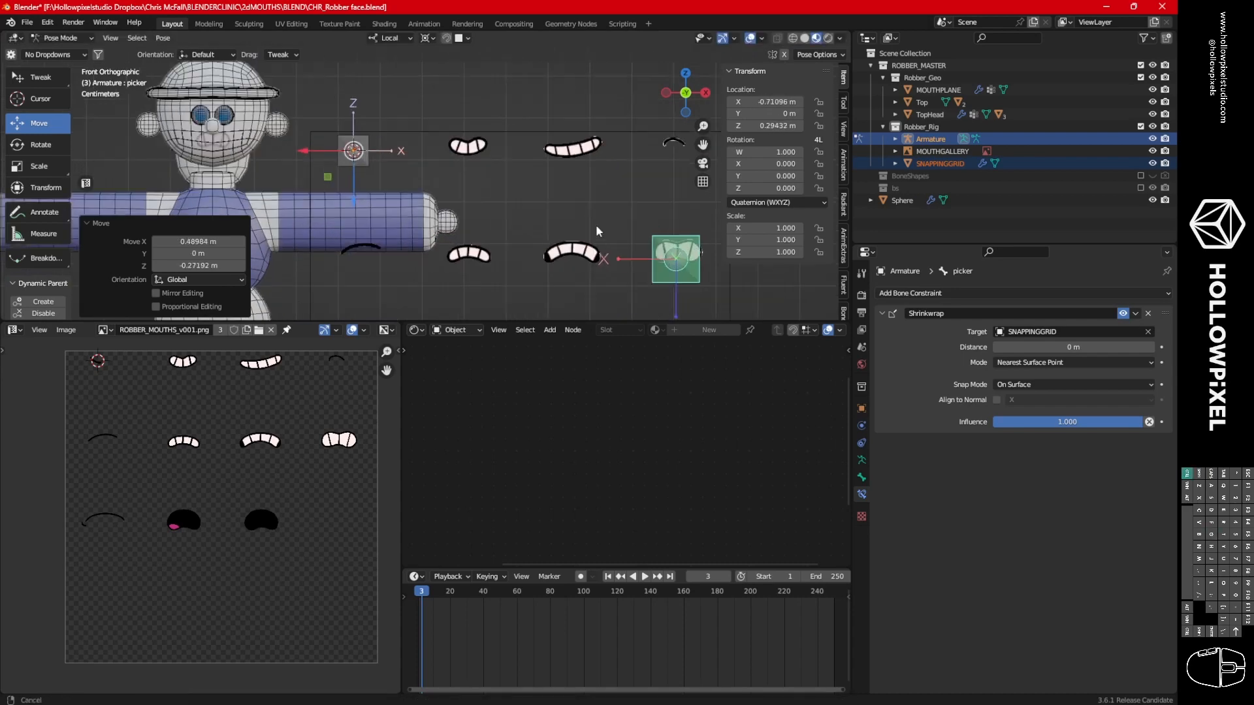
Switch the Armature to Object Mode and make SNAPPINGGRID the selected object.
middle_click_drag(562, 207, 558, 235, "ctrl")
key("ctrl+Tab")
left_click(491, 213)
right_click(566, 198)
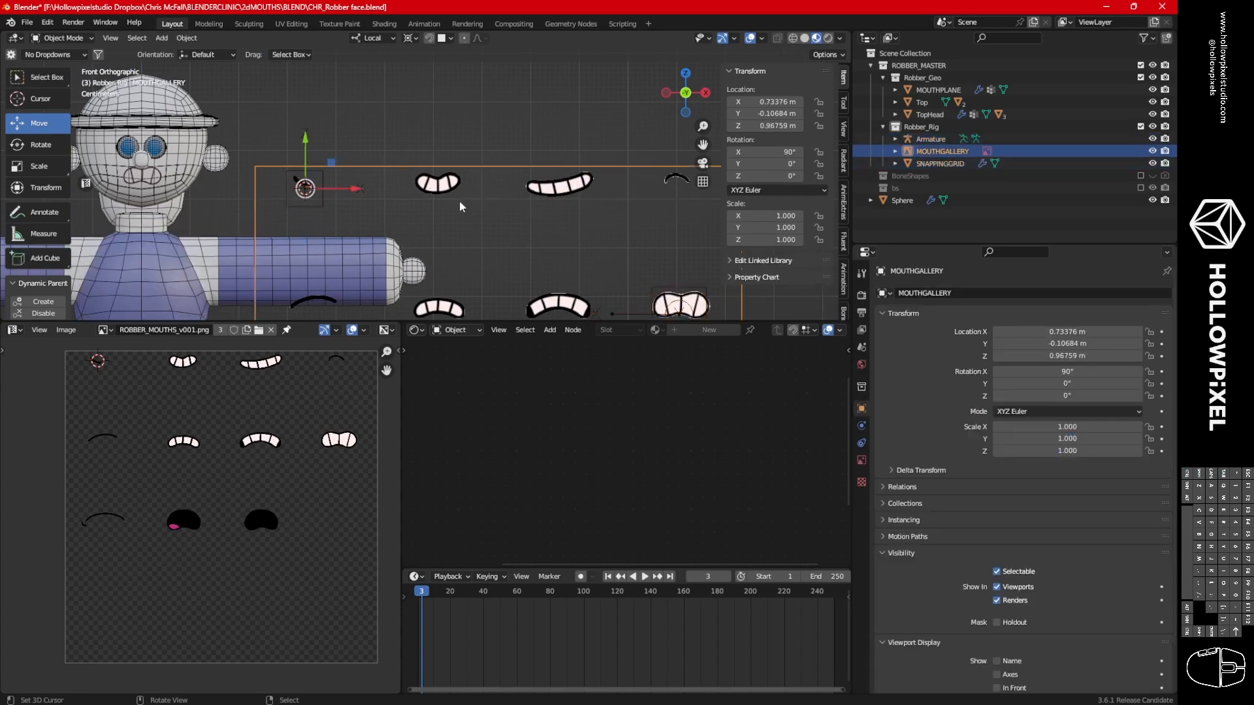
left_click(306, 190)
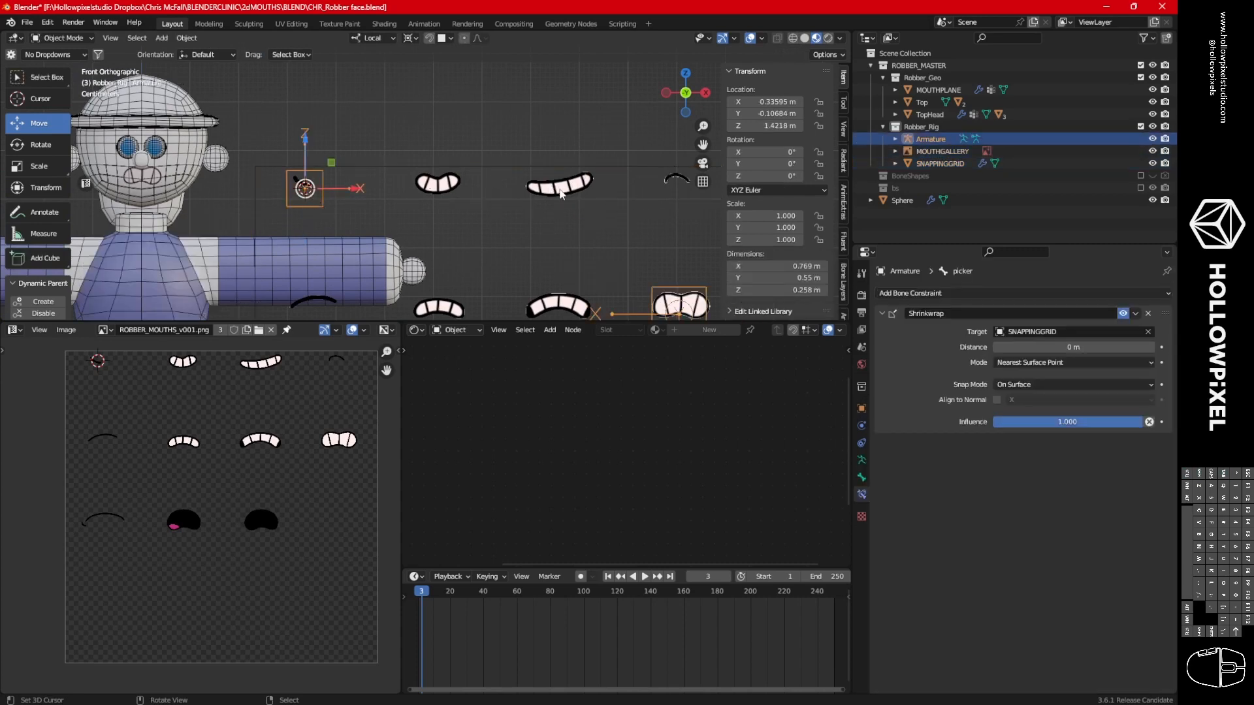
left_click(940, 163)
key("Tab")
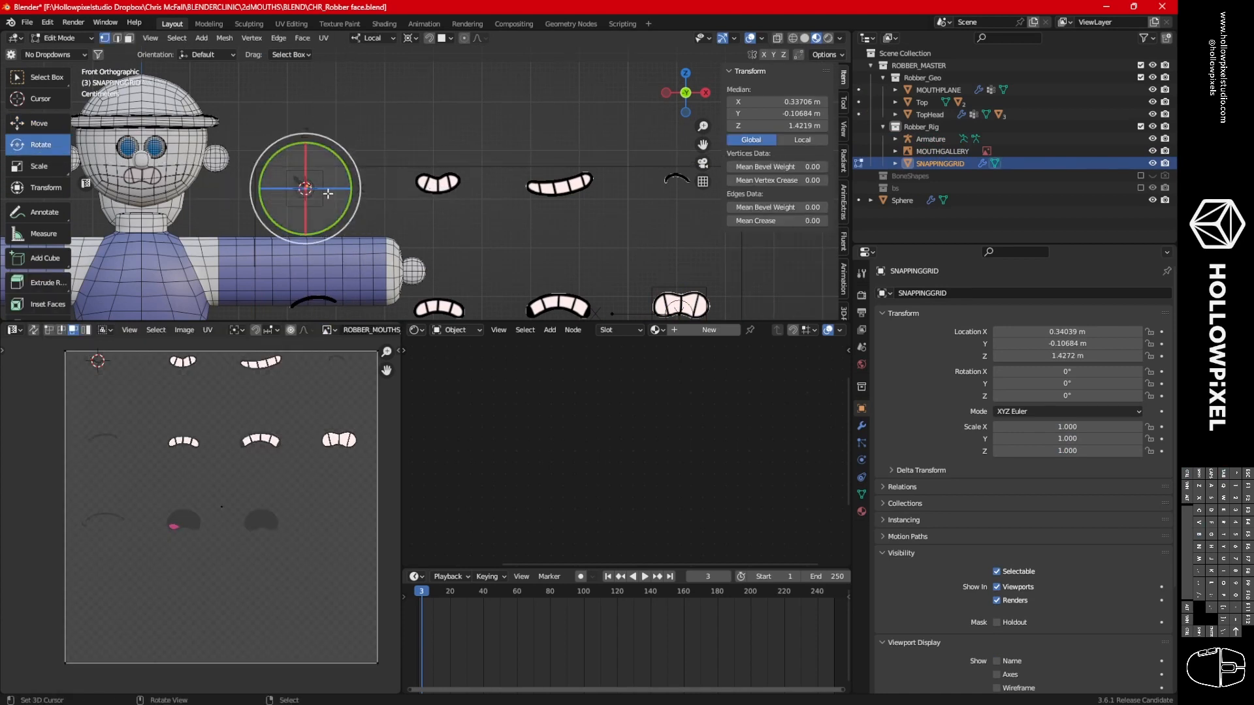
key("g")
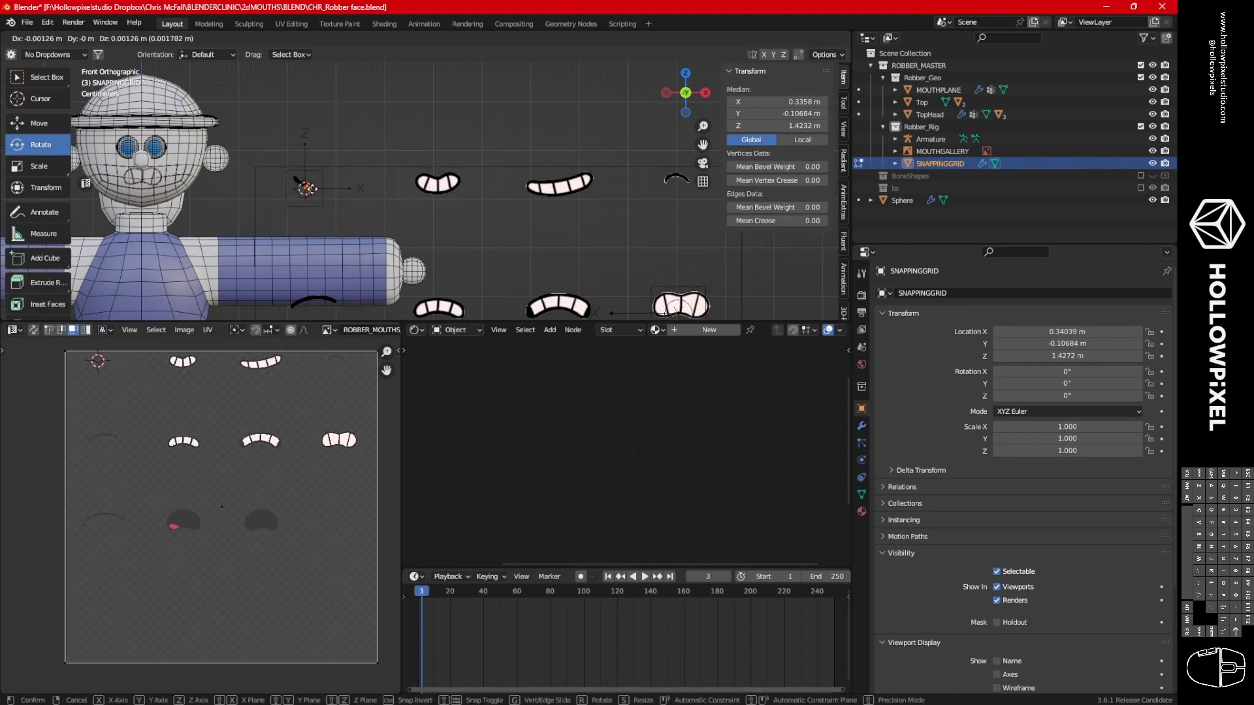
right_click(316, 189)
key("Tab")
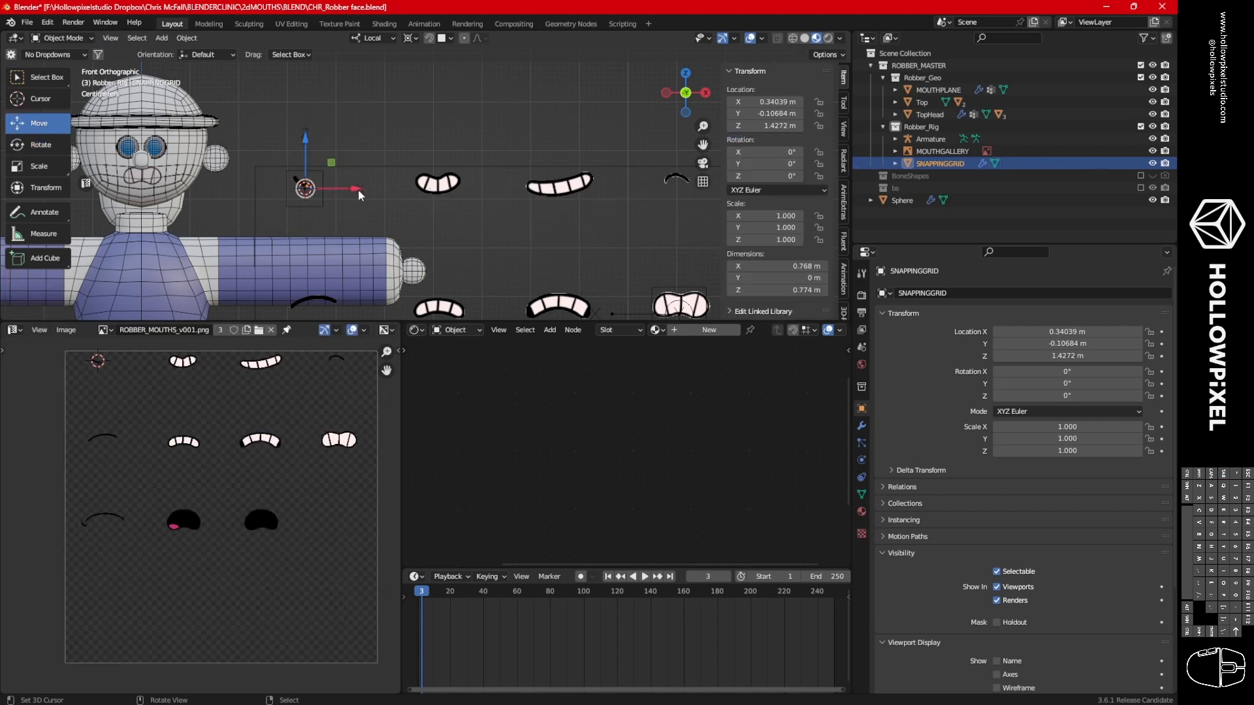
Apply both Array modifiers on SNAPPINGGRID.
left_click(861, 426)
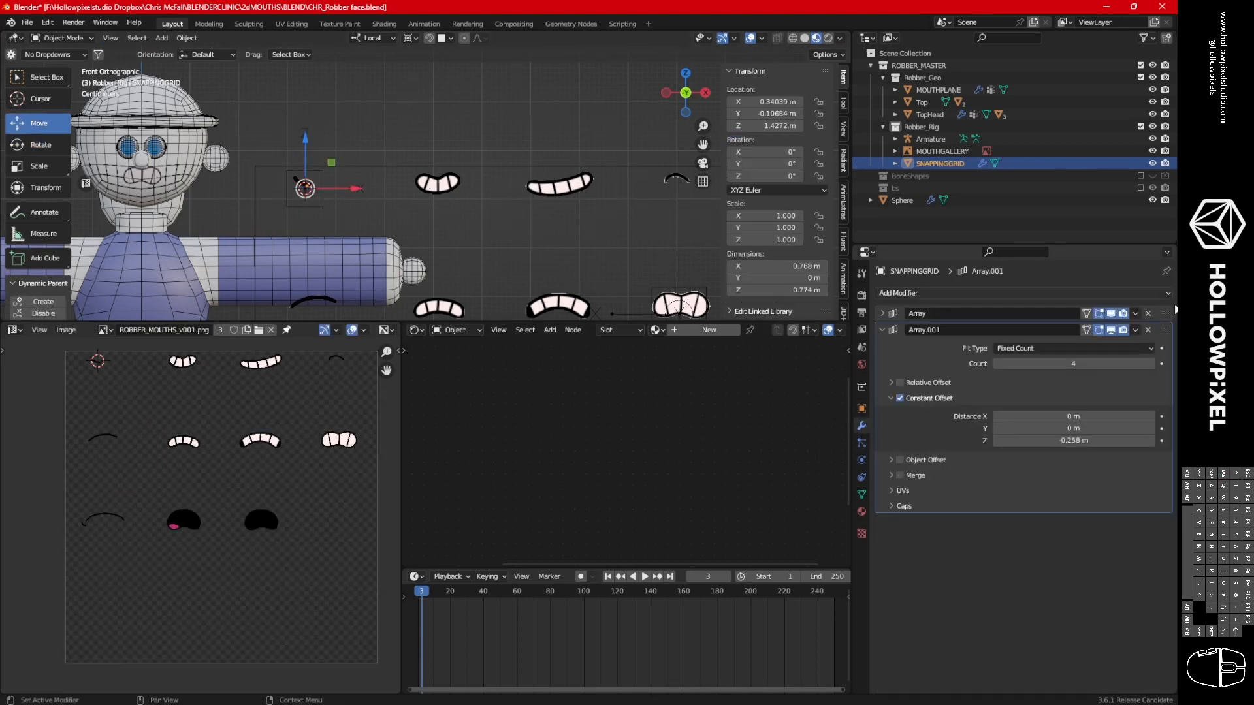
left_click(1135, 313)
left_click(1124, 329)
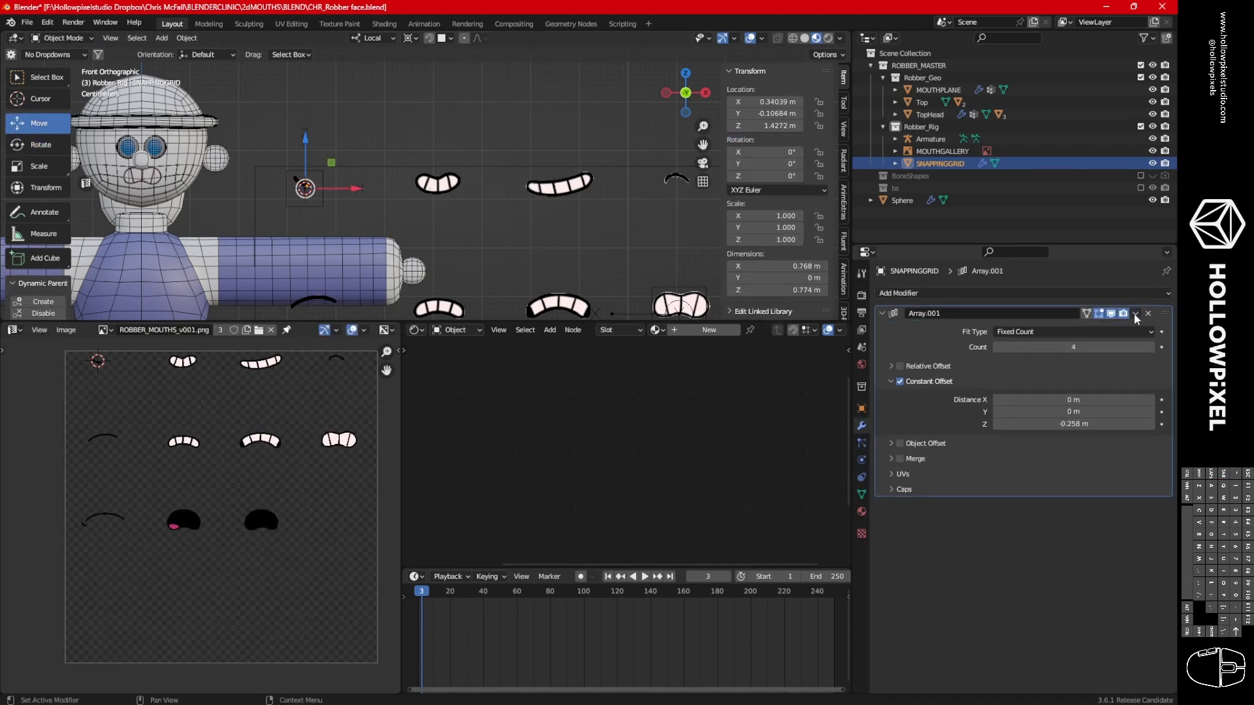
left_click(1136, 313)
left_click(1119, 328)
In SNAPPINGGRID's Edit Mode, move only the first top-row marker about 0.0013 m in X and 0.0025 m in Z.
key("ctrl+Tab")
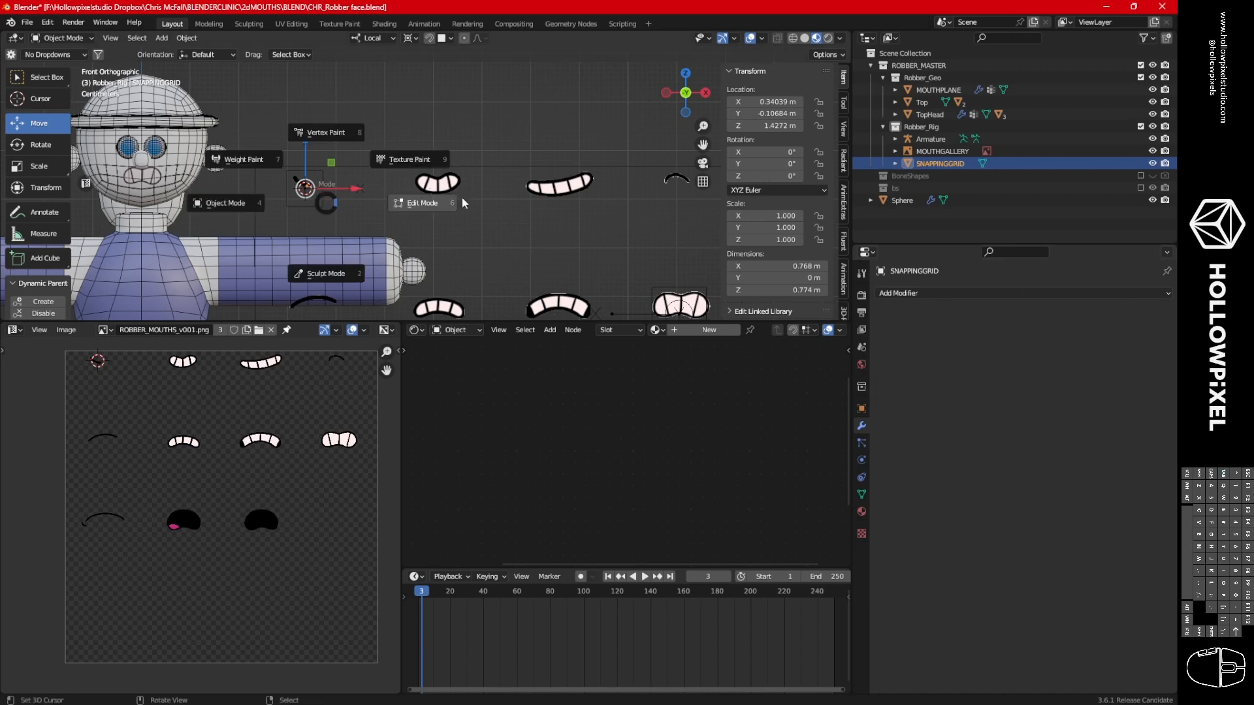
left_click(461, 198)
key("a")
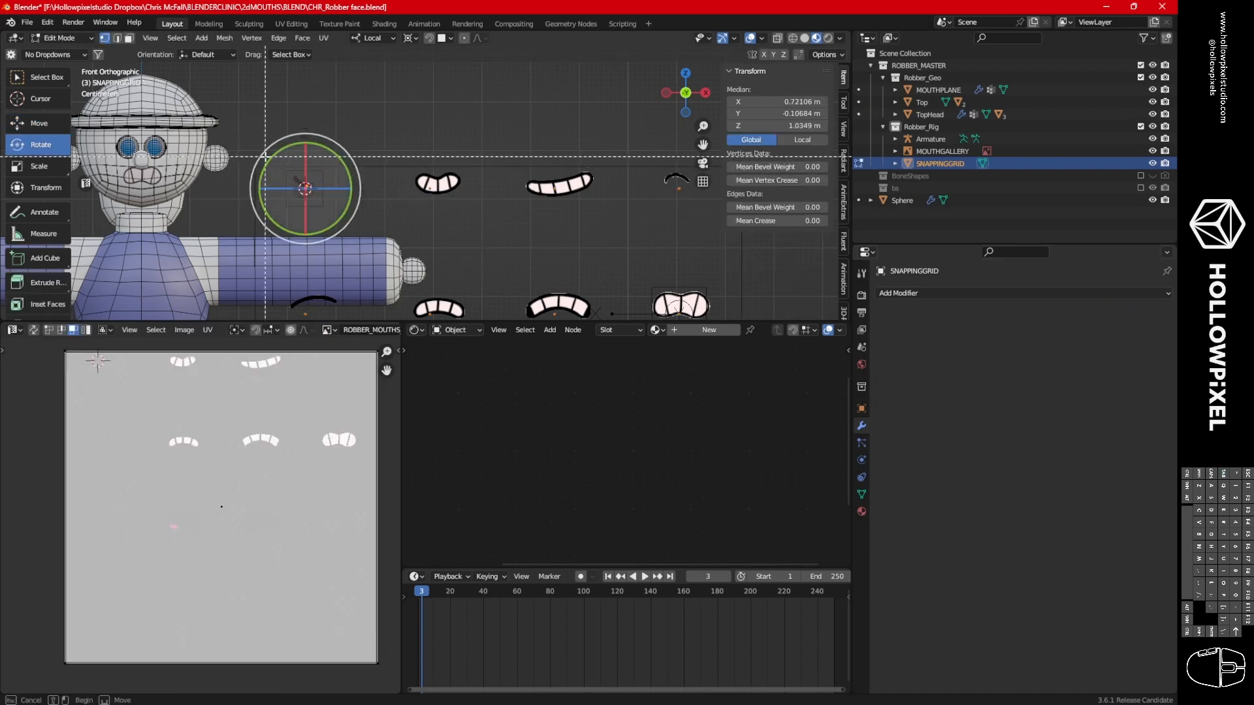
key("g")
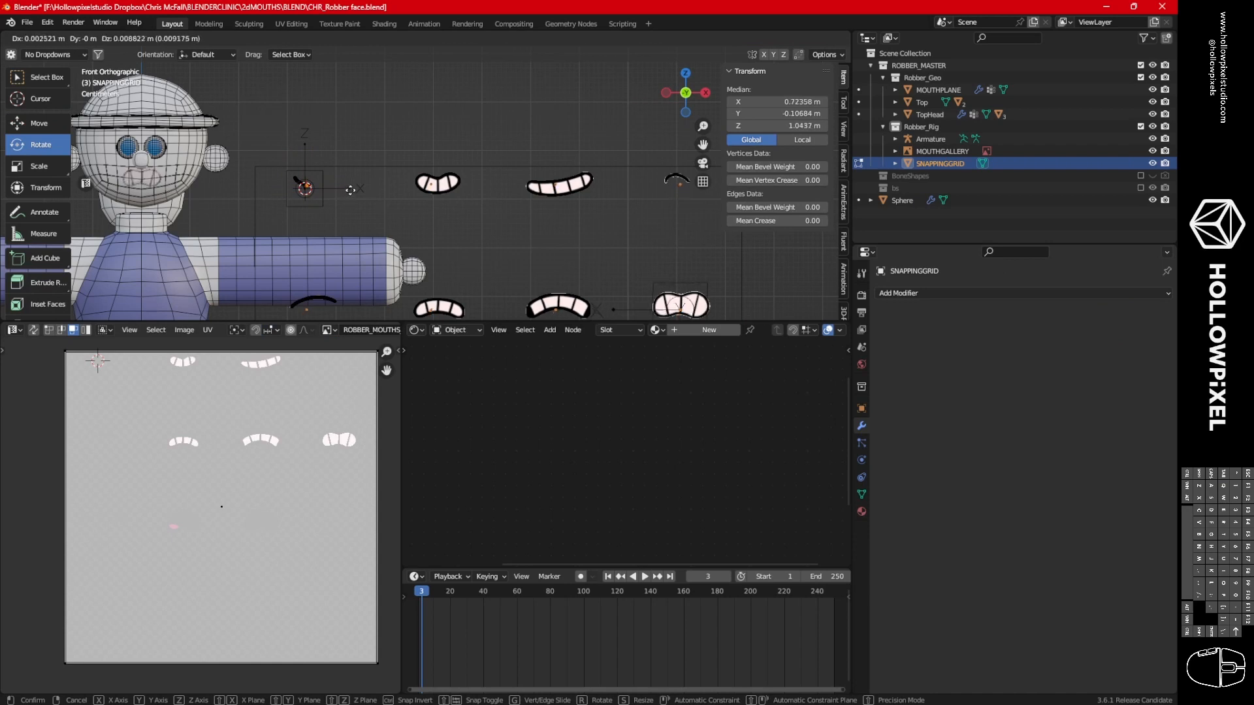
right_click(349, 192)
key("alt+a")
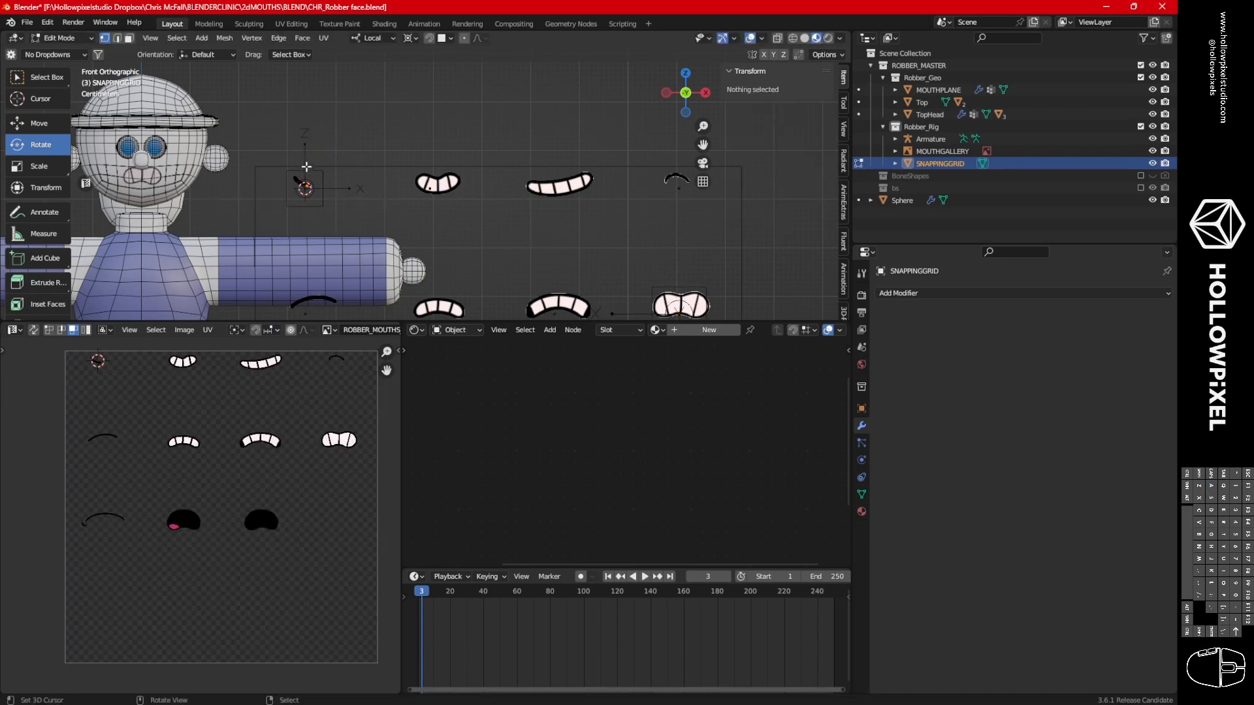
key("b")
left_click_drag(272, 153, 327, 212)
key("g")
left_click(353, 194)
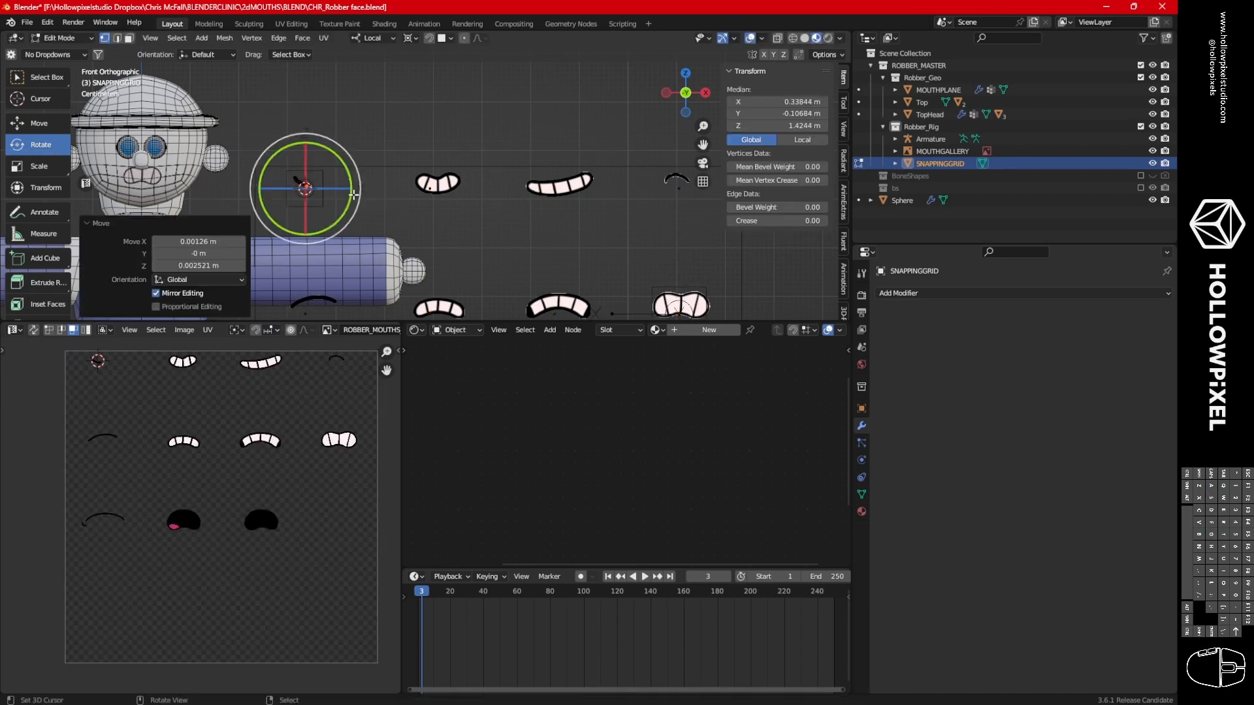
Try moving the second top-row marker about -0.027 m in X and 0.055 m in Z, and undo the move.
right_click(437, 191)
key("b")
left_click_drag(414, 167, 442, 203)
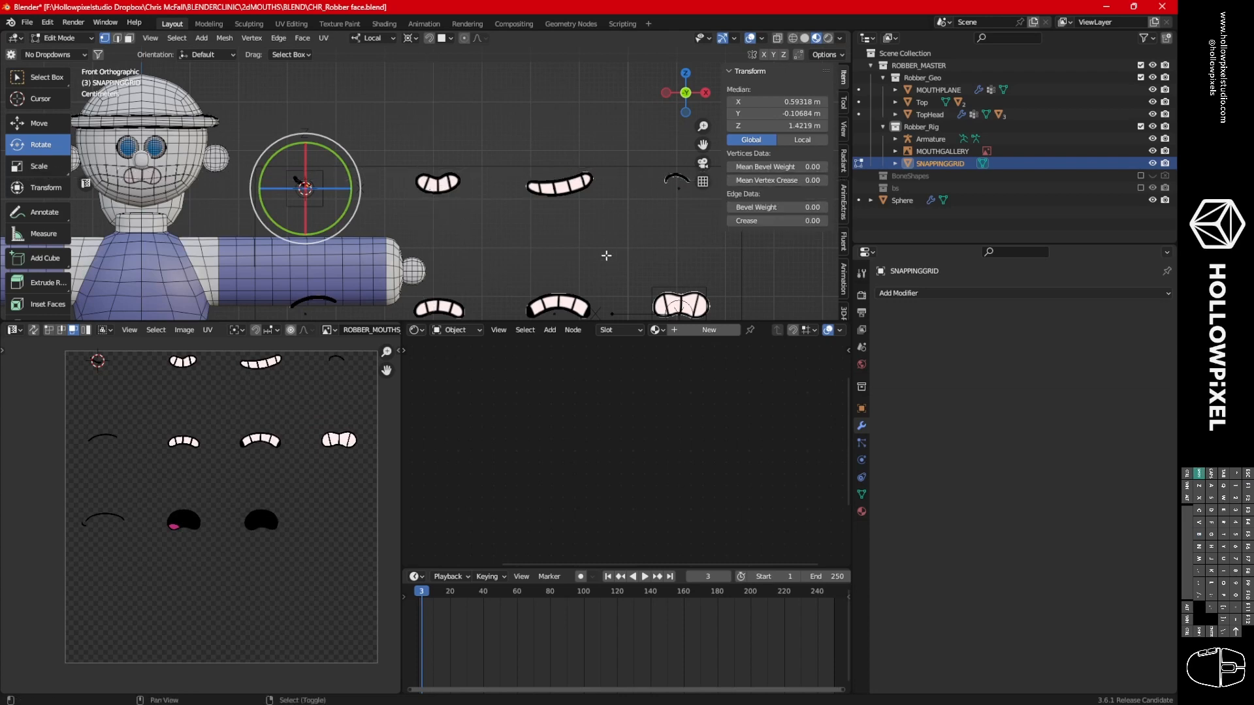
middle_click_drag(690, 287, 656, 228, "shift")
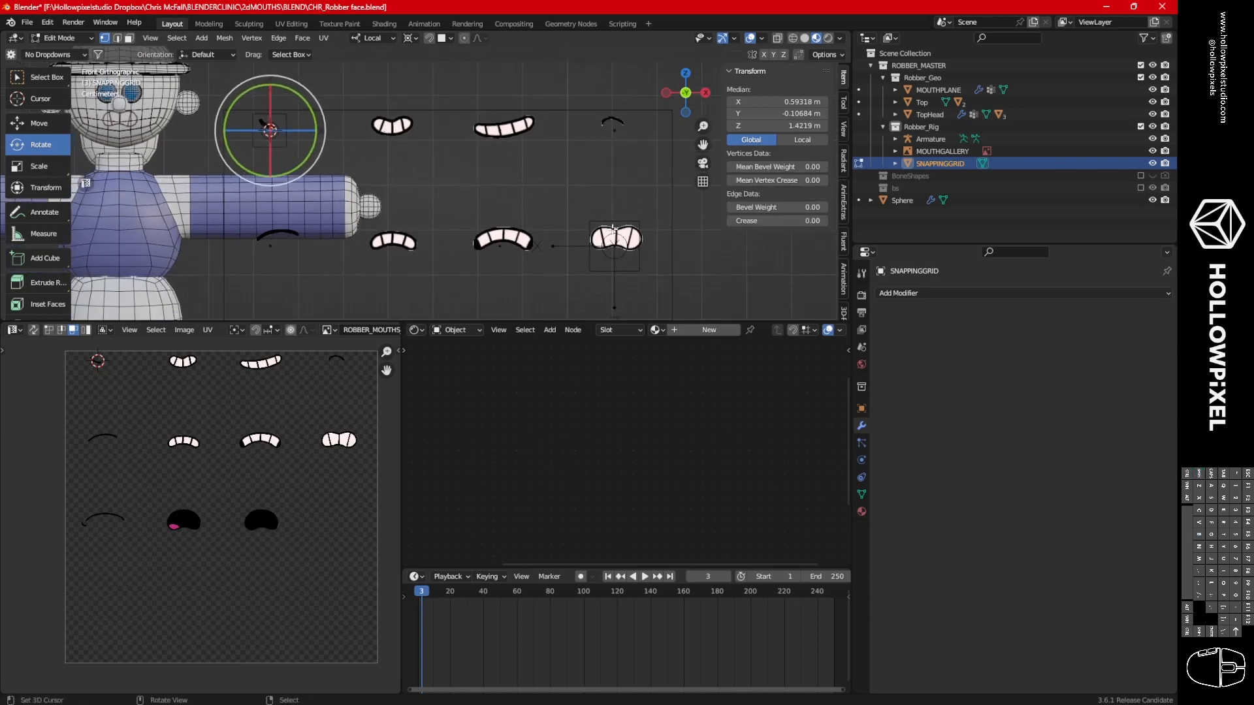
key("g")
left_click(595, 217)
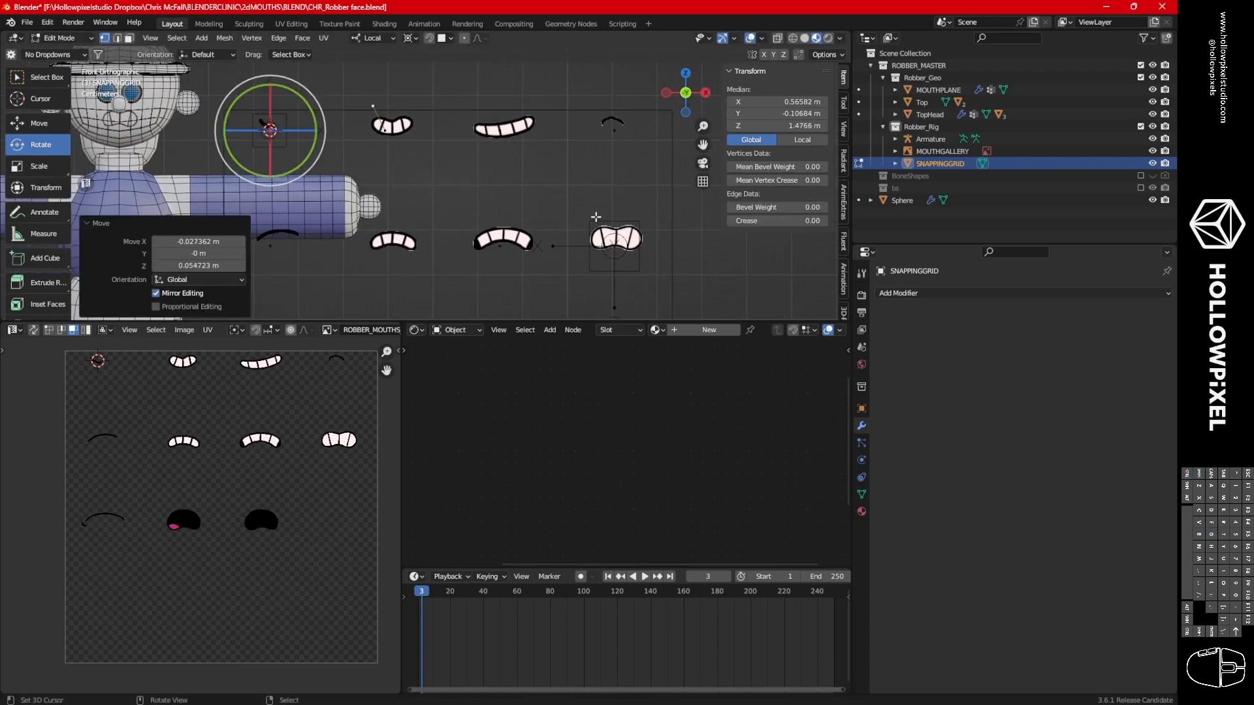
key("ctrl+z")
key("a")
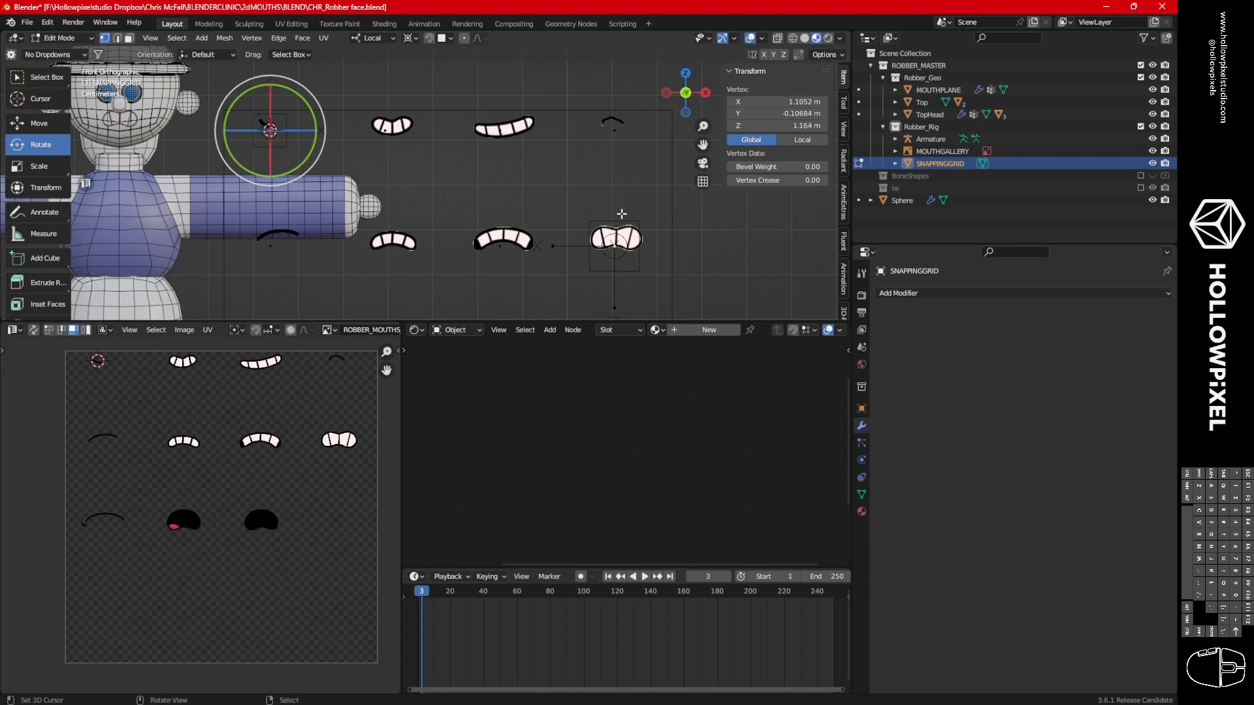
key("alt+a")
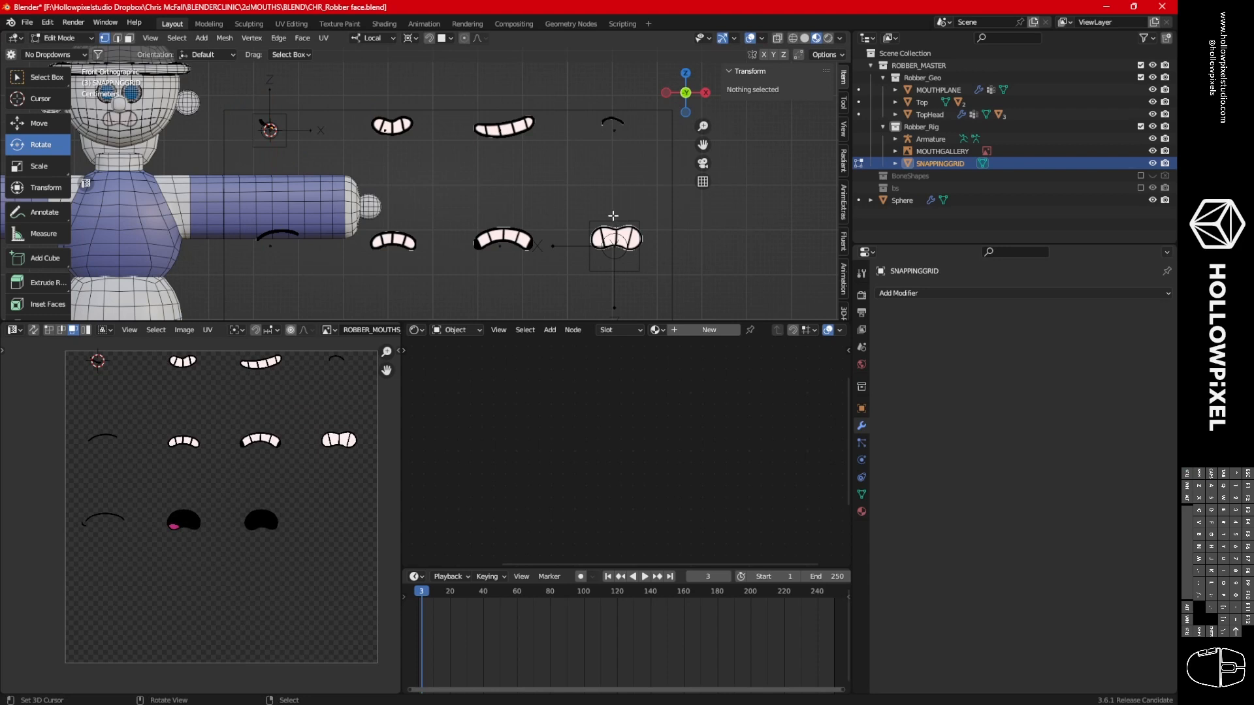
left_click(623, 248)
key("g")
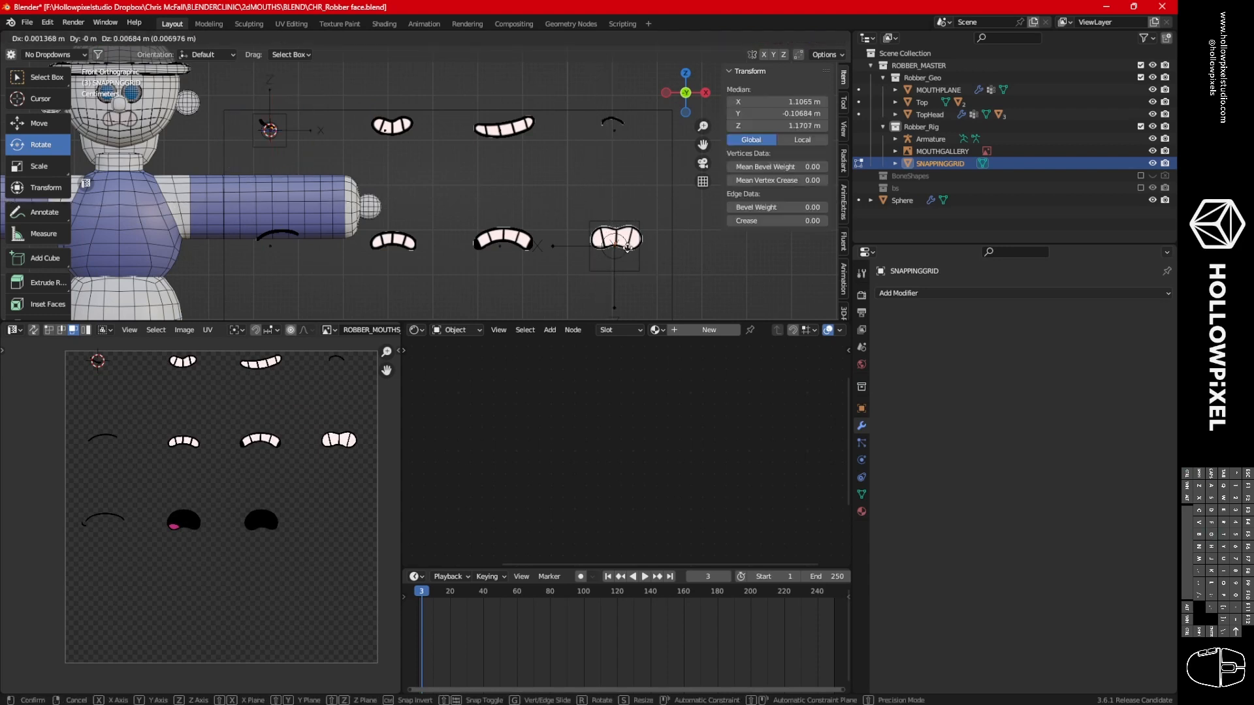
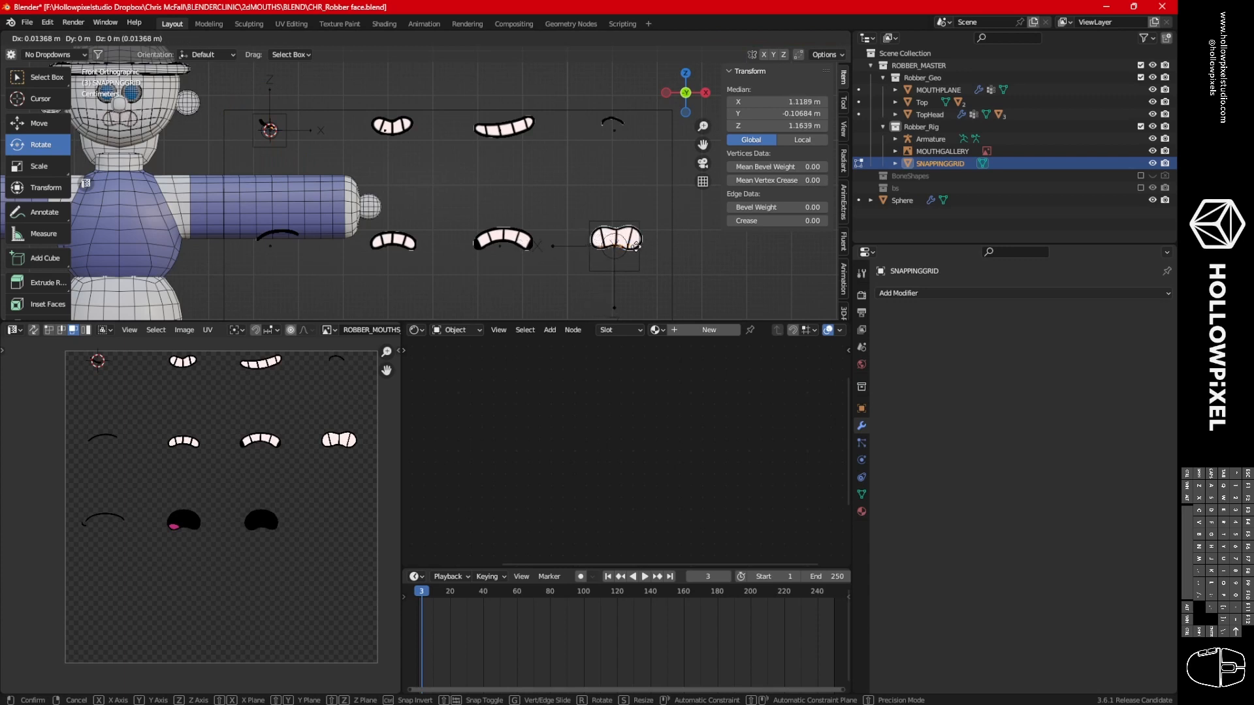
right_click(636, 246)
With X-ray on, move the whole marker under the fourth second-row mouth about 0.0027 m in X and 0.0096 m in Z.
key("b")
left_click_drag(610, 231, 639, 261)
left_click(777, 38)
key("b")
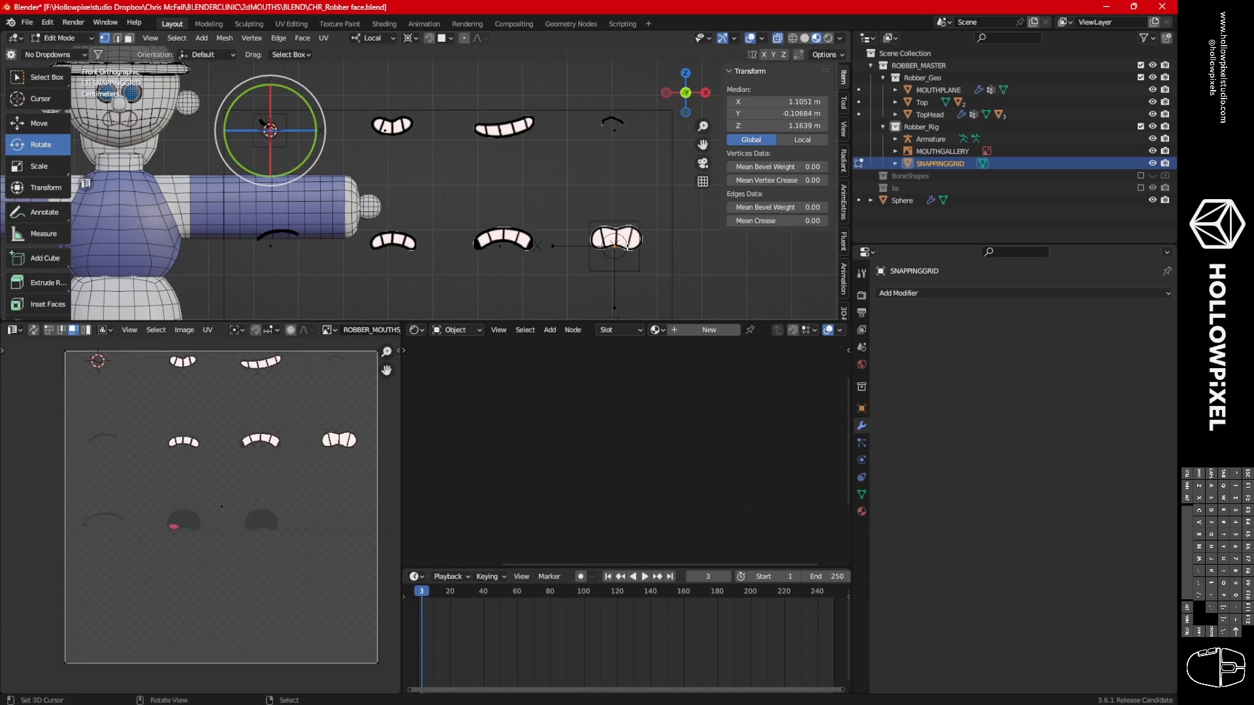
key("g")
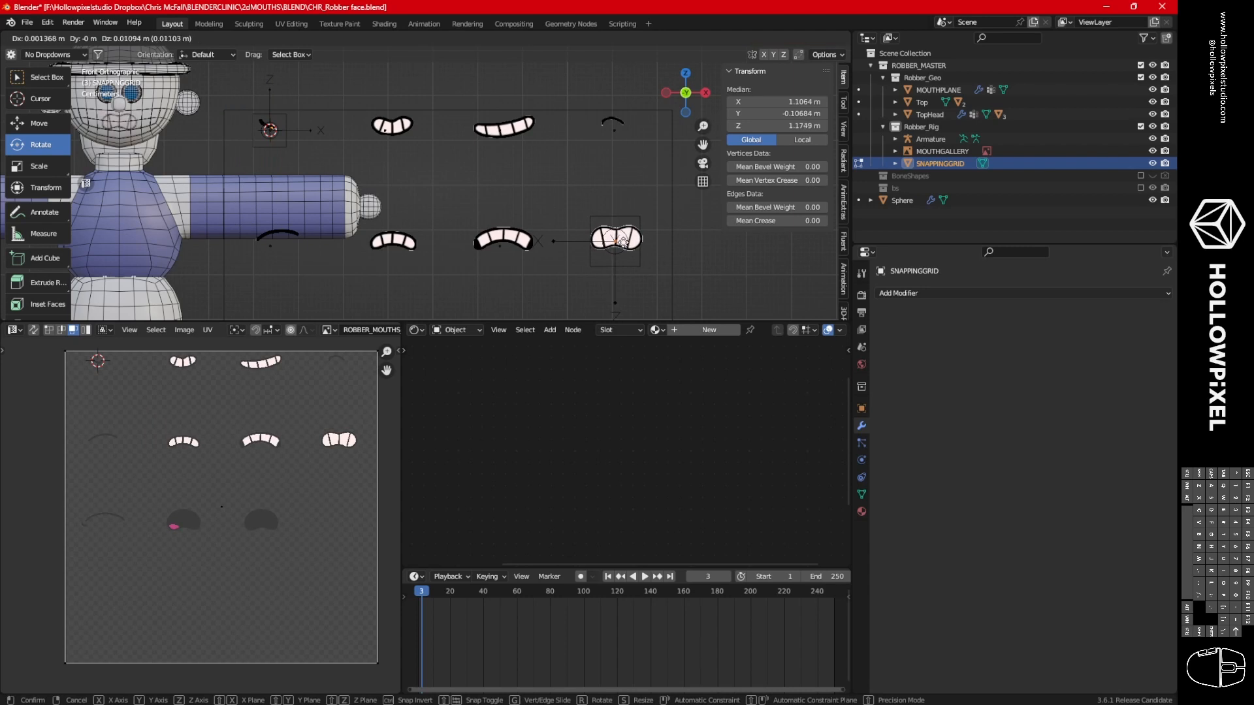
left_click(575, 252)
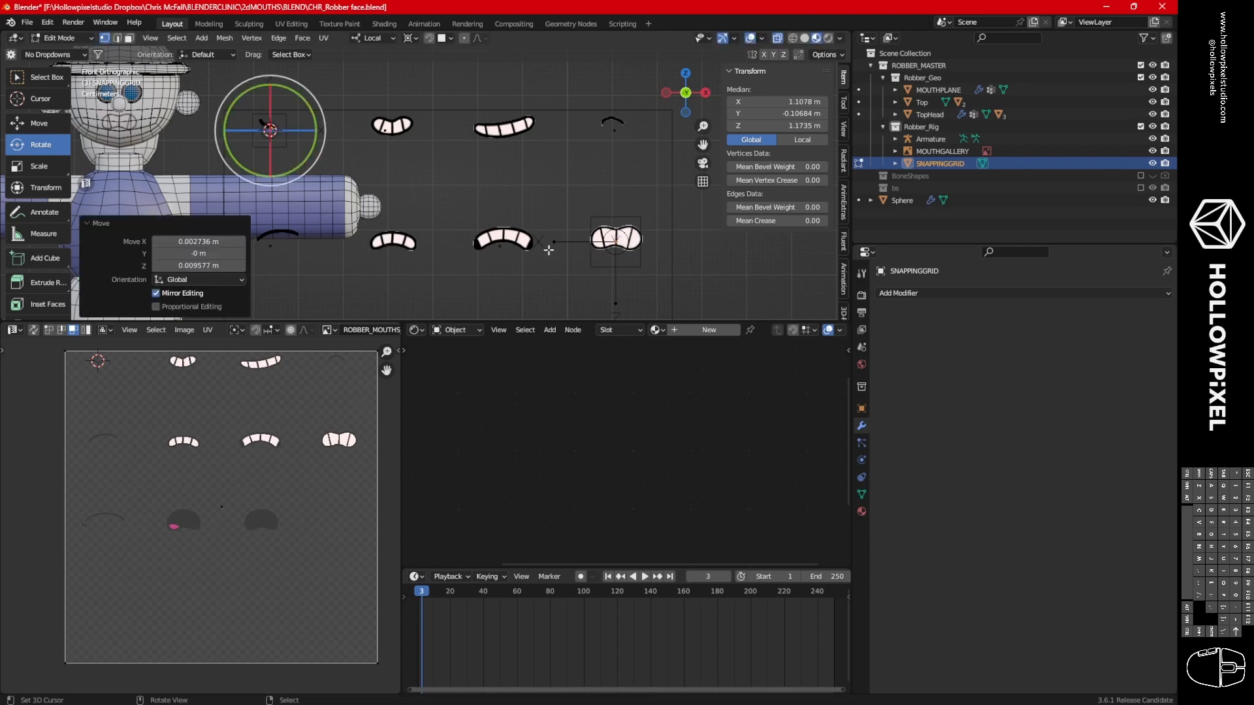
In the Armature's Pose Mode, move the picker bone about -0.231 m in X onto the third second-row mouth.
key("Tab")
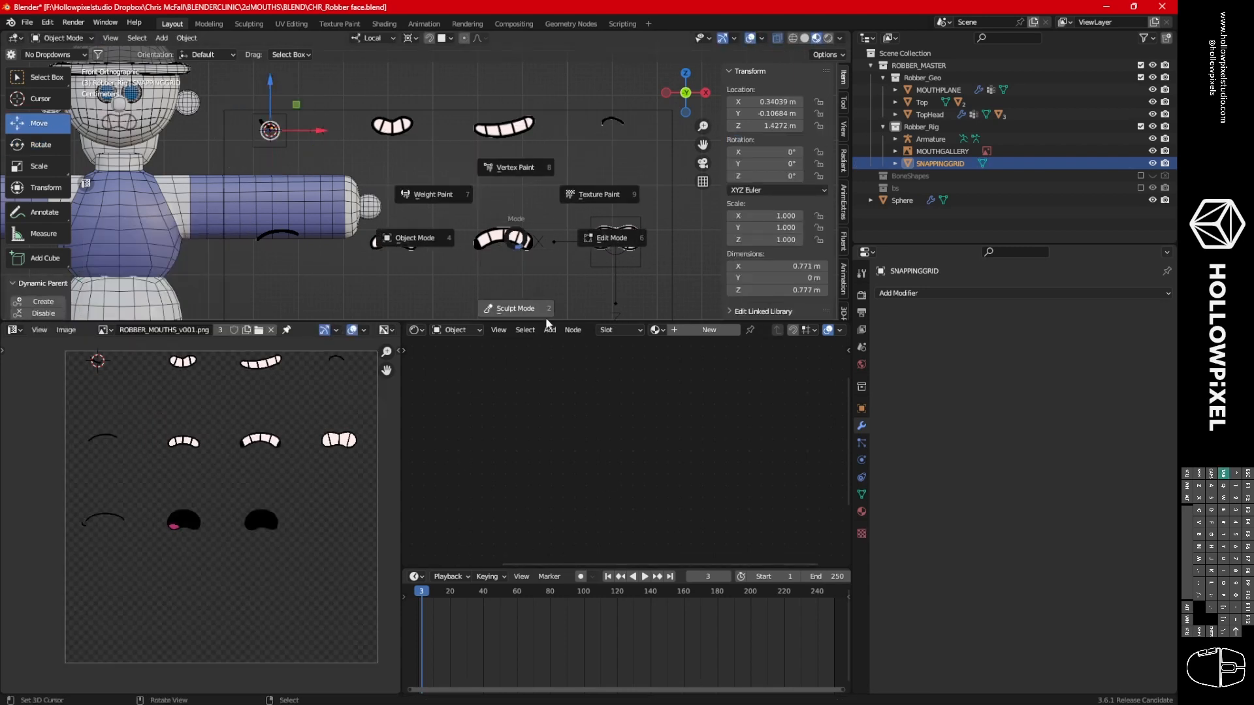
left_click(632, 262)
key("ctrl+Tab")
key("g")
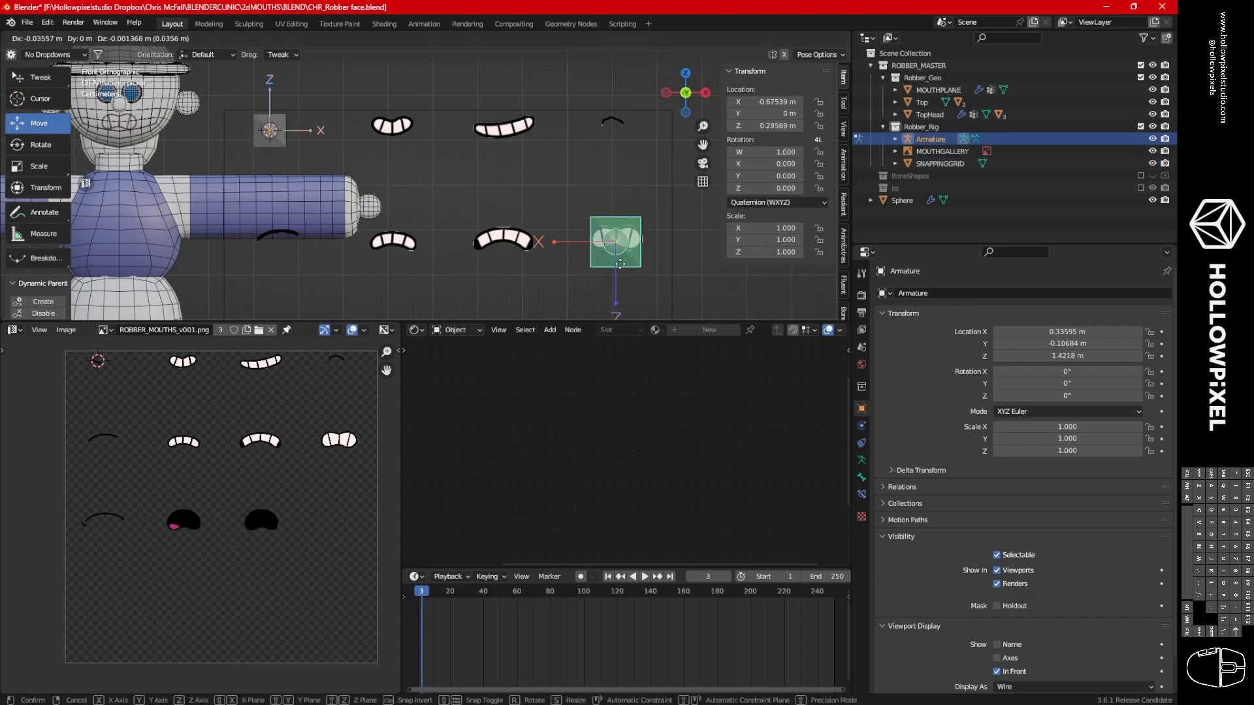
left_click(535, 265)
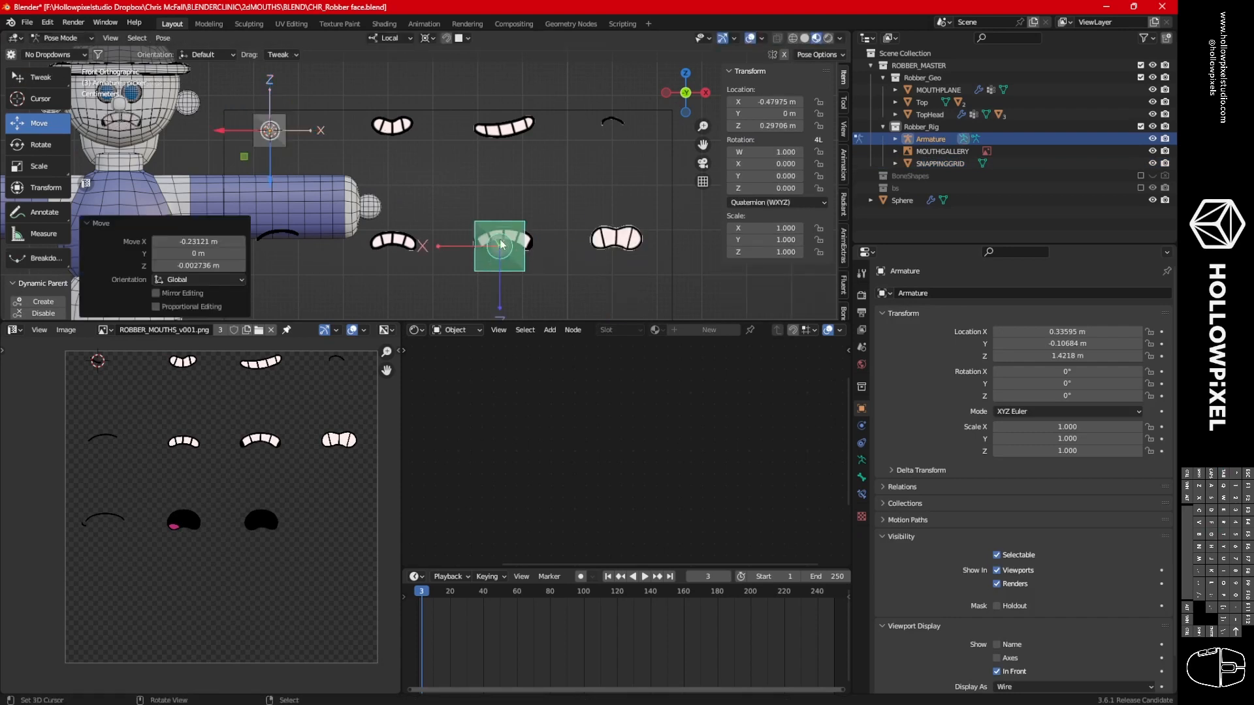
In SNAPPINGGRID's Edit Mode, nudge the marker under the third second-row mouth slightly in +X and +Z, and return to Object Mode.
key("ctrl+Tab")
left_click(940, 163)
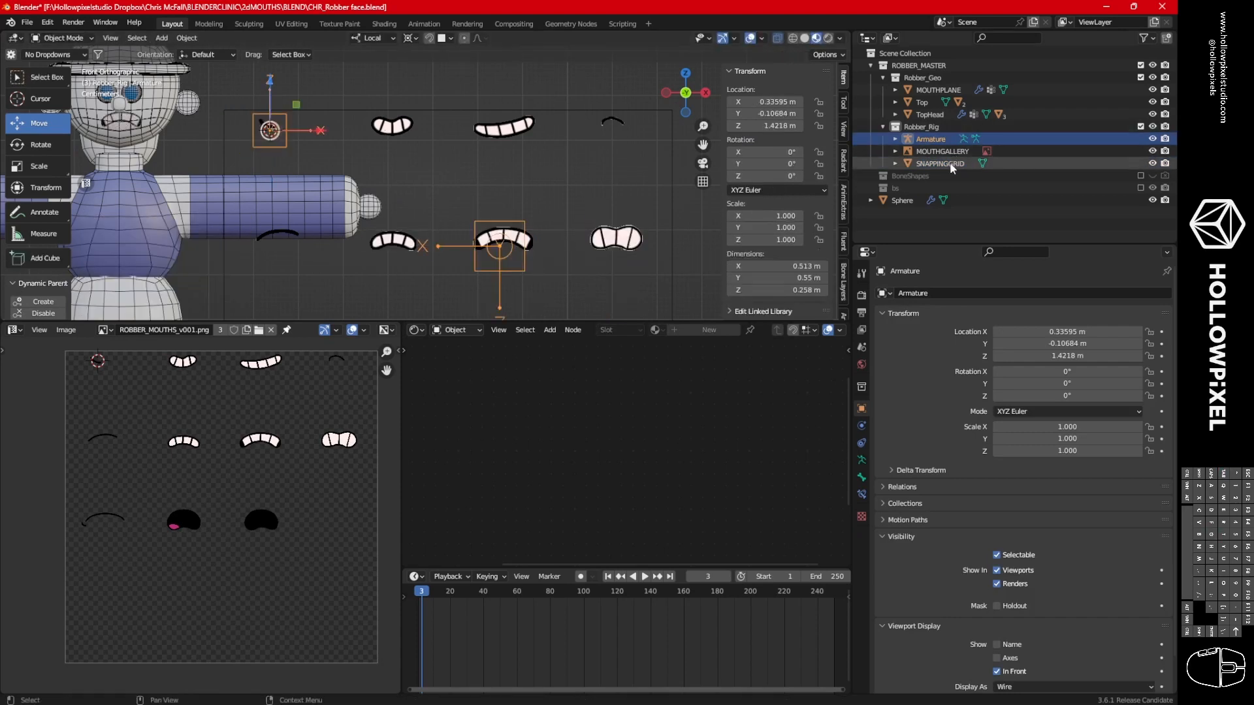
key("Tab")
left_click(575, 261)
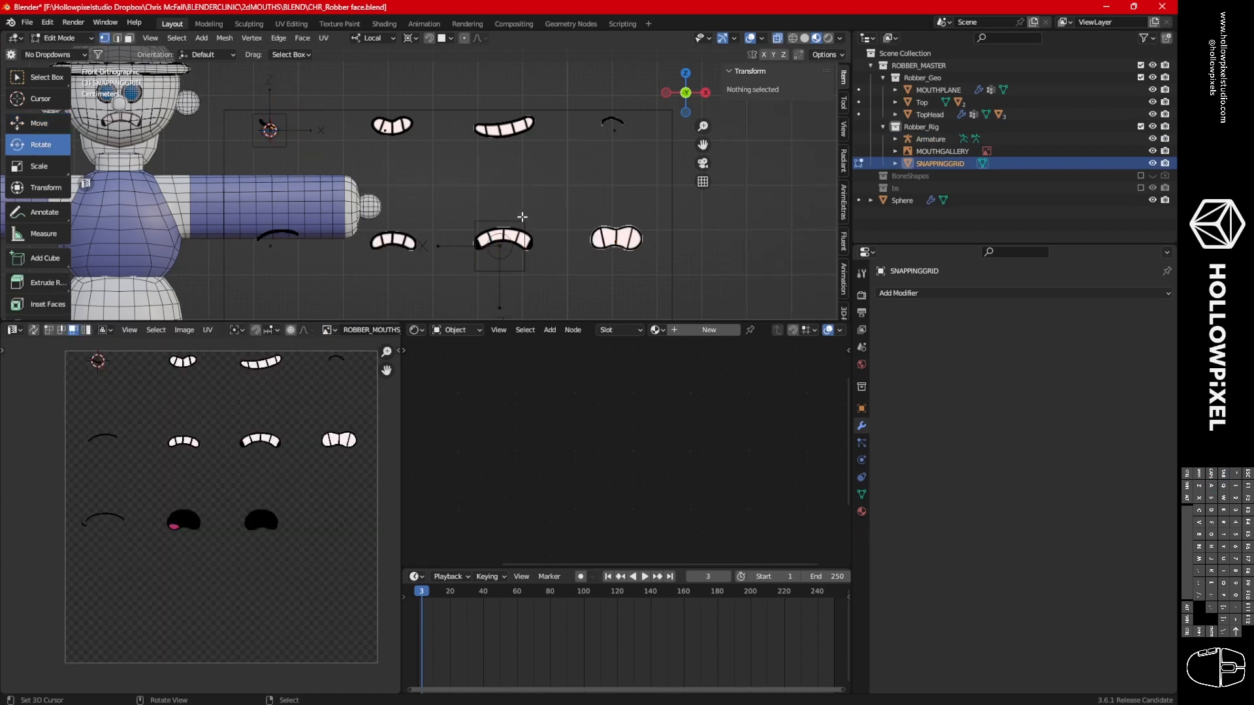
key("b")
left_click_drag(473, 208, 540, 263)
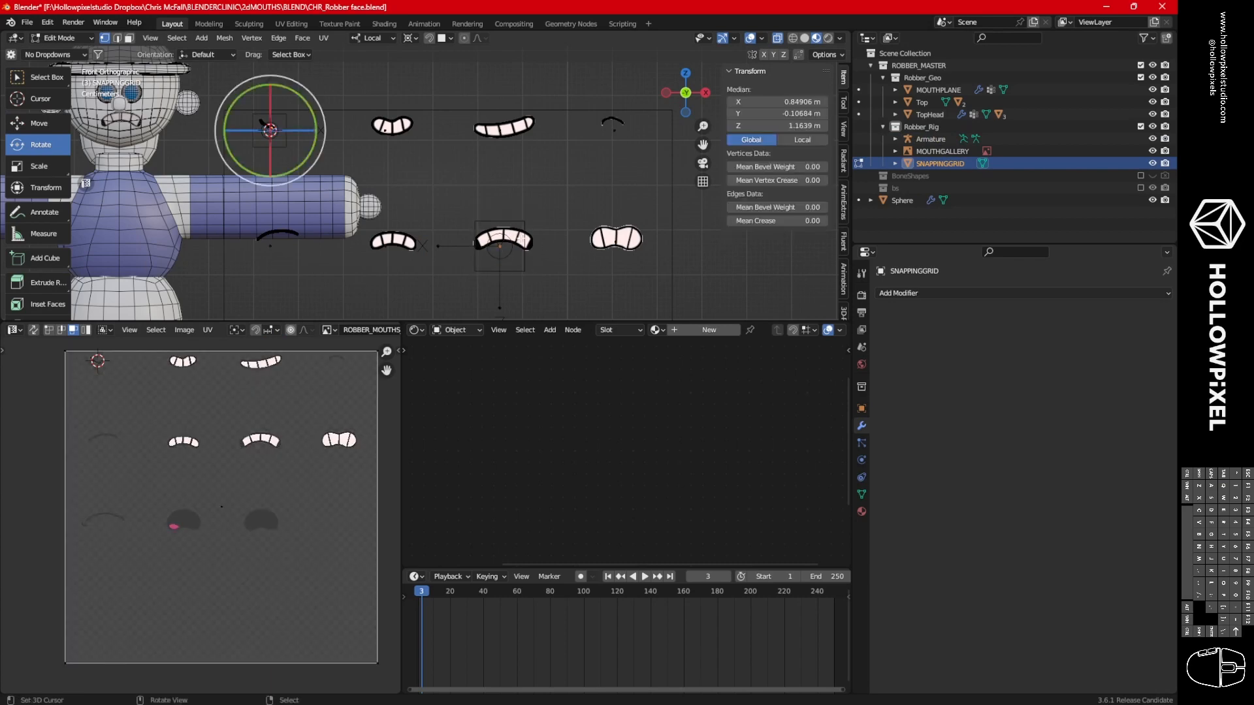
key("g")
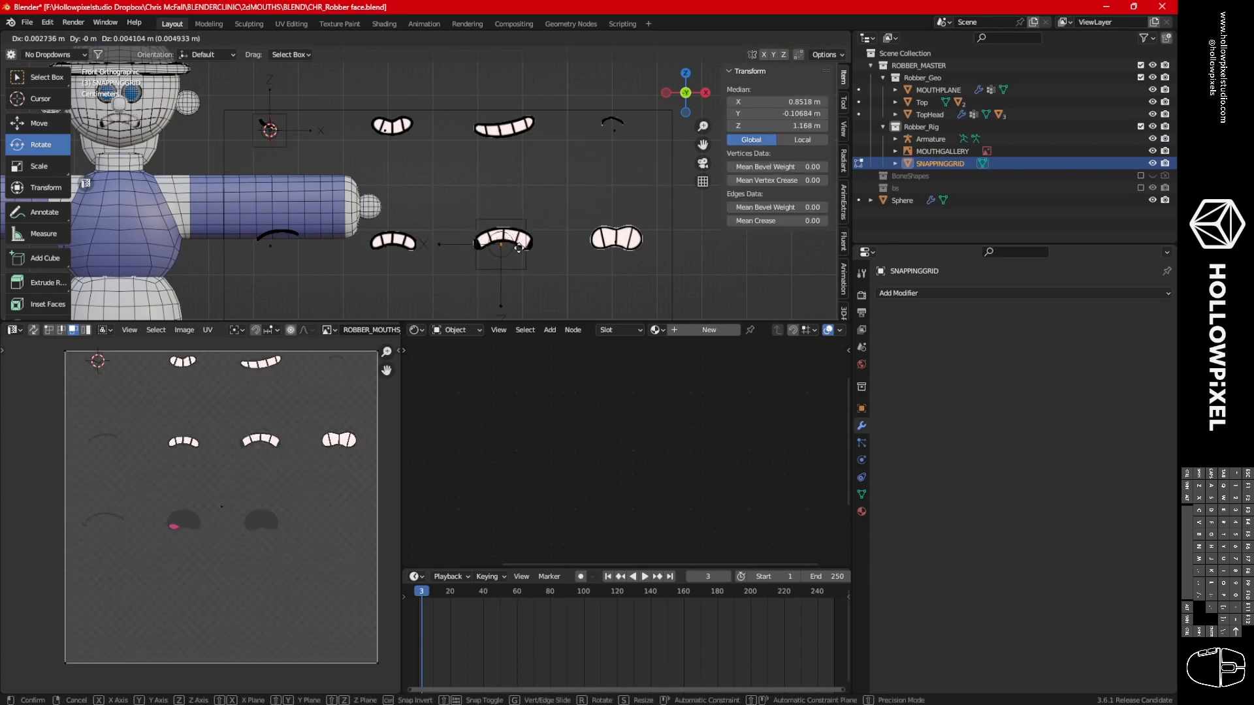
left_click(521, 248)
key("Tab")
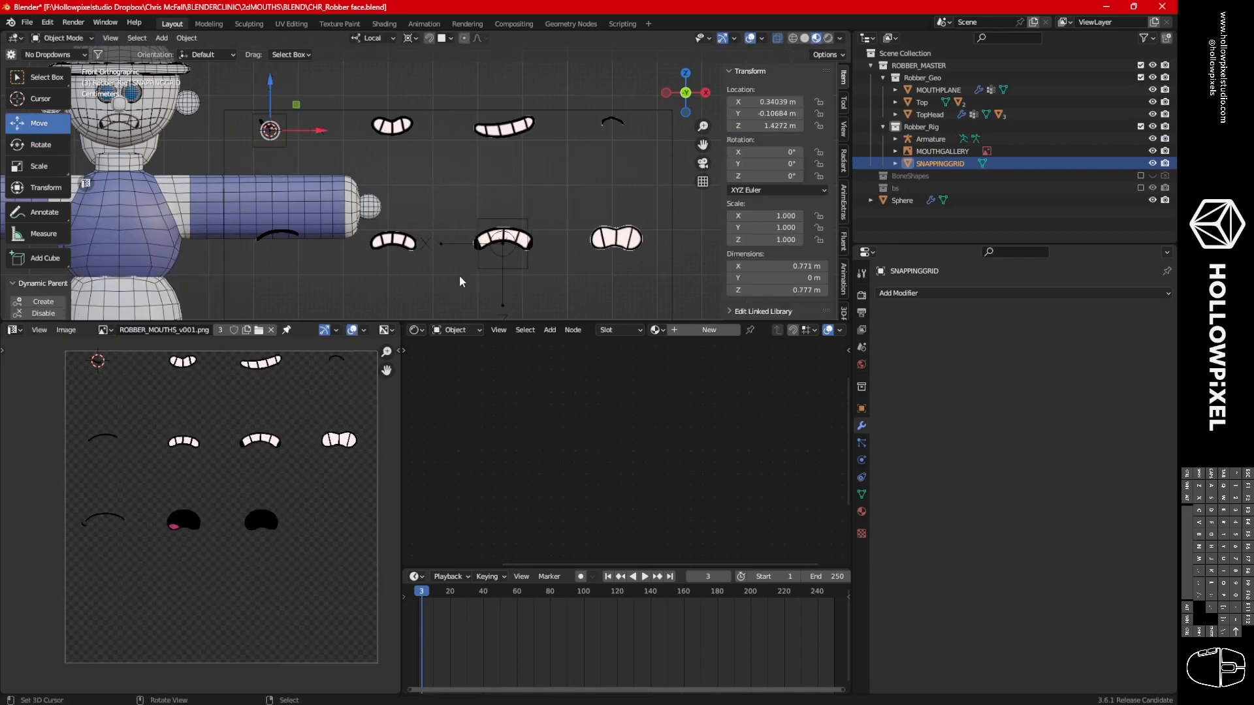
Parent MOUTHGALLERY and SNAPPINGGRID to the Armature's frame bone using the Bone option.
middle_click_drag(476, 209, 524, 214, "shift")
middle_click_drag(523, 215, 524, 246, "ctrl")
middle_click_drag(601, 256, 566, 237, "shift")
key("ctrl+Tab")
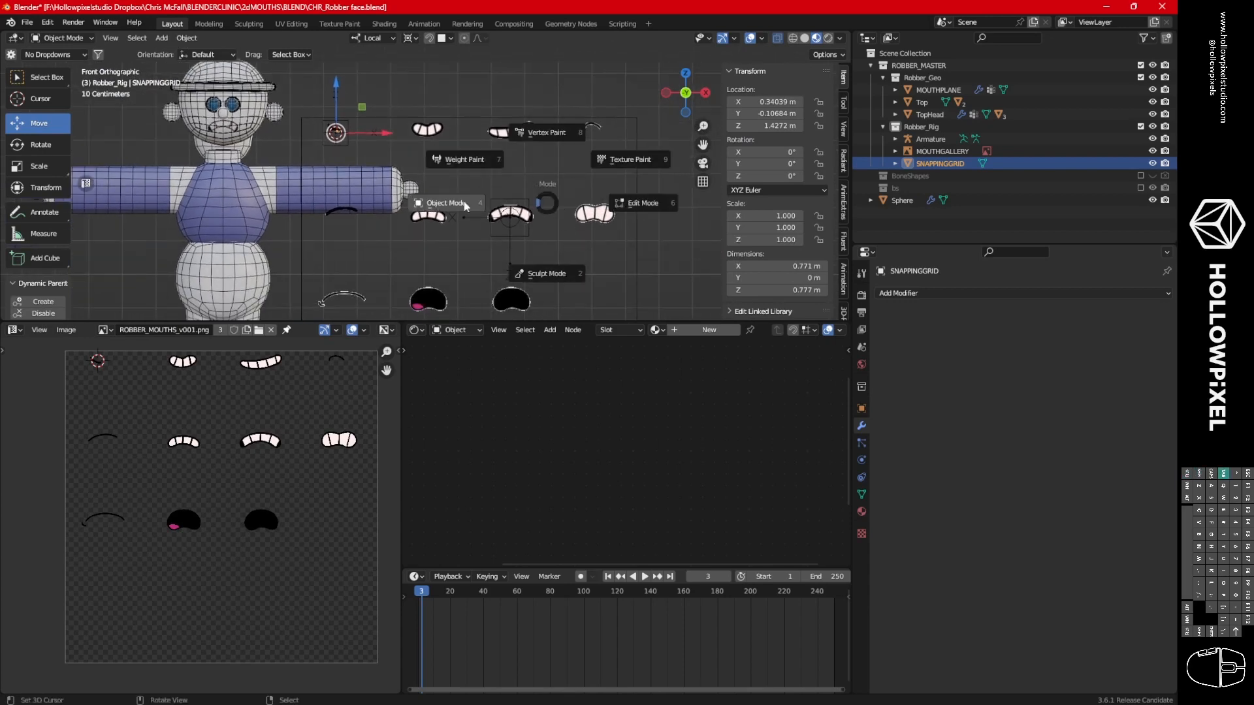
left_click(464, 201)
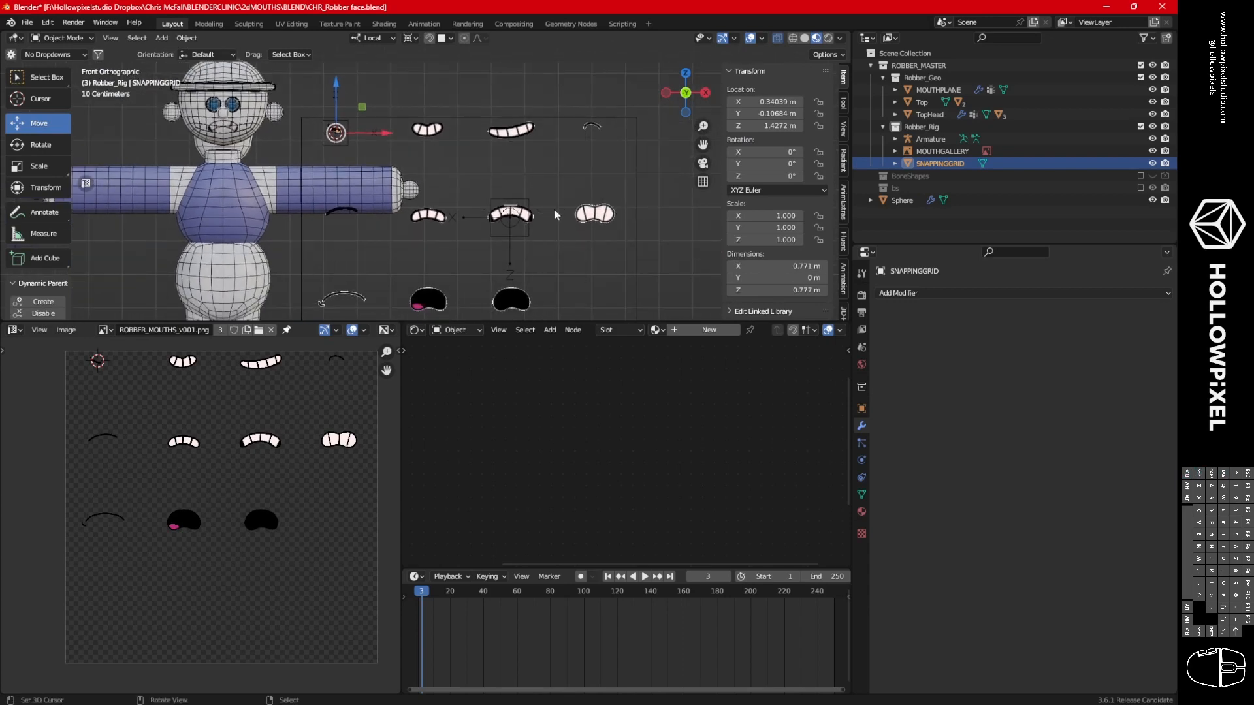
left_click(356, 122)
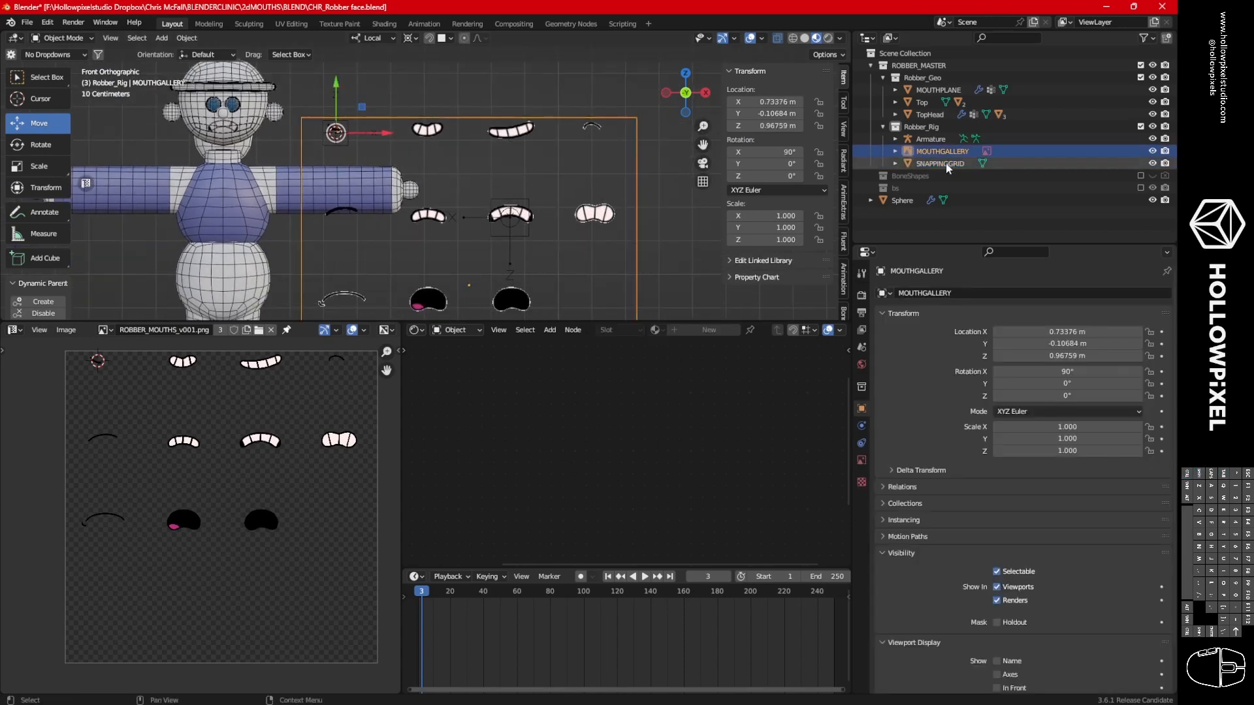
scroll(452, 196, "up", 4)
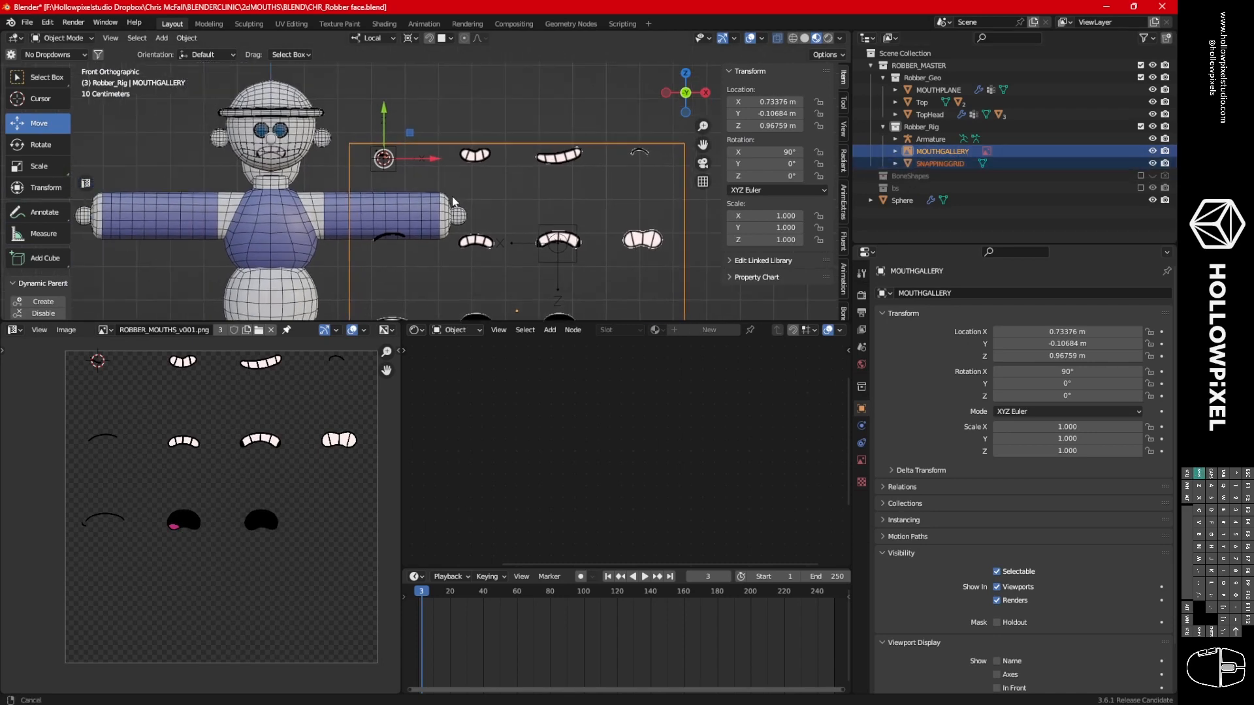
left_click(402, 183, "shift")
key("ctrl+Tab")
left_click(397, 223)
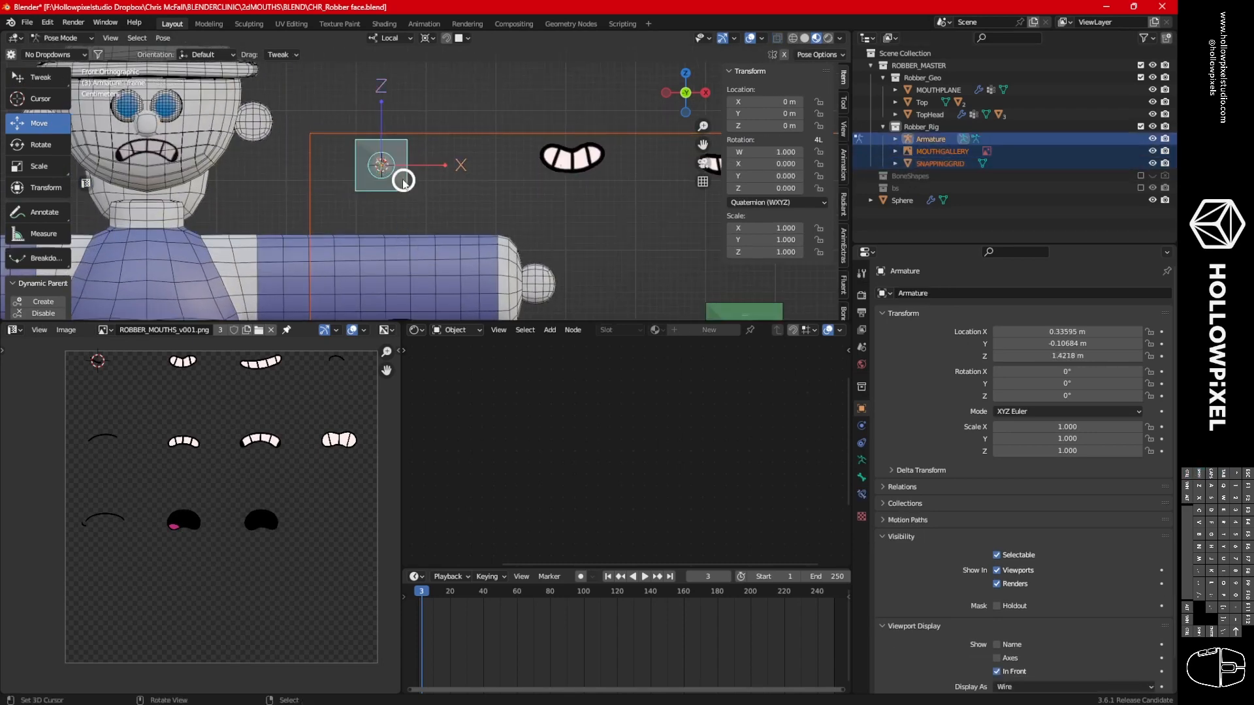
key("ctrl+p")
left_click(400, 193)
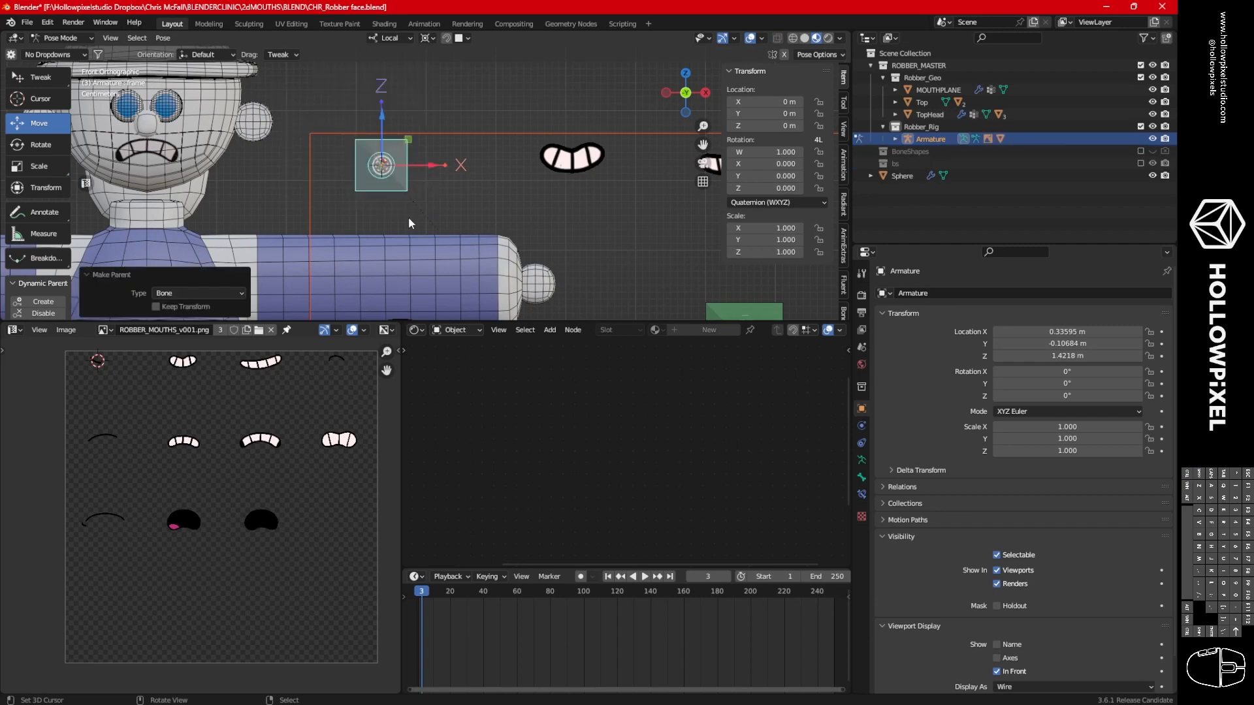
Try moving the frame bone to test whether the gallery and the picker bone follow it.
middle_click_drag(412, 183, 479, 287, "ctrl")
key("g")
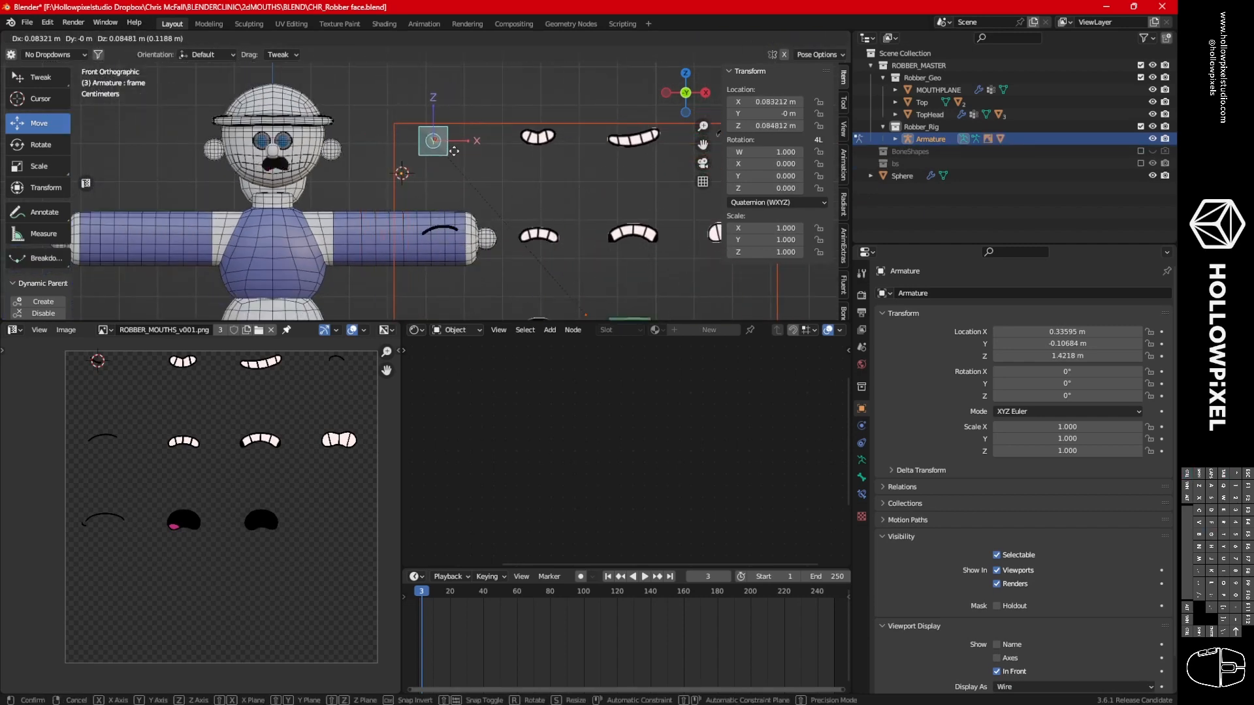
right_click(476, 154)
key("g")
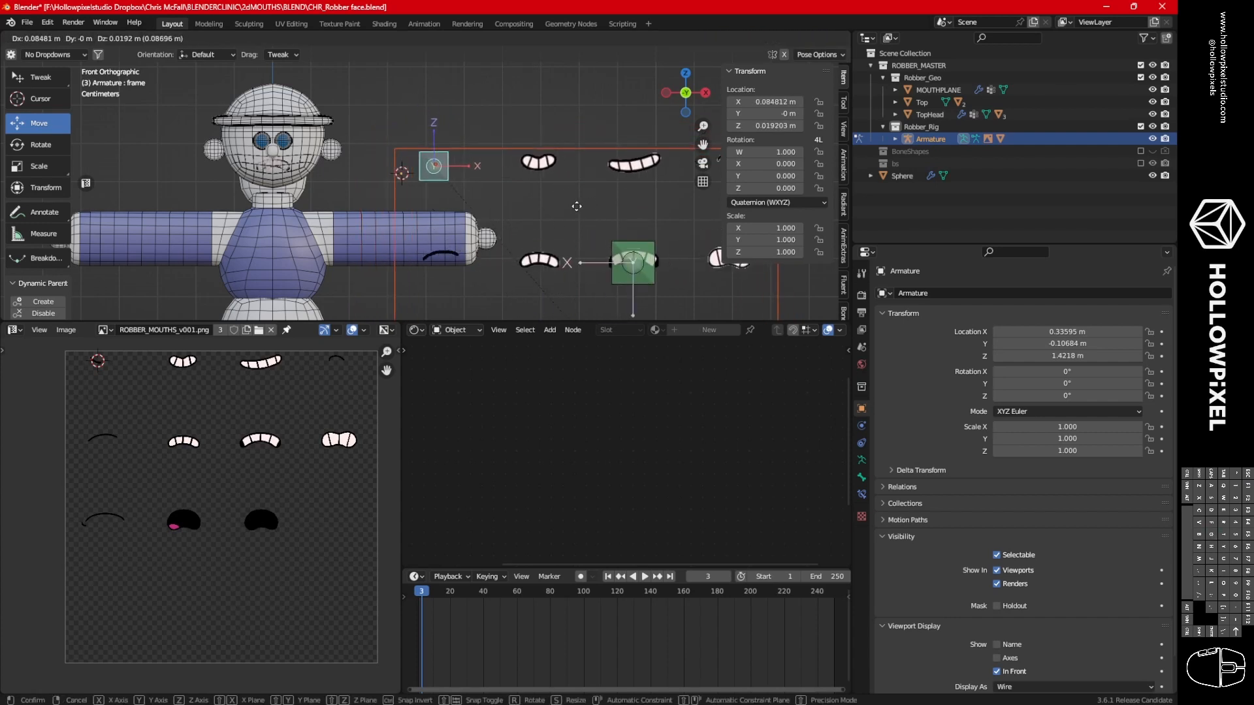
key("Escape")
In the Armature's Edit Mode, parent the picker bone to the frame bone with Keep Offset, and return to Pose Mode.
right_click(604, 277)
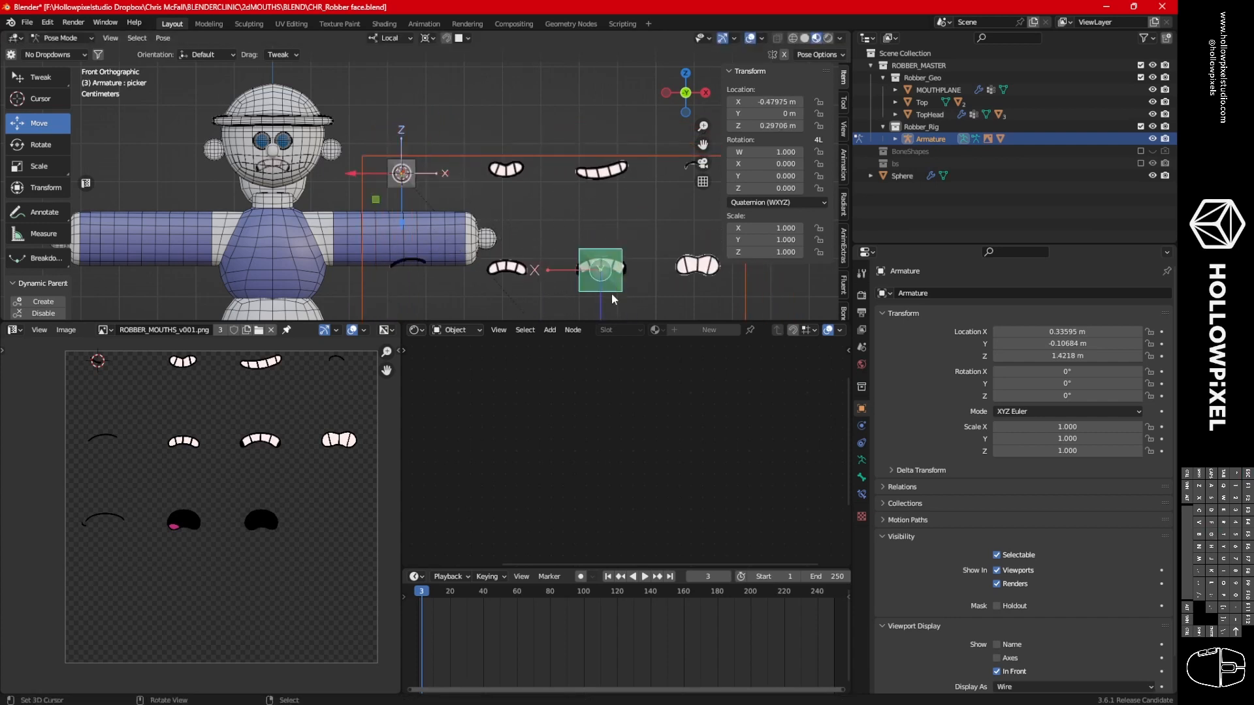
right_click(412, 184)
key("Tab")
key("ctrl+p")
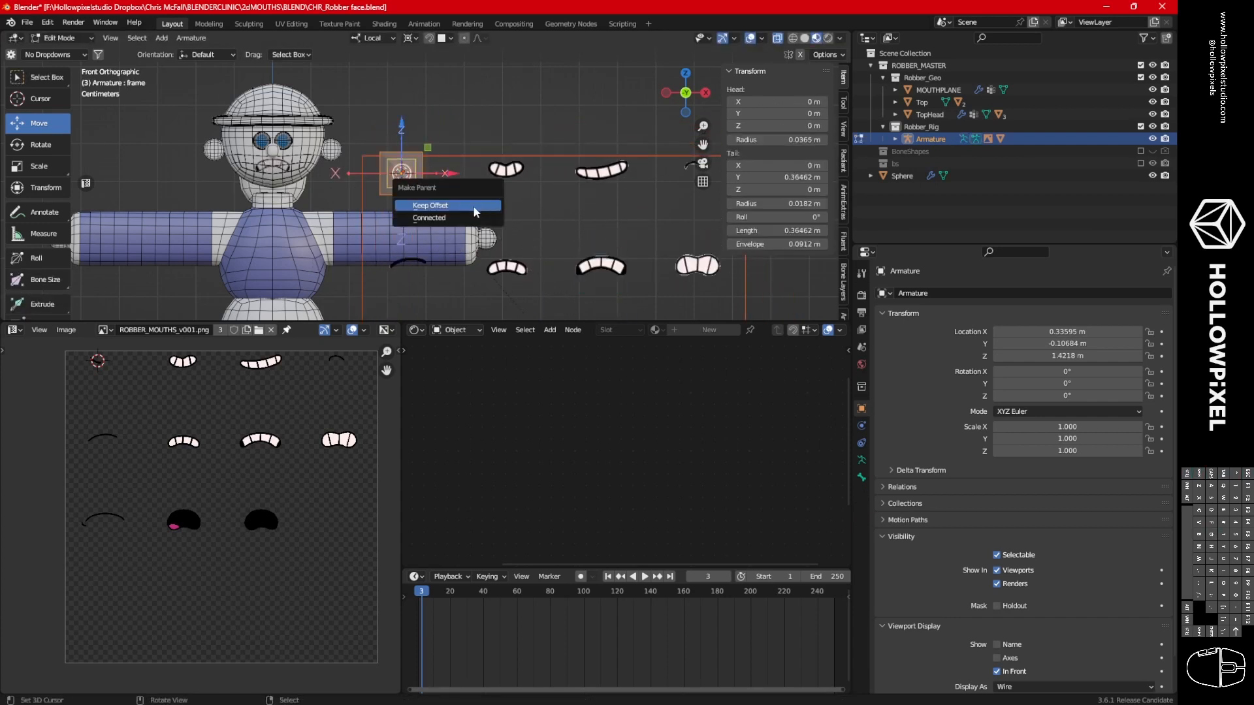
left_click(473, 206)
key("Tab")
Move the frame bone about 0.067 m in X and 0.050 m in Z, and scale it down to about 0.486.
key("g")
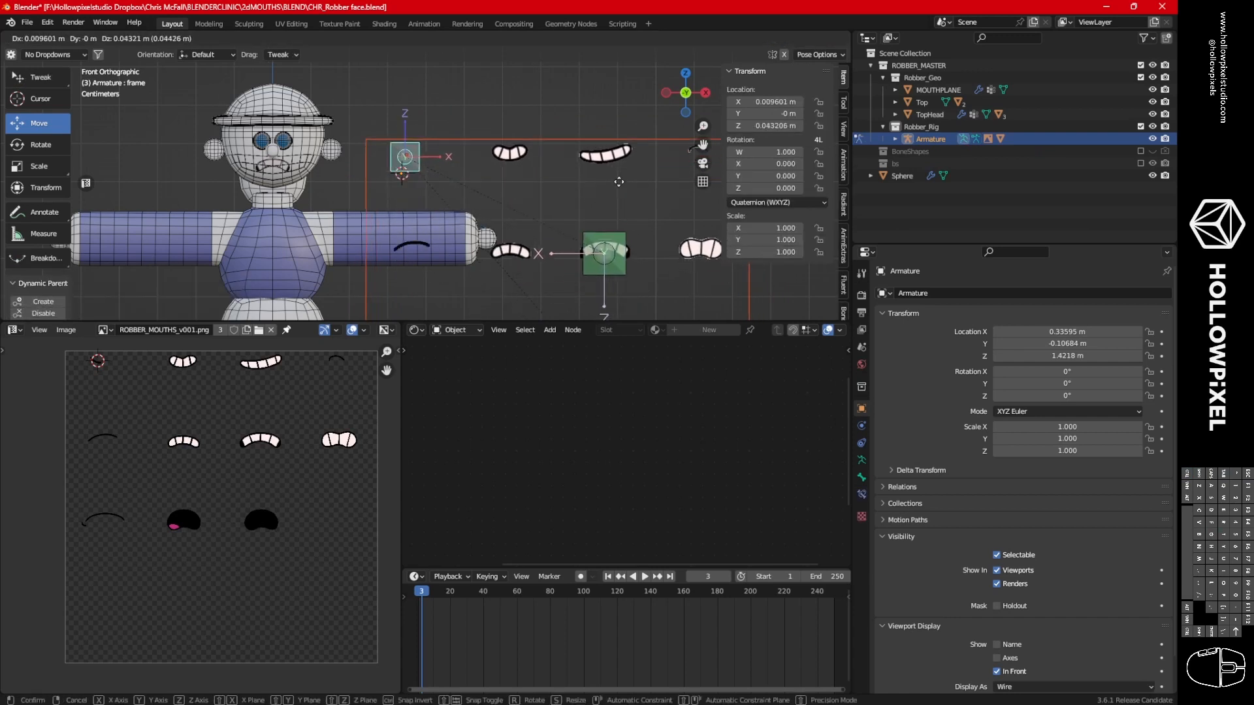
left_click(446, 161)
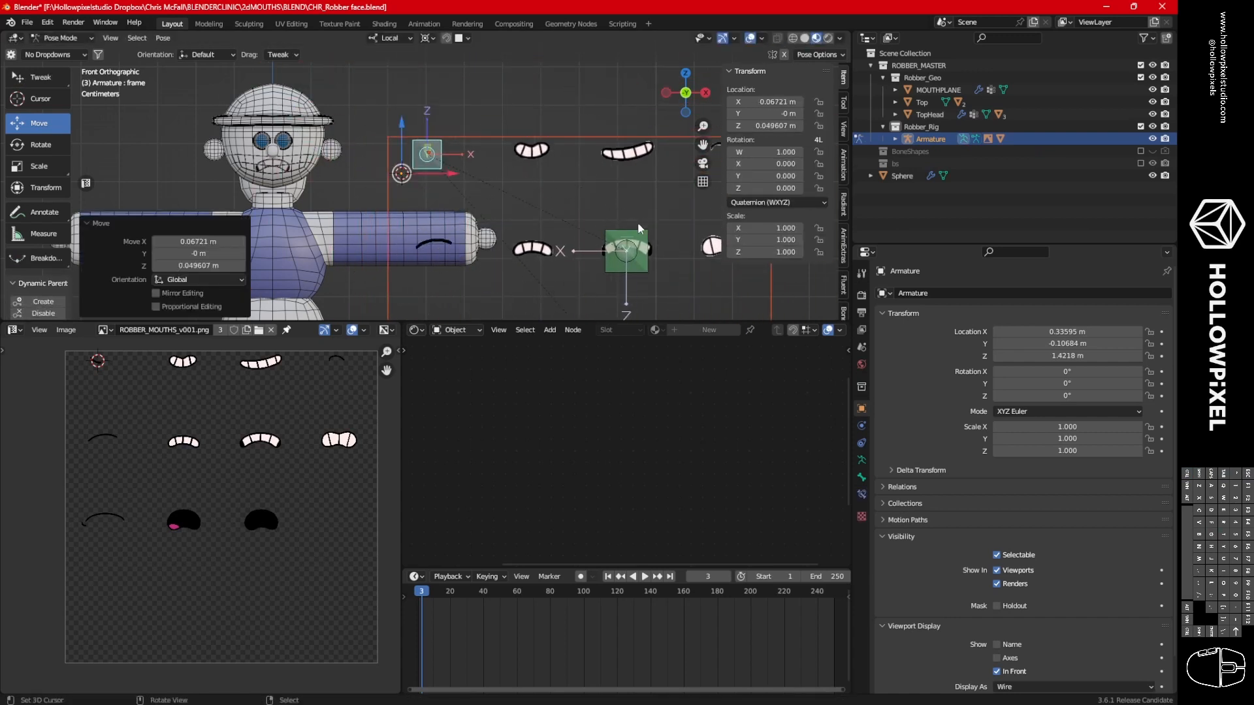
left_click_drag(452, 173, 462, 176)
key("s")
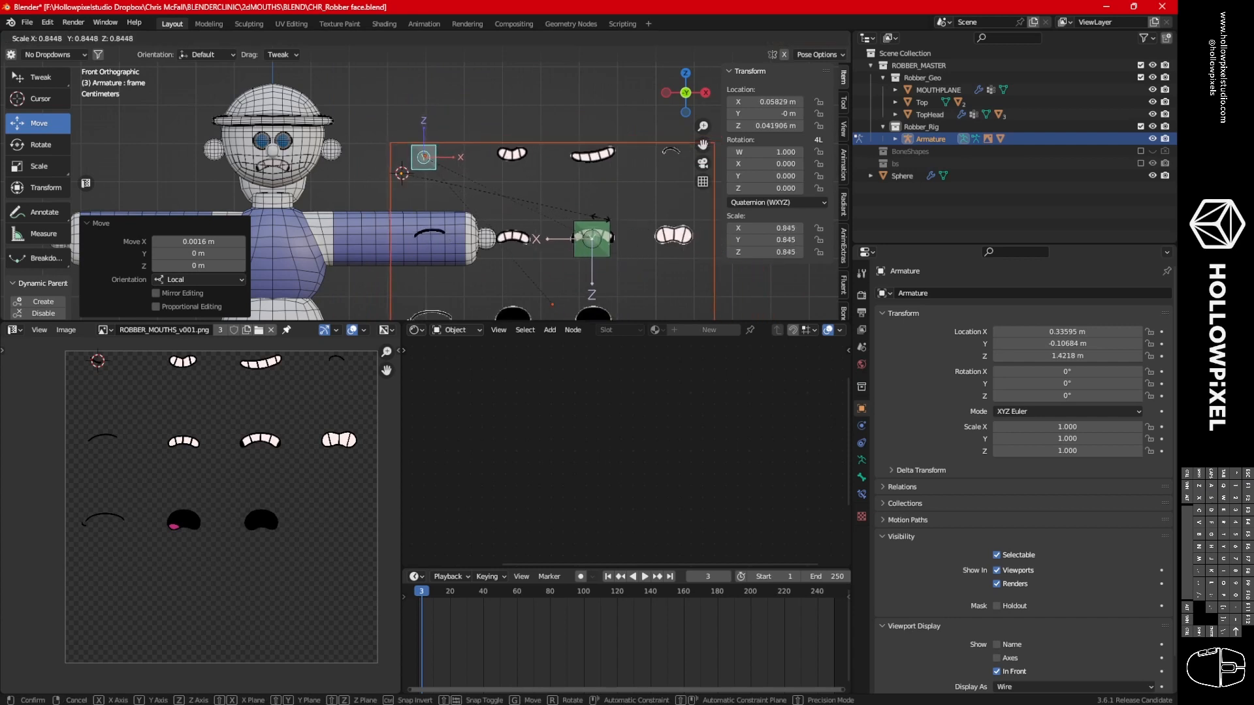
left_click(524, 211)
Try moving the picker bone within the scaled-down mouth gallery.
left_click(522, 212)
key("g")
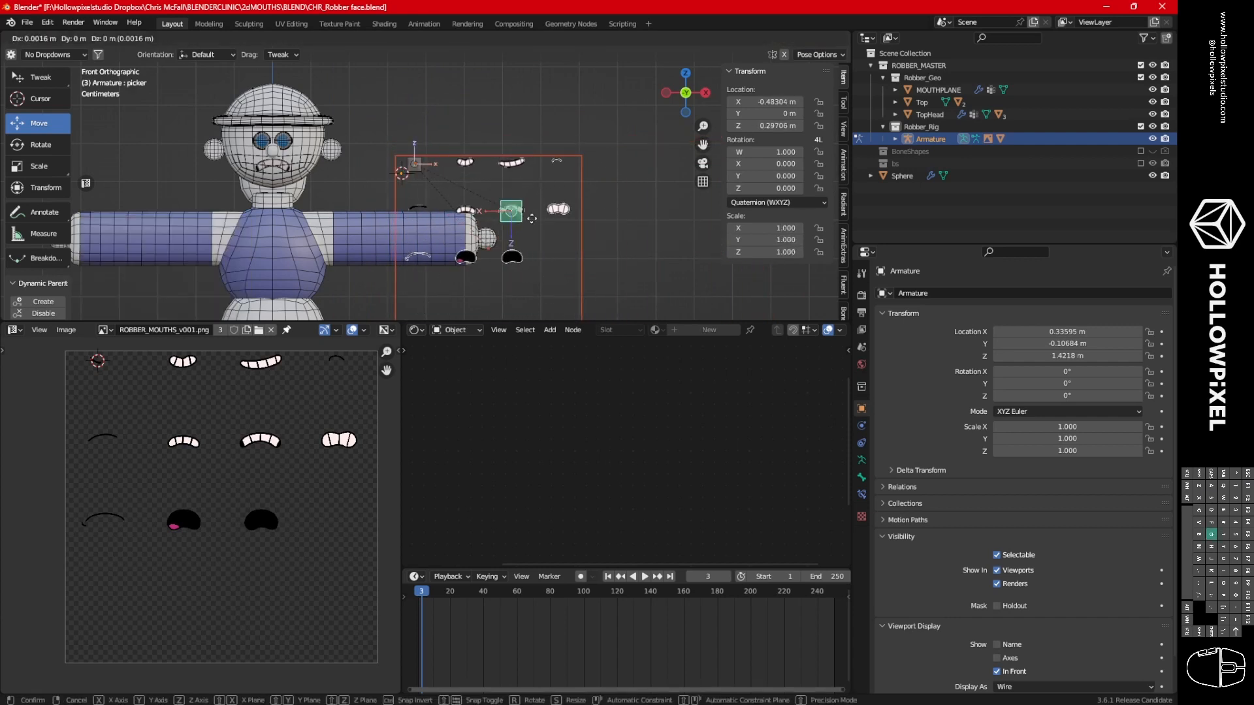
left_click(522, 223)
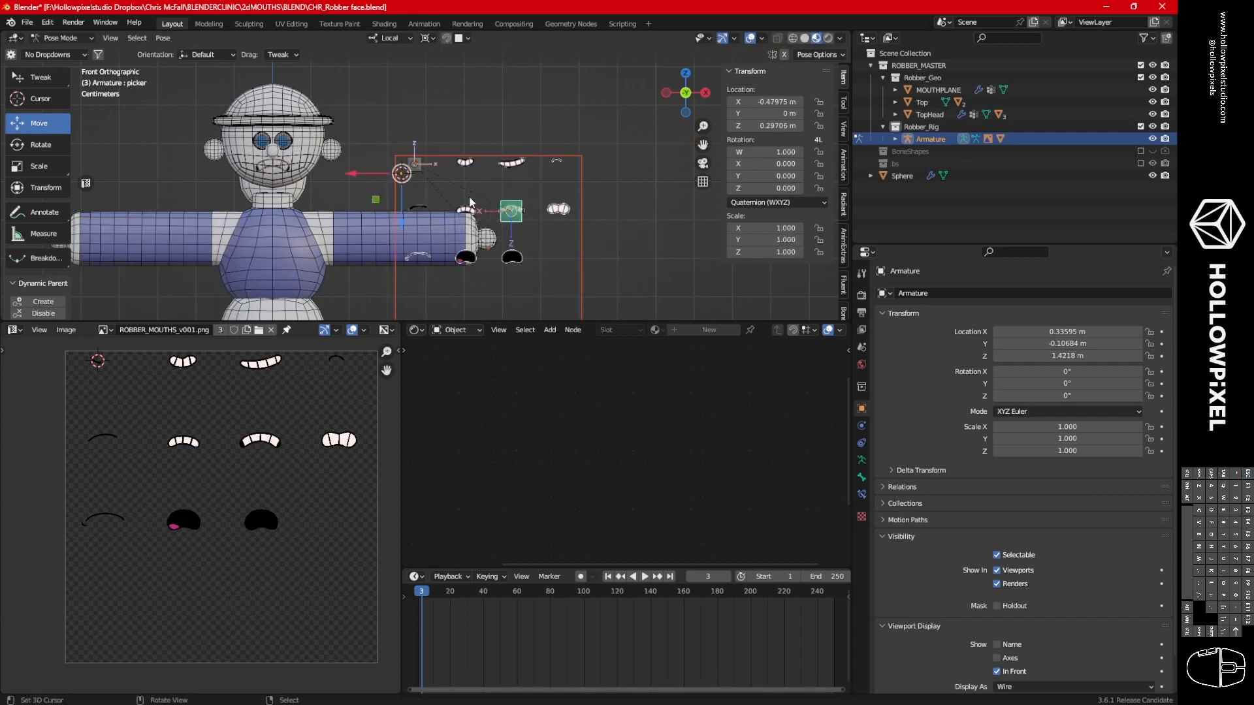
Try moving the frame bone away from the character, and rescale it to about 0.658.
left_click(426, 167)
key("g")
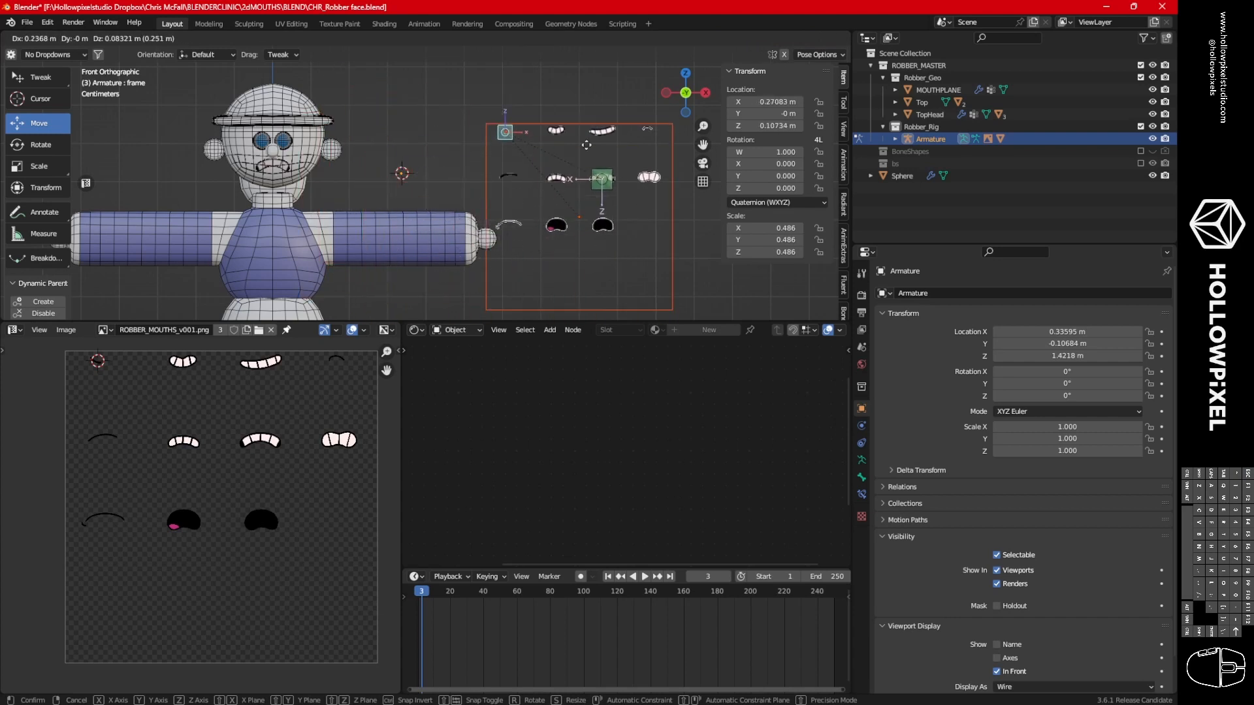
left_click(516, 184)
key("s")
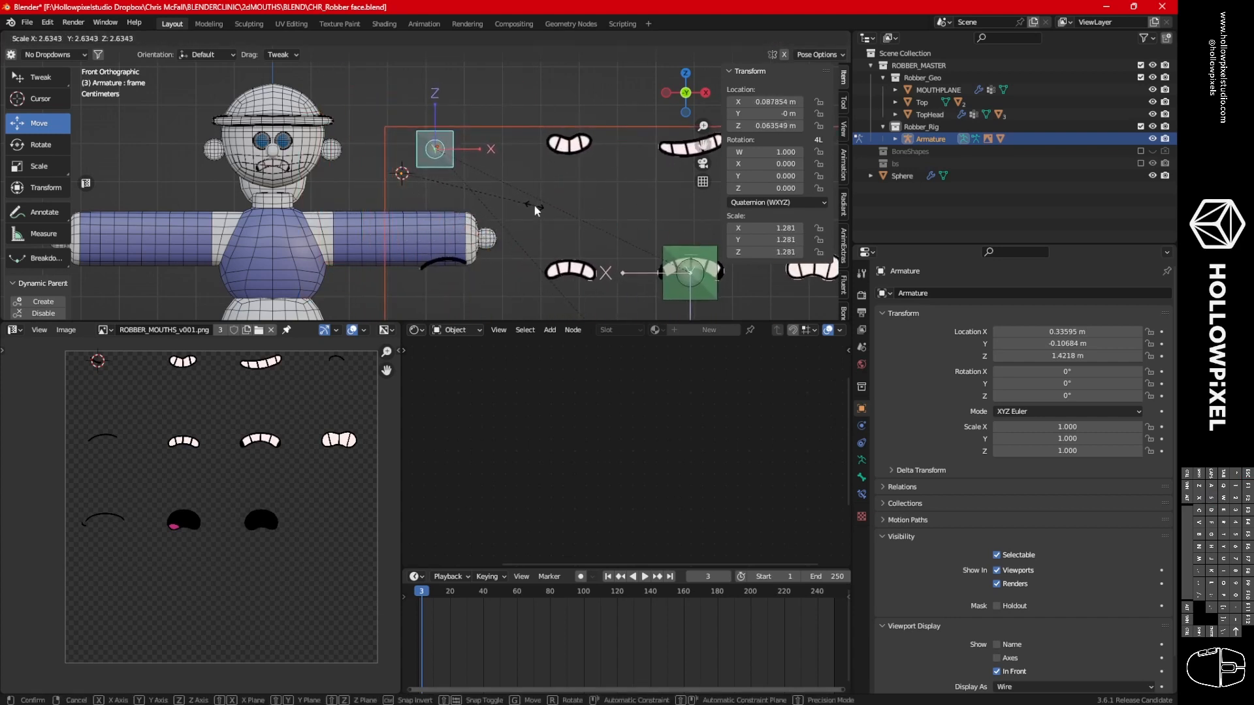
left_click(483, 171)
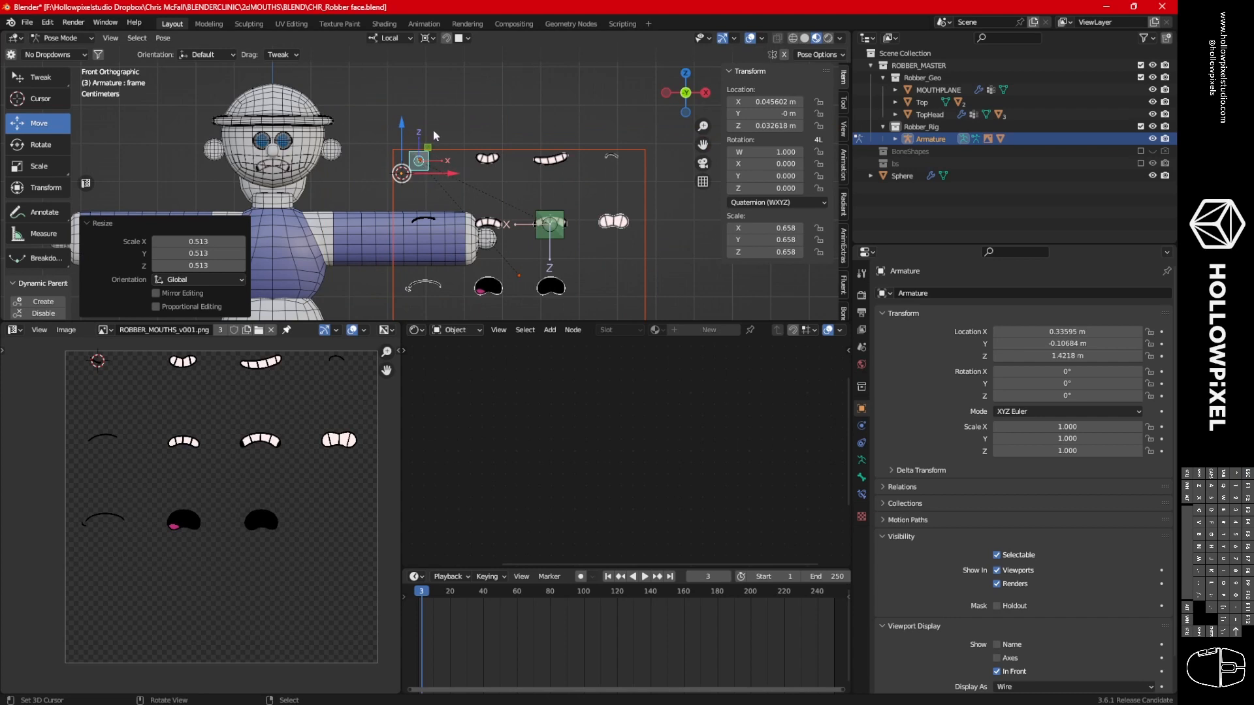
left_click(555, 232)
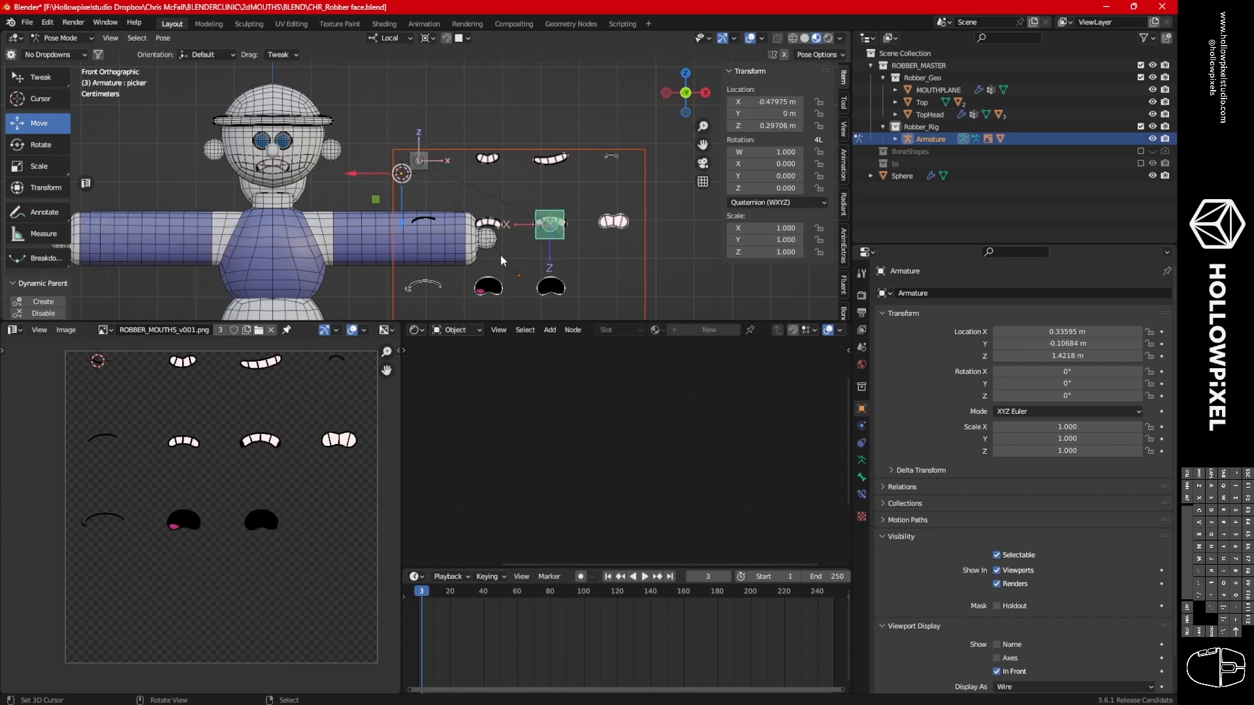
left_click(556, 233)
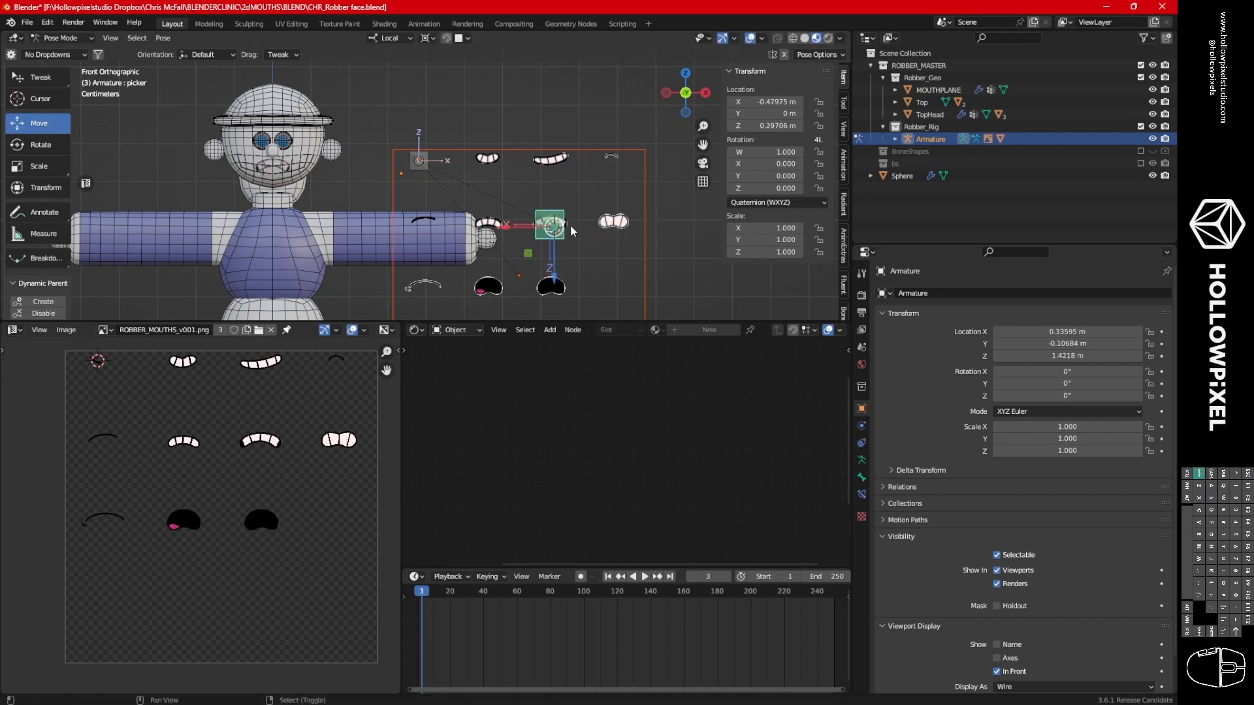
key("s")
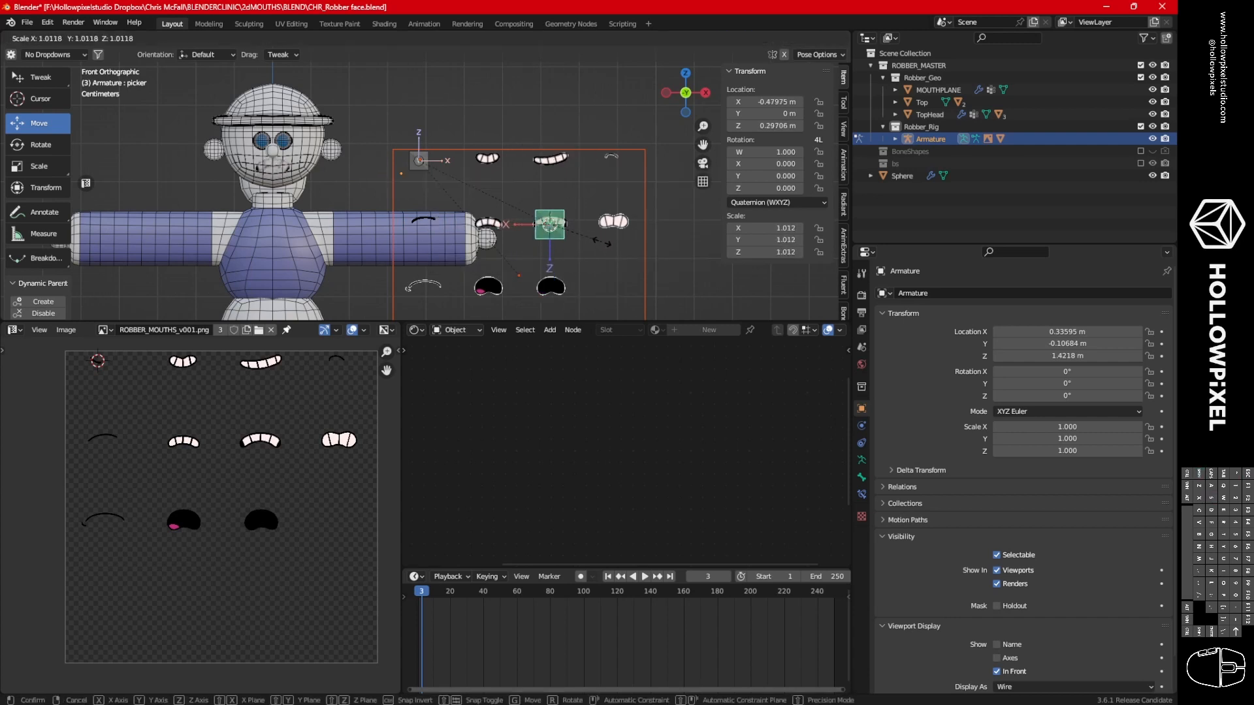
key("Escape")
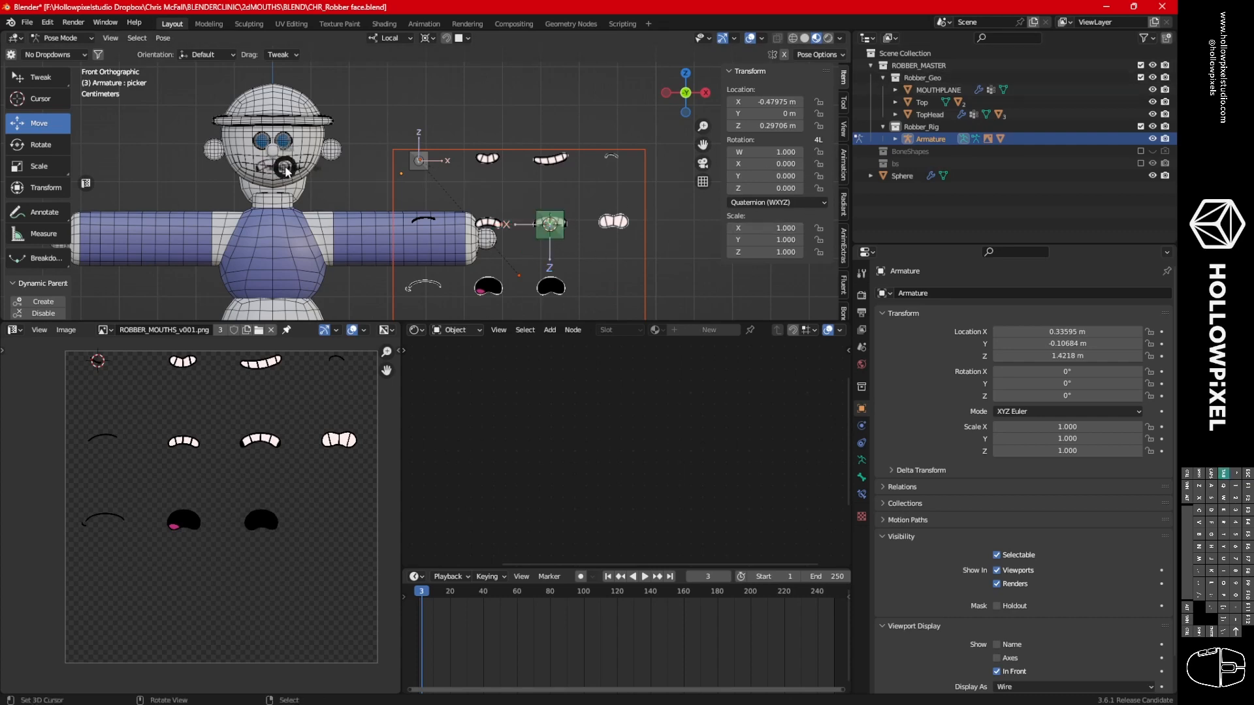
Return to Object Mode, check the MOUTHPLANE object on the face, and select the Armature.
key("ctrl+Tab")
left_click(262, 175)
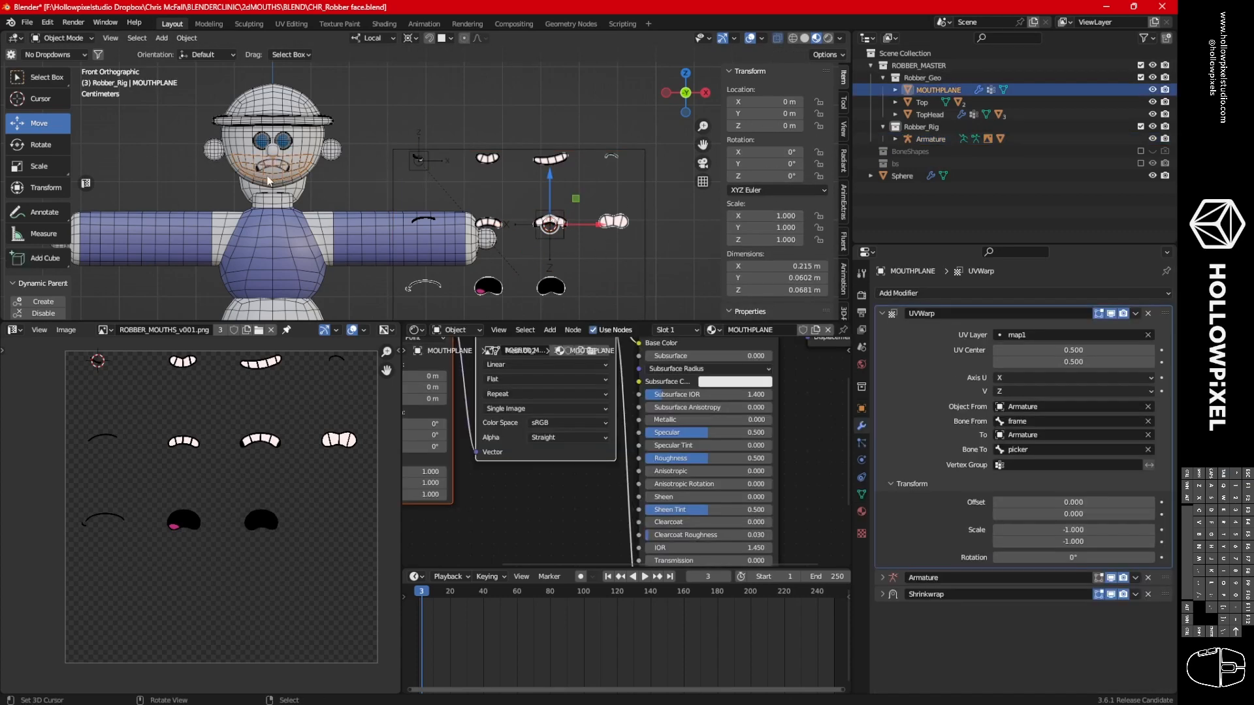
scroll(595, 210, "up", 3)
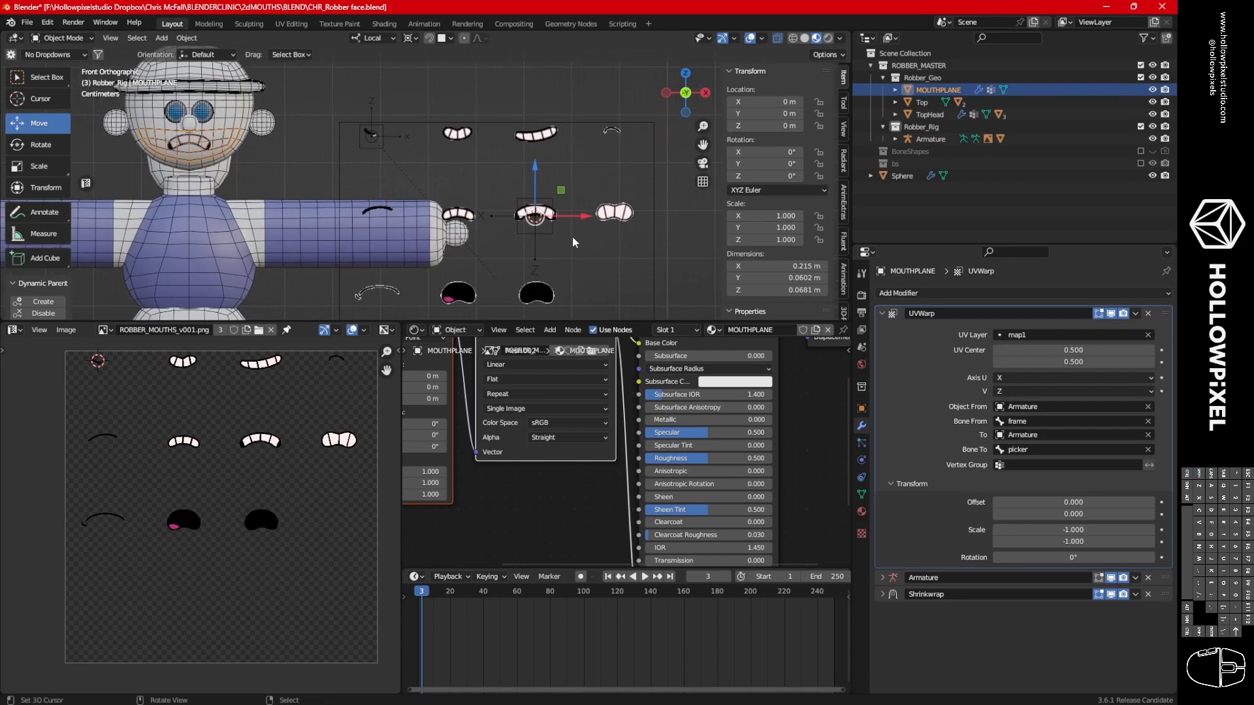
left_click(372, 134)
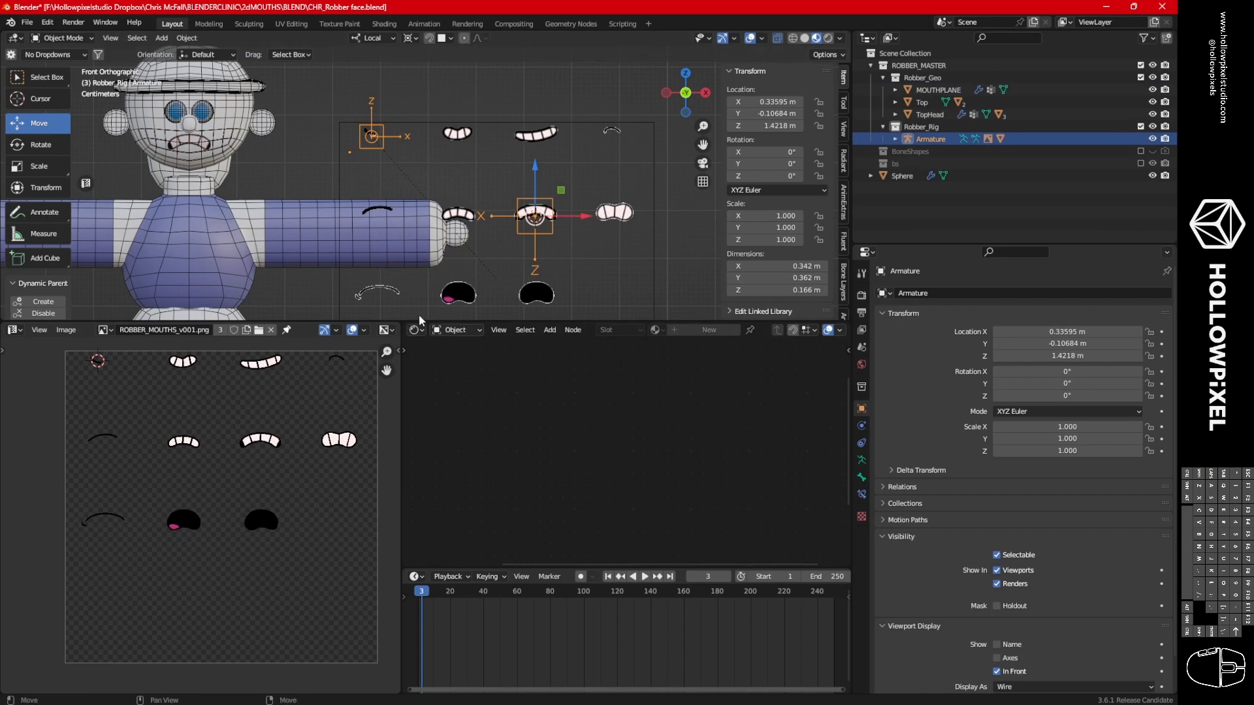
Change the shader editor area to the Asset Browser and display the BONESHAPES catalog of the User Library.
left_click(416, 330)
middle_click_drag(640, 244, 510, 279, "ctrl")
left_click(414, 330)
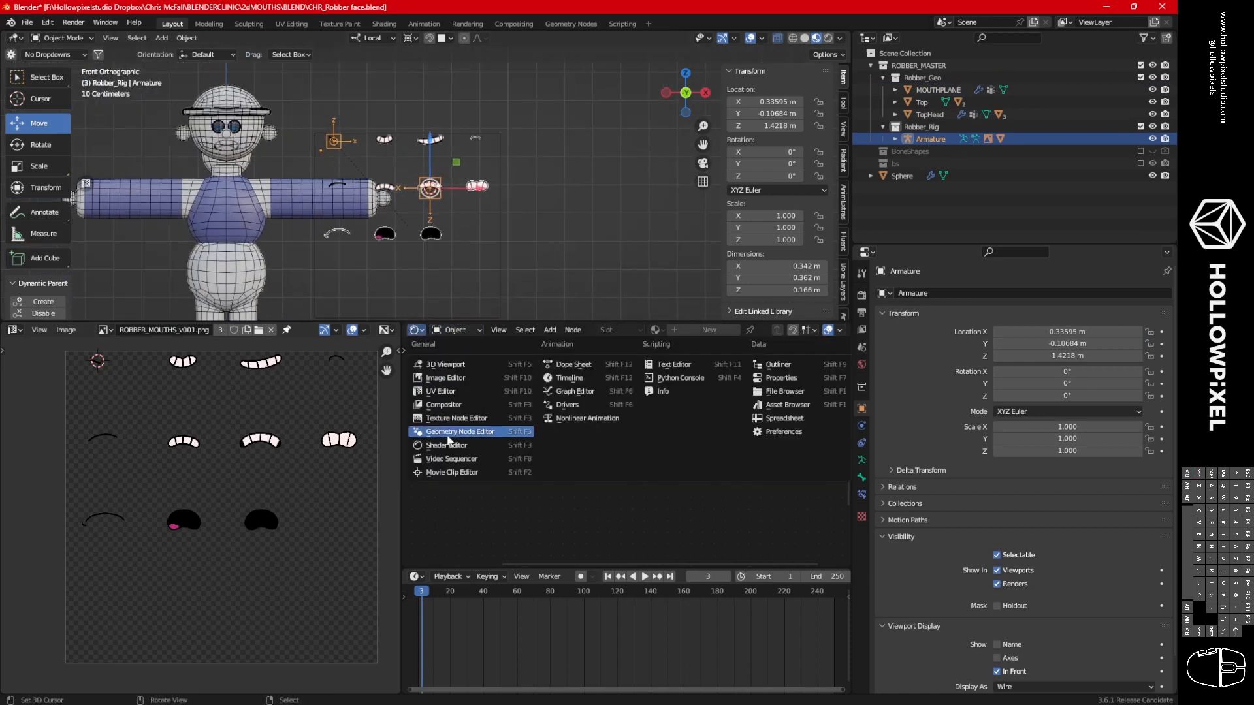
left_click(798, 407)
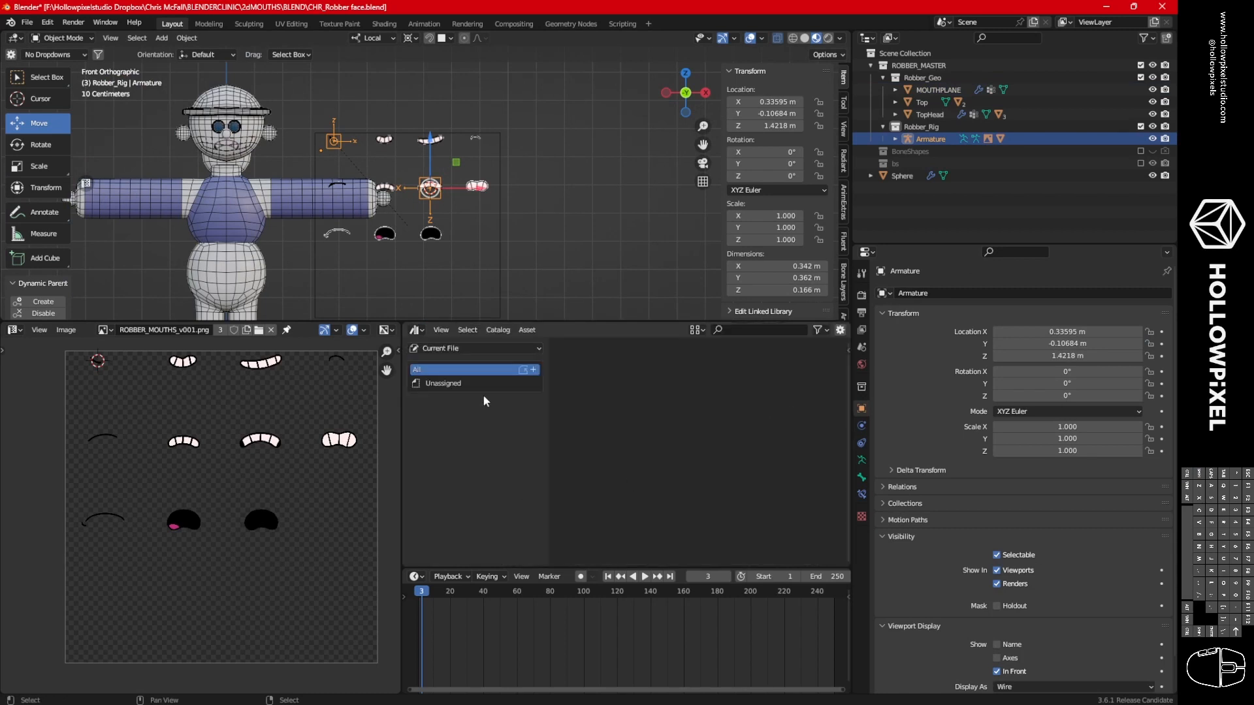
left_click(467, 349)
left_click(473, 426)
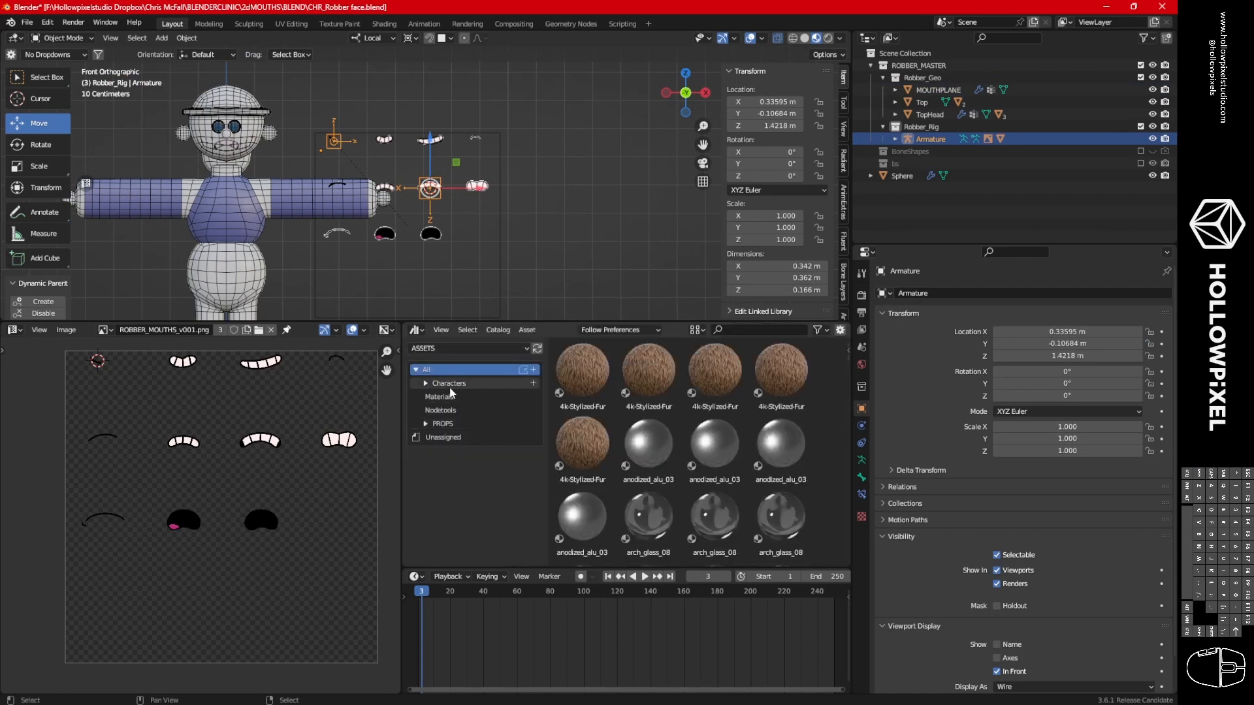
left_click(461, 348)
left_click(471, 418)
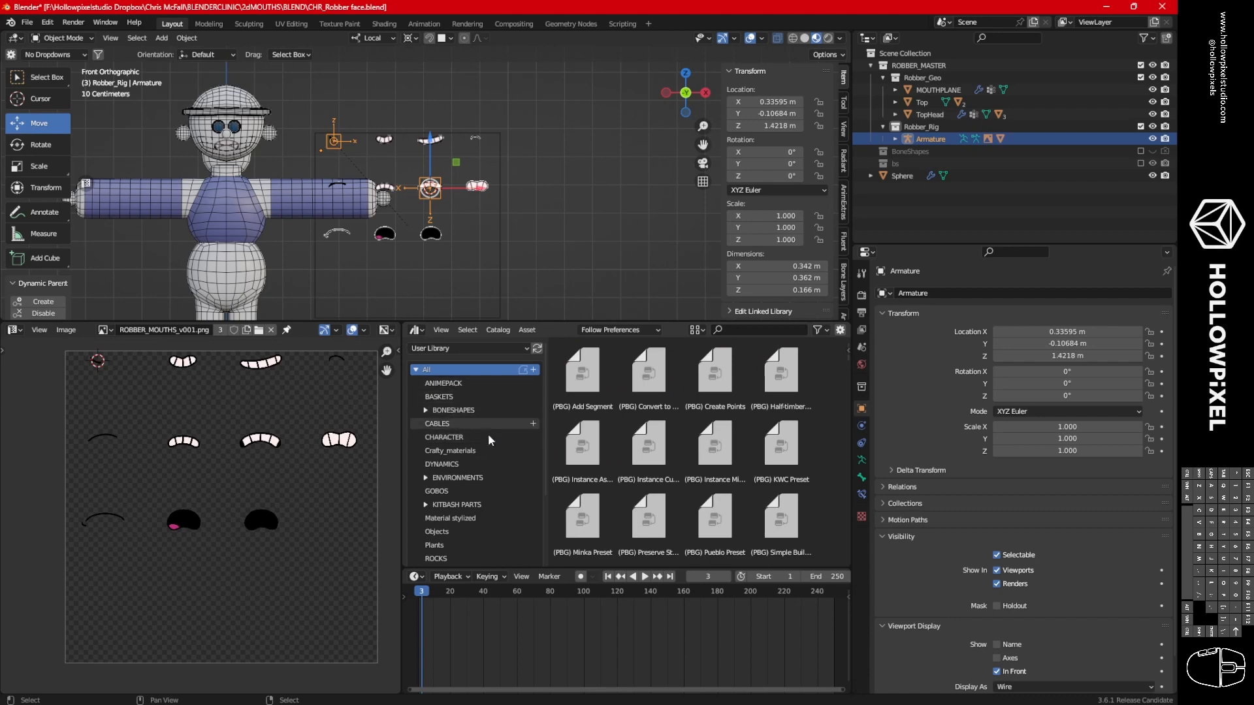
left_click(470, 411)
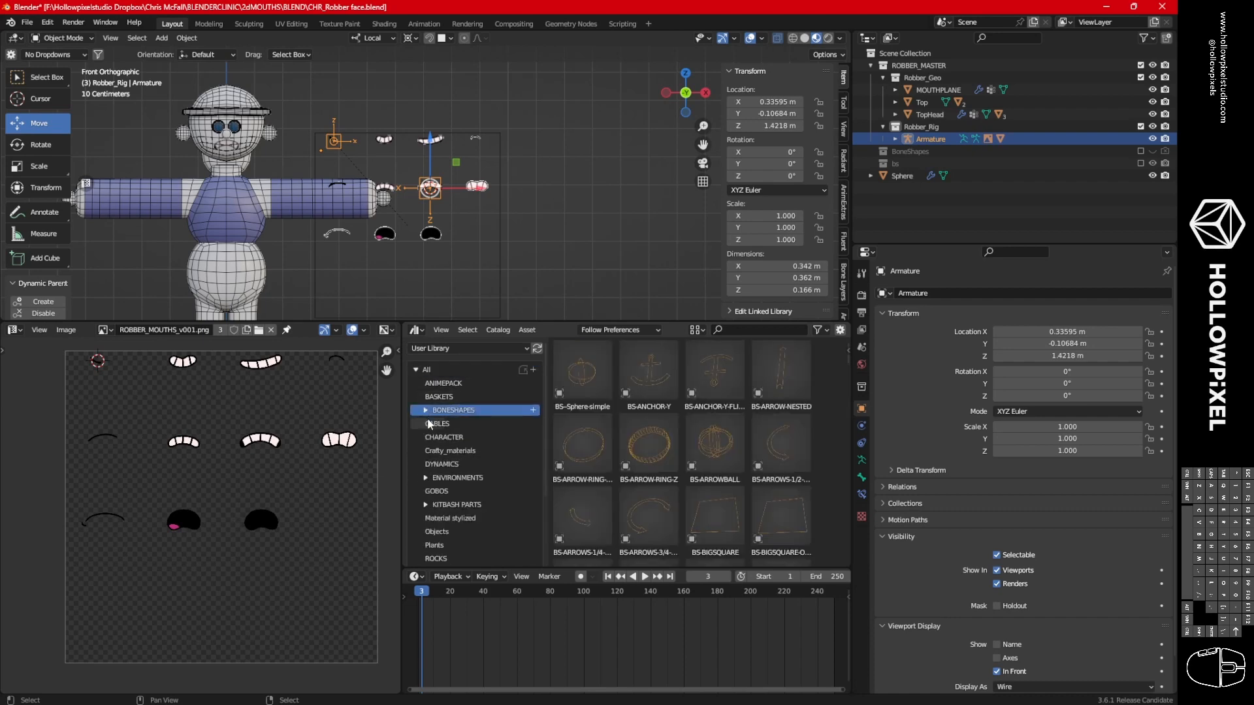
Place the 3D cursor in the empty space beside the mouth gallery and add a mesh plane there.
middle_click_drag(665, 312, 511, 237)
left_click(453, 194)
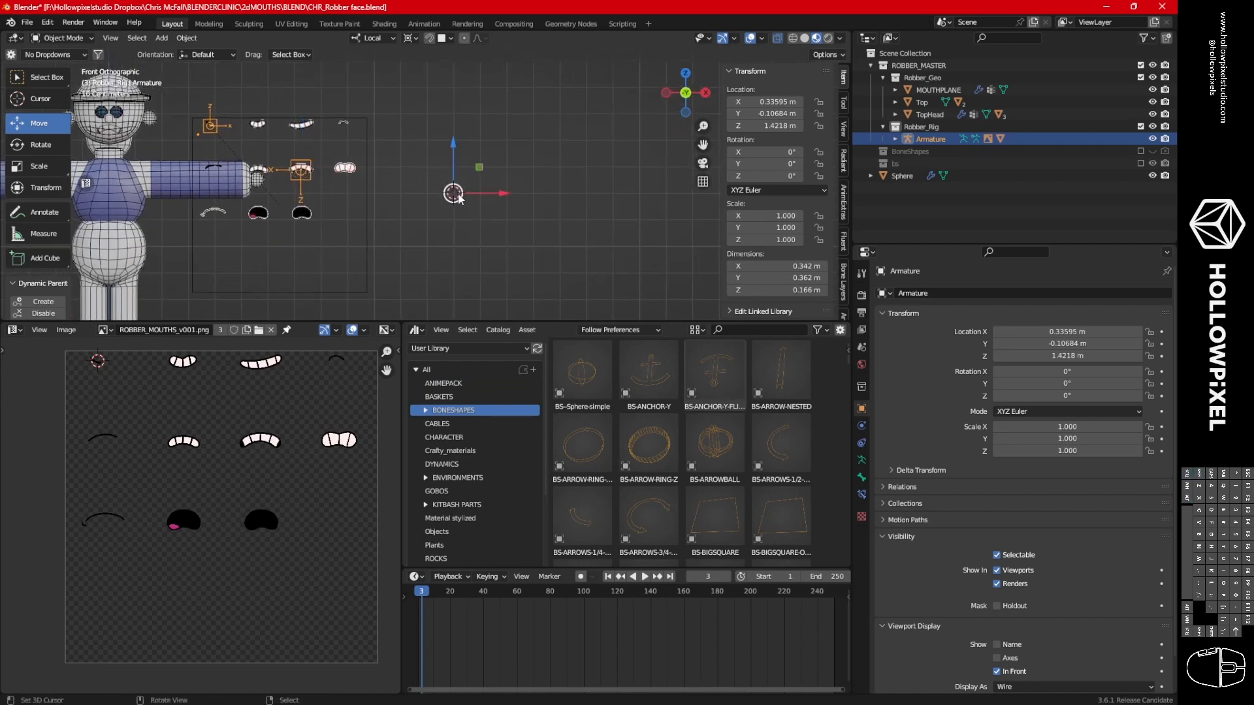
key("shift+a")
mouse_move(462, 222)
left_click(516, 218)
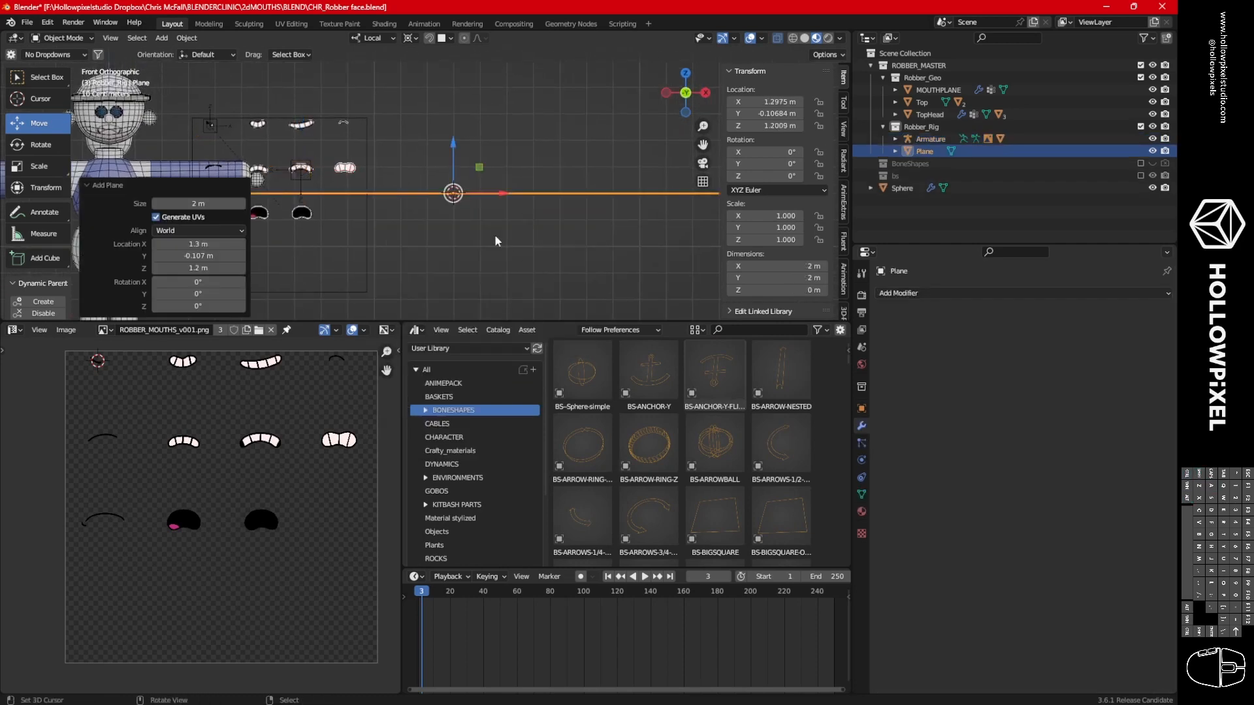
In Edit Mode, delete only the plane's face so its outline is kept, and return to Object Mode.
middle_click_drag(494, 189, 529, 248)
key("Tab")
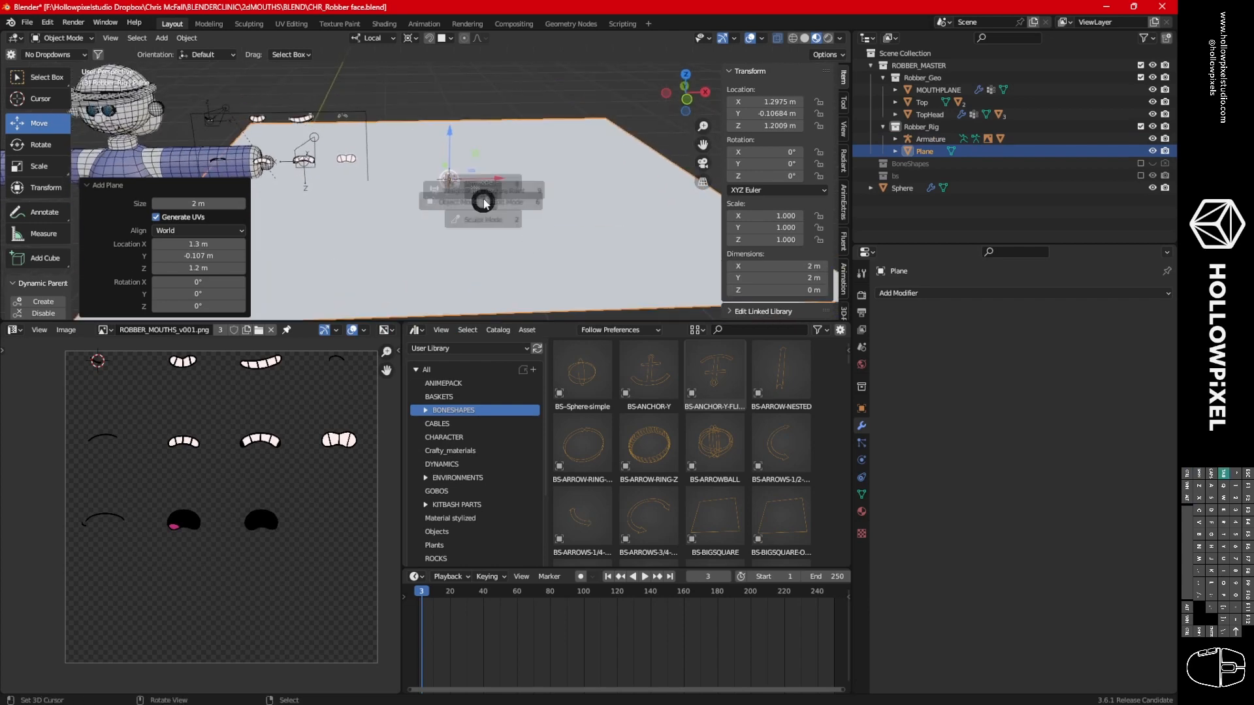
key("x")
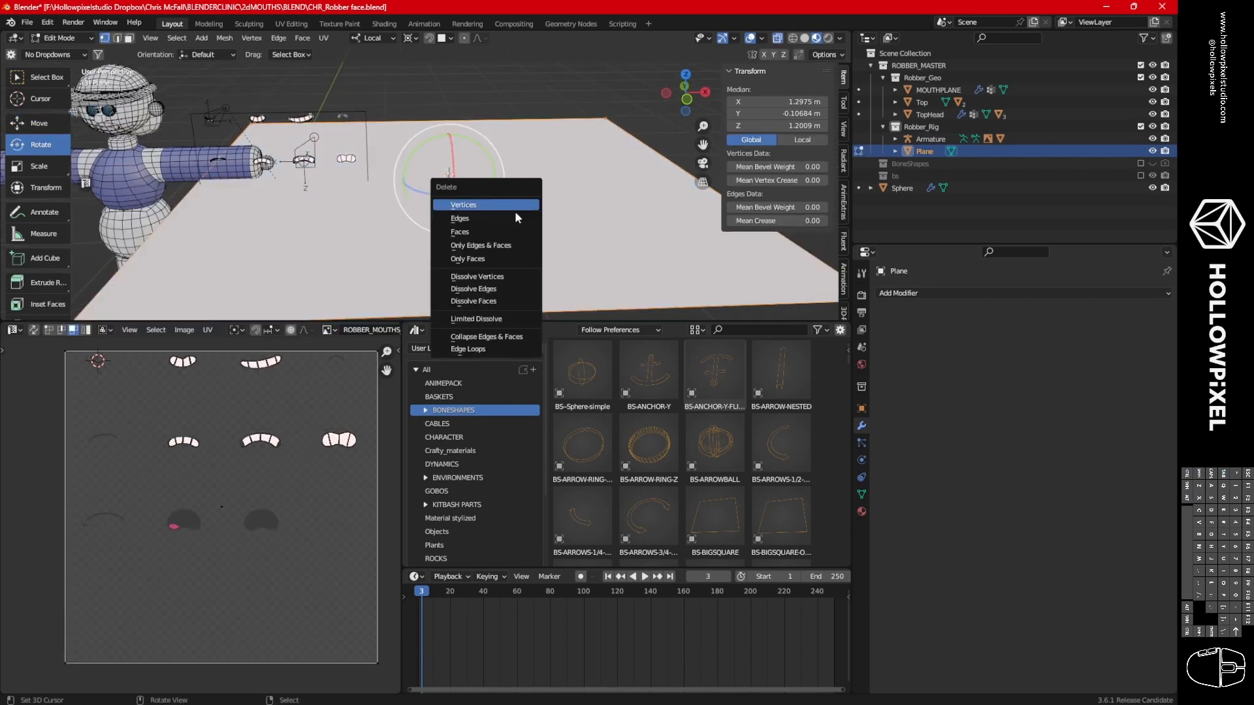
left_click(503, 258)
key("a")
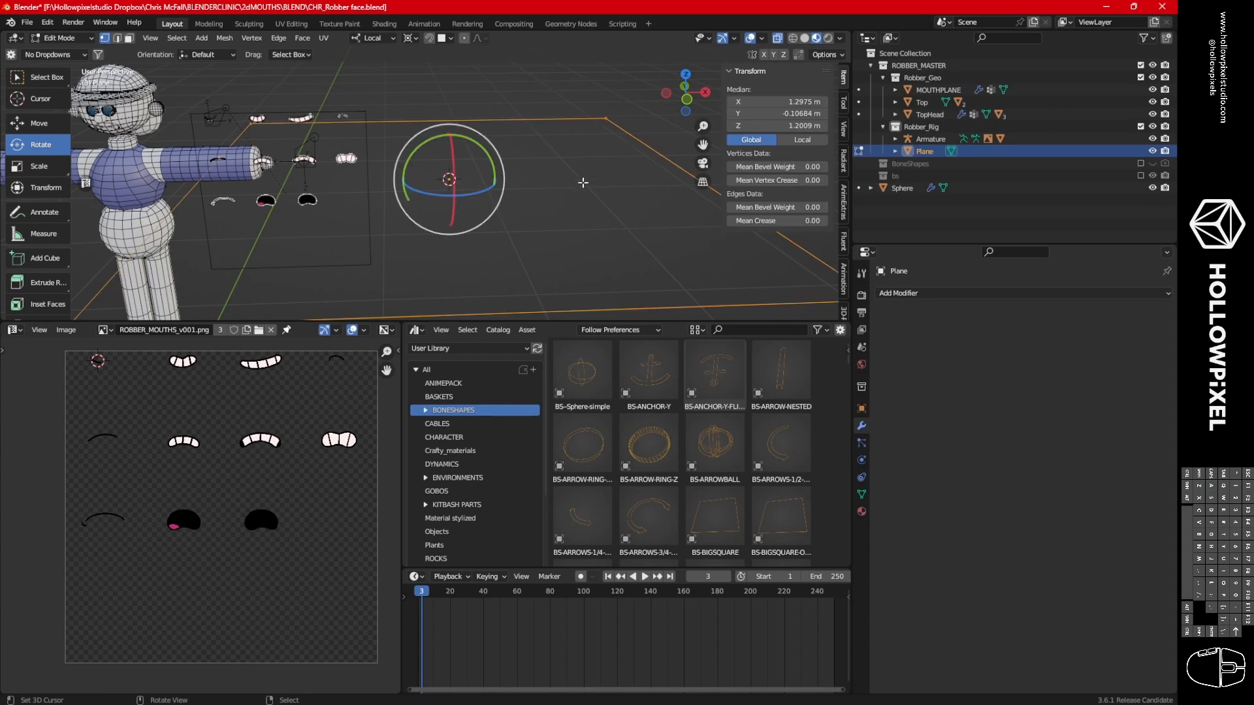
key("Tab")
Rename the plane outline object as BS_SQUARE.
double_click(924, 151)
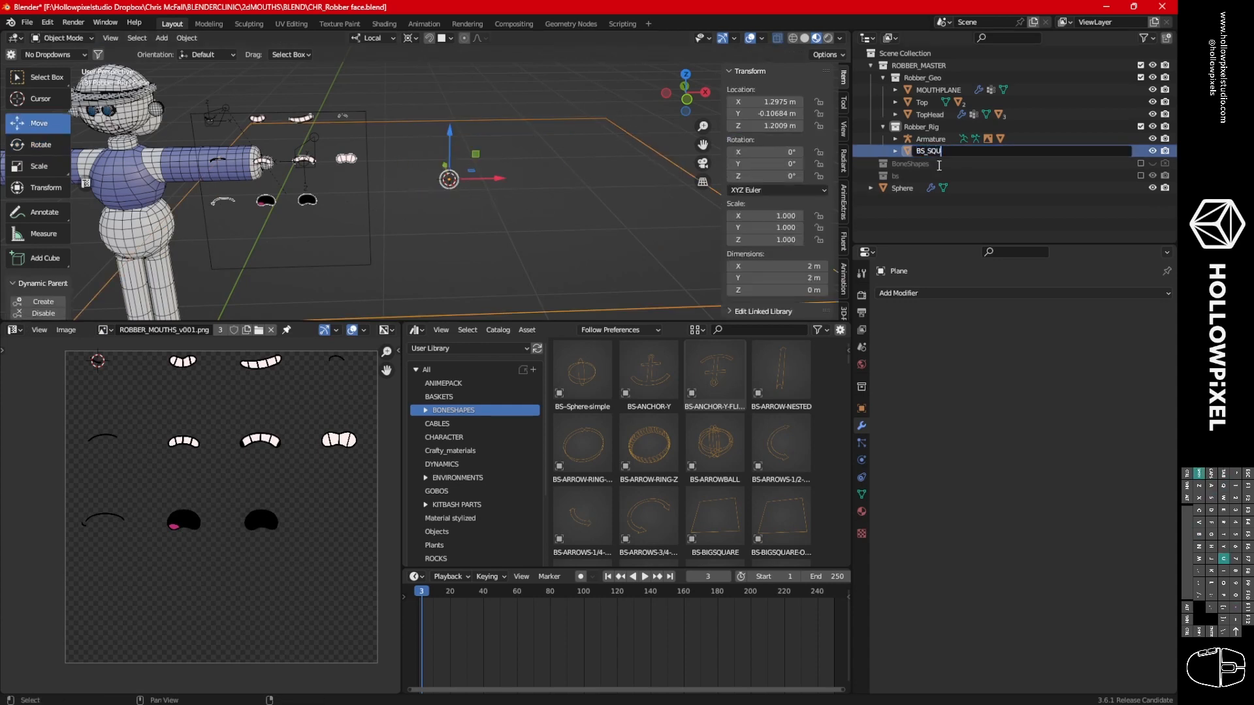
type("BS_SQUARE")
key("Return")
Move BS_SQUARE into a new collection named bs and exclude that new collection from the view layer.
middle_click_drag(514, 218, 567, 201, "shift")
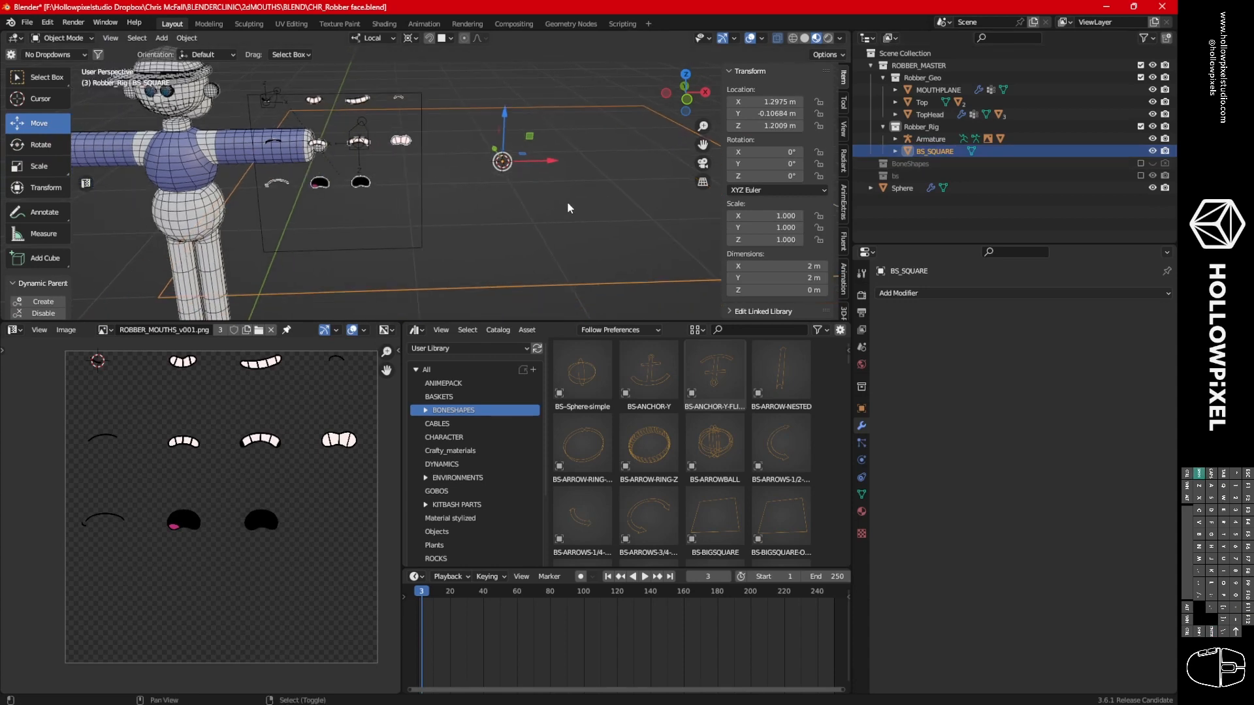
key("m")
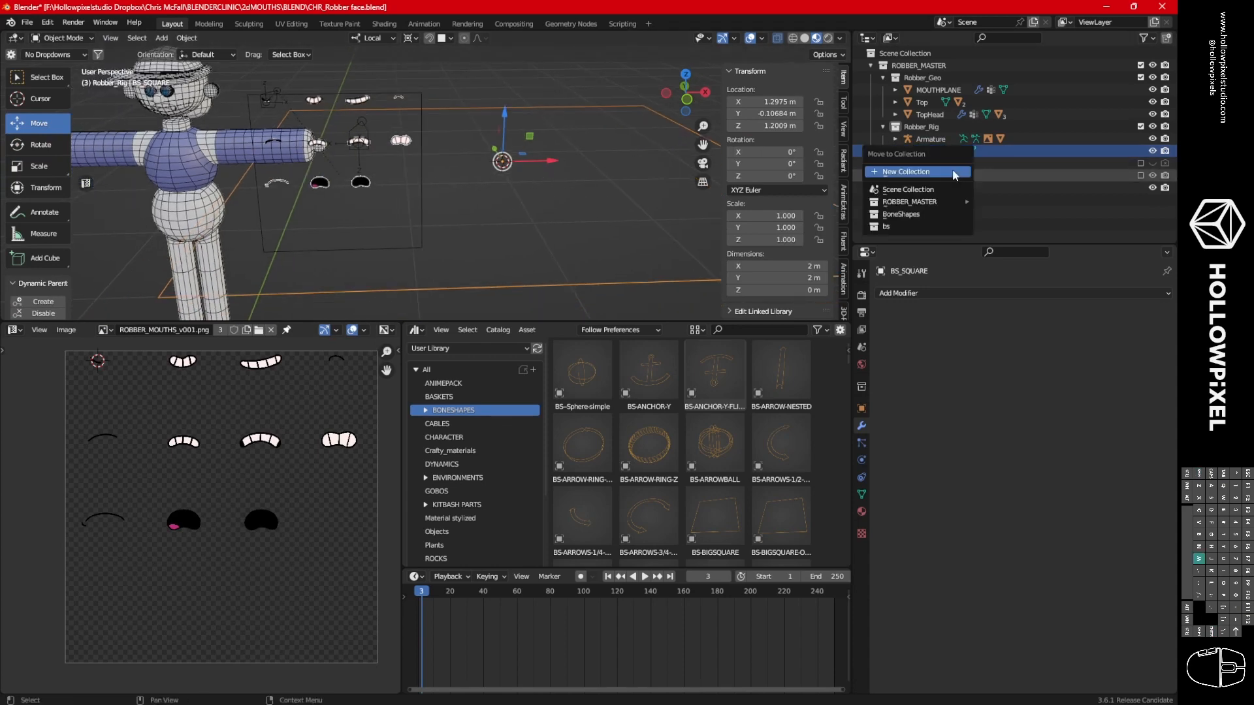
left_click(944, 173)
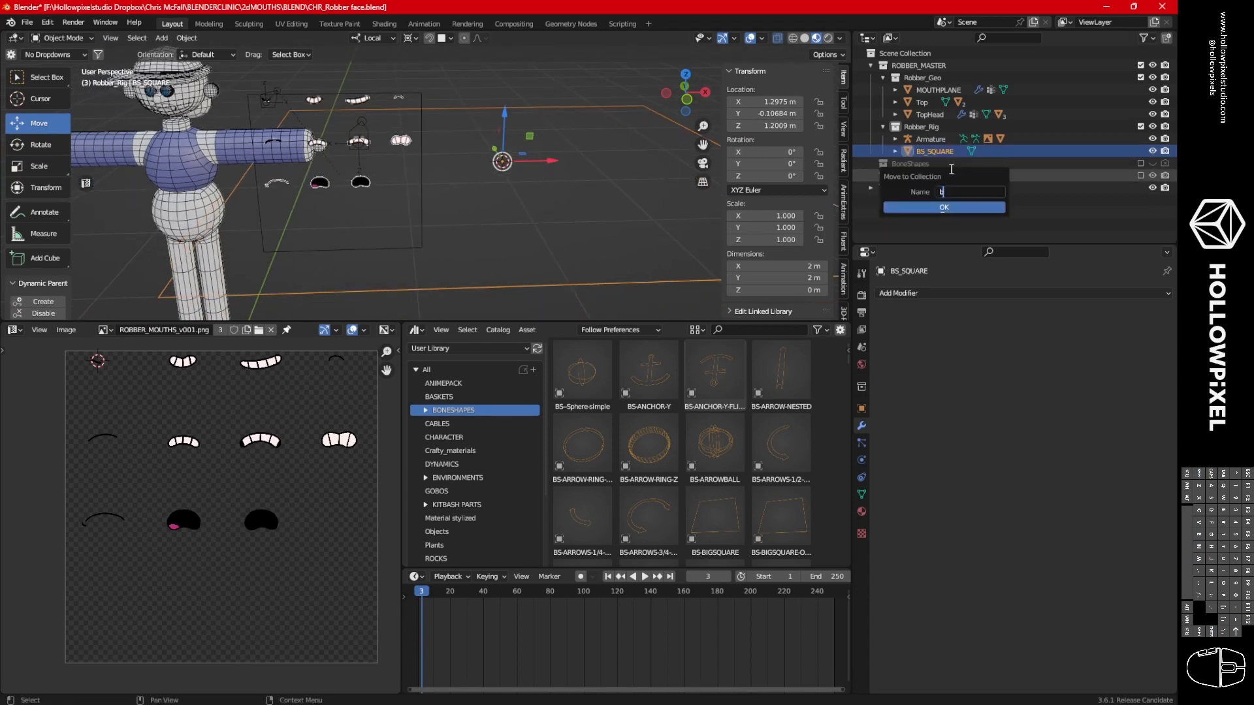
key("Return")
key("Return")
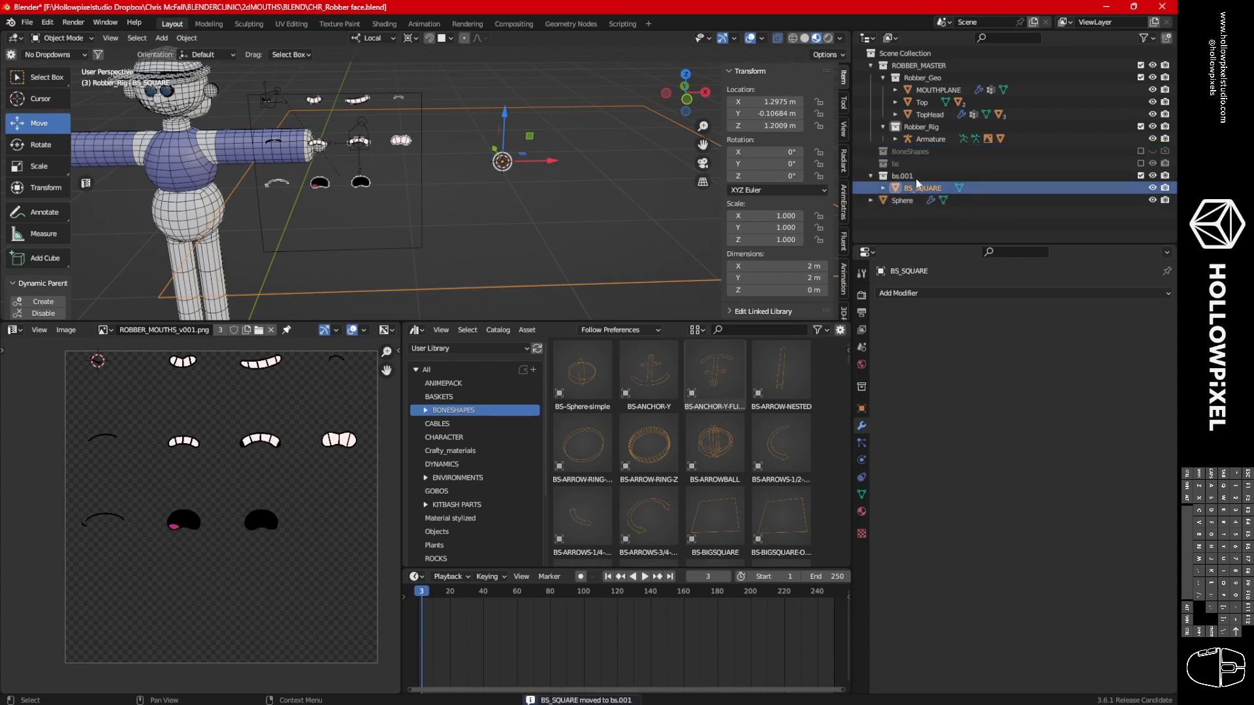
left_click(1140, 176)
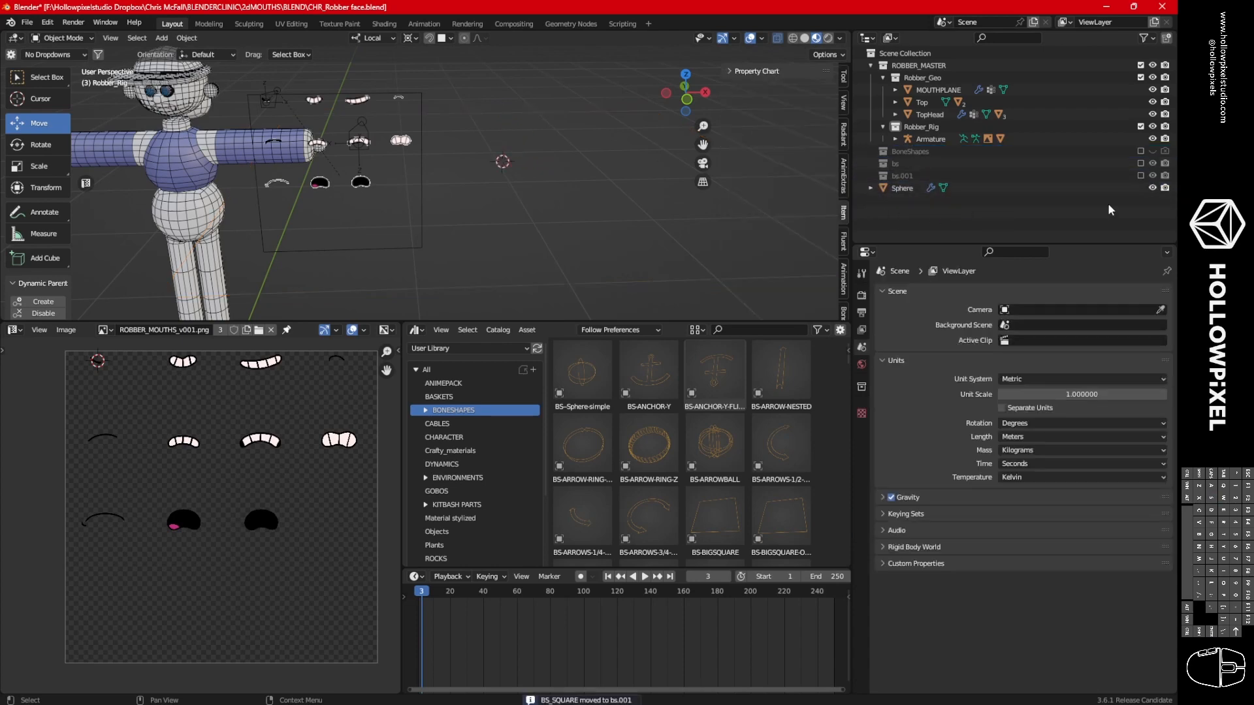
In the Armature's Pose Mode, select the frame bone and assign BS_SQUARE as its custom shape object.
middle_click_drag(434, 224, 507, 201)
right_click(480, 181)
right_click(361, 129)
key("ctrl+Tab")
right_click(360, 129)
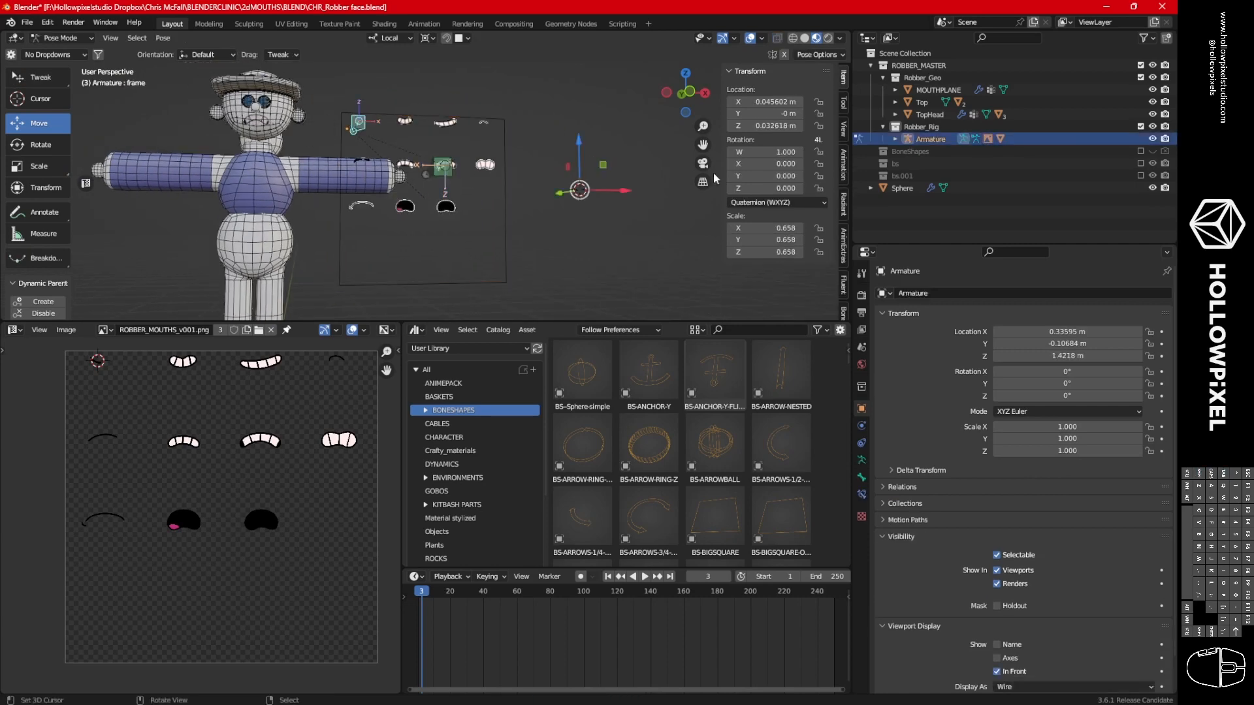
left_click(861, 478)
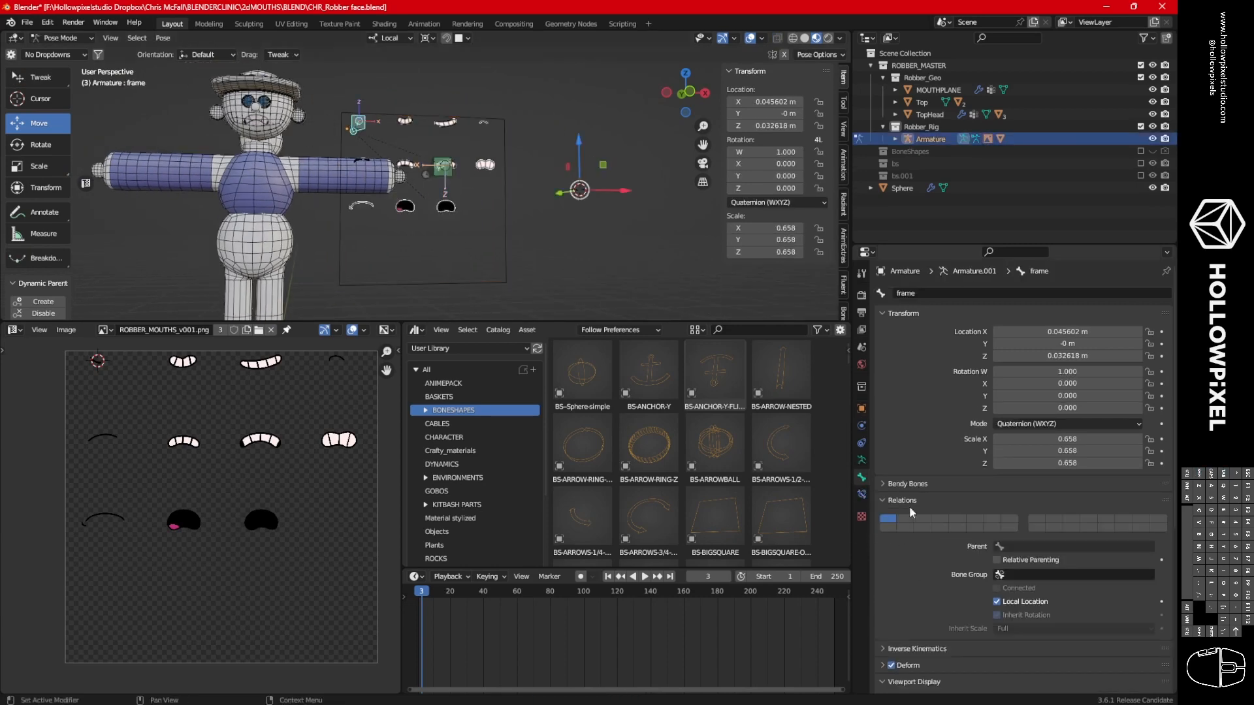
scroll(912, 512, "down", 8)
left_click(1058, 471)
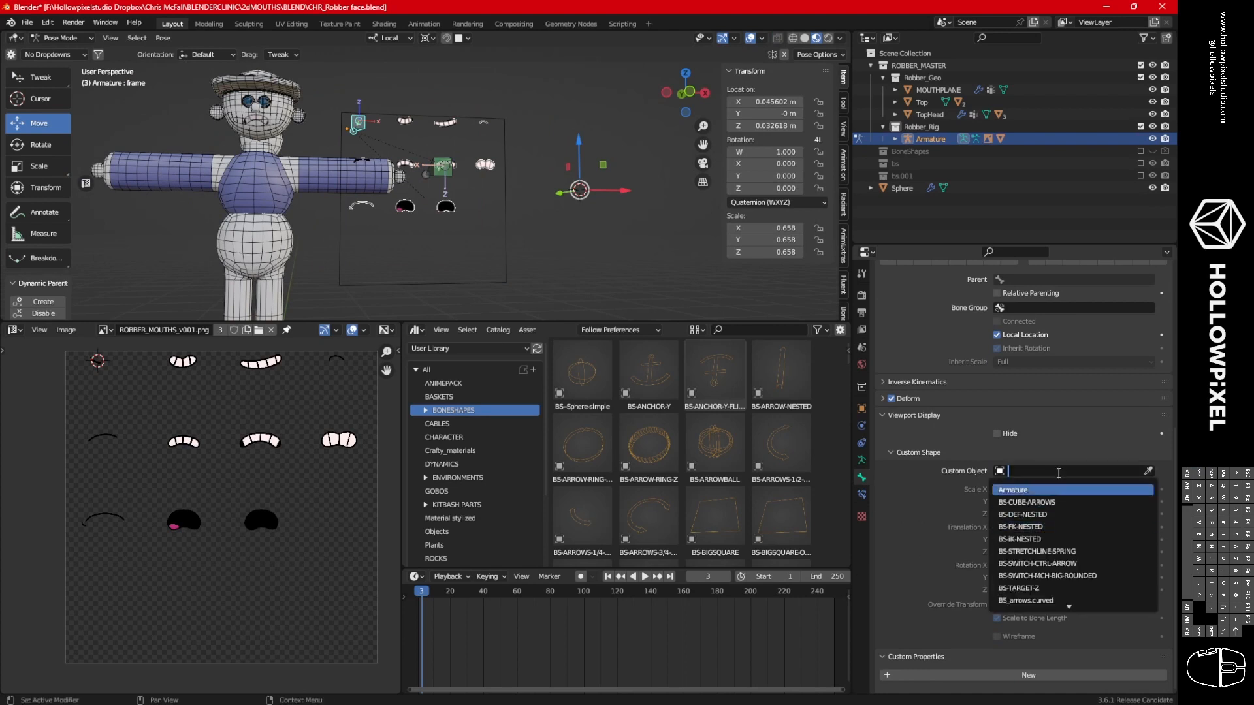
type("bs")
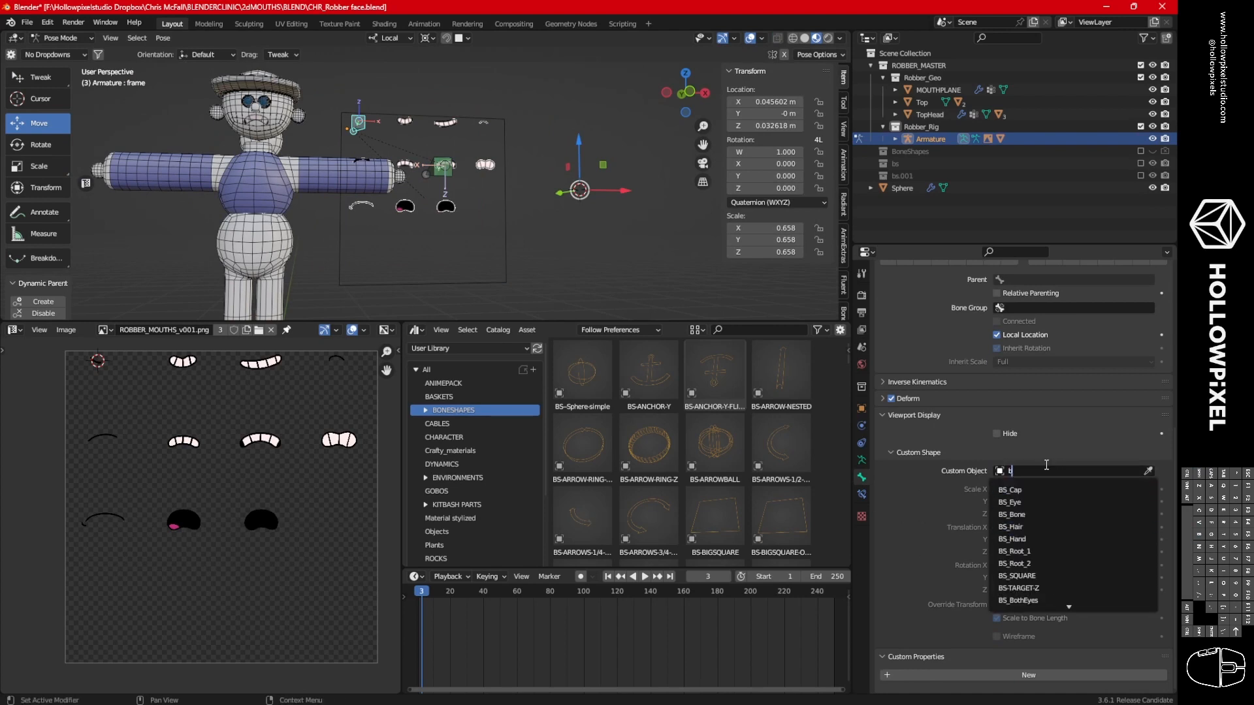
left_click(1042, 575)
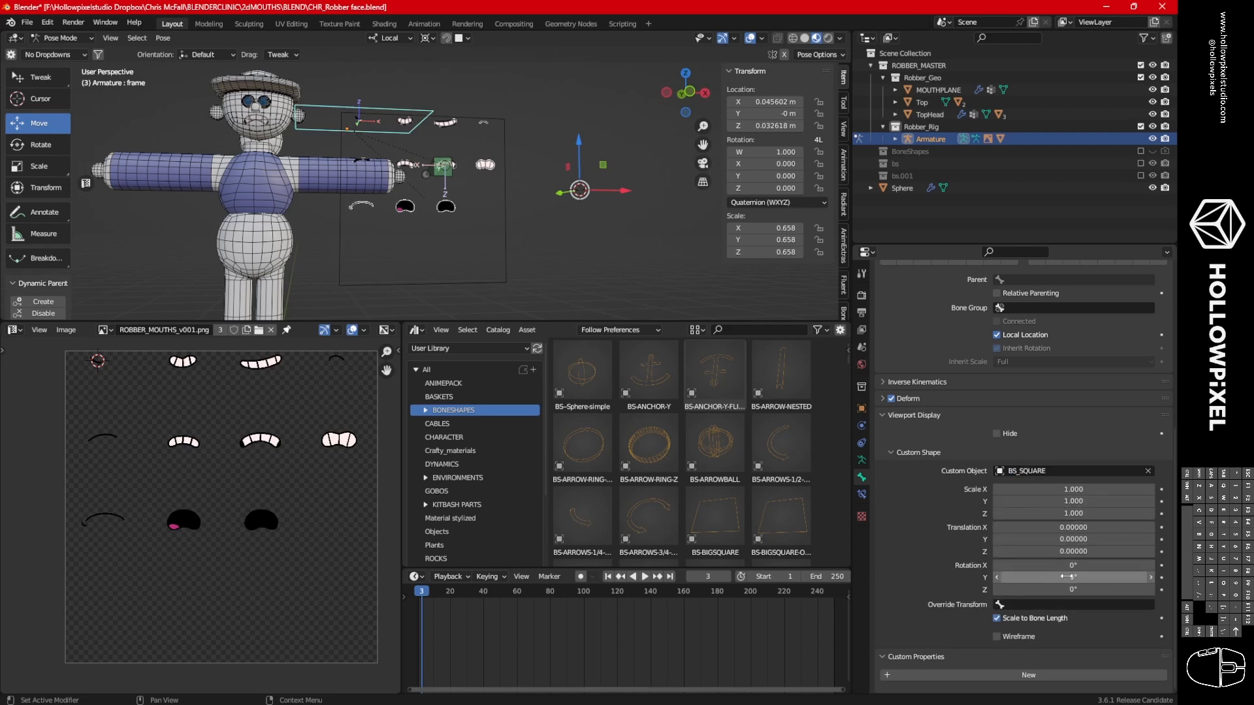
Set the frame bone's custom shape rotation to 90° in Y and 90° in X.
left_click(1070, 577)
type("90")
key("Return")
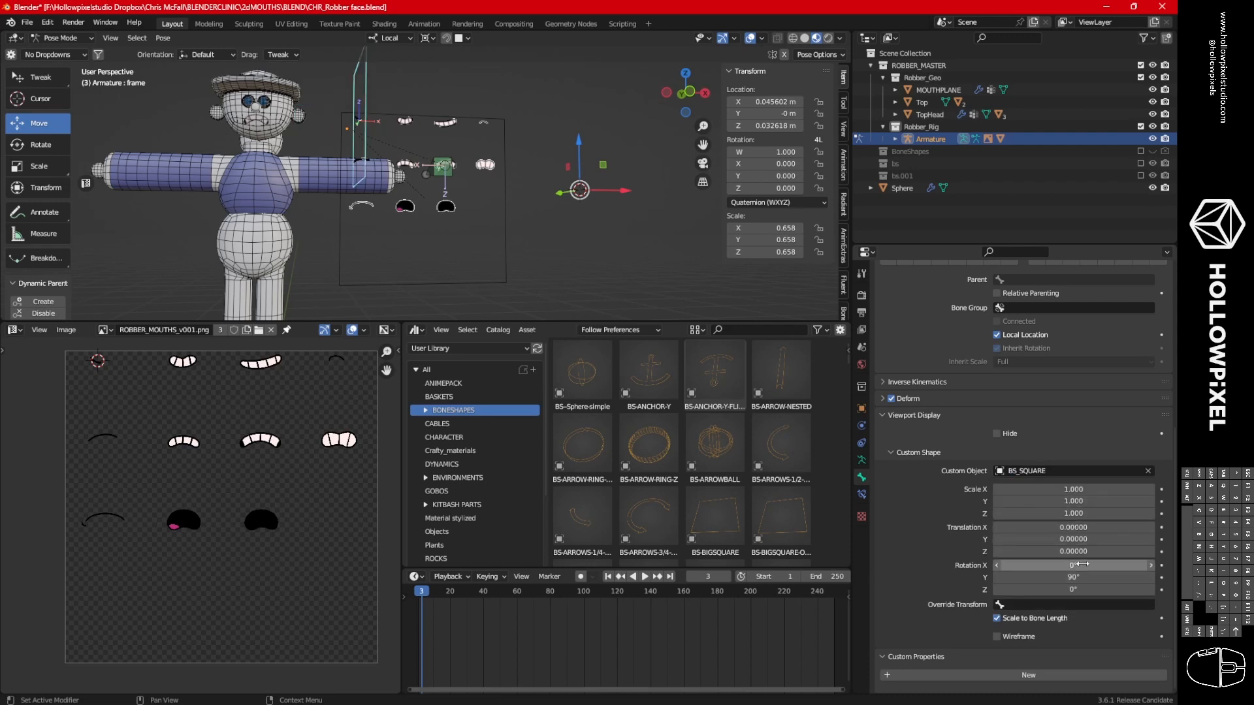
left_click(1078, 565)
type("90")
key("Return")
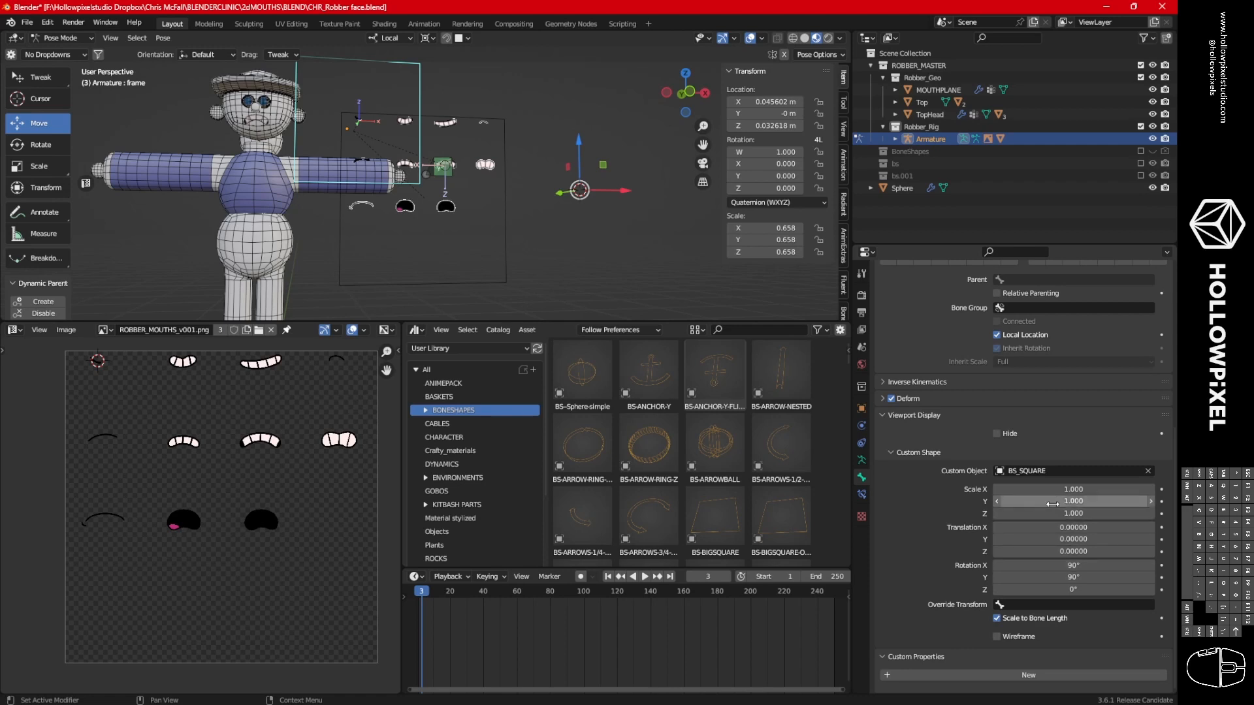
Offset the frame bone's custom shape 0.23 in X and scale it uniformly to 1.460.
left_click(1071, 527)
type("0.38")
key("Return")
left_click_drag(1042, 532, 1019, 532)
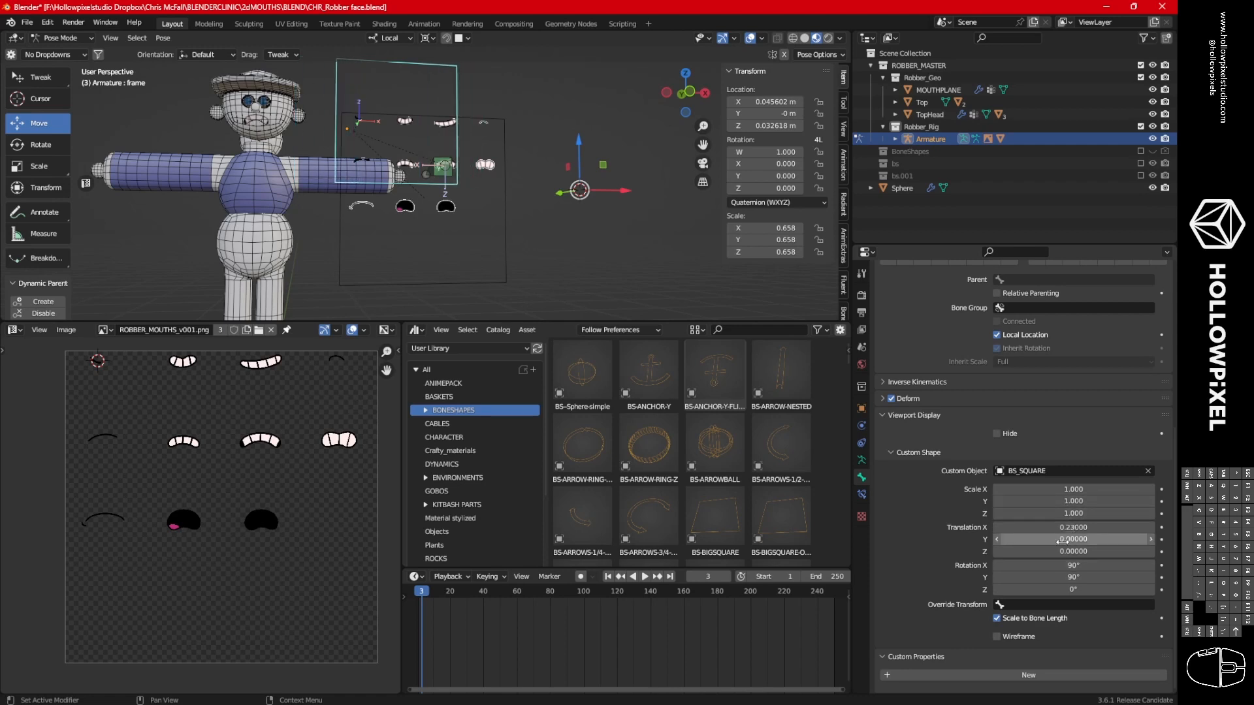
mouse_move(1059, 493)
left_mouse_down()
mouse_move(1093, 493)
mouse_move(1039, 493)
left_mouse_up()
Set the frame bone's custom shape translation to 0.395 in X and -0.43 in Z so it surrounds the mouth gallery.
mouse_move(549, 217)
middle_mouse_down("alt")
mouse_move(484, 232)
mouse_move(559, 238)
middle_mouse_up("alt")
middle_click_drag(424, 194, 603, 214, "shift")
scroll(604, 220, "down", 1)
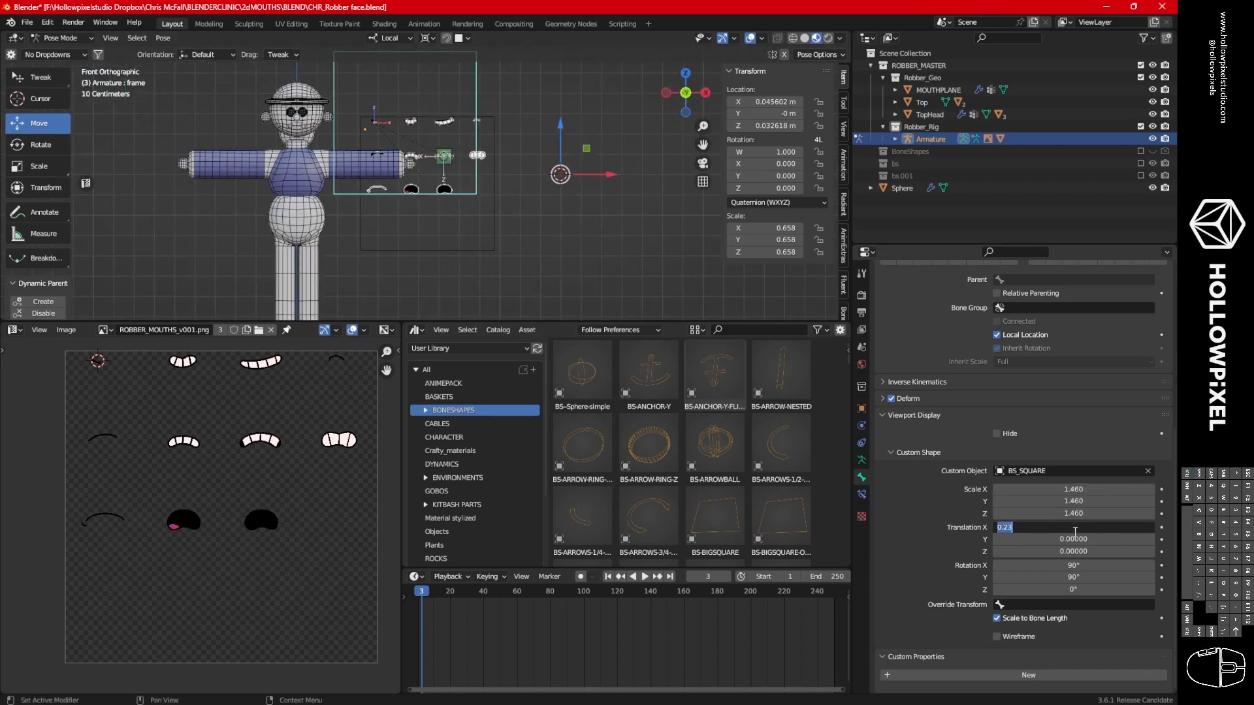
mouse_move(1053, 538)
left_mouse_down()
mouse_move(1067, 539)
mouse_move(1042, 551)
mouse_move(1048, 527)
mouse_move(1061, 527)
left_mouse_up()
key("ctrl+z")
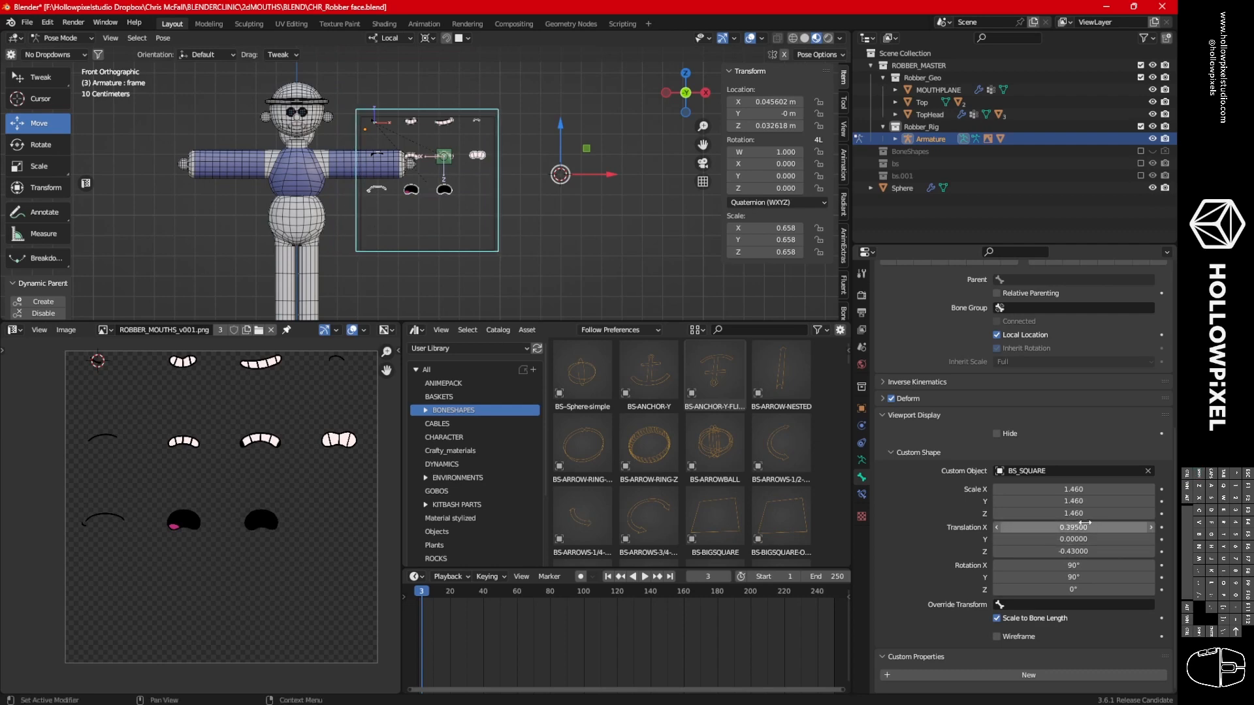
Select the picker bone and assign BS_SQUARE as its custom shape object.
middle_click_drag(461, 176, 554, 248, "shift")
middle_click_drag(554, 248, 554, 201, "ctrl")
left_click(523, 226)
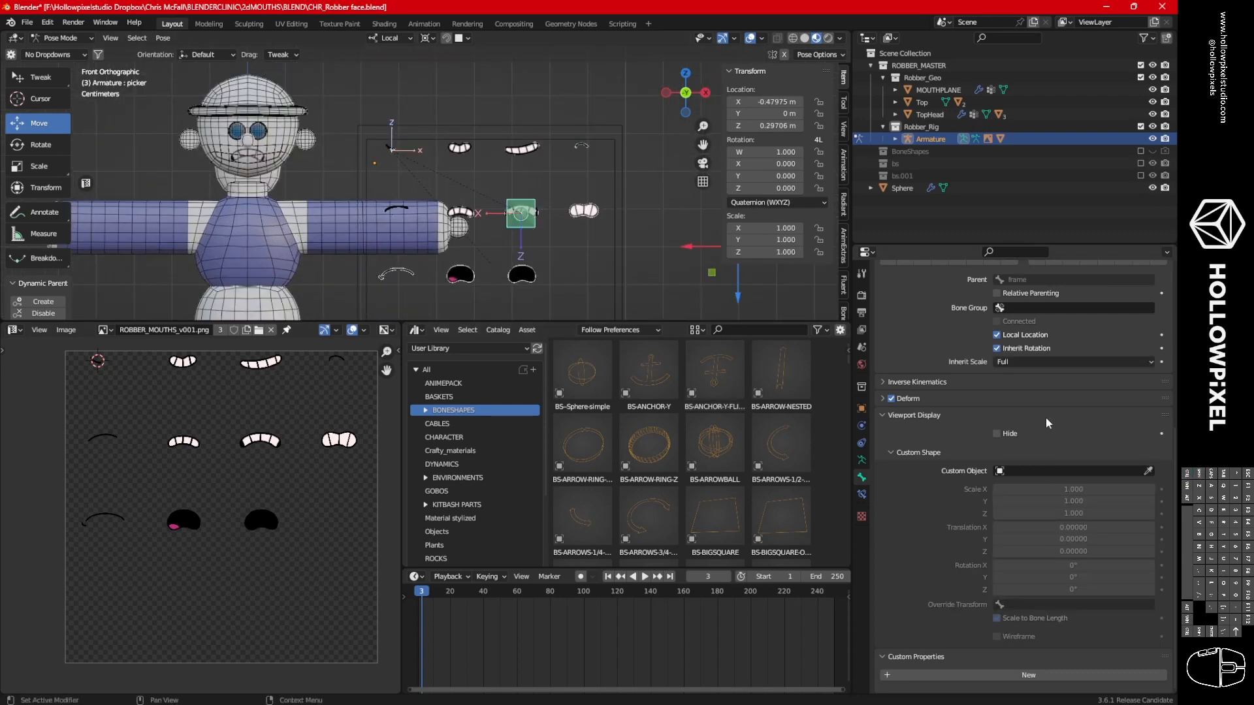
left_click(1030, 471)
type("bs")
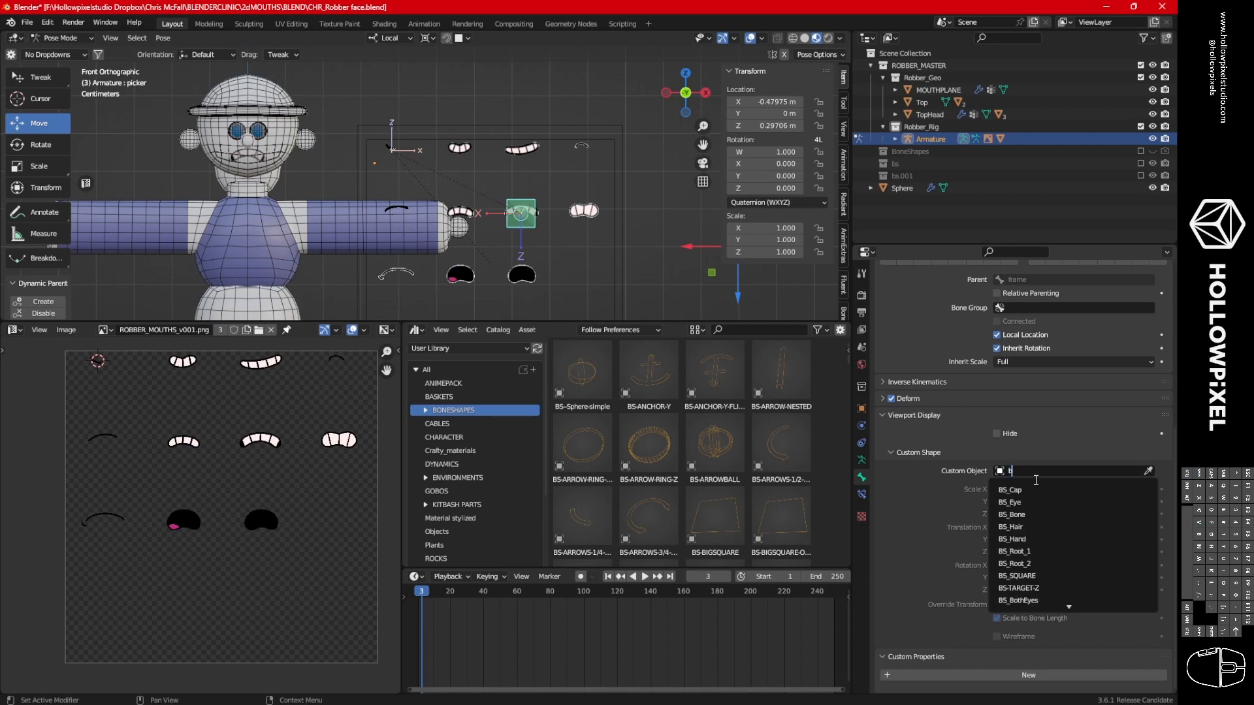
left_click(1037, 574)
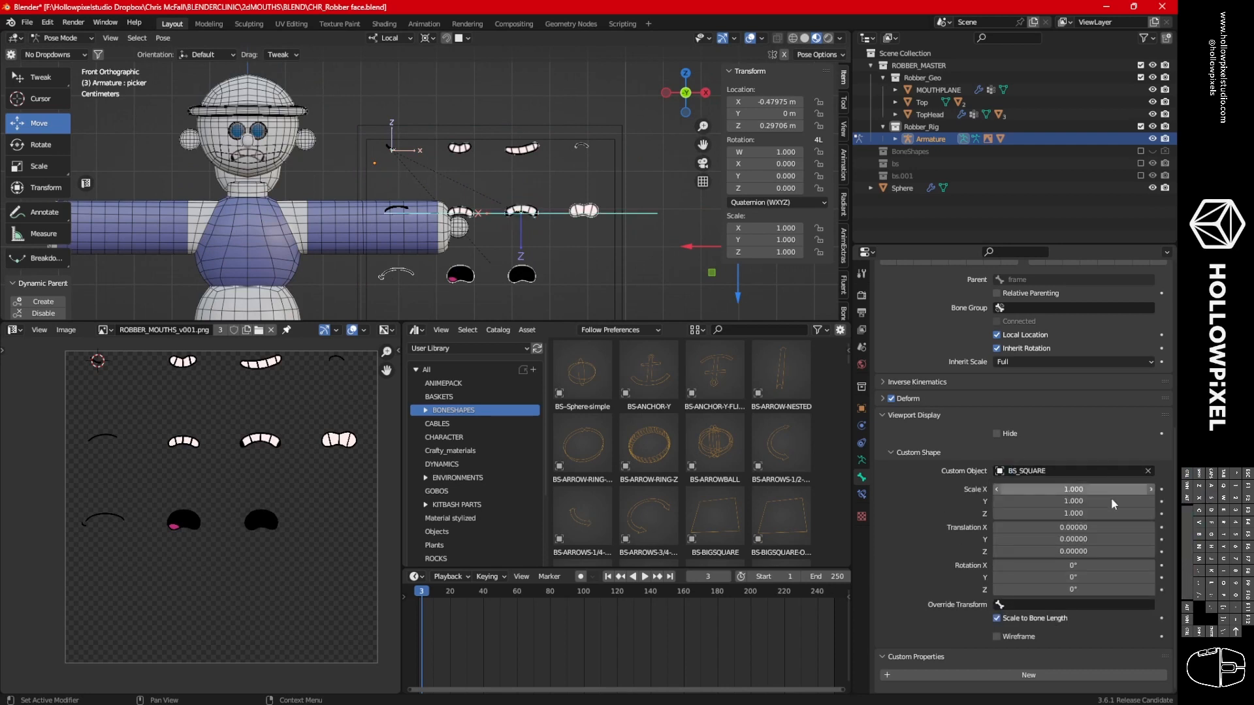
Set the picker bone's custom shape rotation to 90° in X and Y and its scale uniformly to 0.140.
left_click_drag(1073, 564, 1074, 577)
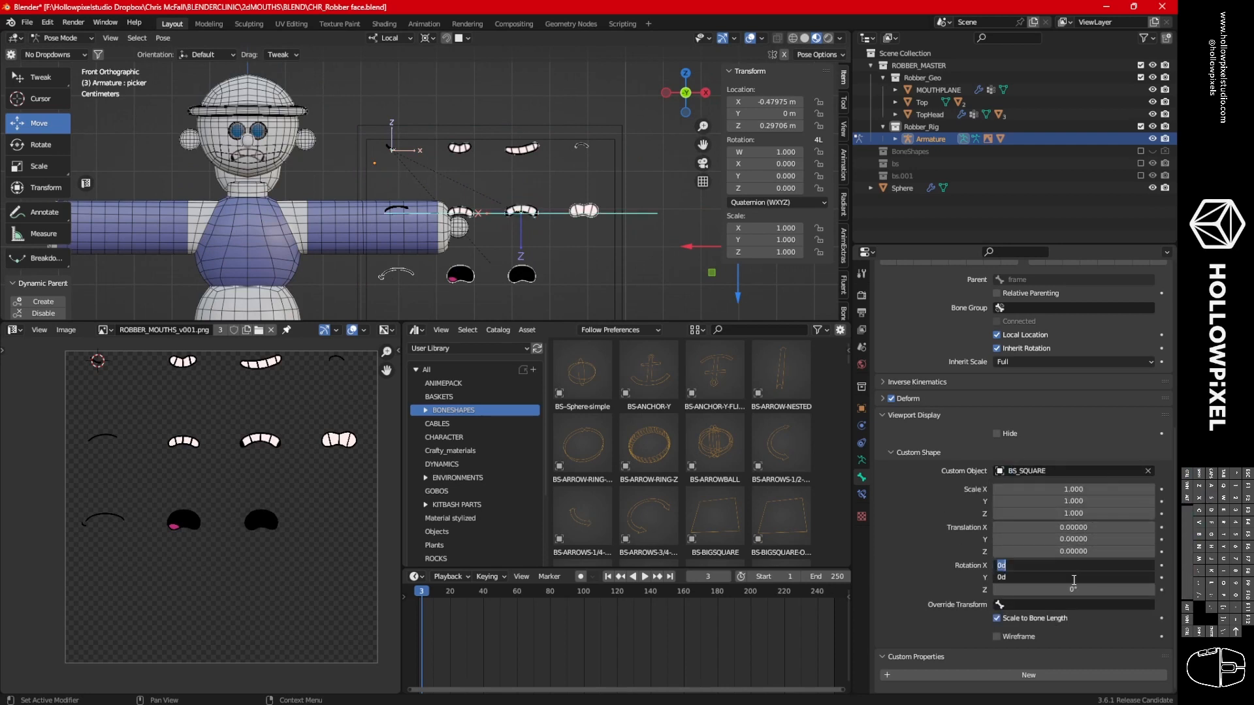
type("90")
key("Return")
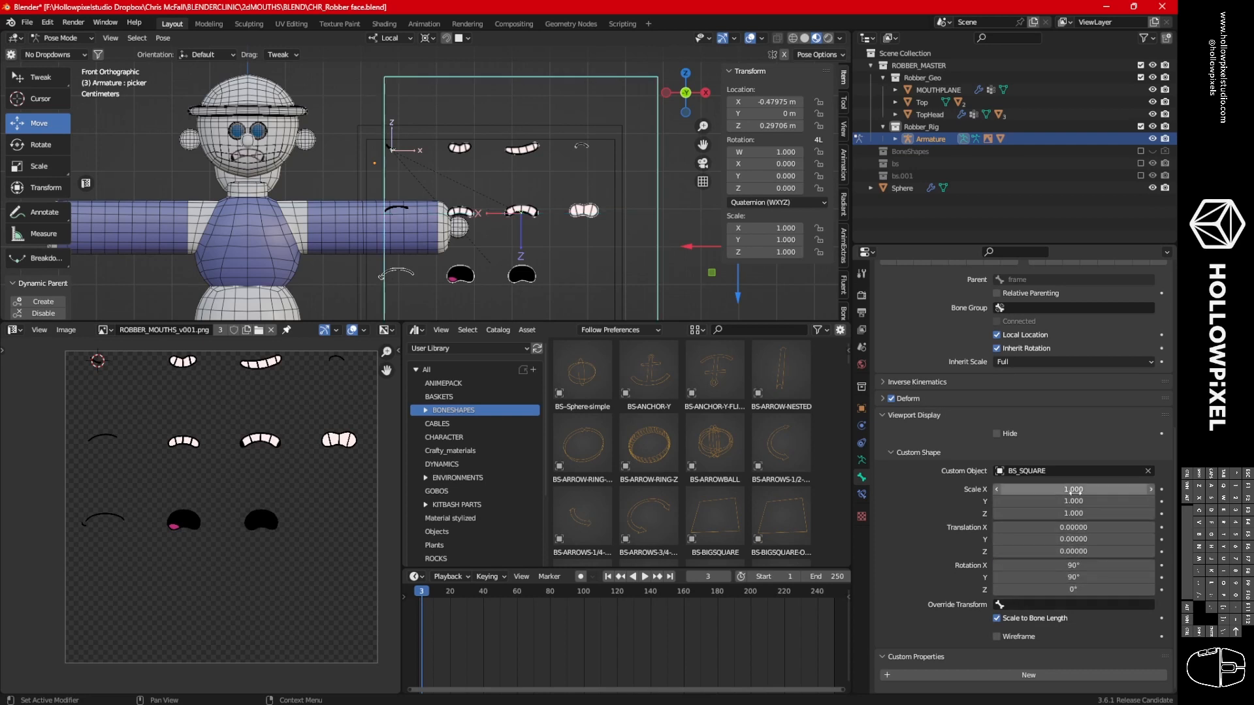
mouse_move(1076, 489)
left_mouse_down()
mouse_move(1075, 513)
mouse_move(1082, 489)
mouse_move(1070, 489)
left_mouse_up()
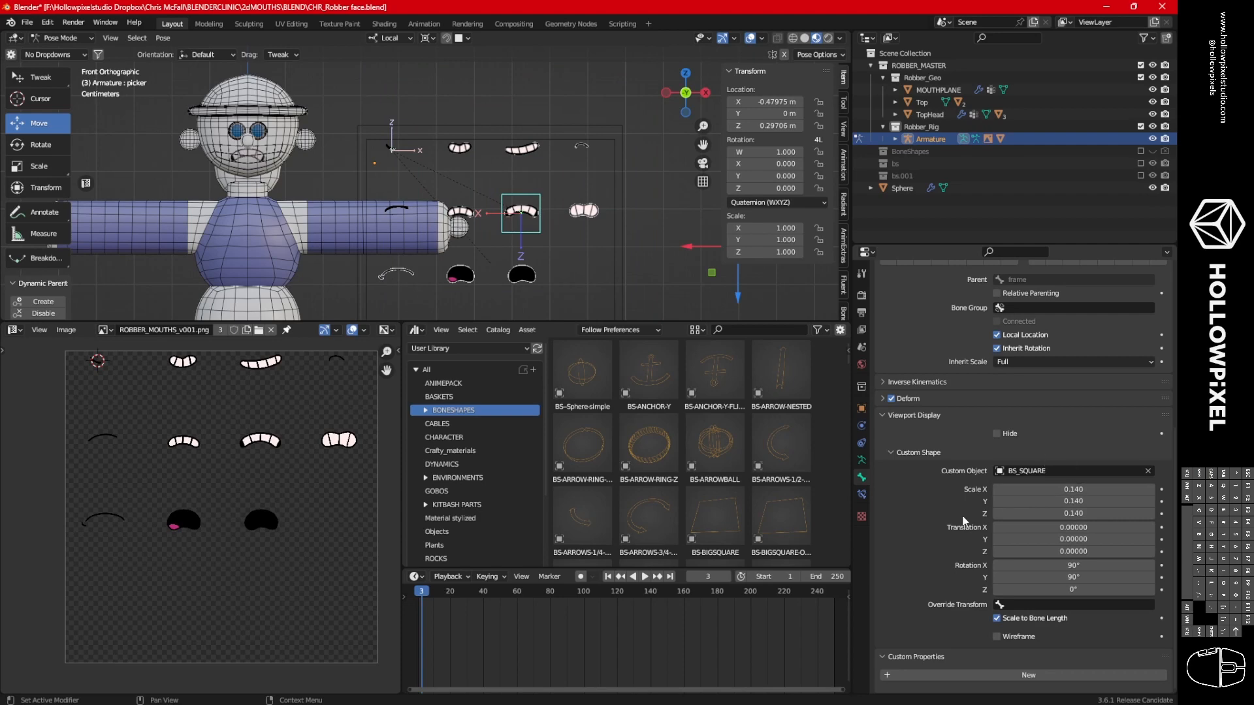
Turn off the bone axes in the armature's viewport display settings.
left_click(861, 460)
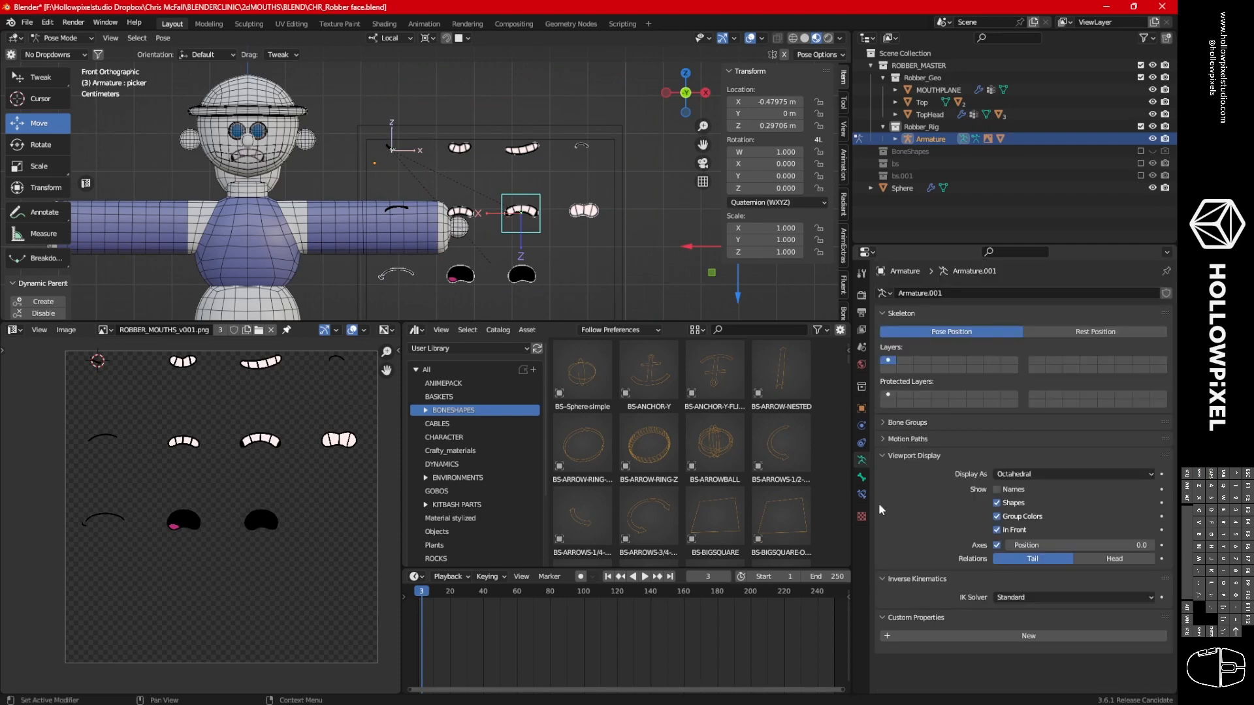
left_click(996, 545)
scroll(602, 267, "down", 3)
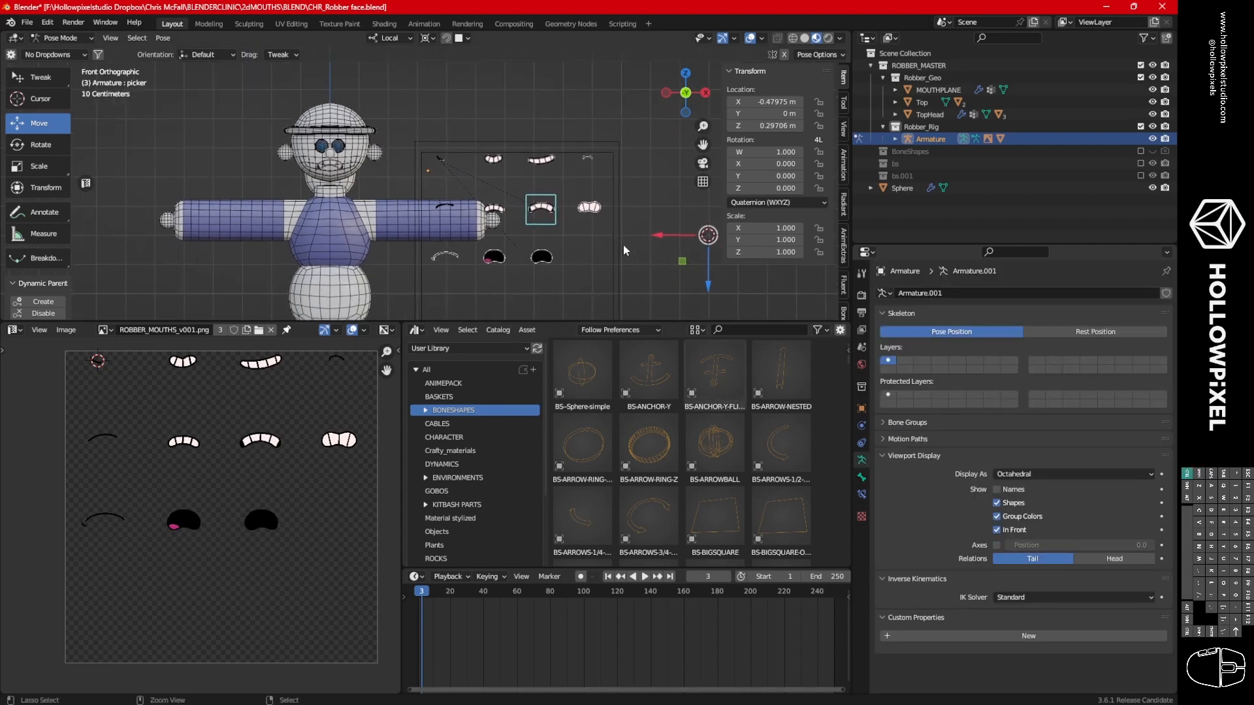
Move the picker bone across the mouth gallery to test it, finishing on the first mouth of the upper row.
scroll(588, 242, "down", 2)
key("g")
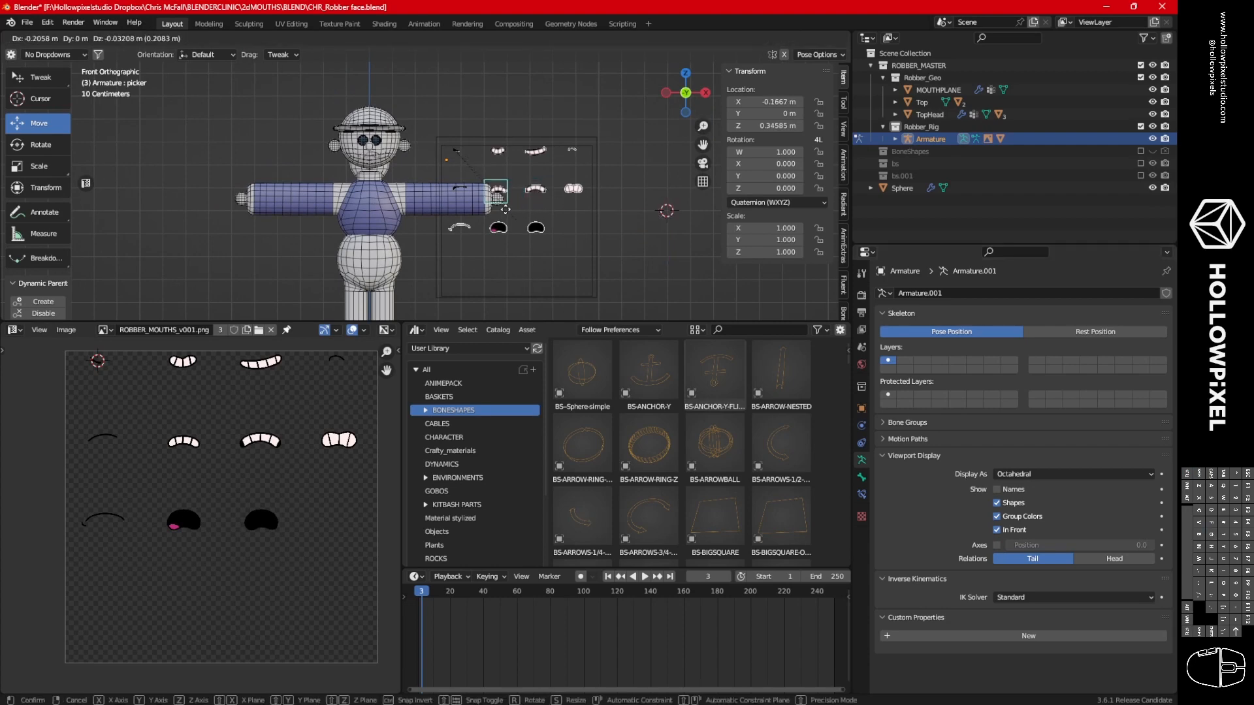
left_click(472, 193)
scroll(460, 142, "up", 4)
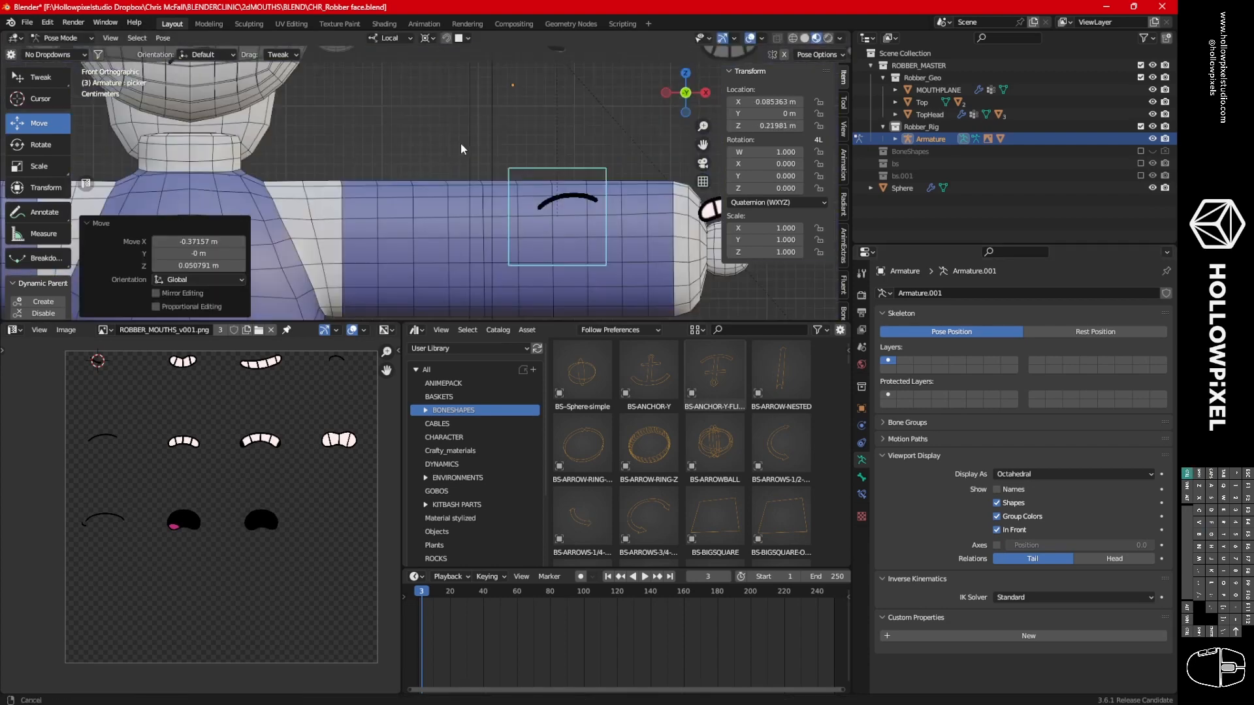
scroll(472, 162, "down", 4)
middle_click_drag(472, 162, 517, 210)
key("g")
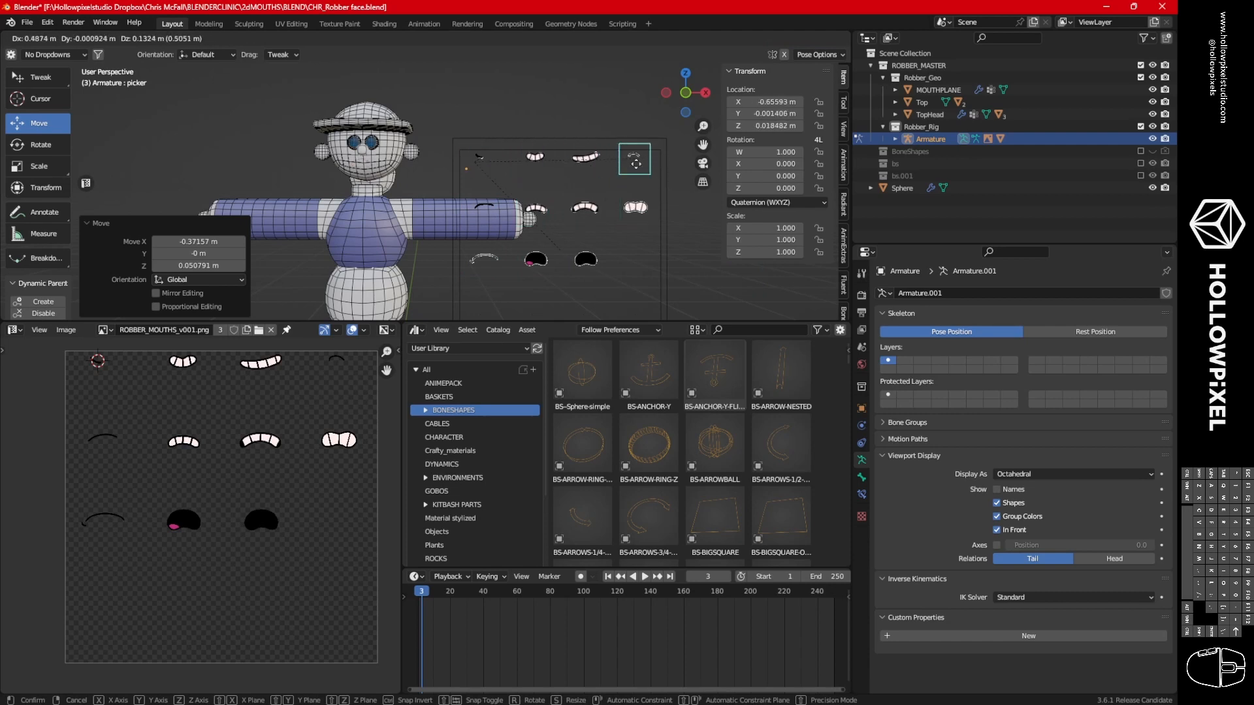
left_click(482, 164)
Try moving the frame bone together with the mouth gallery.
left_click(500, 138)
key("g")
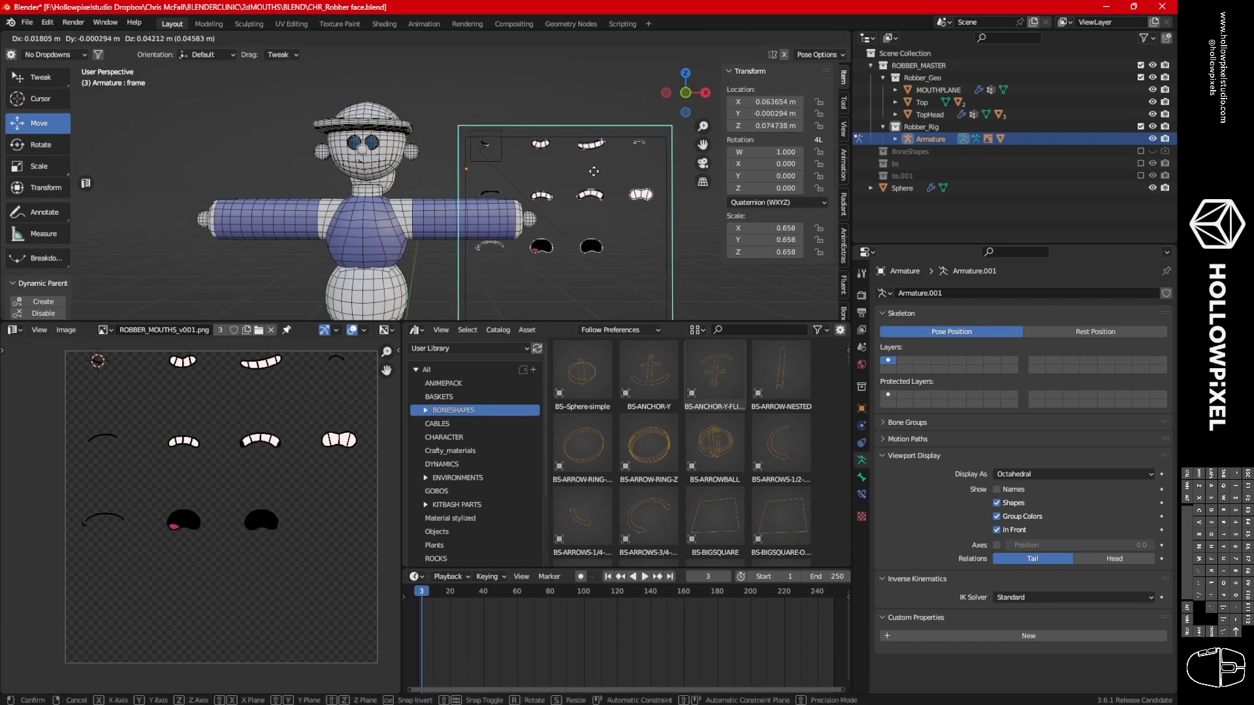
key("Escape")
Switch to Object Mode, select the MOUTHGALLERY image and expand the Armature's children in the outliner.
right_click(522, 158)
key("ctrl+Tab")
right_click(516, 149)
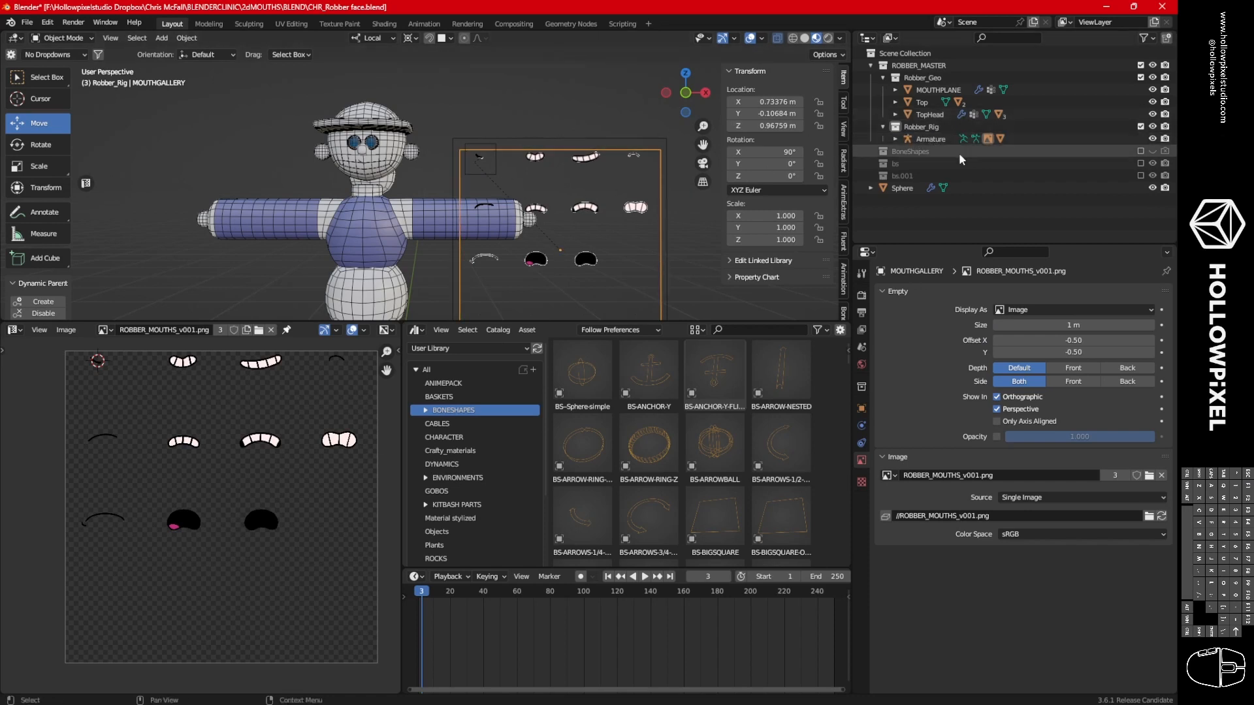
left_click(895, 139)
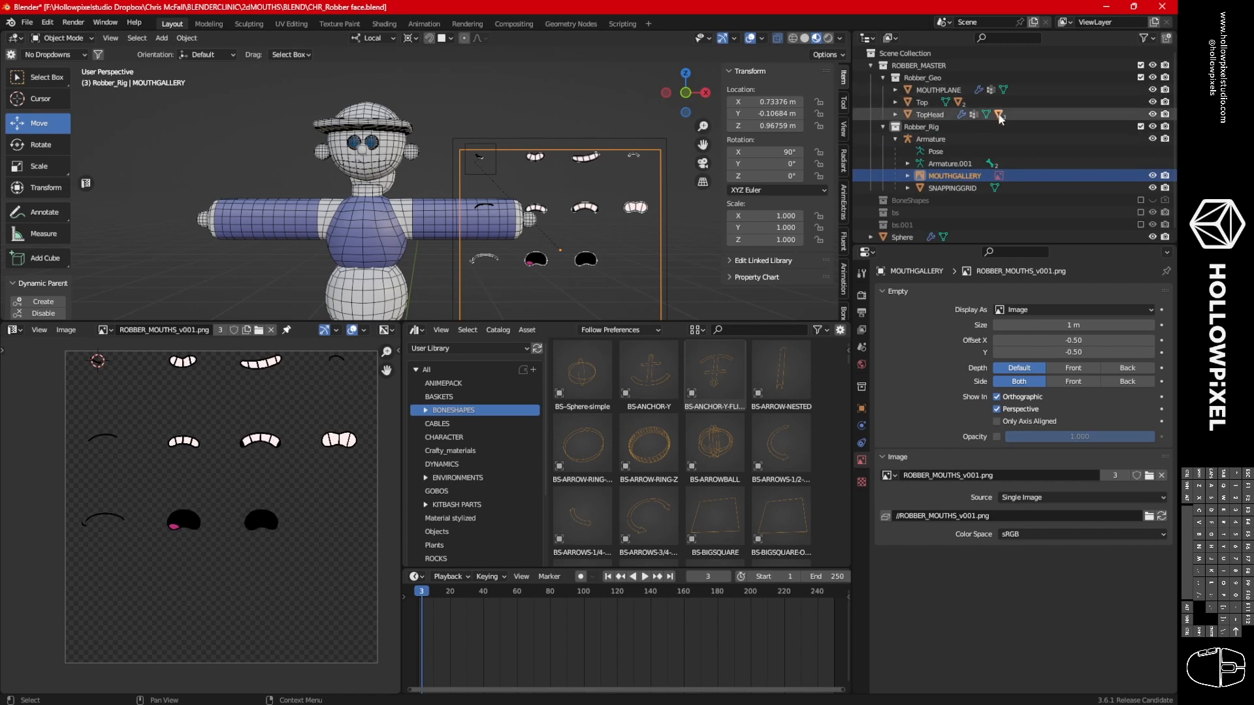
Show the Selectable toggles in the outliner and make MOUTHGALLERY and SNAPPINGGRID unselectable.
left_click(1143, 38)
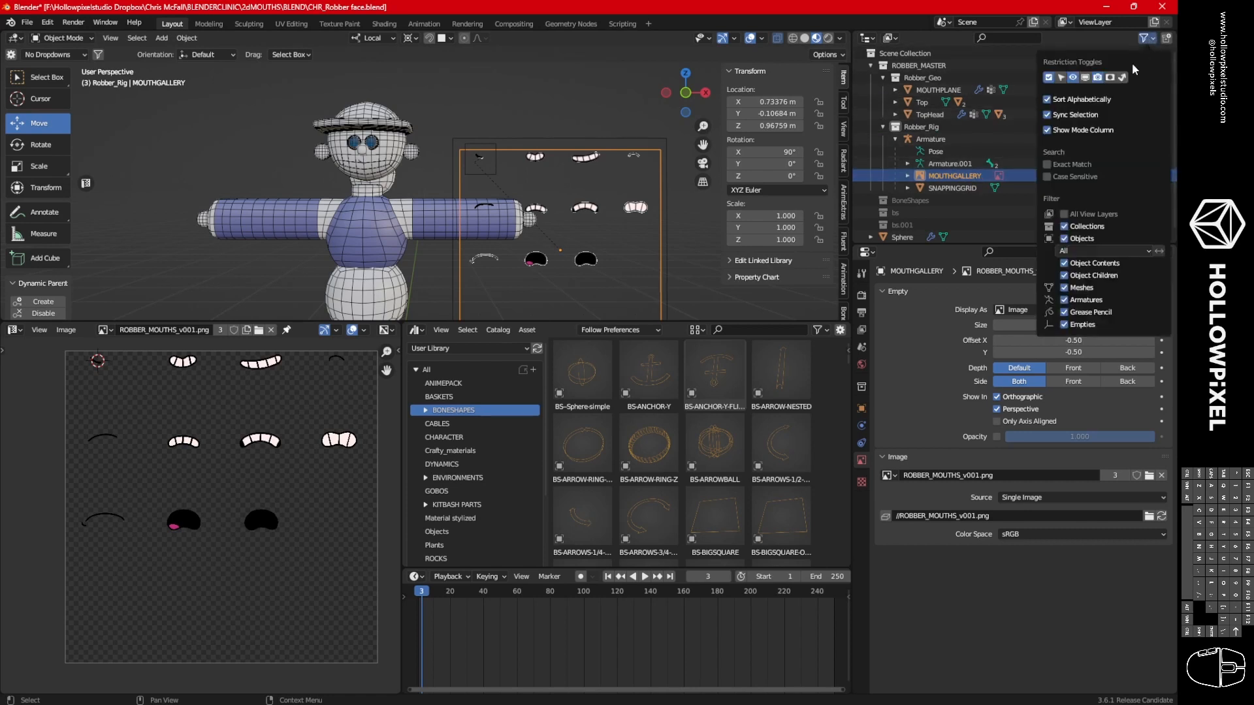
left_click(955, 188)
left_click(895, 139)
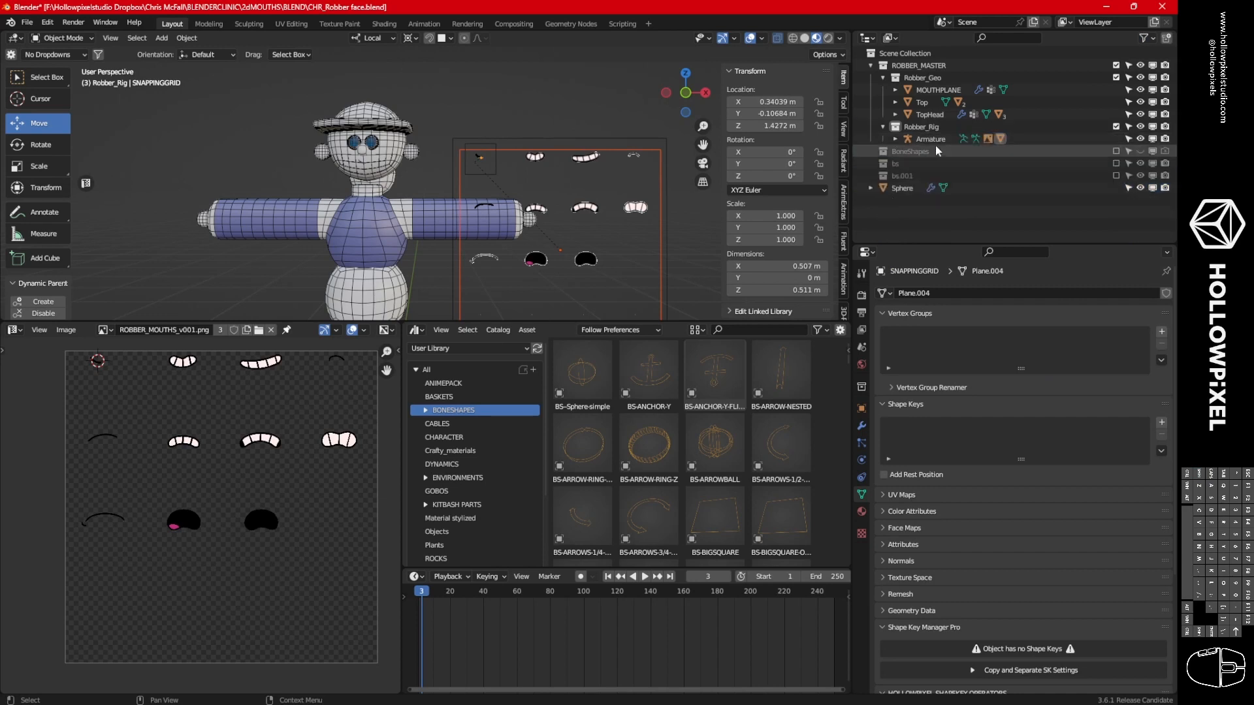
left_click(895, 139)
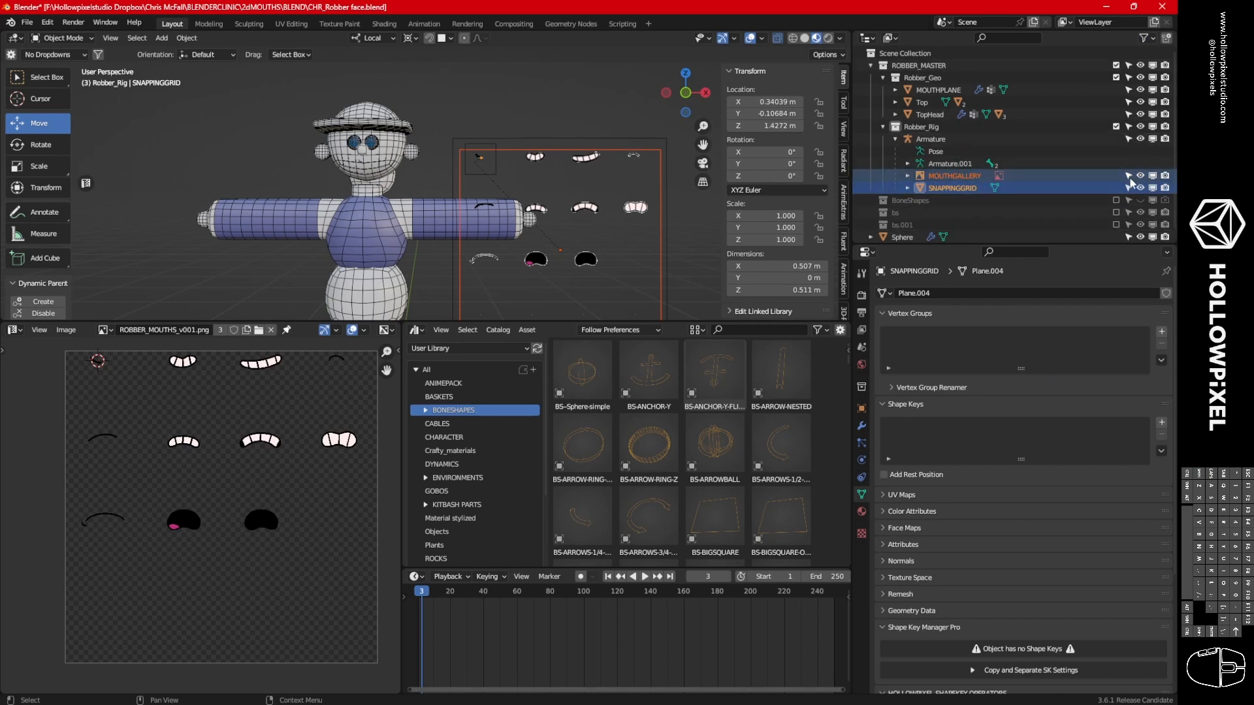
left_click_drag(1128, 176, 1128, 187)
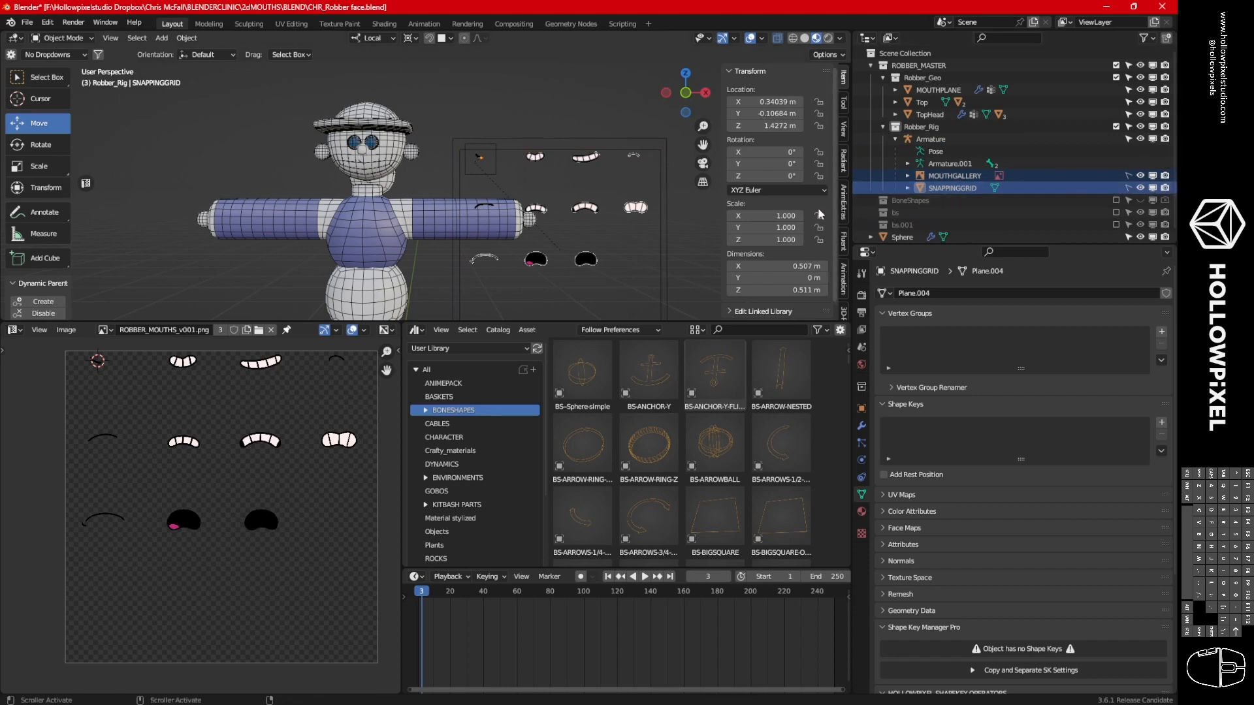
Disable MOUTHGALLERY and SNAPPINGGRID in renders and hide SNAPPINGGRID in the viewport.
left_click_drag(1165, 188, 1165, 175)
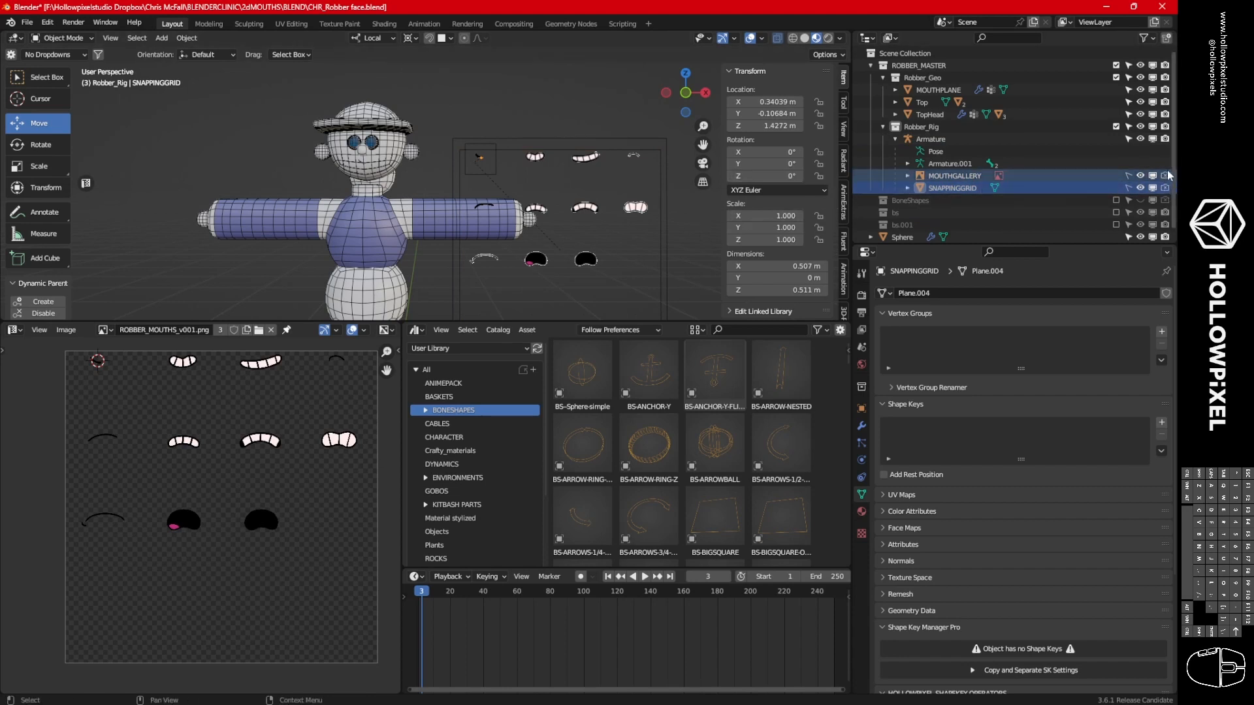
left_click(1139, 188)
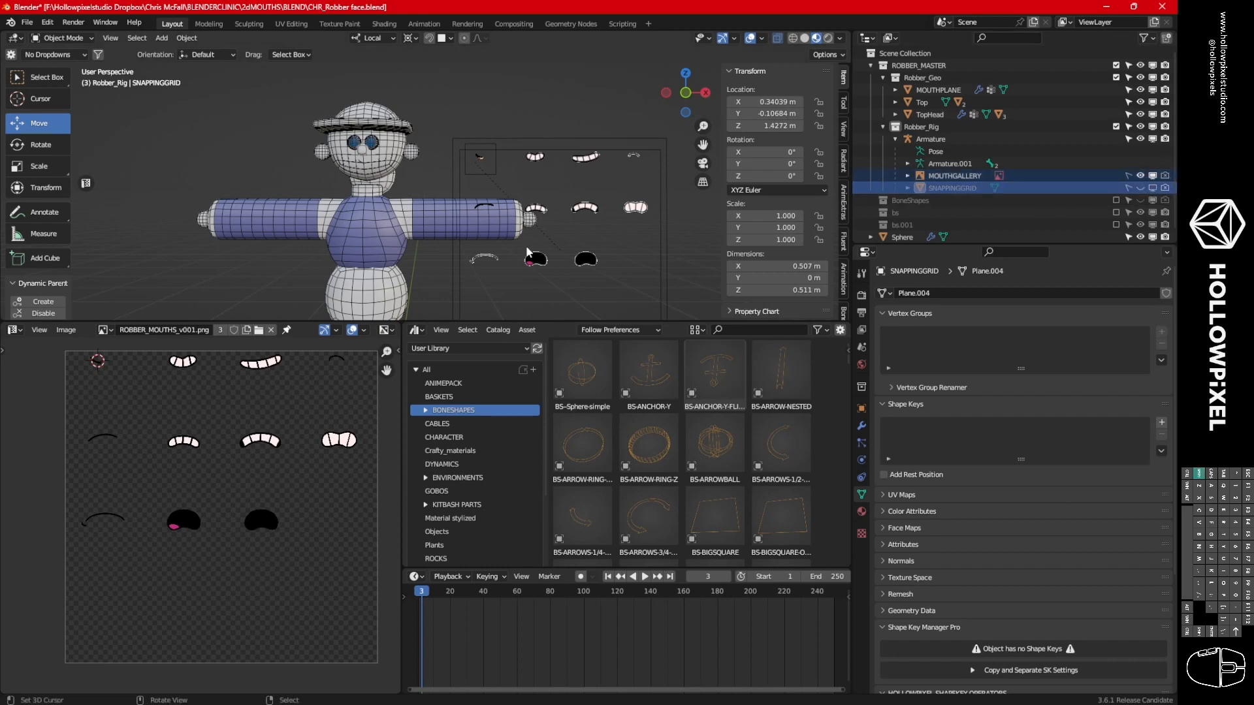
Return the Armature to Pose Mode and move the picker bone onto the clenched-teeth mouth ending the gallery's middle row.
scroll(520, 228, "up", 3)
right_click(495, 175)
key("ctrl+Tab")
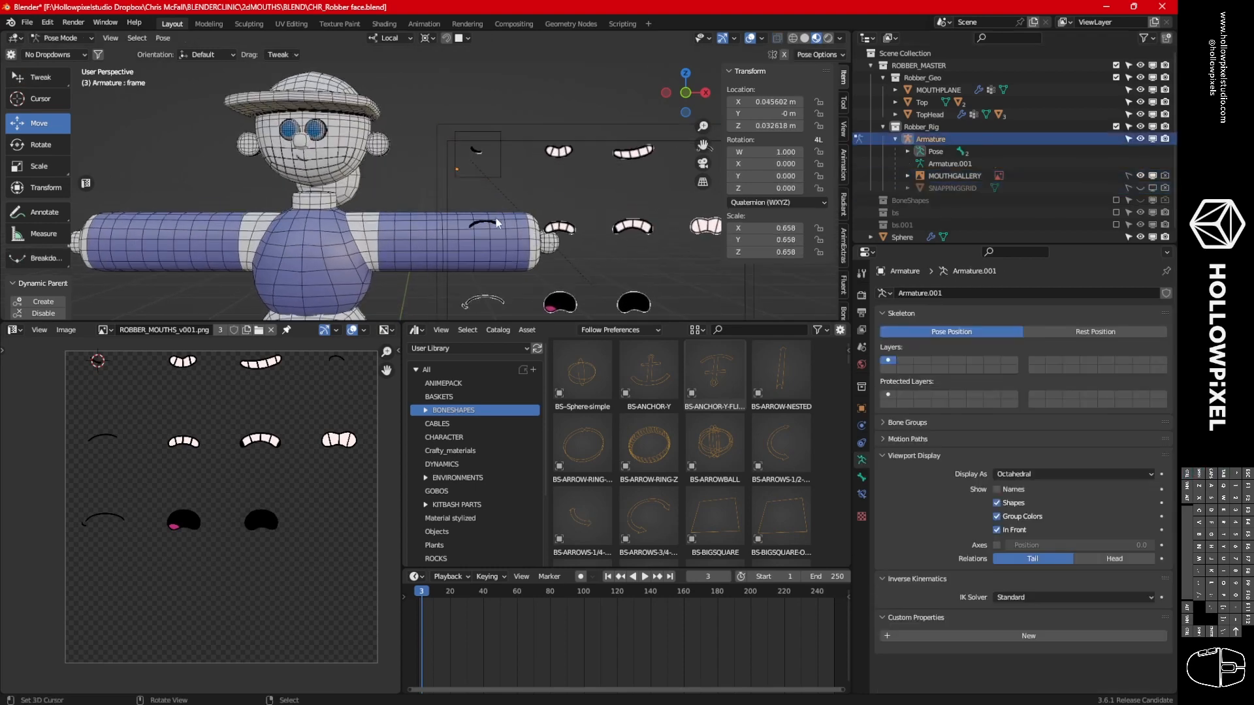
right_click(499, 177)
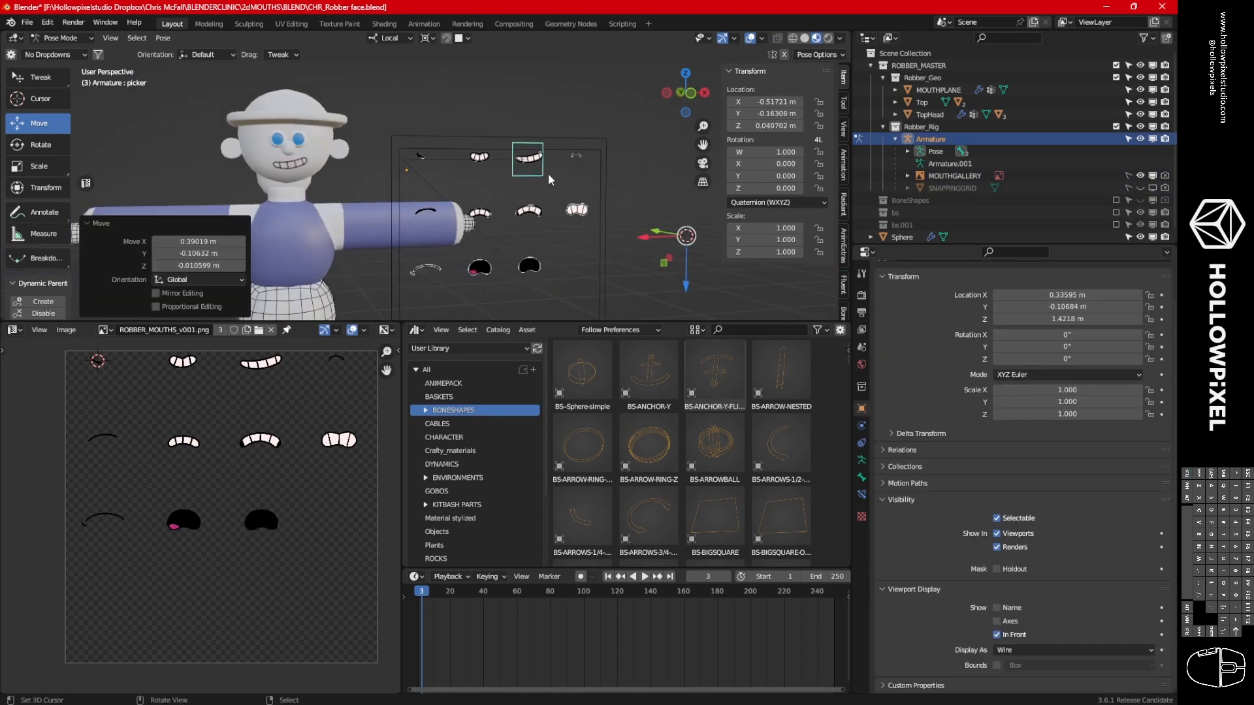
key("g")
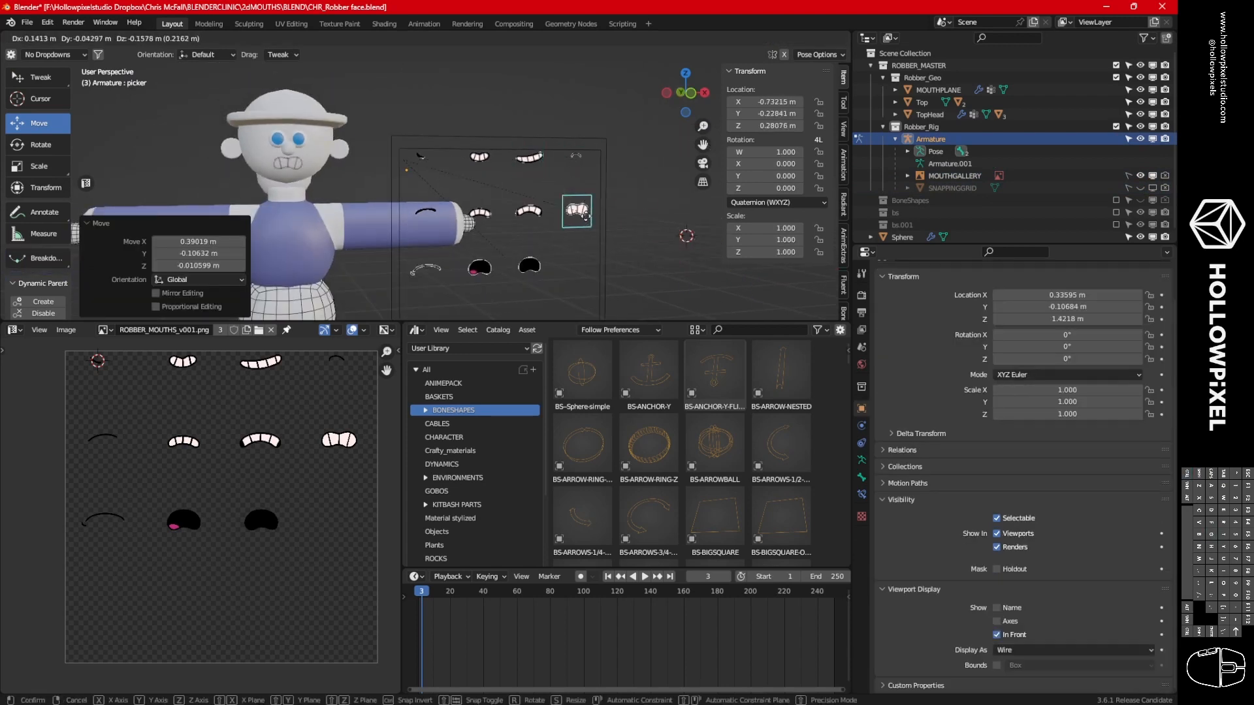